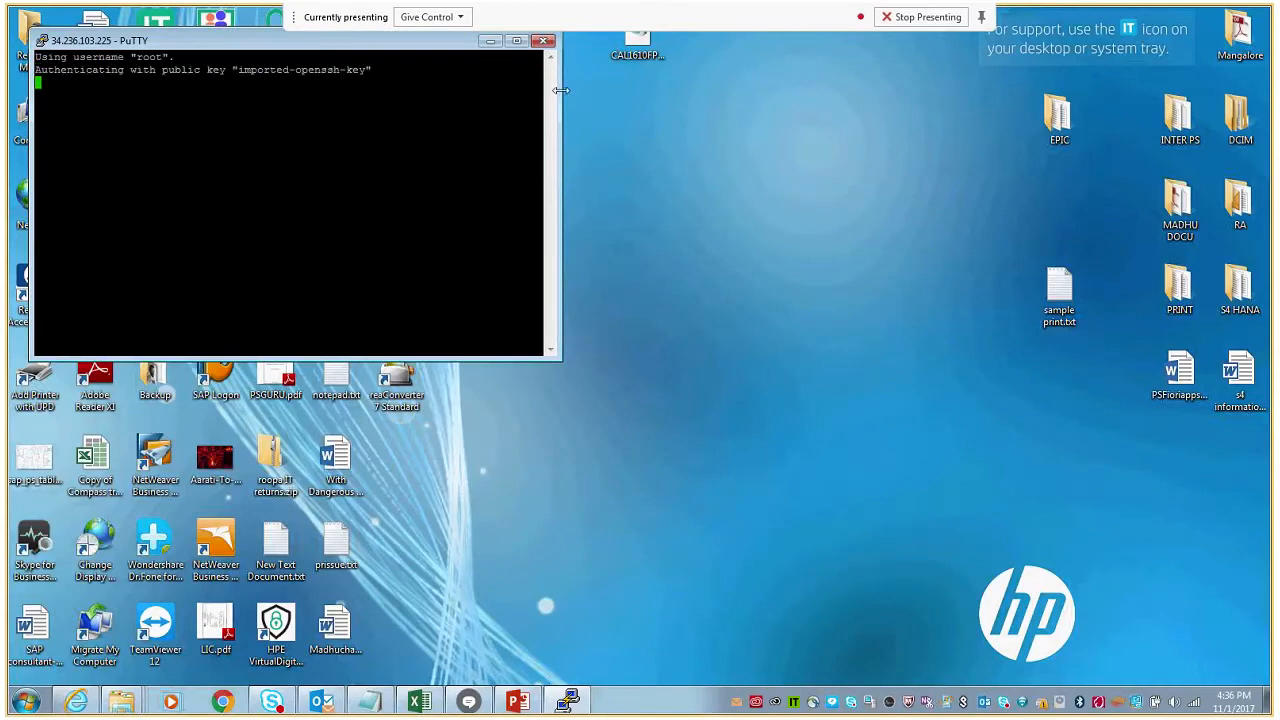
- Minimise the PuTTY window and log on to the S4H [localhost] system in SAP Logon with the user name and password
click(490, 41)
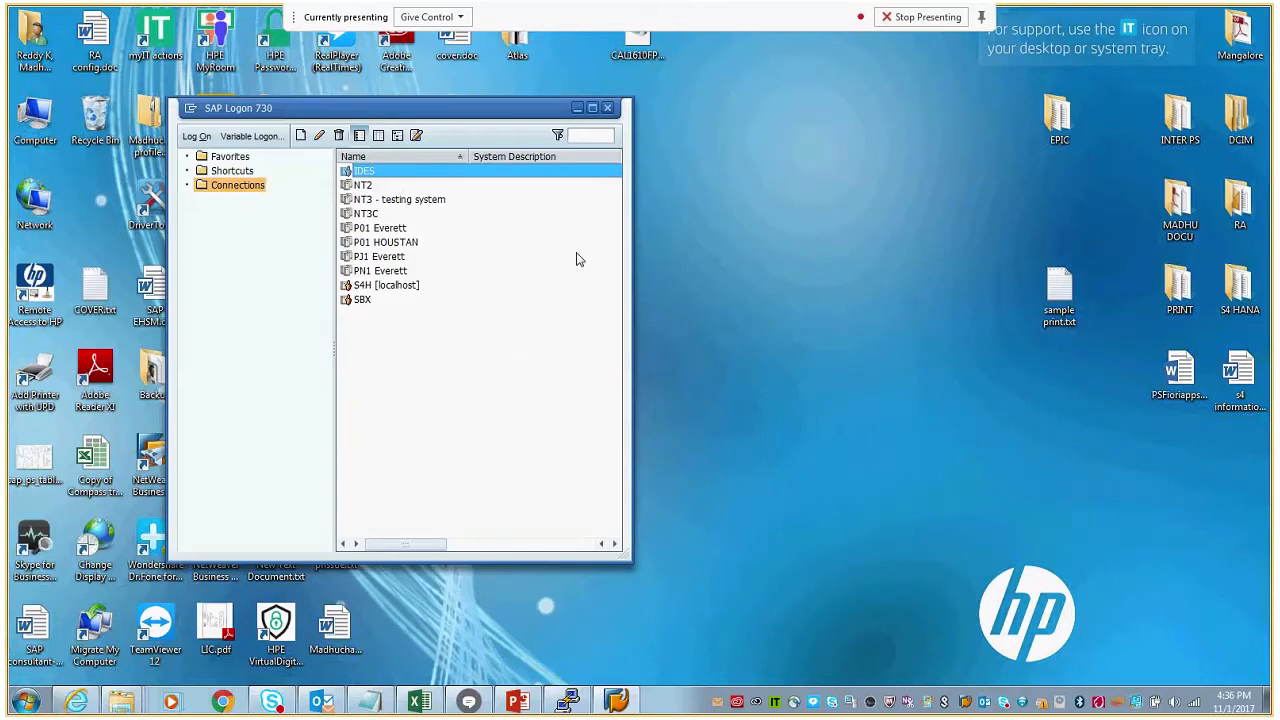
click(391, 286)
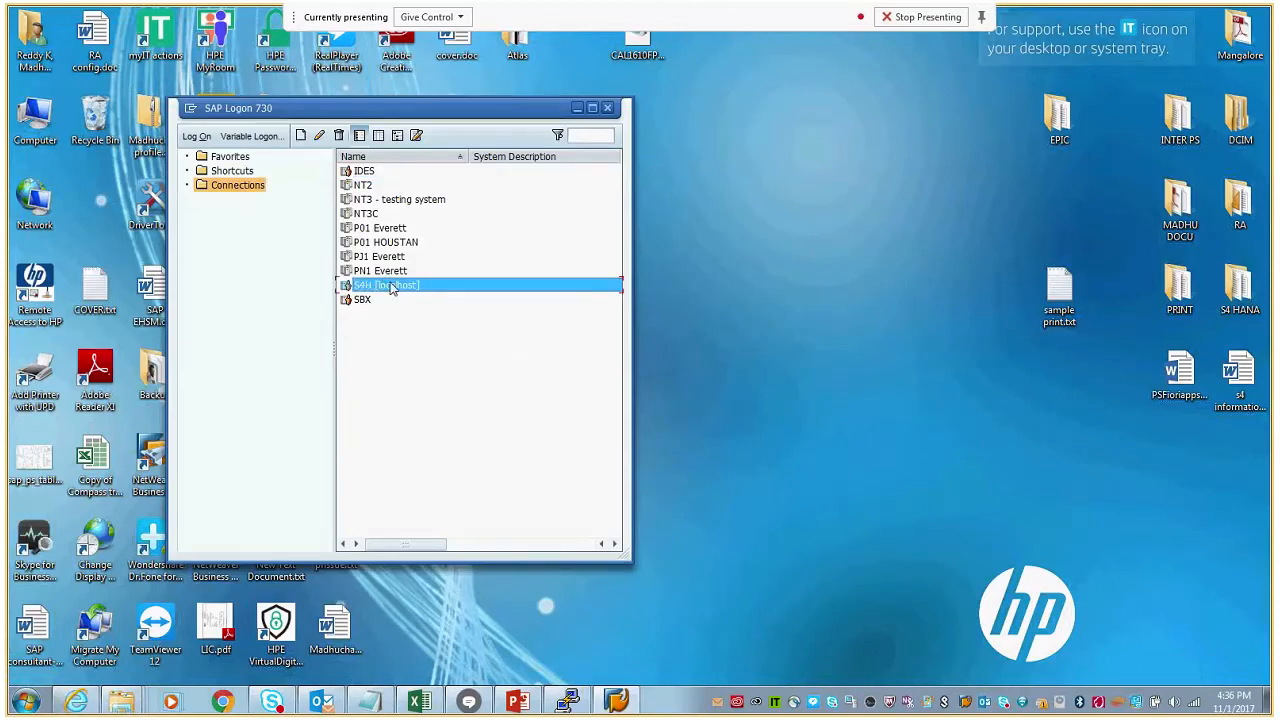
double_click(391, 286)
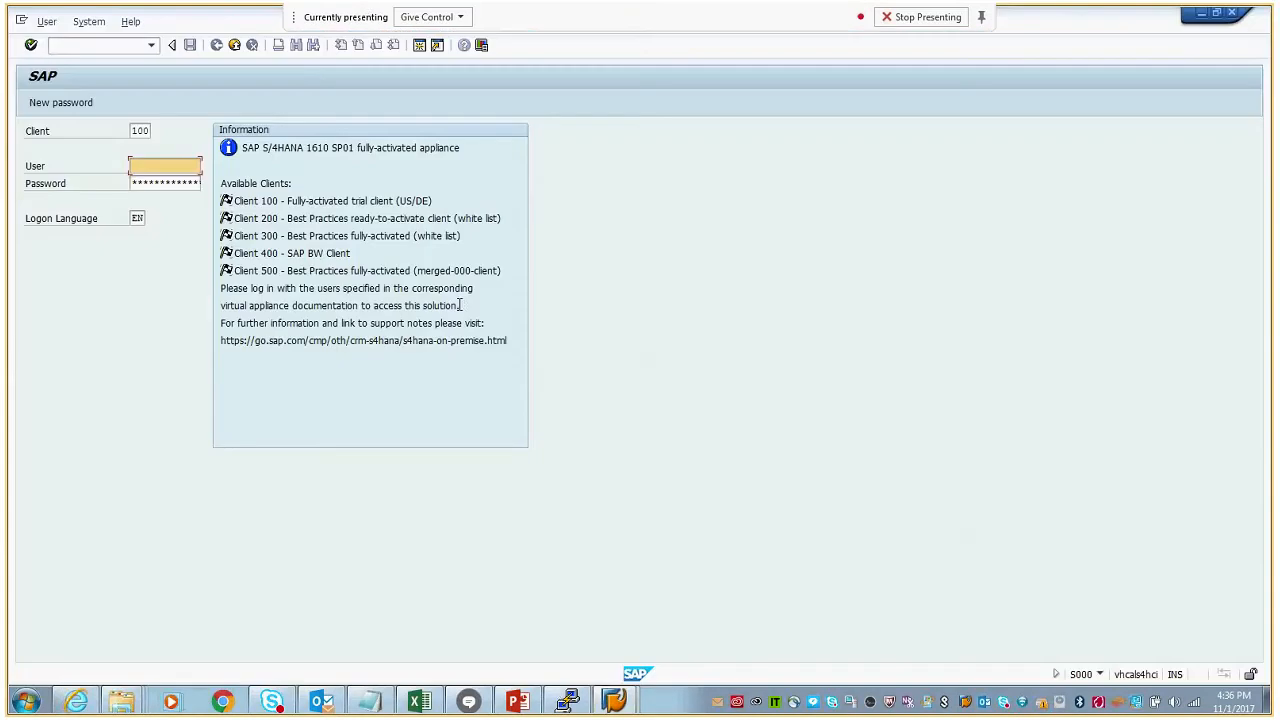
text(red)
click(168, 184)
click(168, 184)
text(****)
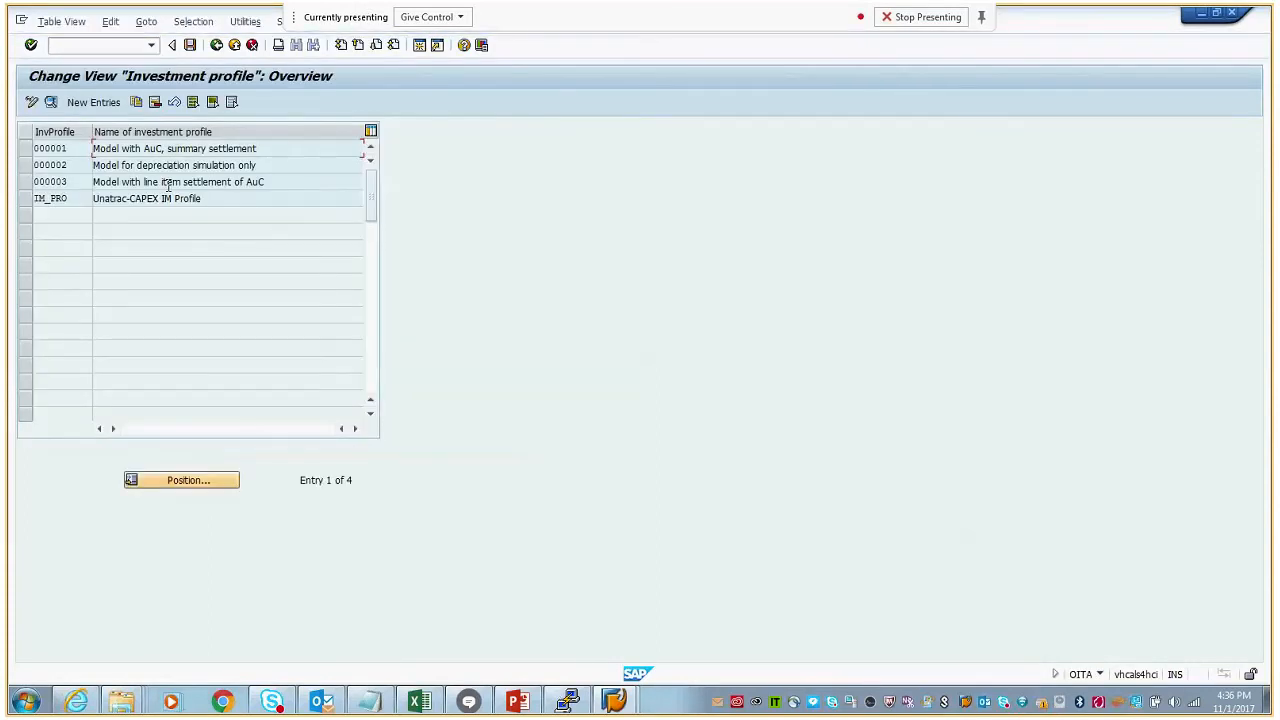
- Open the details of investment profile IM_PRO and examine its investment measure asset class
double_click(68, 199)
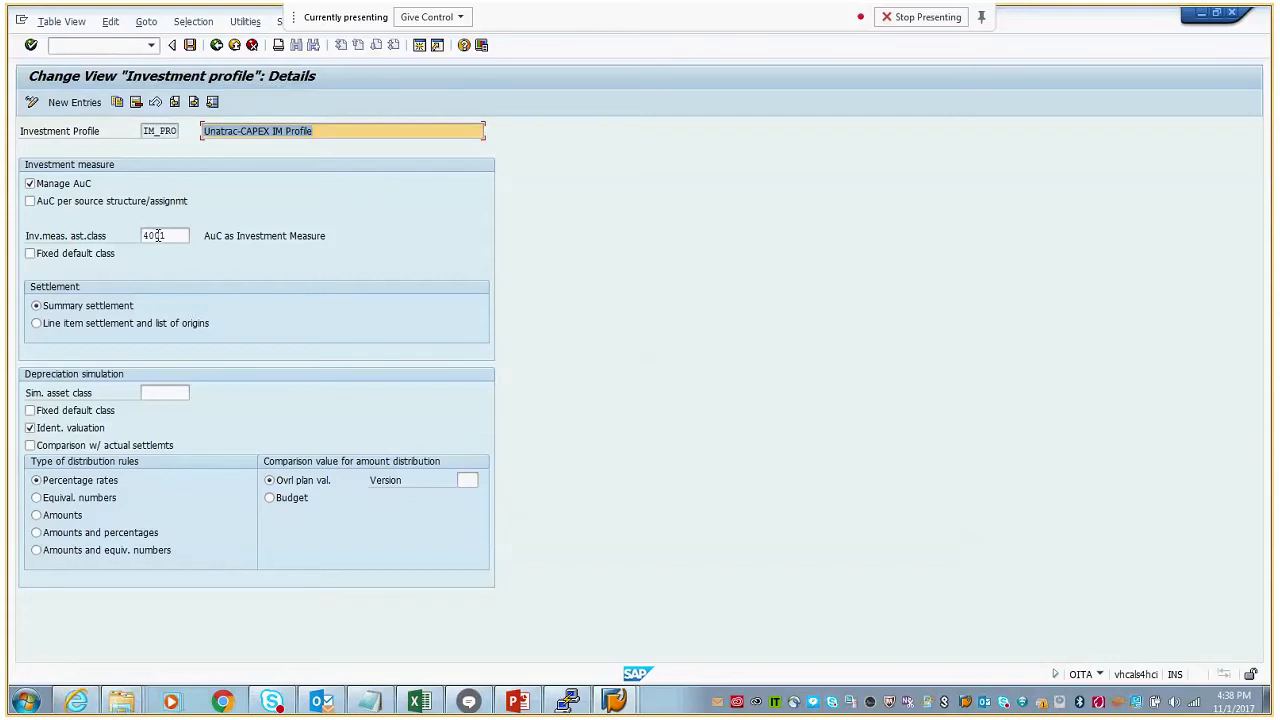
drag(170, 235, 141, 235)
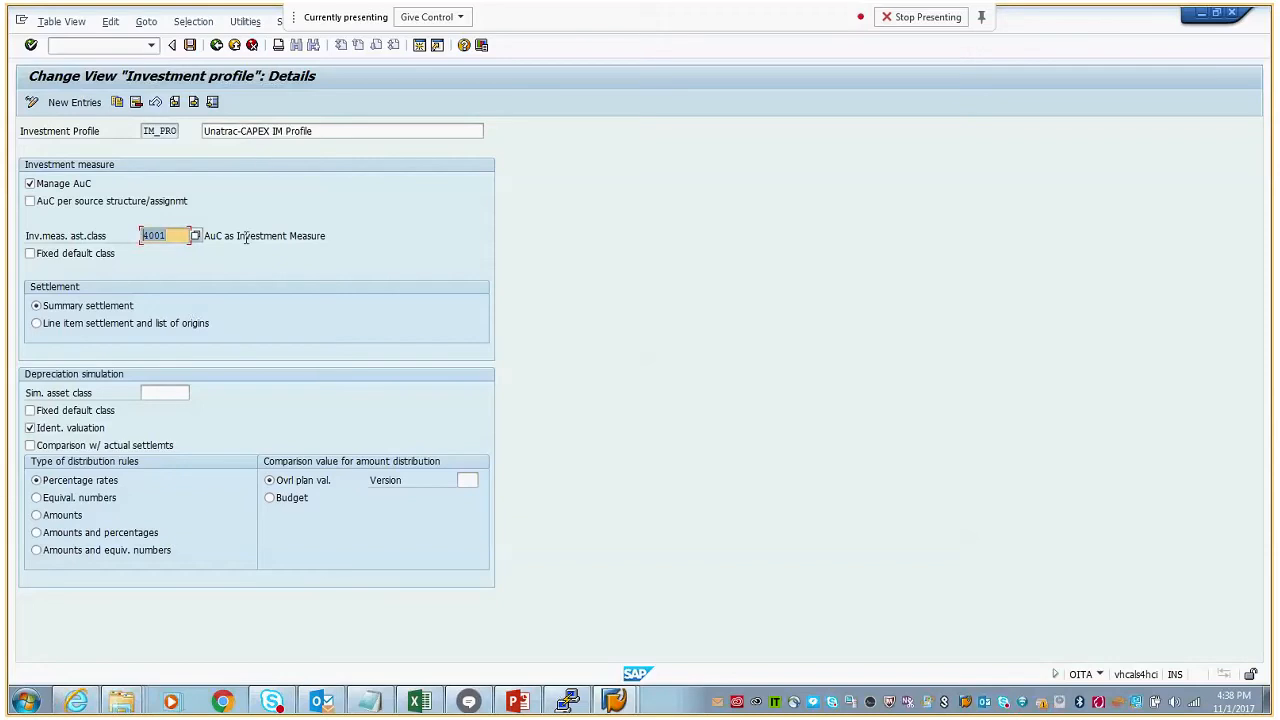
- Start transaction /nim01 for creating an investment program definition
click(102, 47)
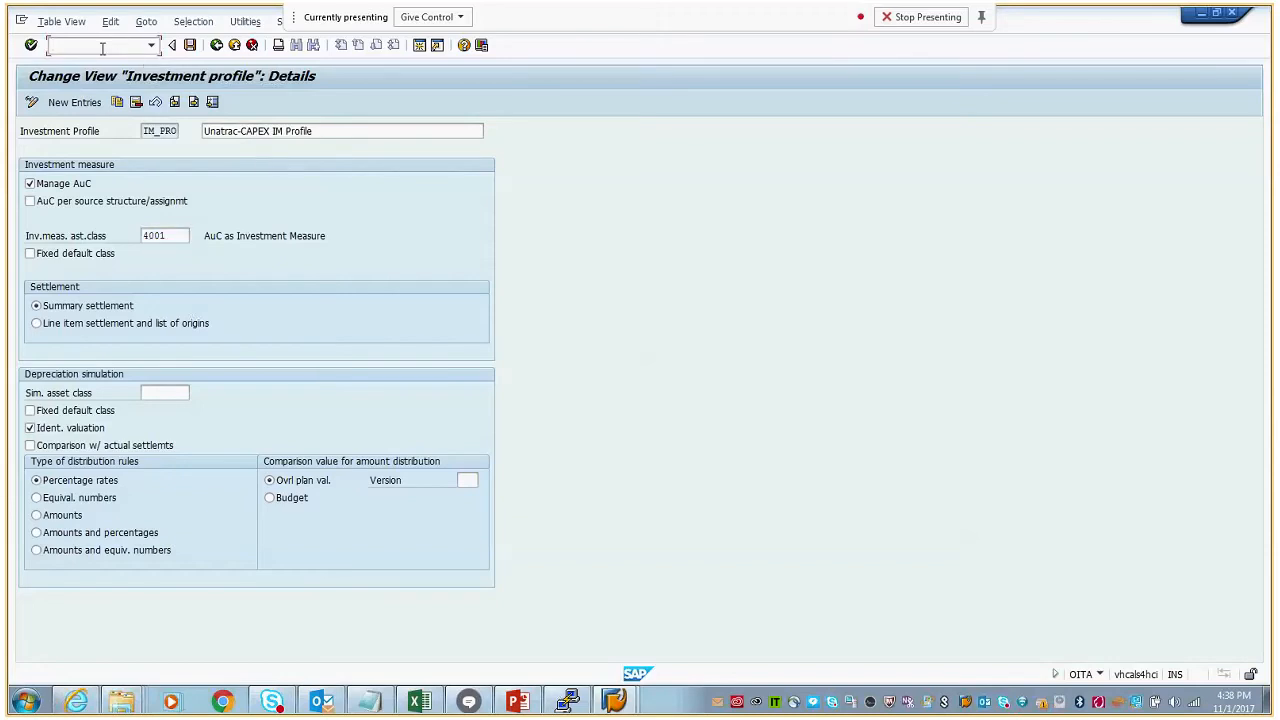
text(/nim0)
key(Return)
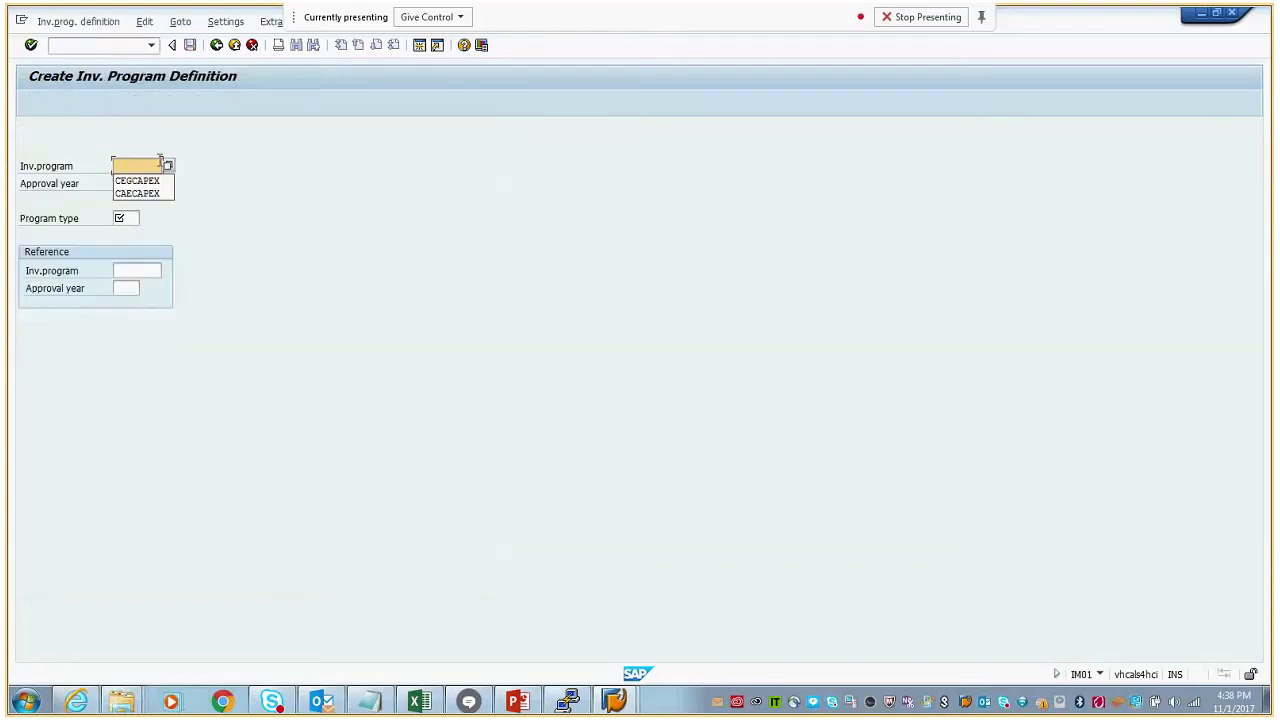
- Try to create investment program definition CEGCAPEX with approval year 2017 and program type UNA
click(156, 181)
click(131, 185)
click(131, 198)
click(131, 218)
click(130, 238)
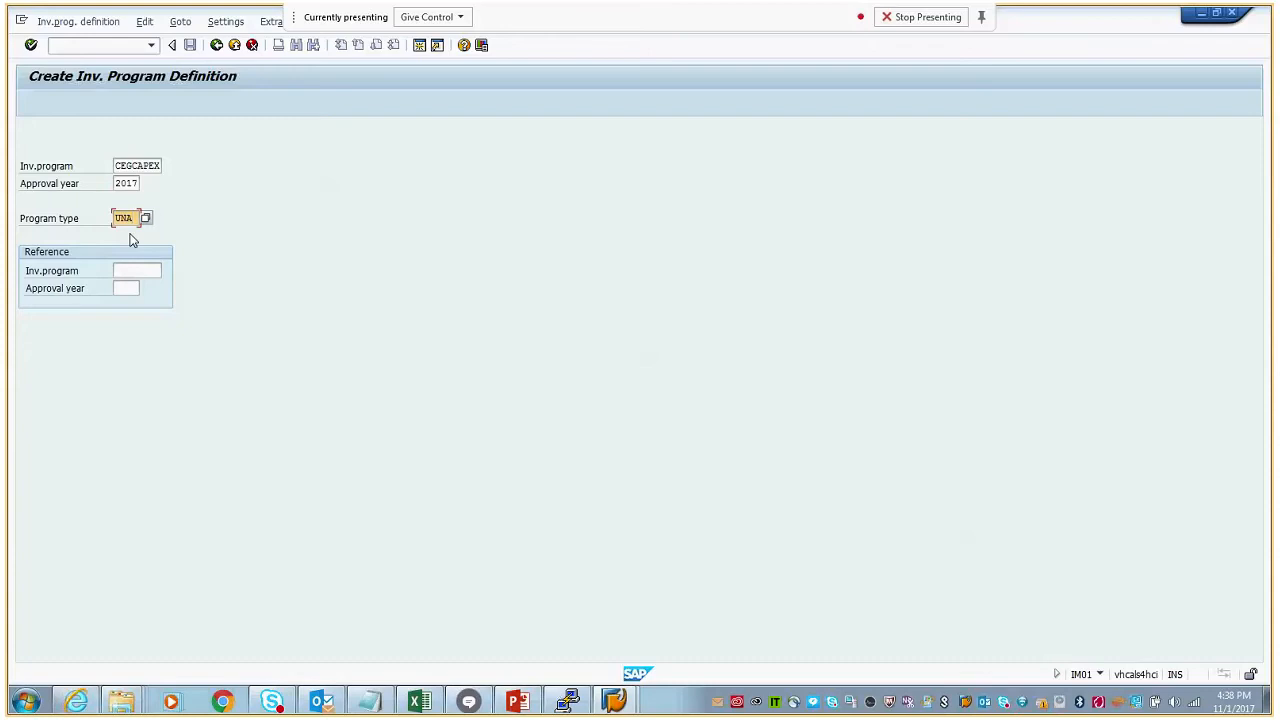
click(118, 165)
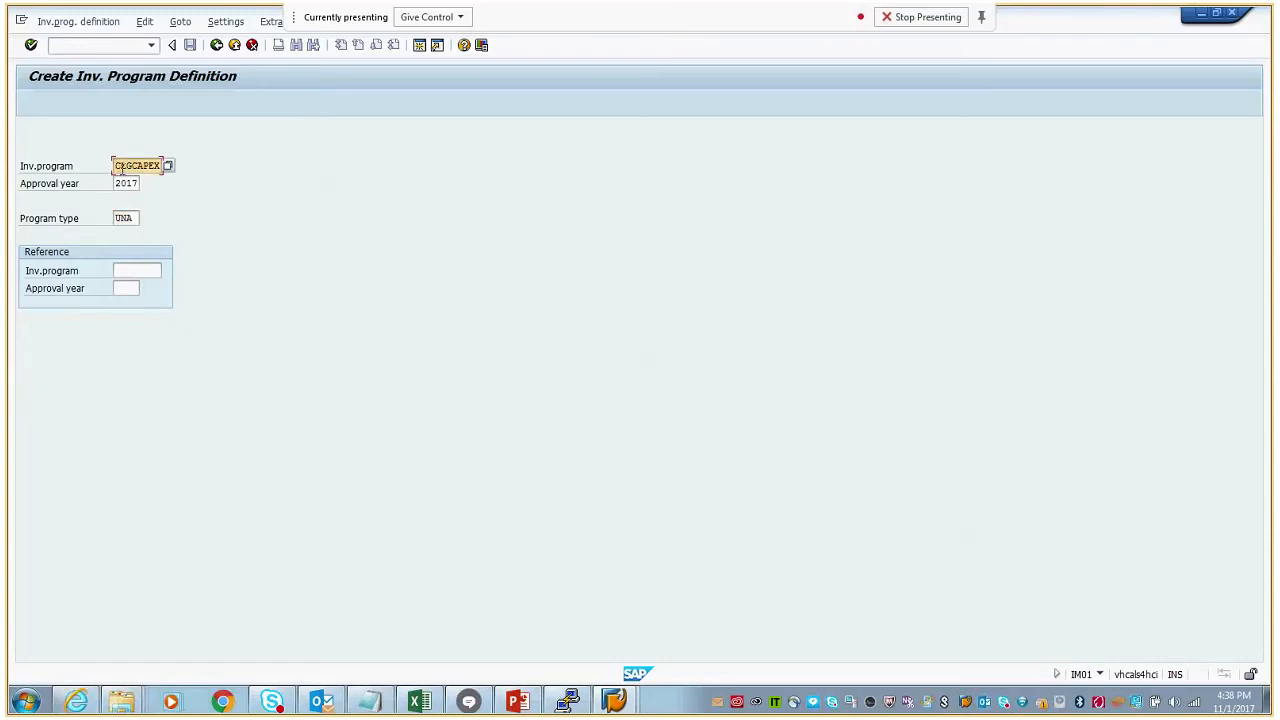
drag(118, 167, 131, 167)
drag(131, 167, 157, 166)
key(Return)
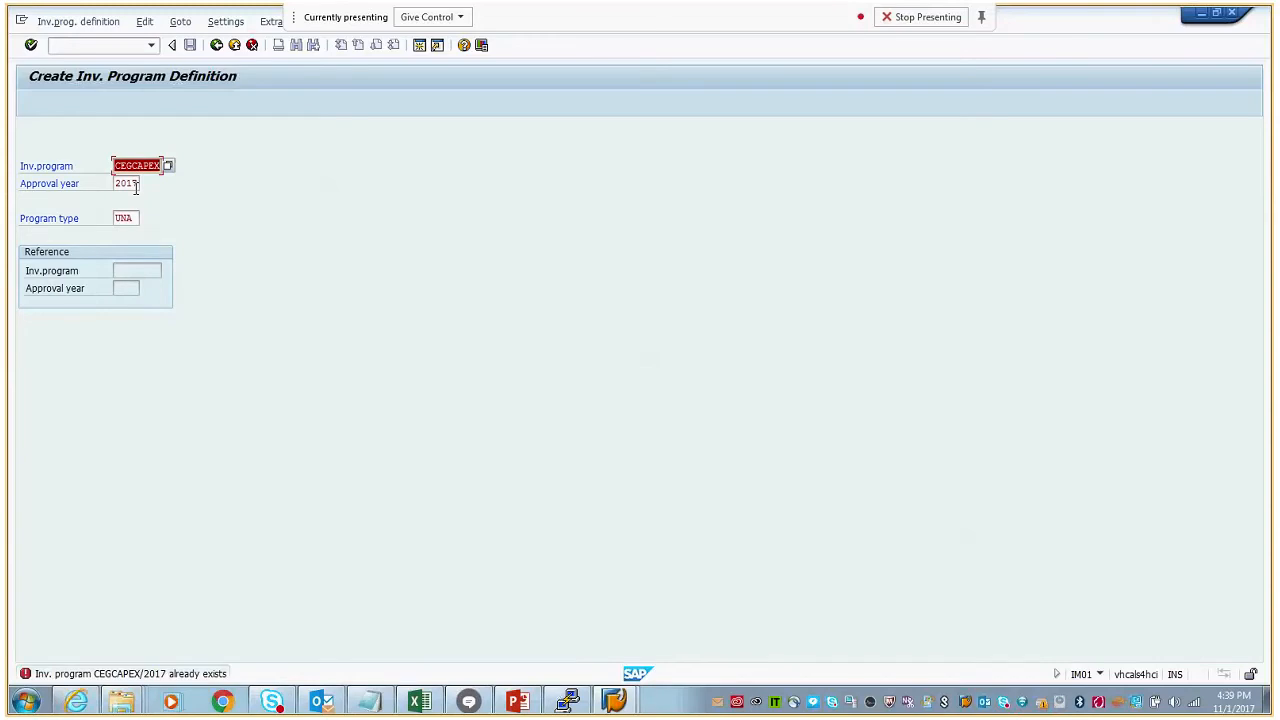
- Switch to display mode and view the definition of investment program CEGCAPEX for approval year 2017
click(84, 23)
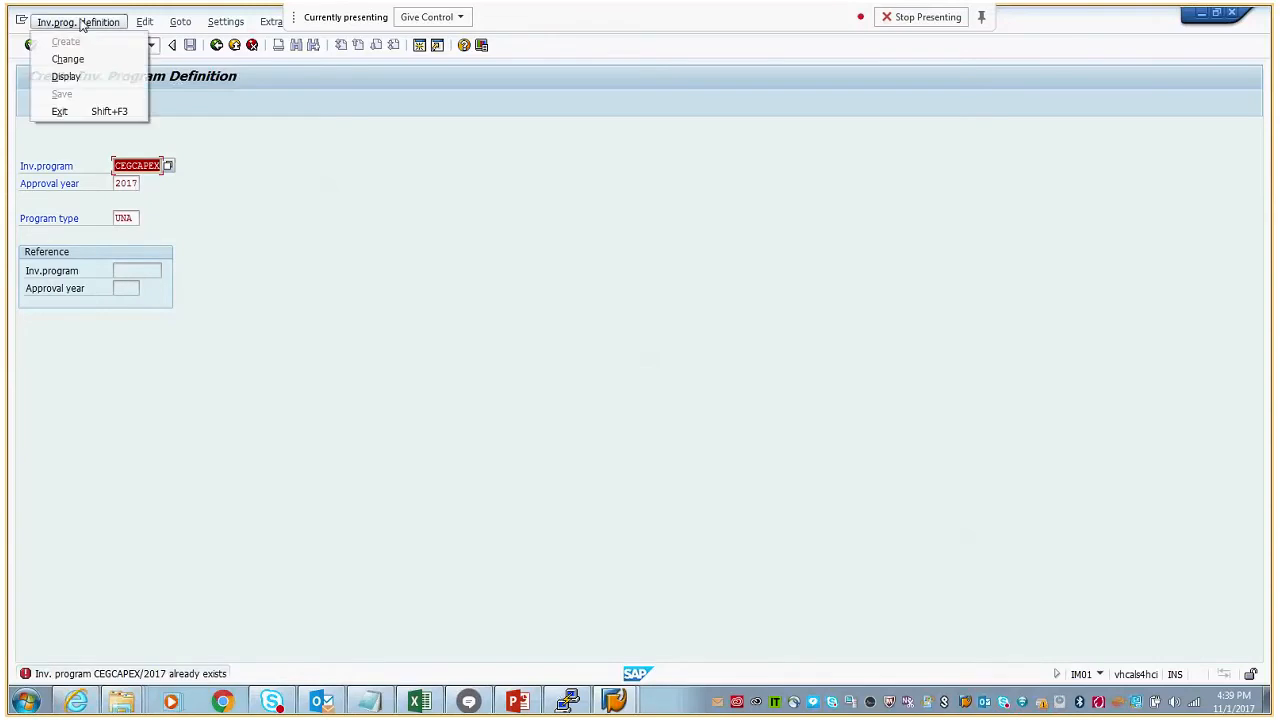
click(70, 76)
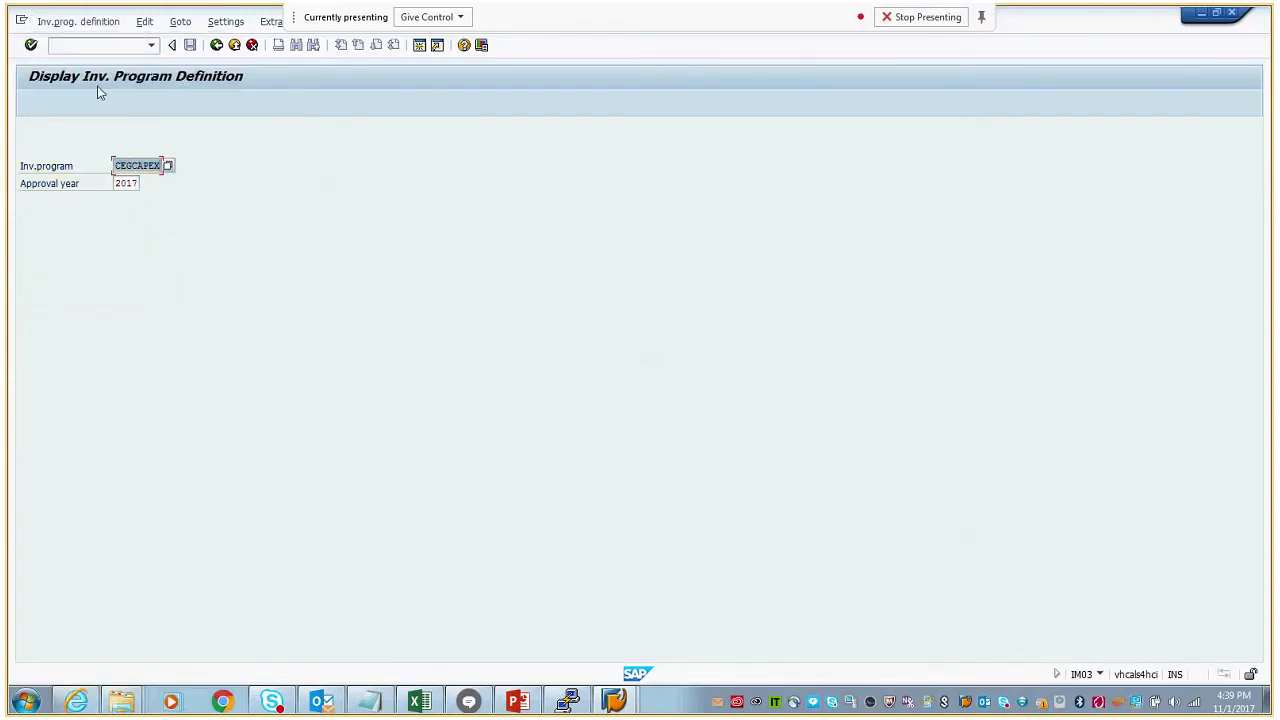
key(Return)
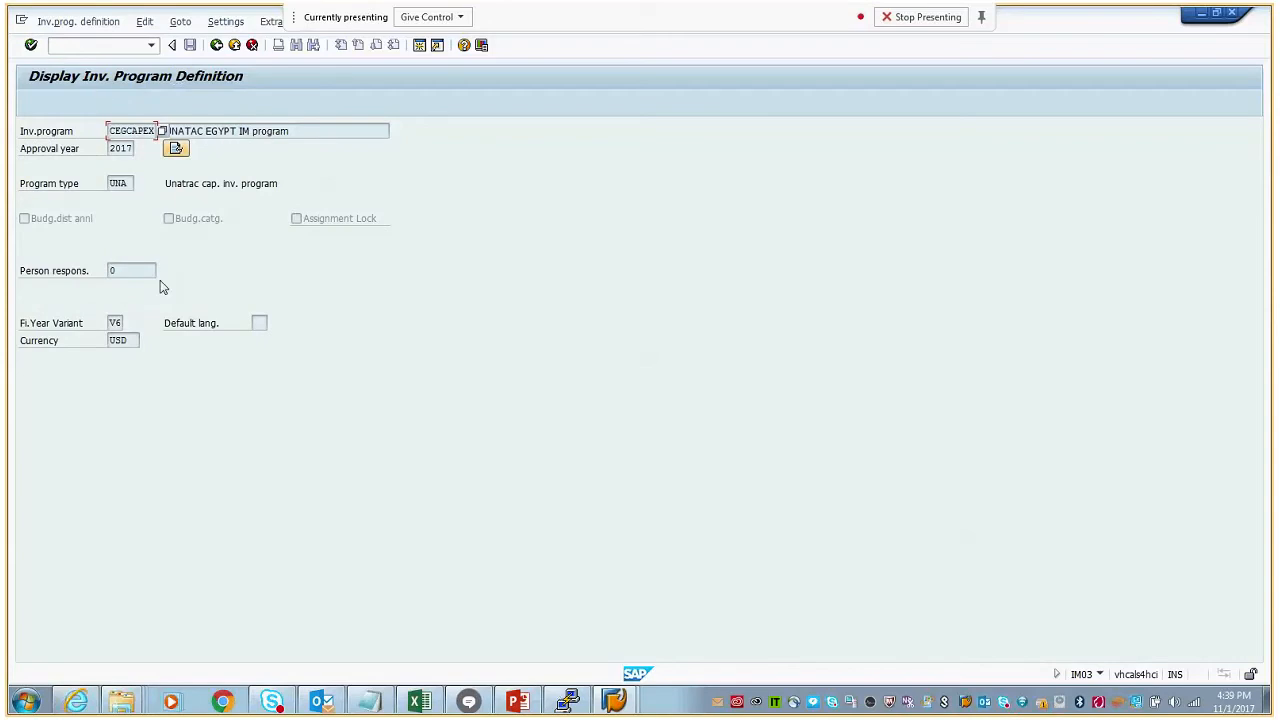
drag(111, 135, 148, 135)
- Start transaction /nim22, open the structure of program CEGCAPEX for 2017, and expand the PRODUCTS node
click(100, 48)
text(/nim22)
key(Return)
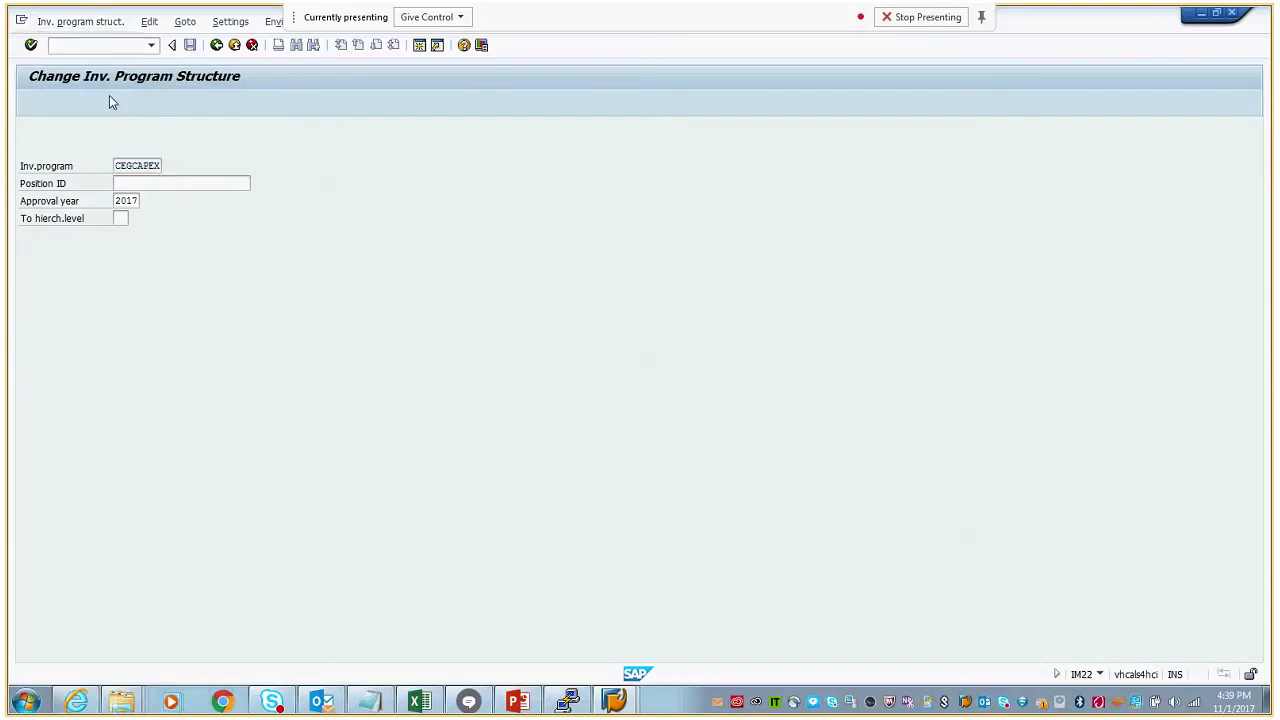
key(Return)
click(53, 183)
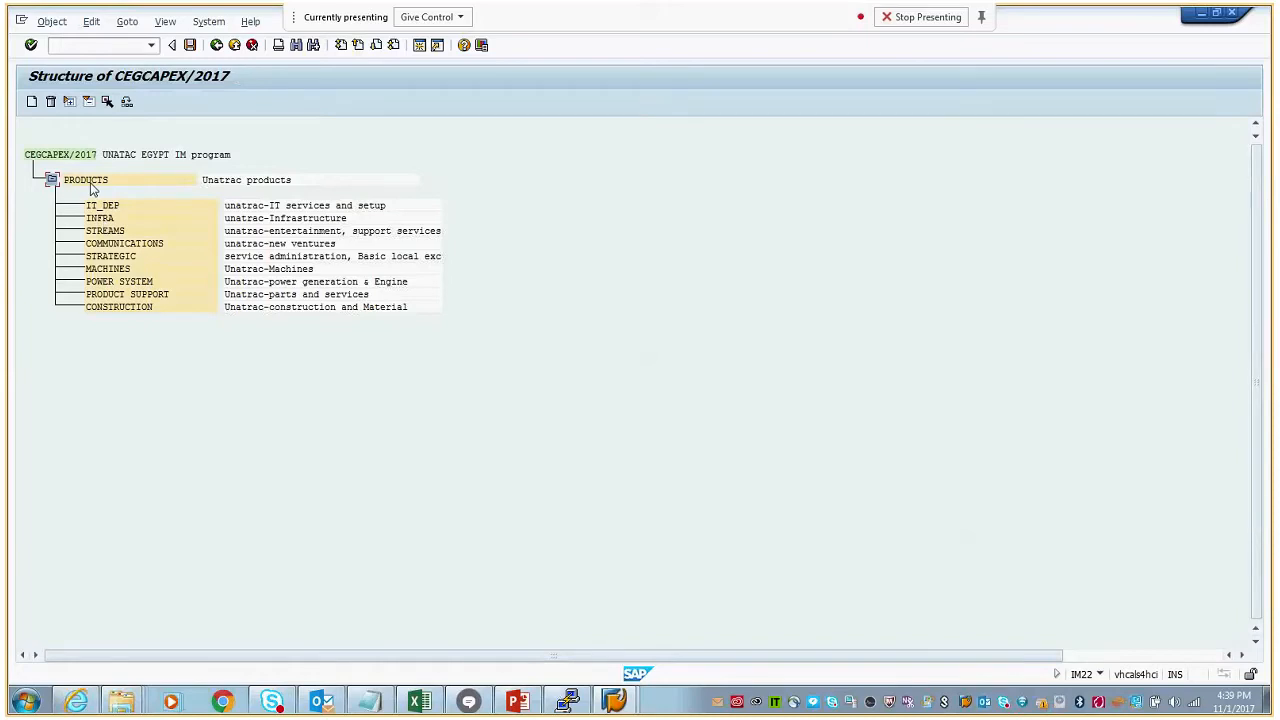
- Examine the PRODUCTS node and its subordinate positions in the program structure
click(92, 182)
click(101, 207)
click(99, 243)
click(104, 218)
click(104, 231)
click(108, 269)
click(109, 207)
- Open position IT_DEP, review its investment reason options and scale, and return to the program structure
double_click(106, 205)
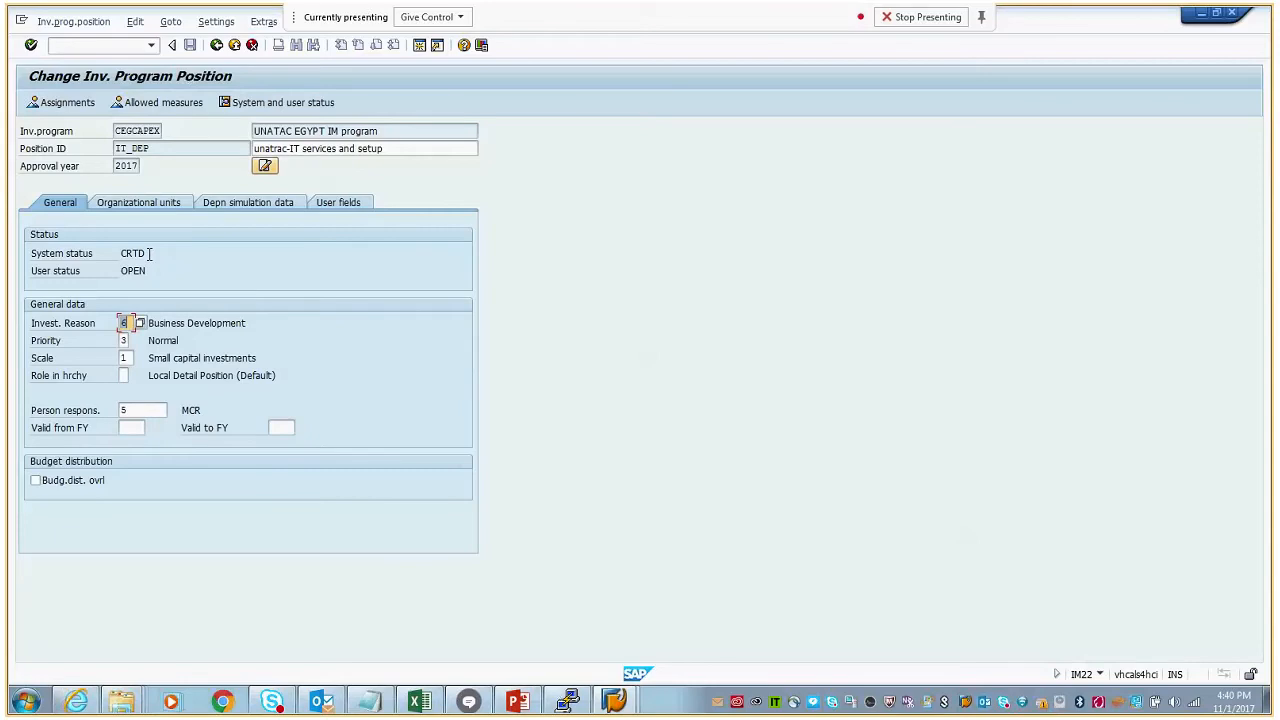
click(140, 323)
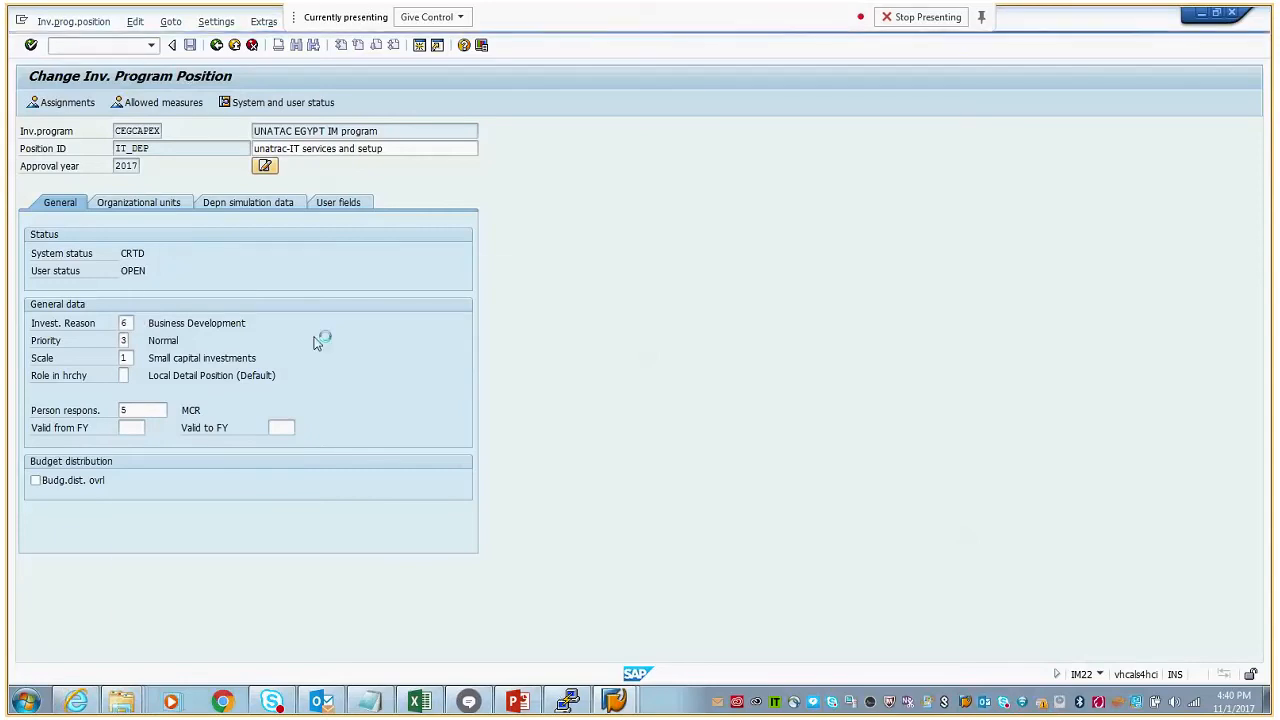
click(170, 516)
double_click(170, 517)
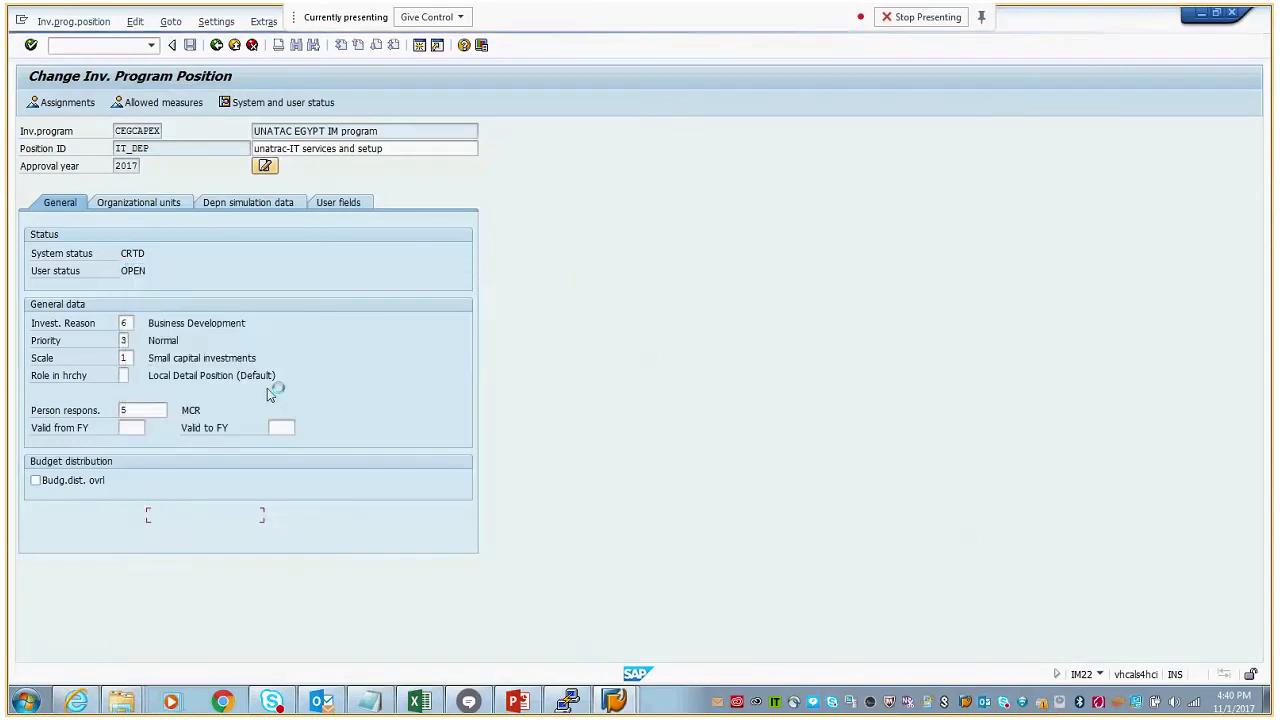
click(130, 358)
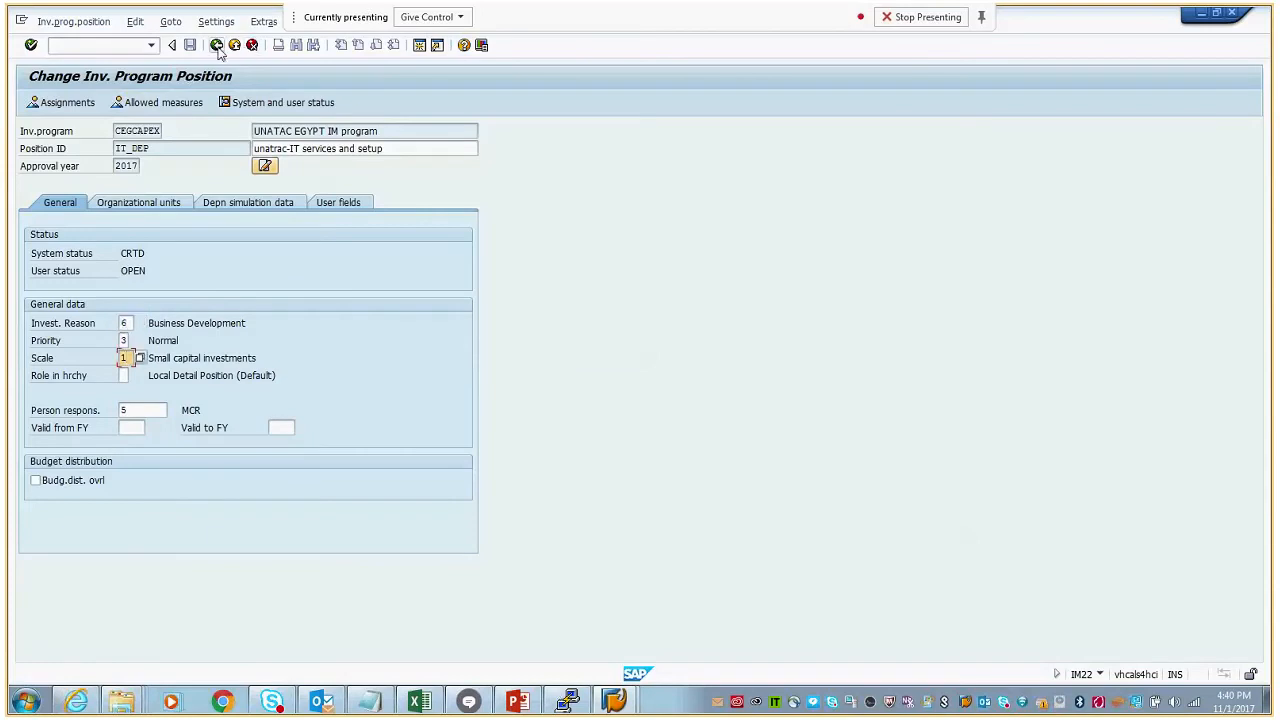
click(216, 45)
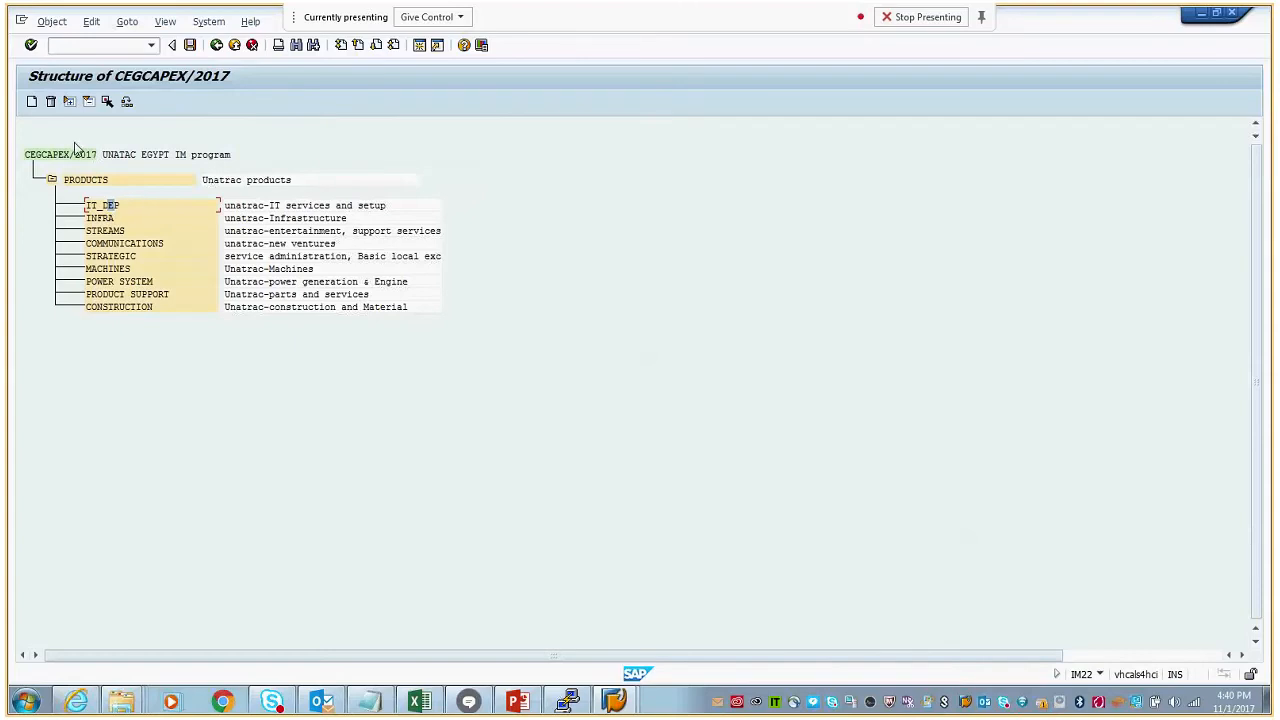
- Reopen position IT_DEP, inspect the WBS elements assigned to it, and return to the program structure
double_click(104, 206)
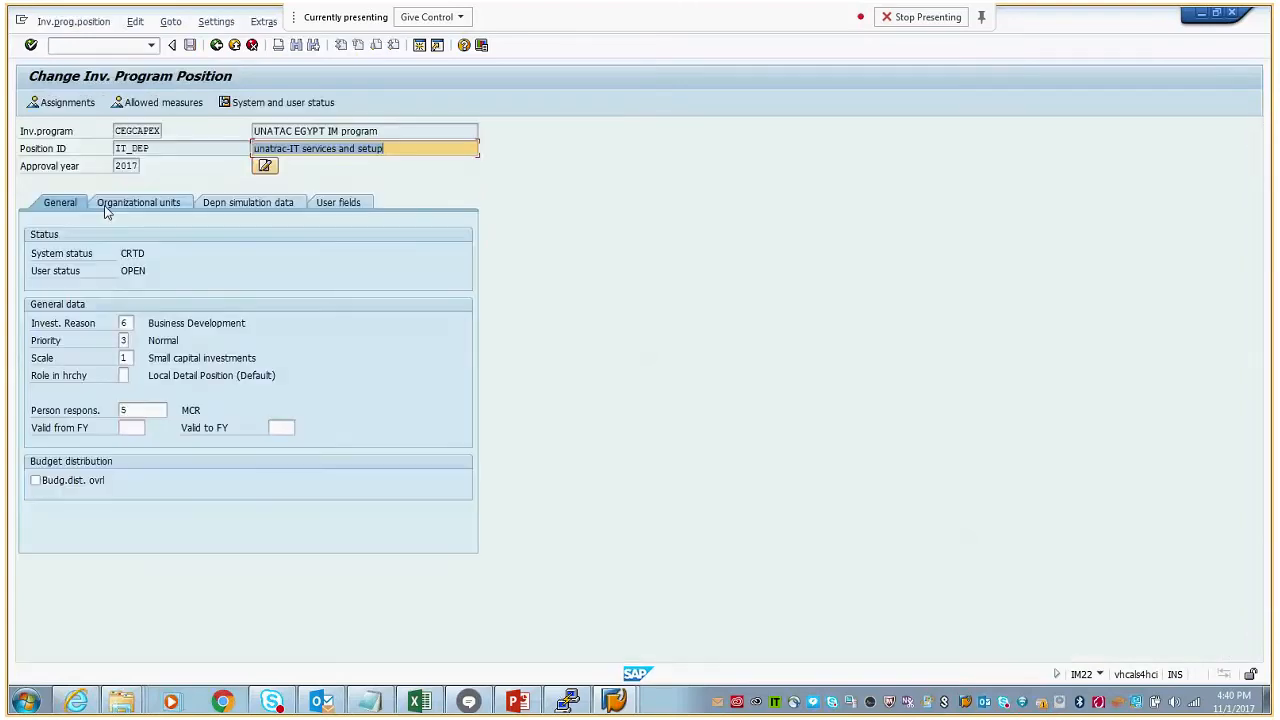
click(64, 104)
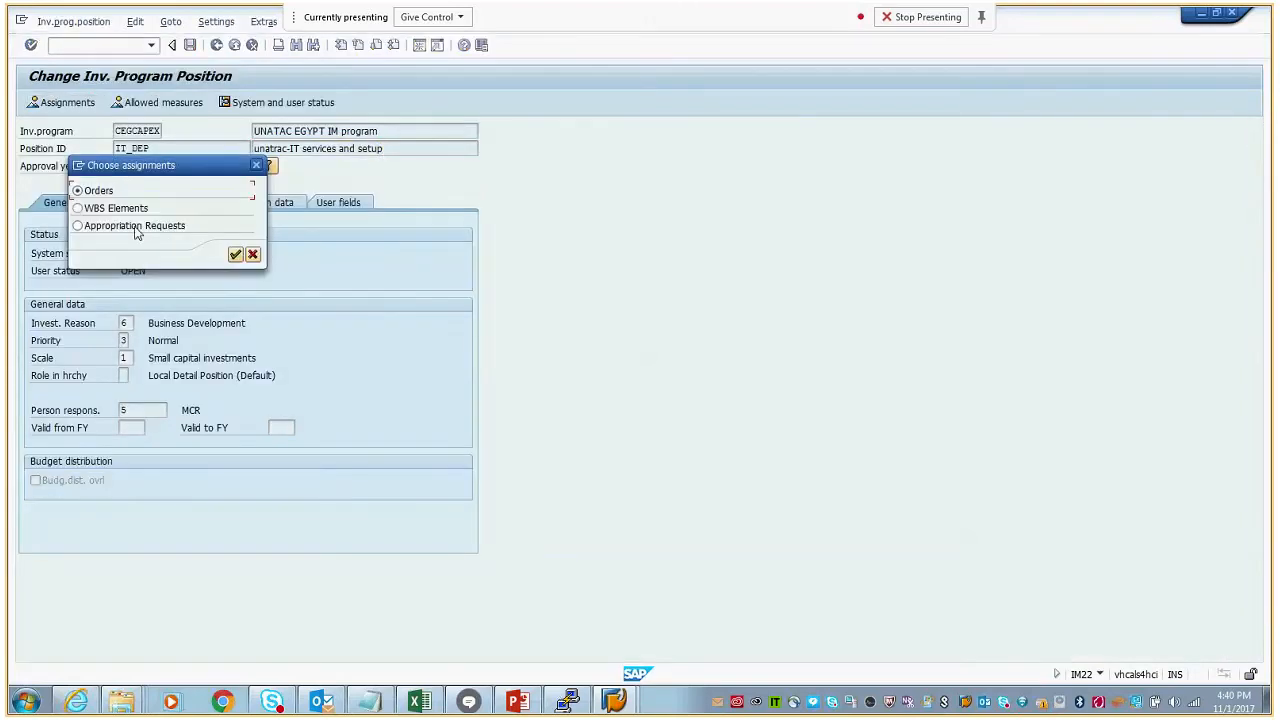
click(234, 255)
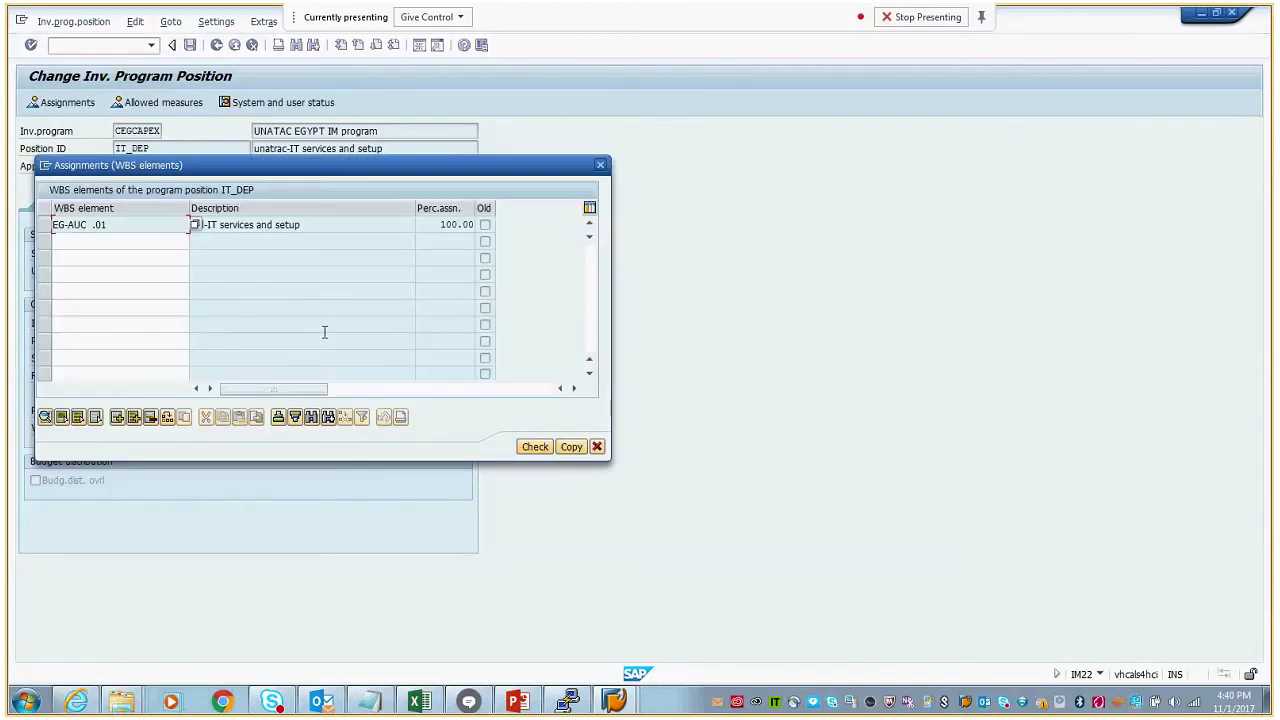
drag(108, 225, 54, 228)
click(600, 164)
click(104, 48)
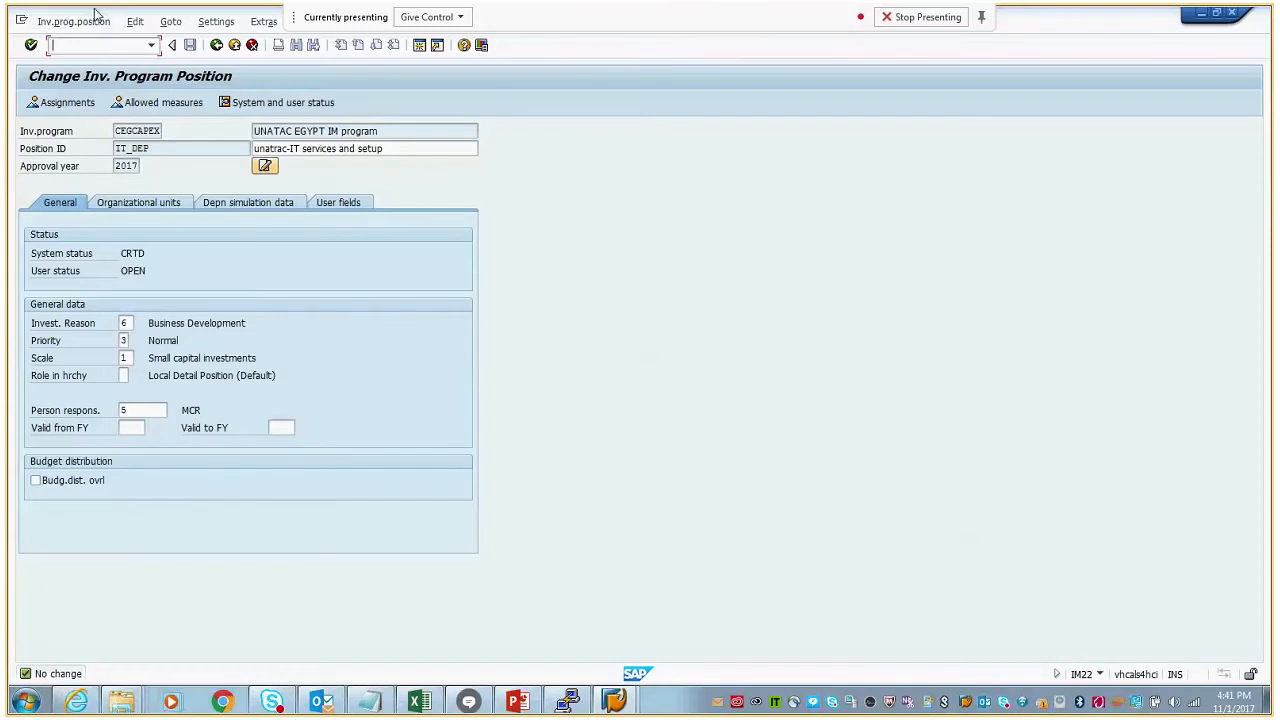
key(F3)
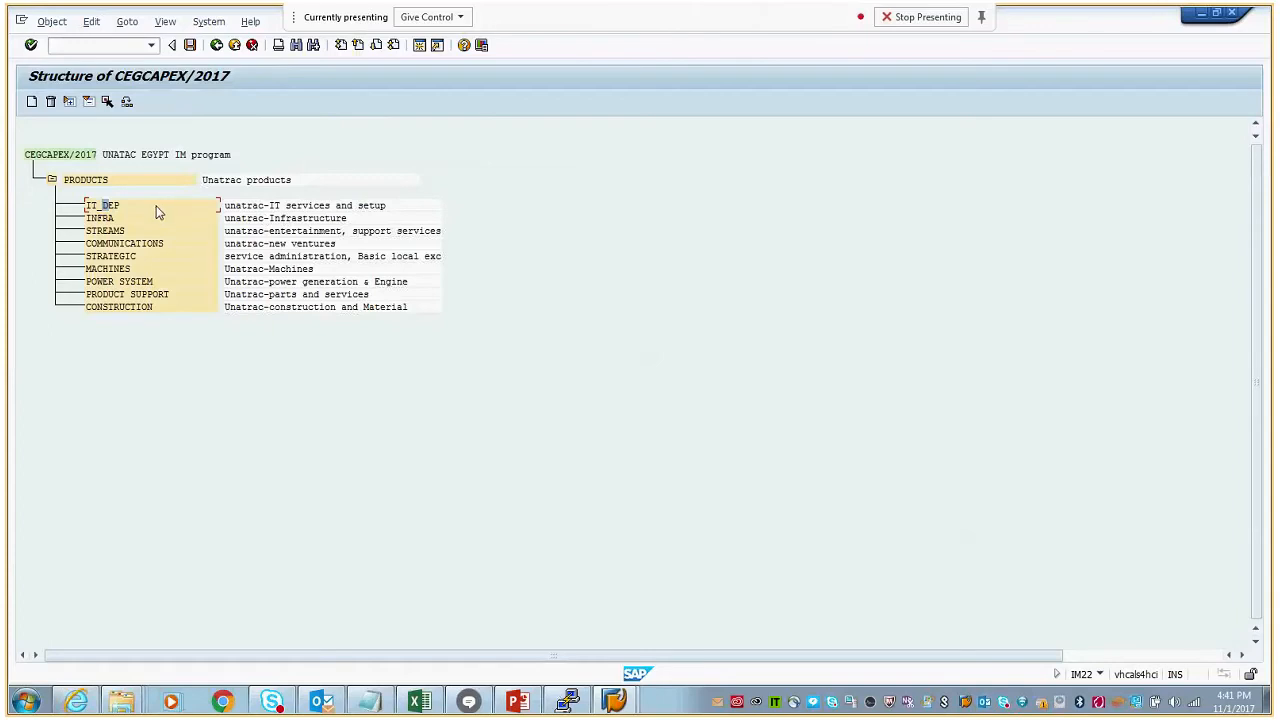
- Start transaction /nim35 and open the planning overview for CEGCAPEX position PRODUCTS, approval year 2017, version 0
click(100, 46)
text(/nim35)
key(Return)
click(157, 255)
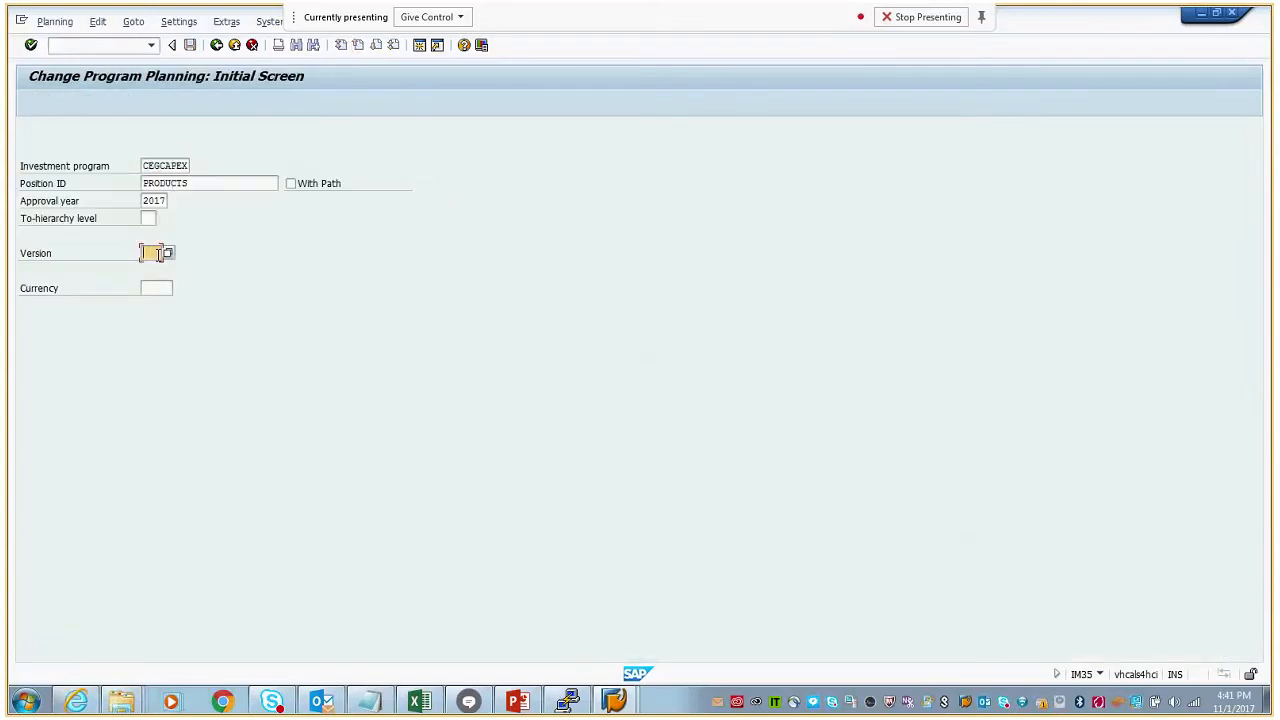
click(155, 273)
key(Return)
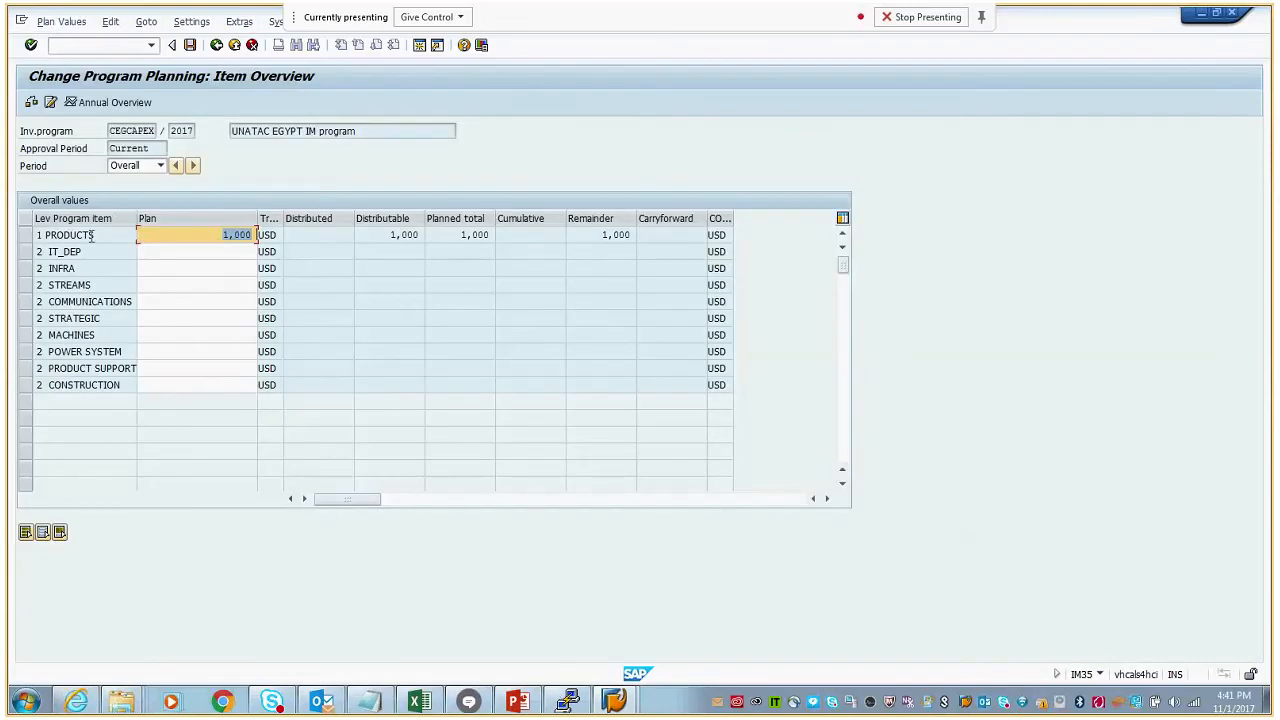
- Check the overall plan value of the PRODUCTS item and the available planning periods
click(27, 235)
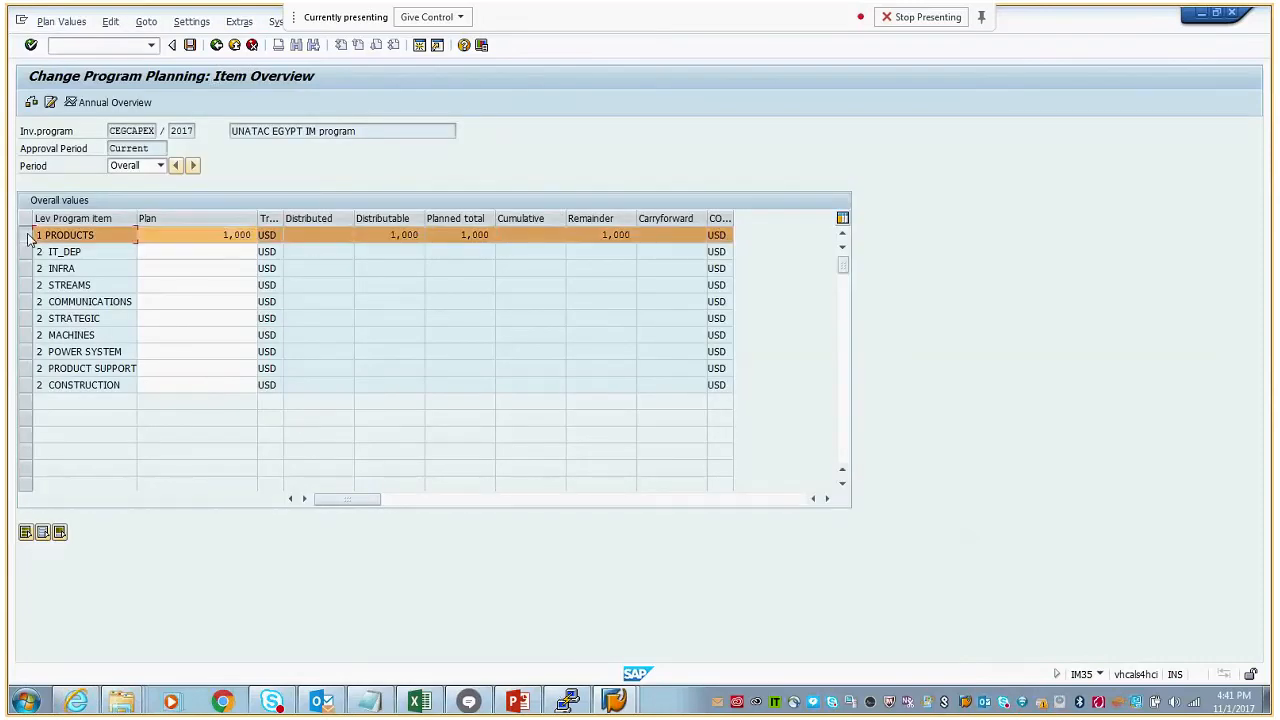
click(222, 235)
drag(222, 235, 254, 235)
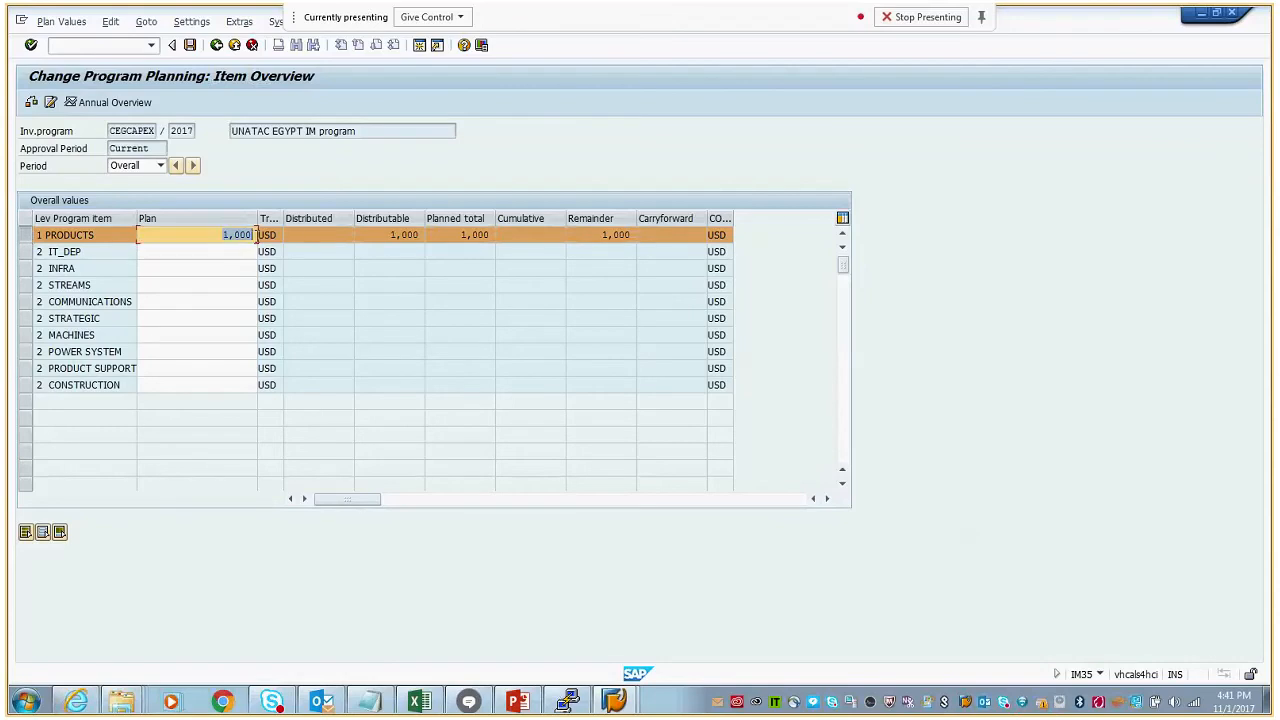
click(159, 168)
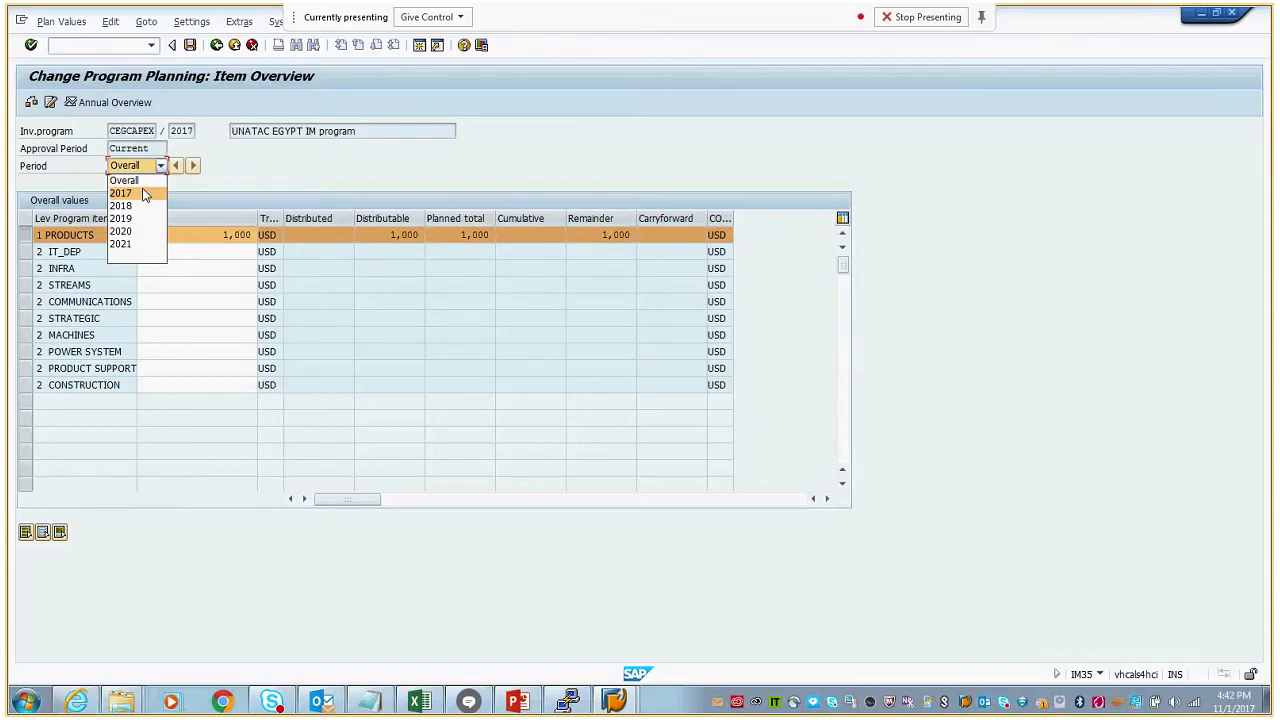
click(242, 244)
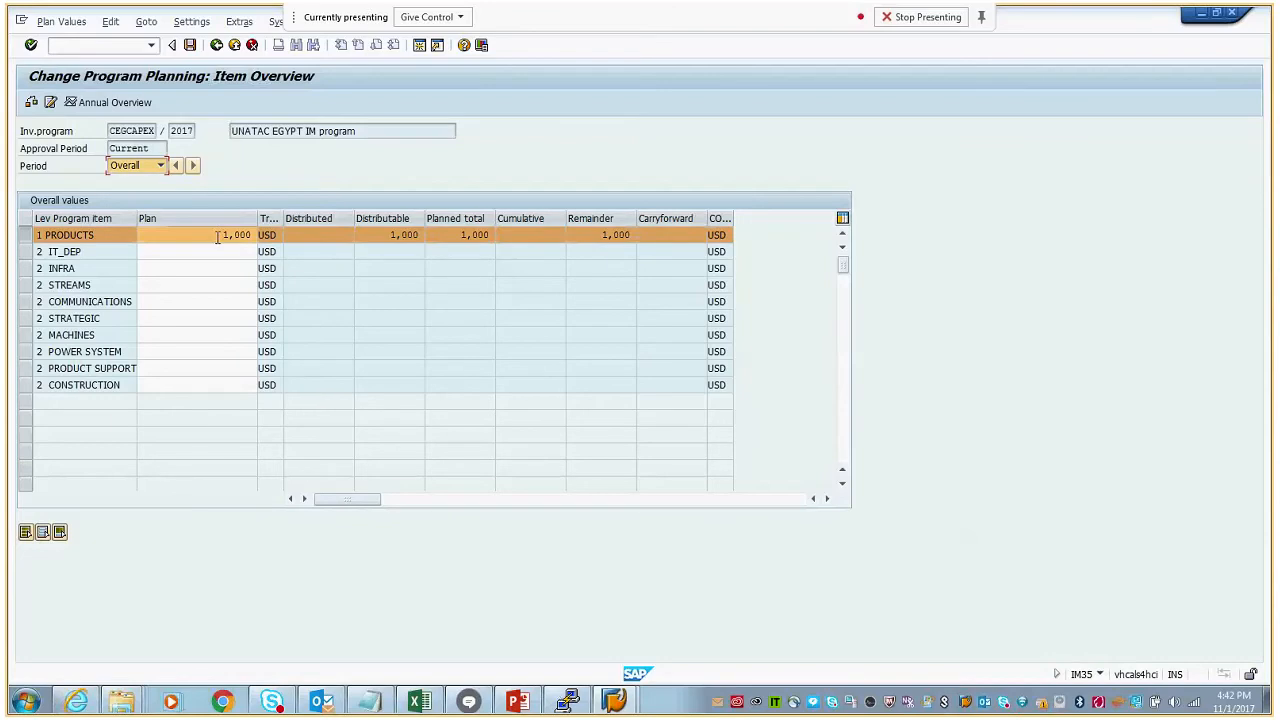
- Select the PRODUCTS item and save the program planning
click(26, 238)
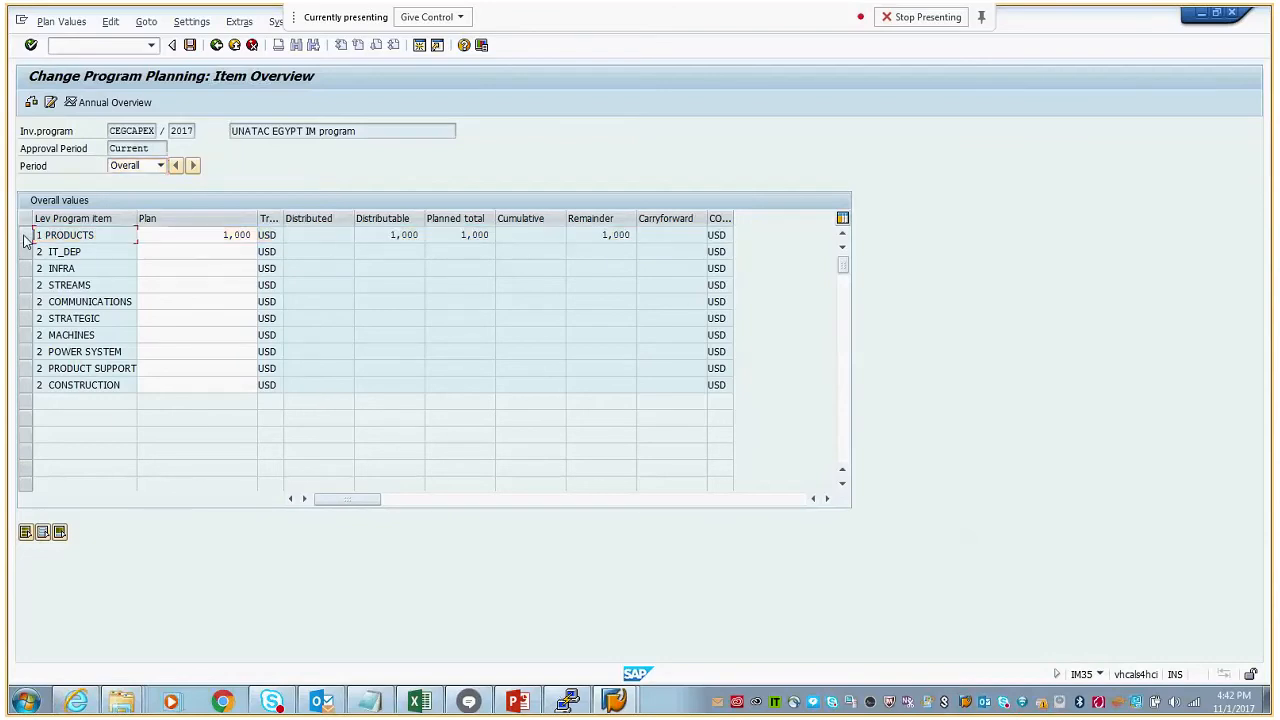
click(26, 238)
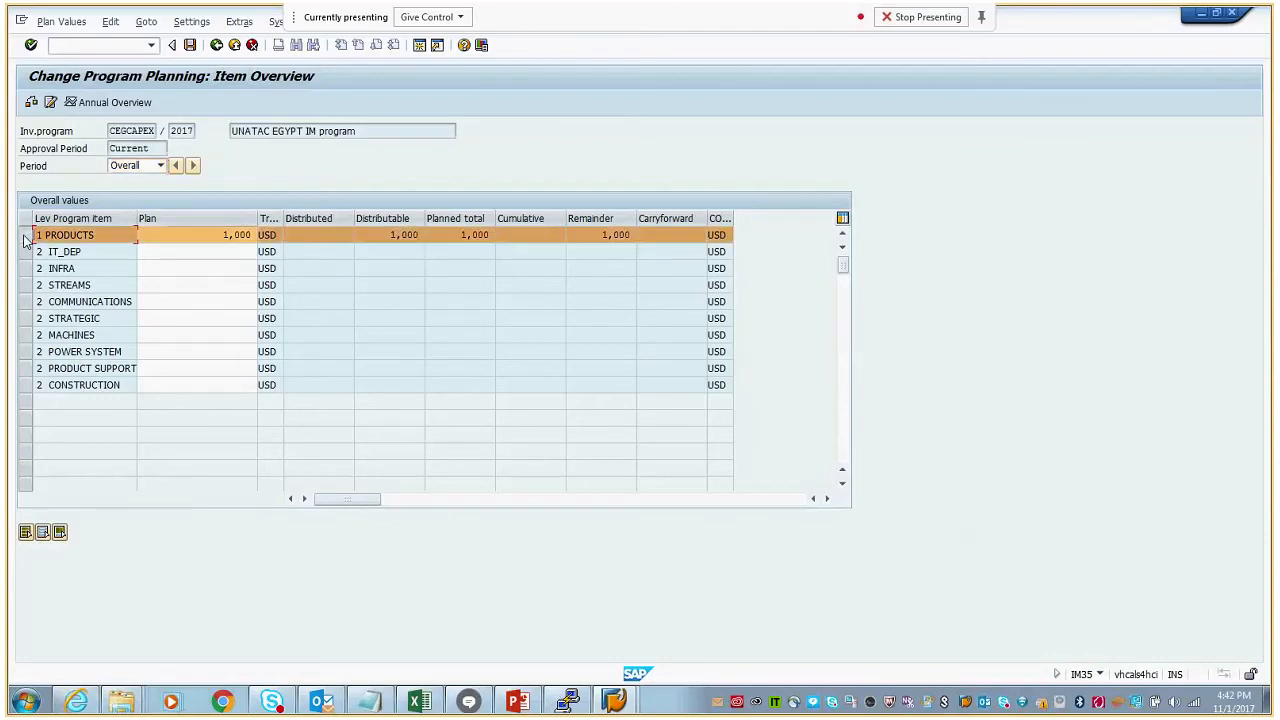
click(191, 46)
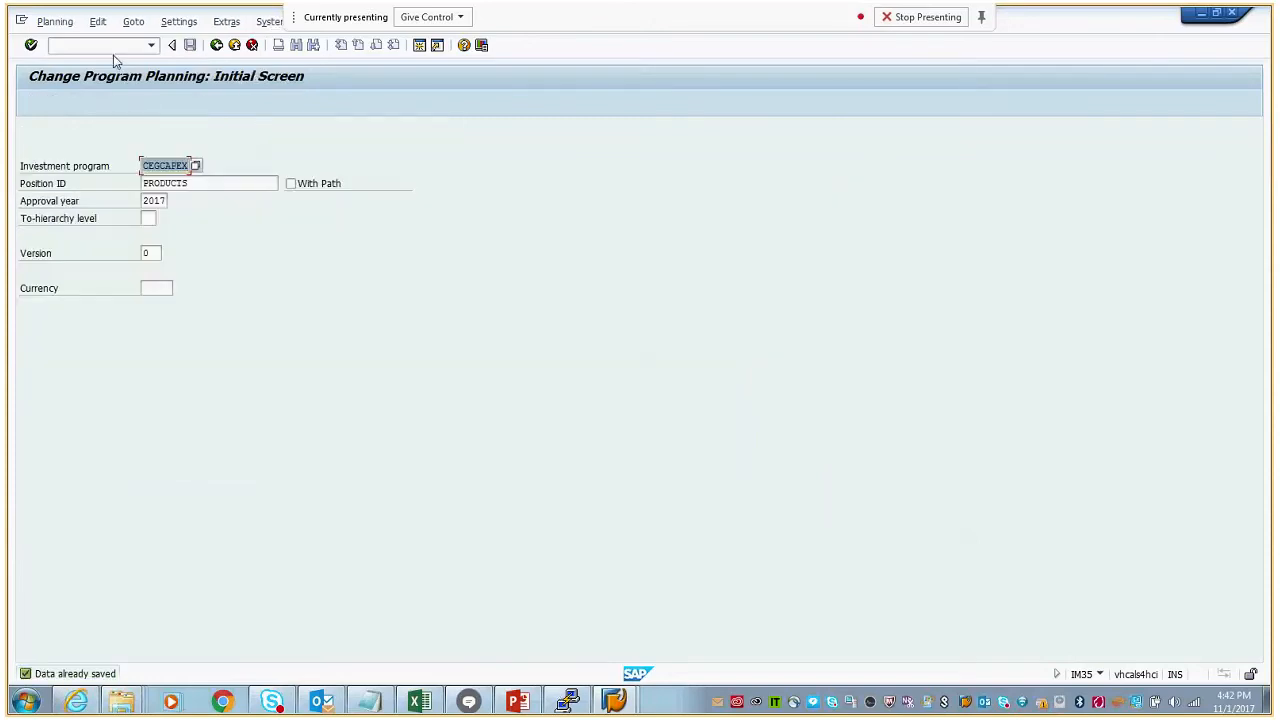
- Start transaction /nim32 and open the original budget overview for CEGCAPEX position PRODUCTS, approval year 2017
click(113, 50)
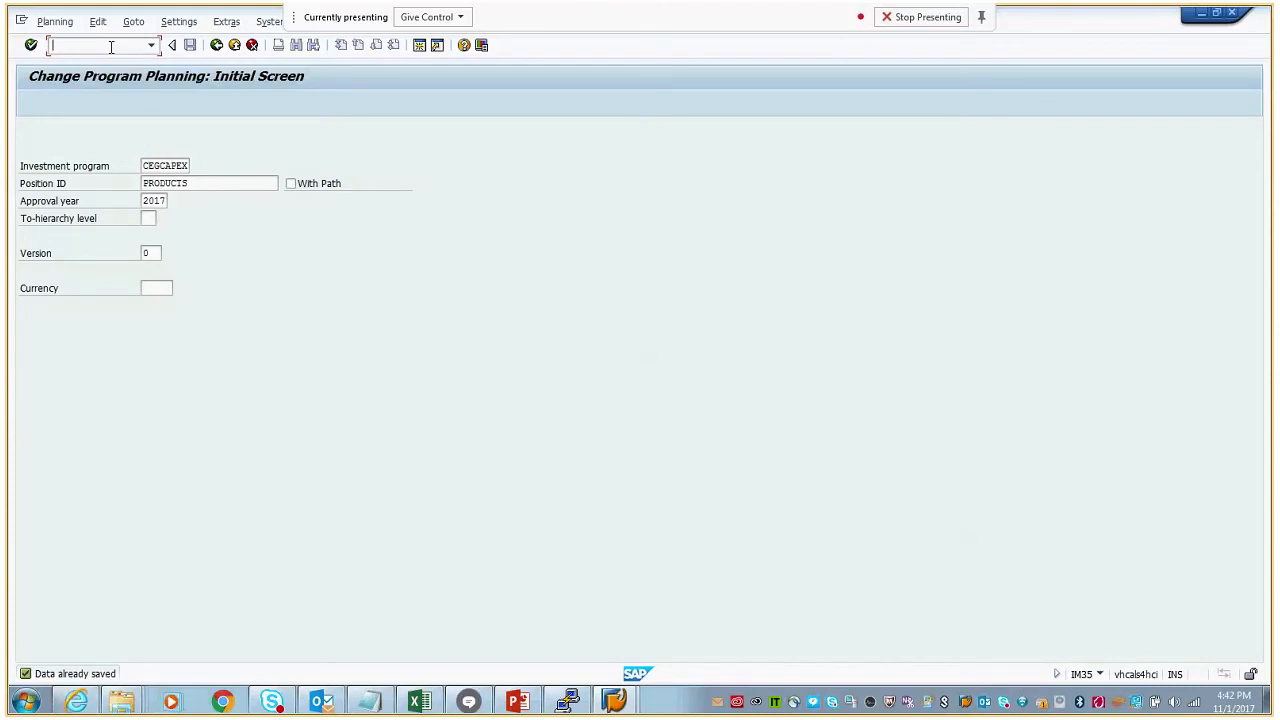
text(/nim)
text(32)
key(Return)
click(157, 166)
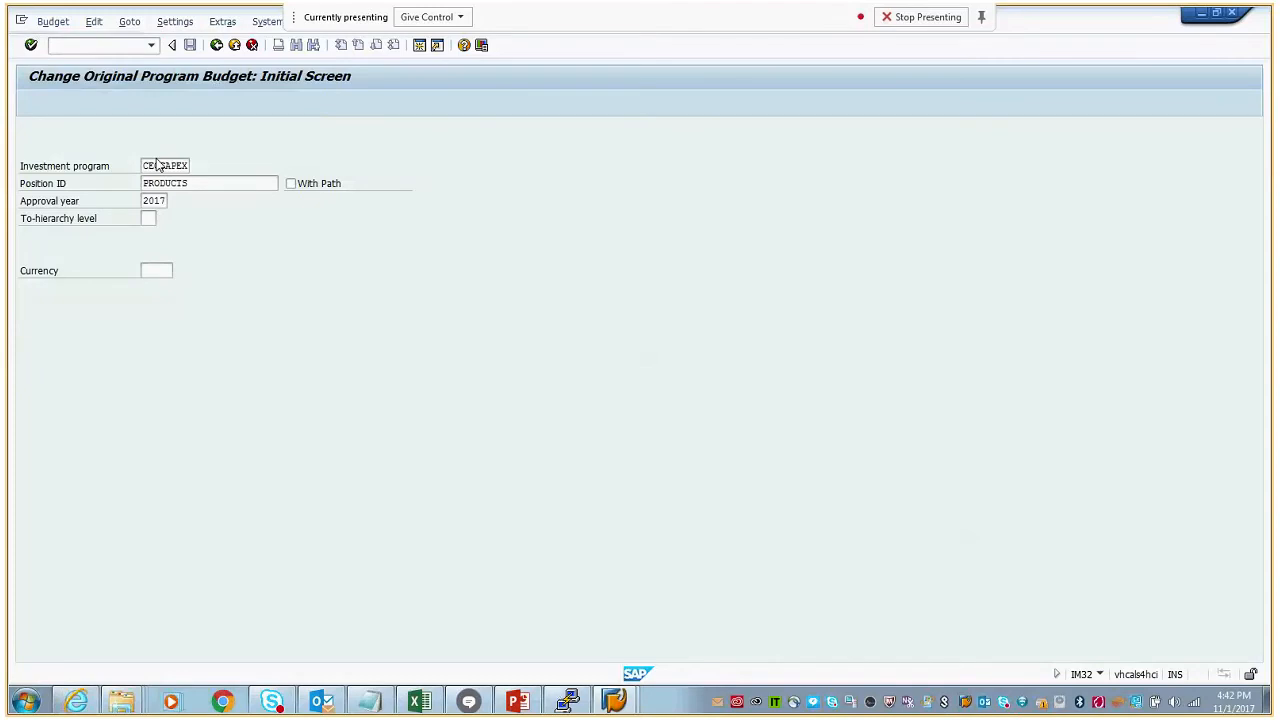
key(Return)
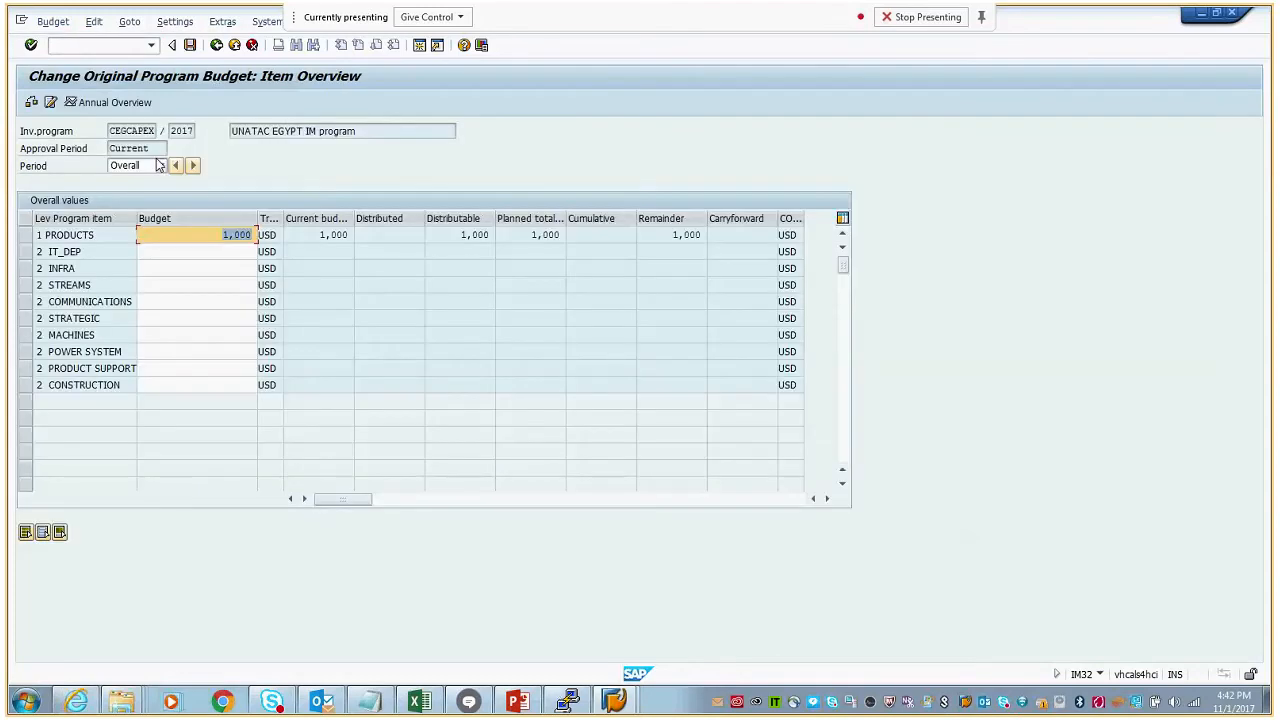
click(21, 238)
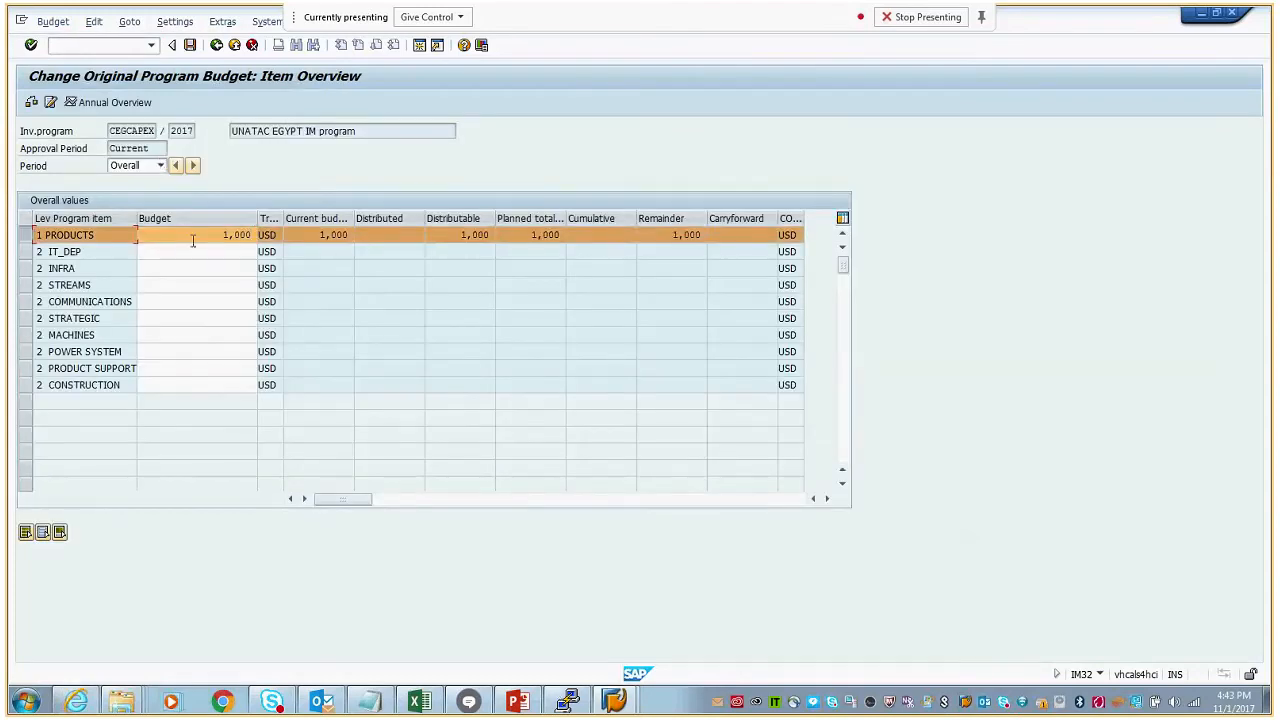
click(94, 23)
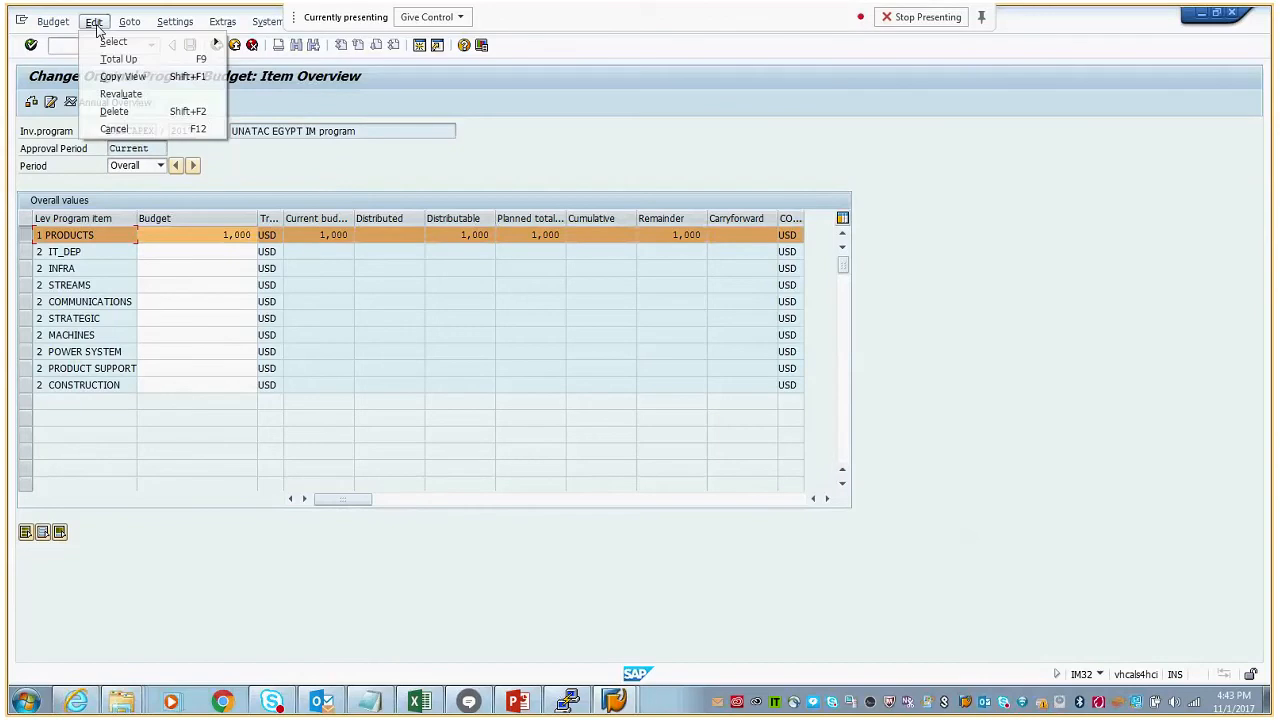
click(128, 77)
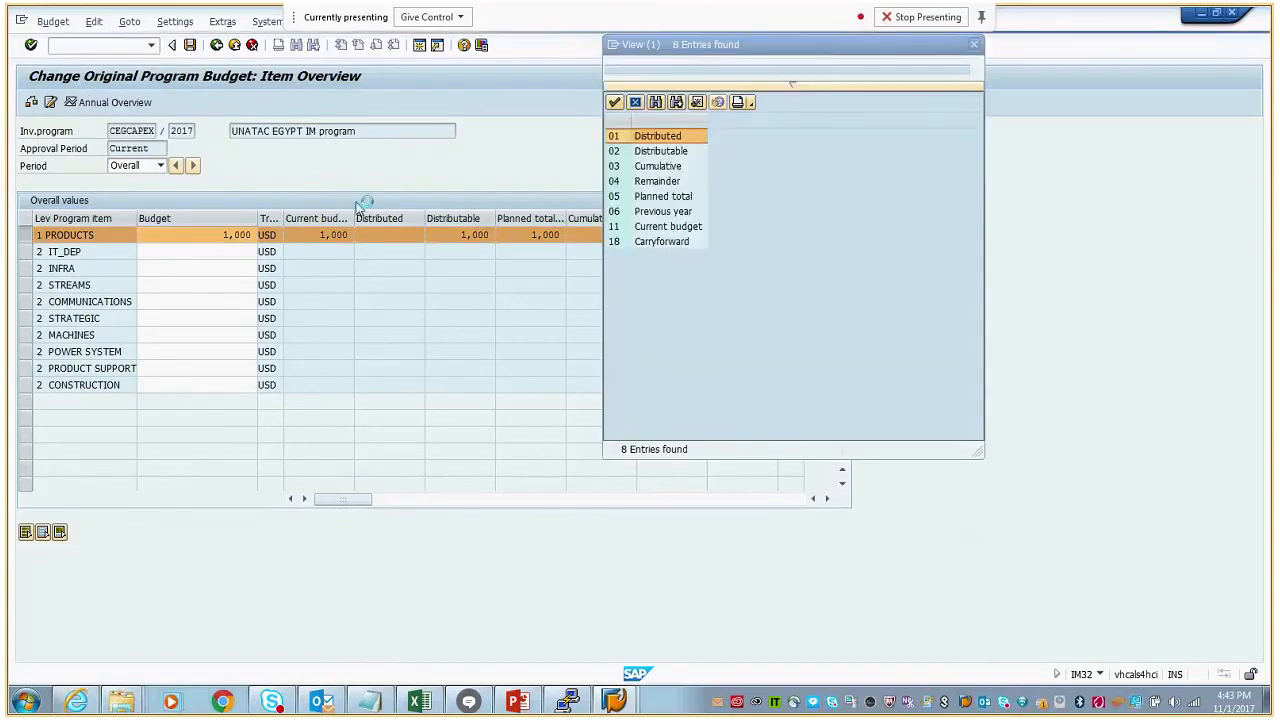
click(673, 202)
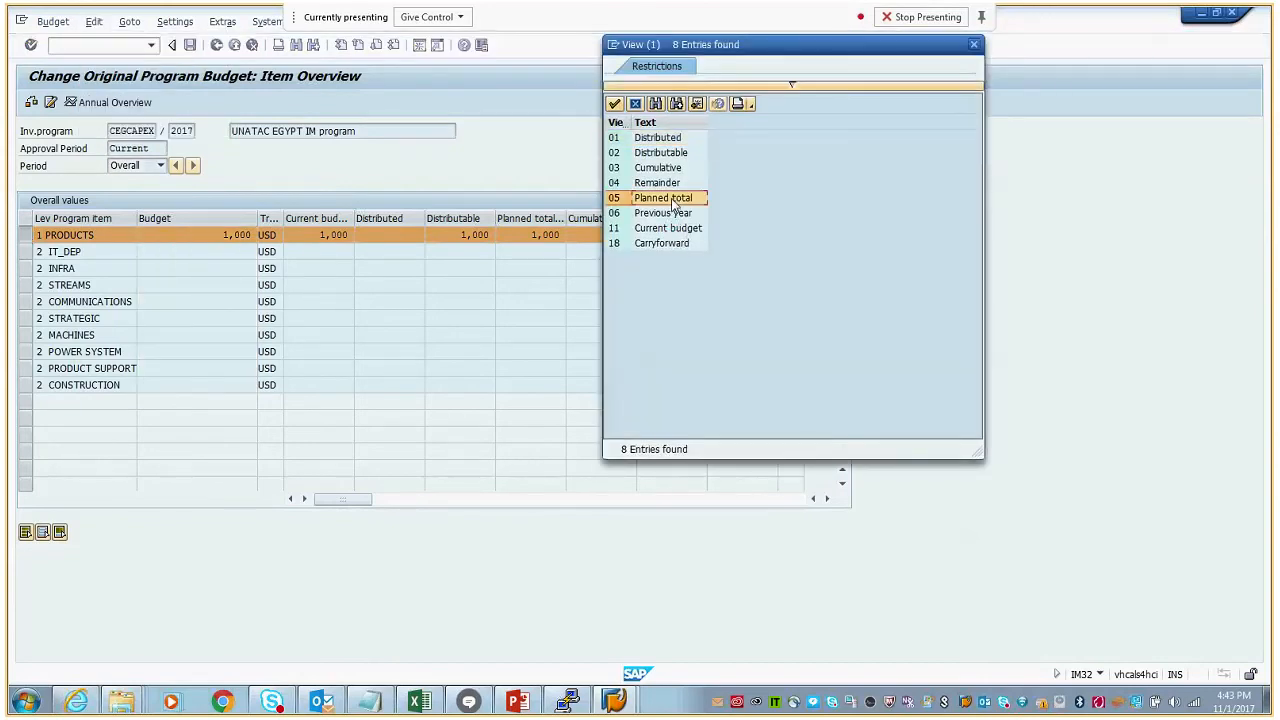
click(684, 167)
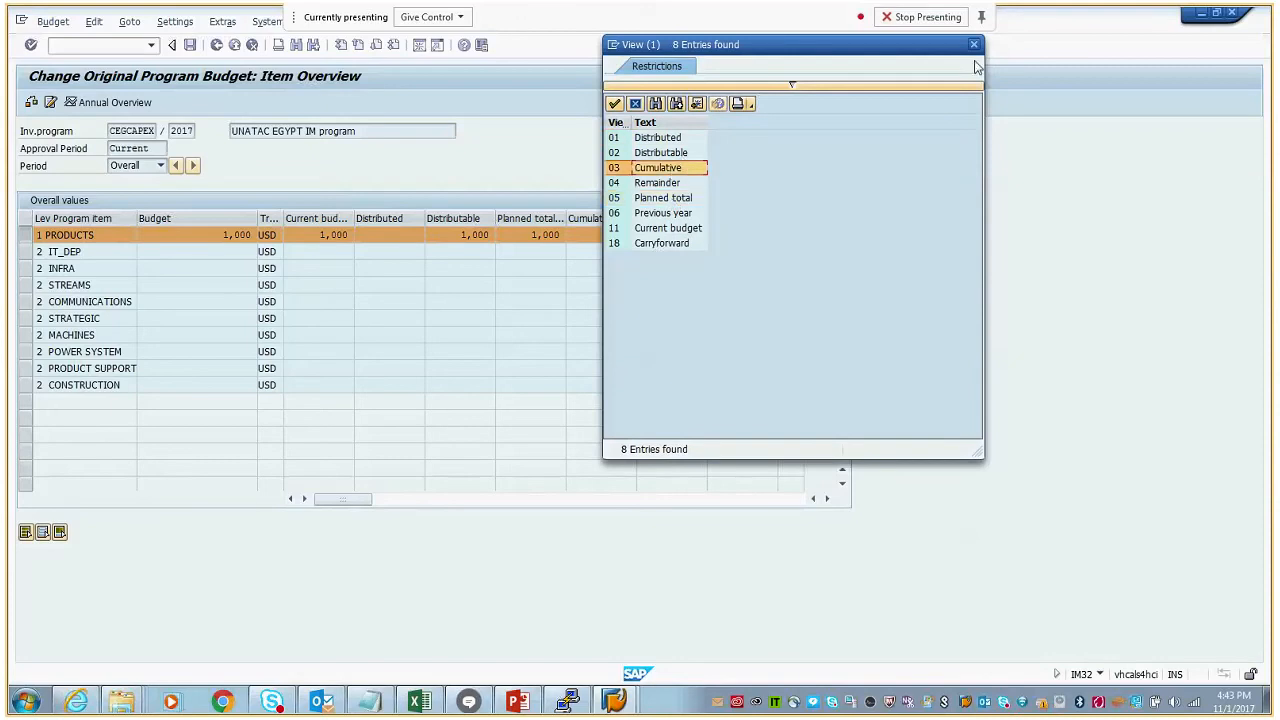
click(974, 46)
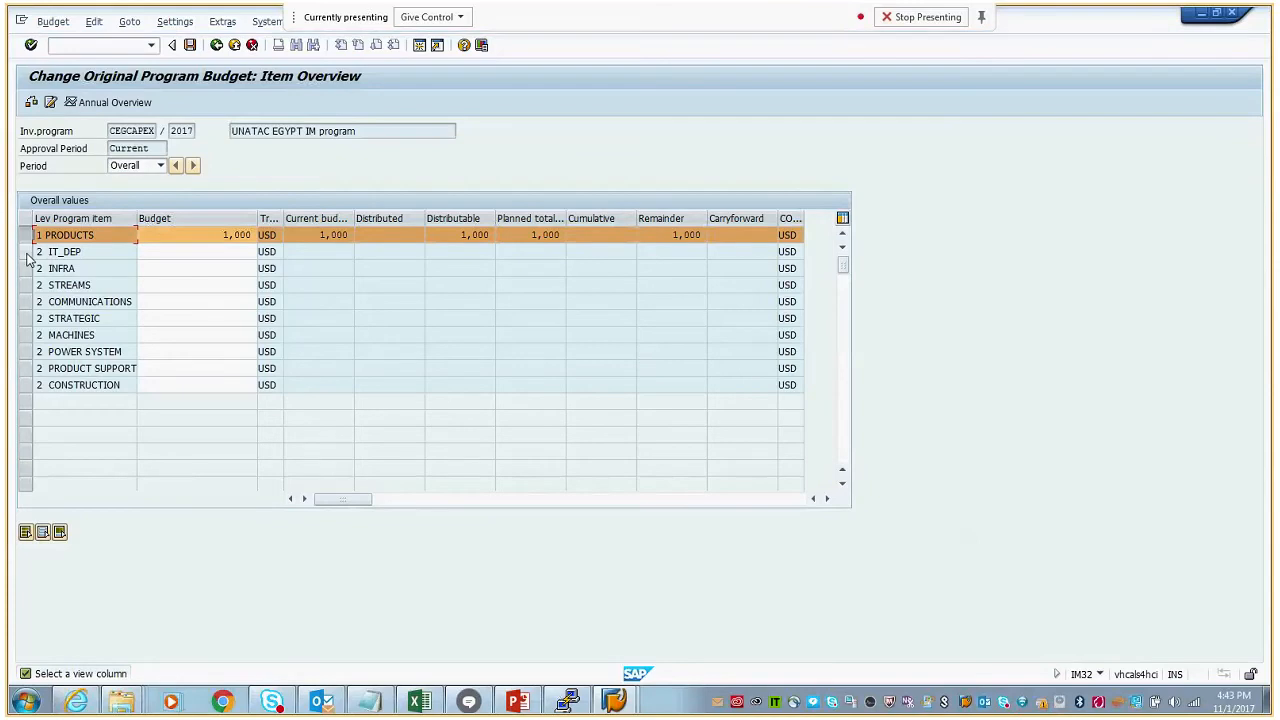
- Set the overall budget of program item IT_DEP to 1000 USD
click(28, 252)
click(29, 235)
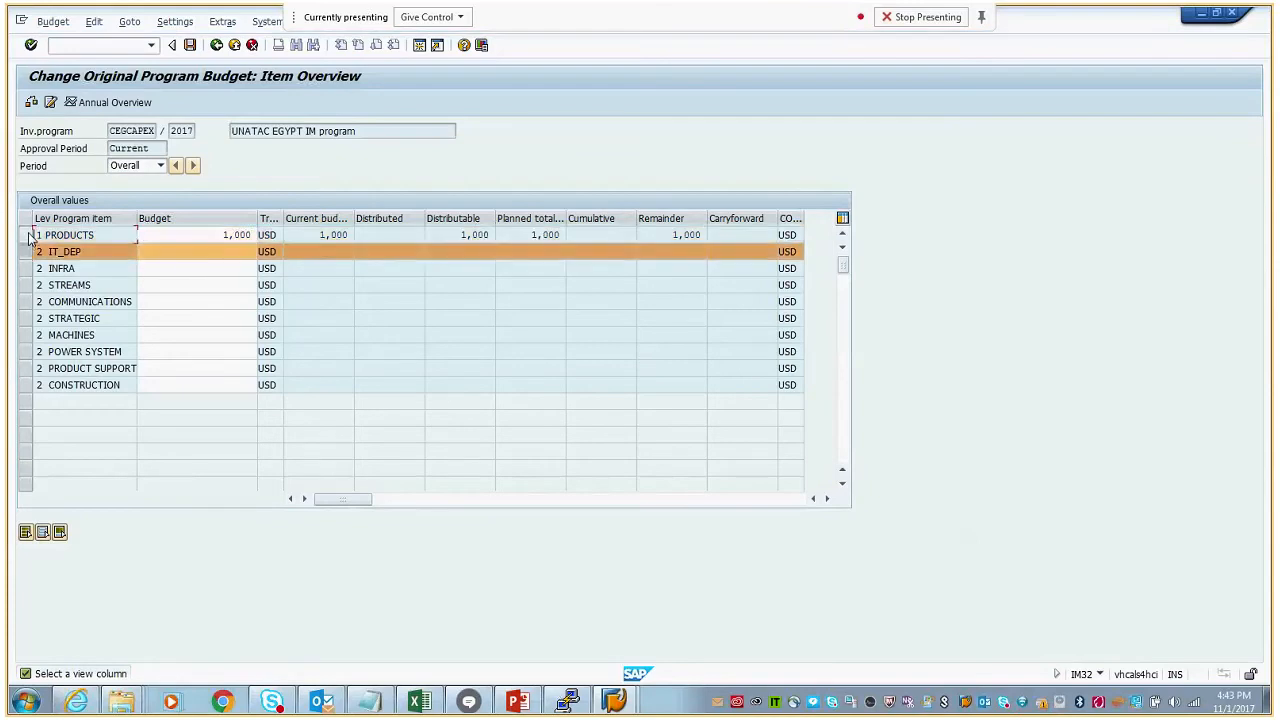
click(215, 247)
text(1000)
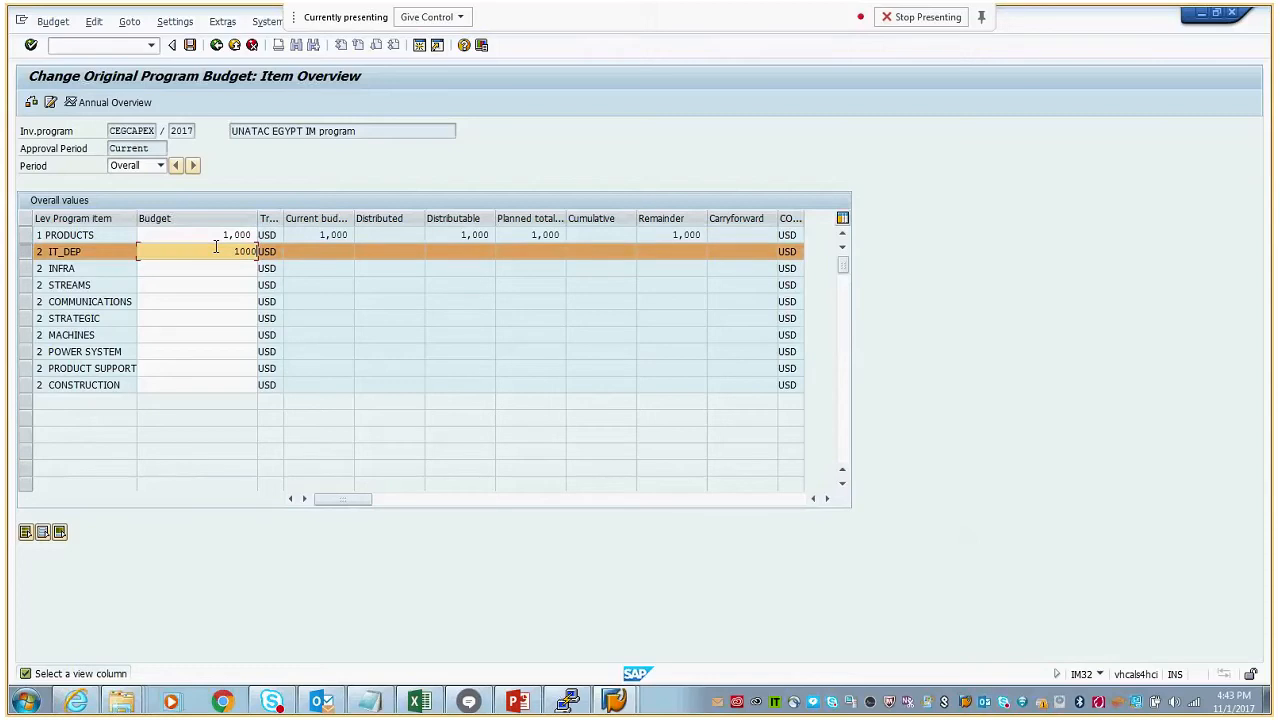
- Clear the PRODUCTS budget and total up the item budgets for total values only
double_click(245, 234)
key(Delete)
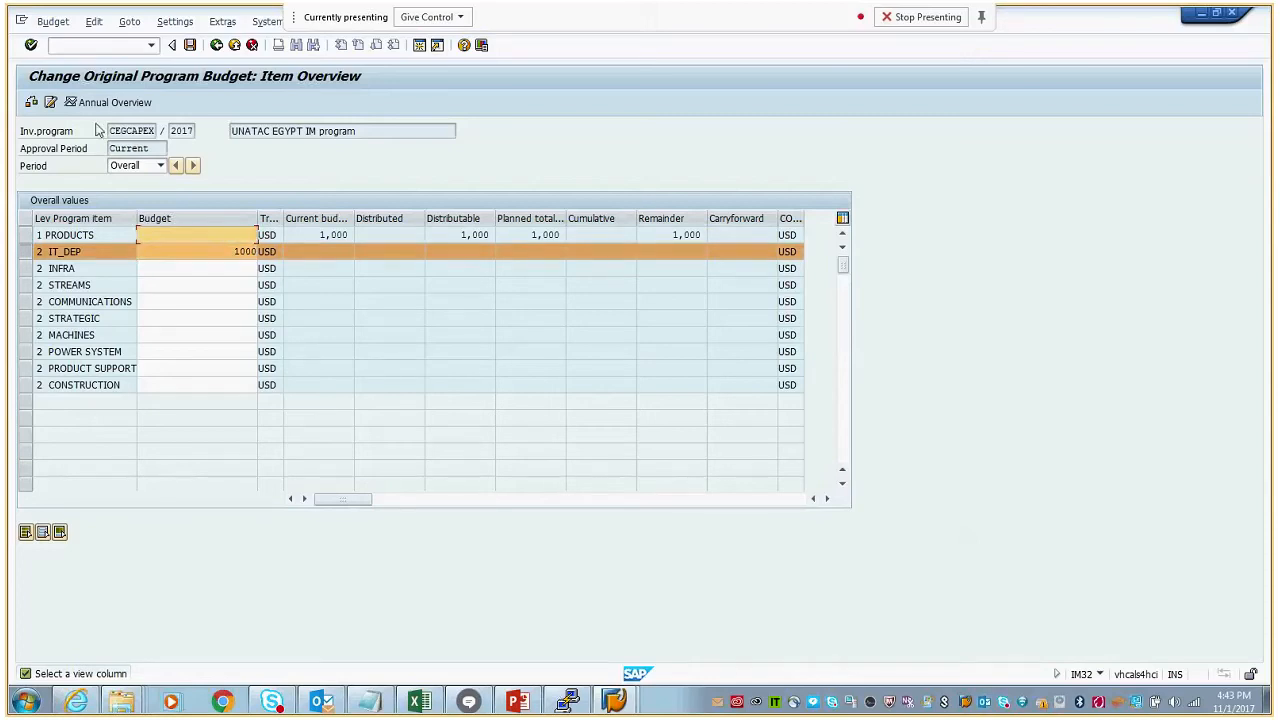
click(93, 21)
click(118, 59)
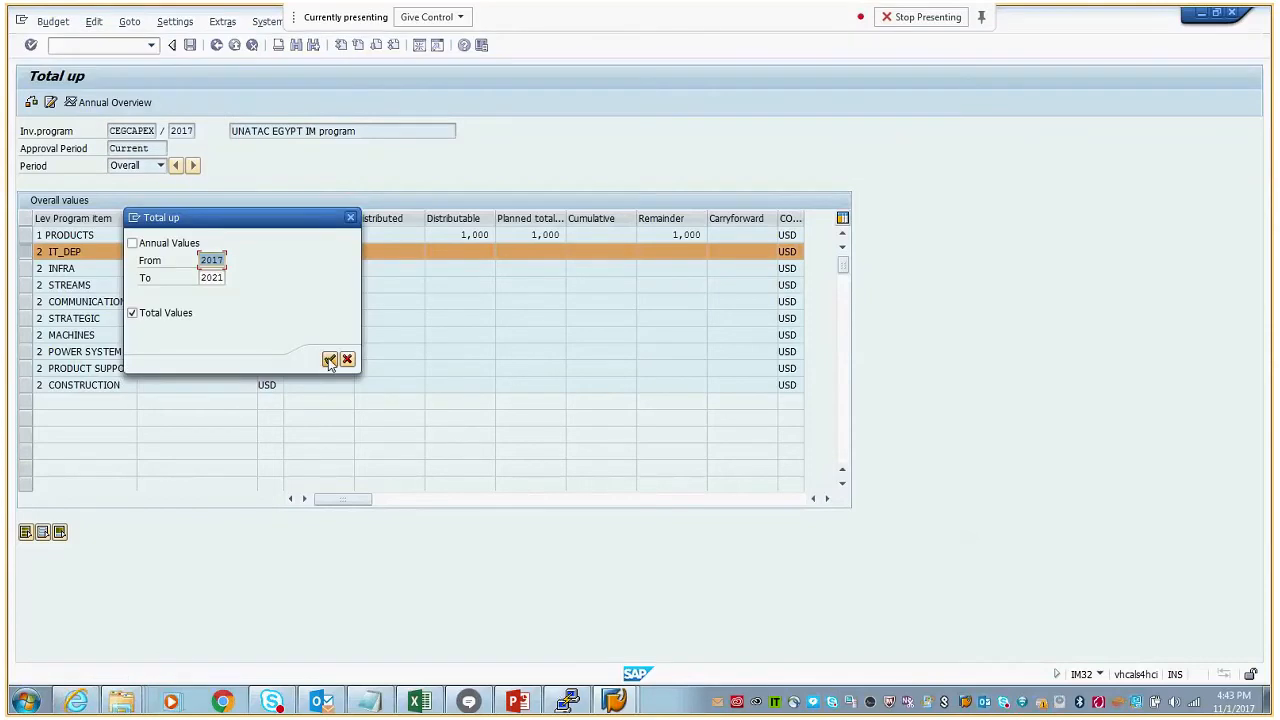
click(330, 360)
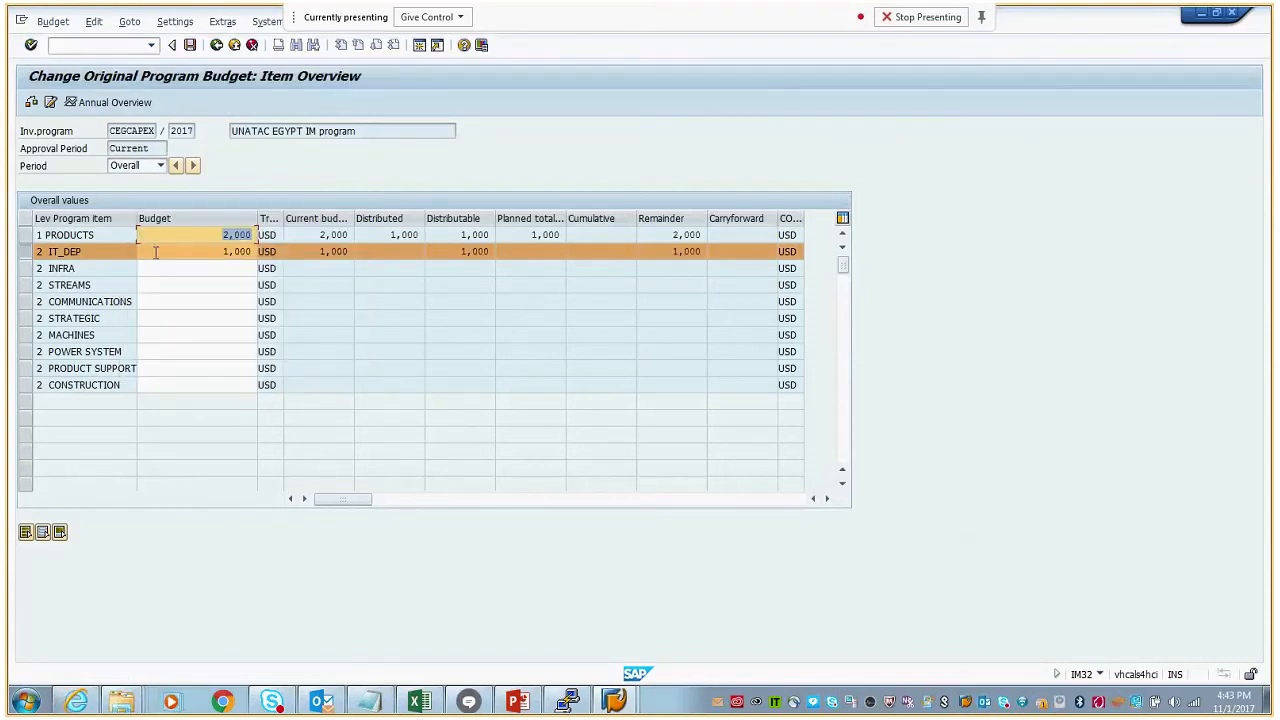
- Set the overall budget of PRODUCTS to 1000 USD, check it and save the program budget
ctrl+click(28, 240)
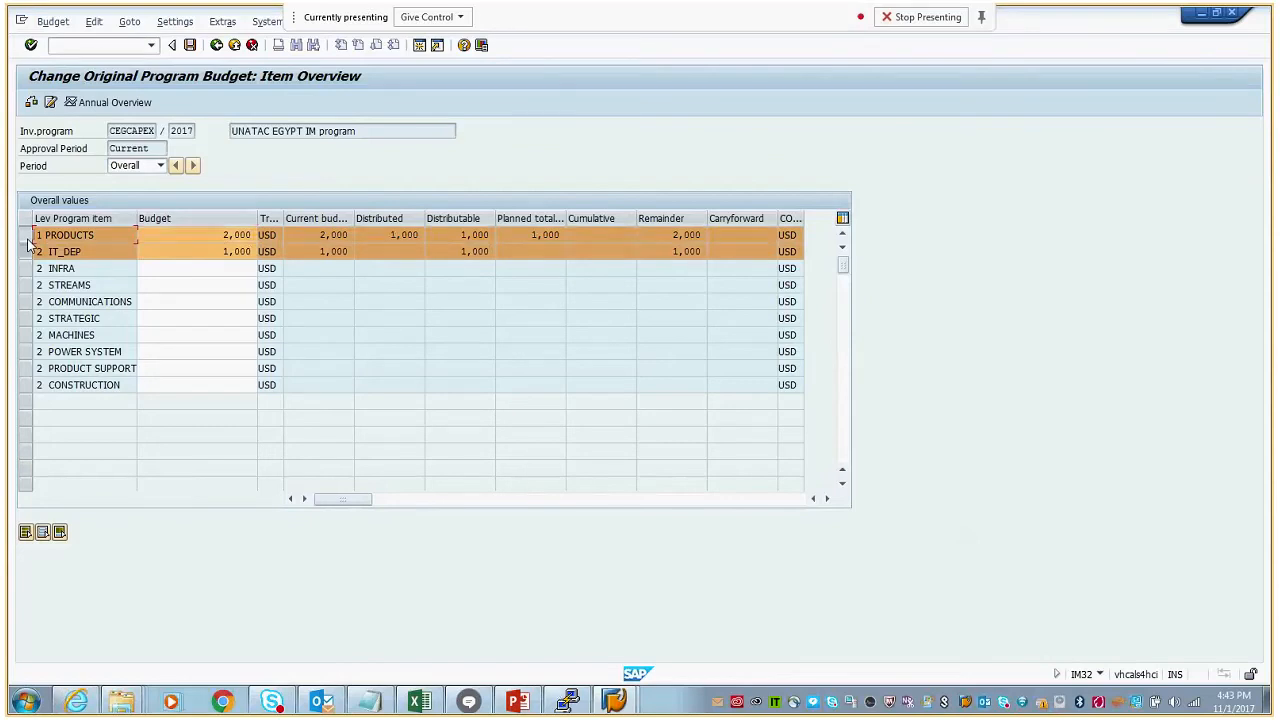
click(221, 238)
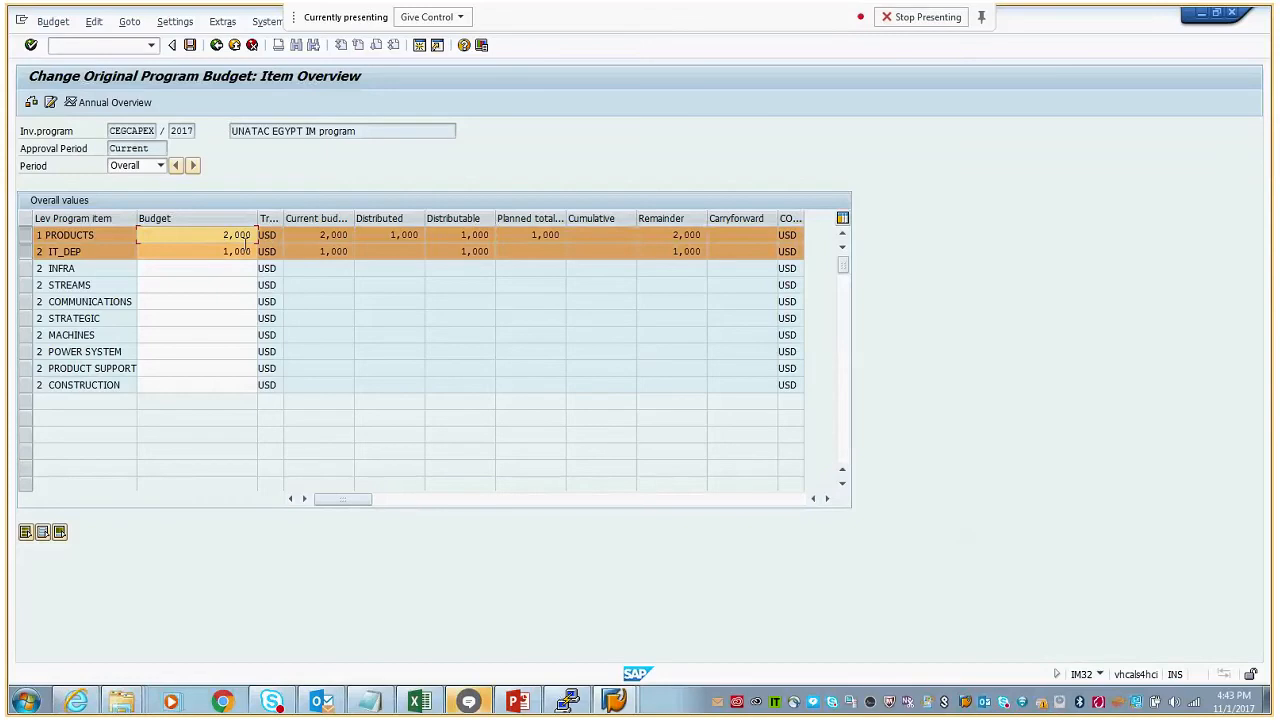
drag(223, 234, 255, 234)
text(1000)
key(Return)
click(31, 102)
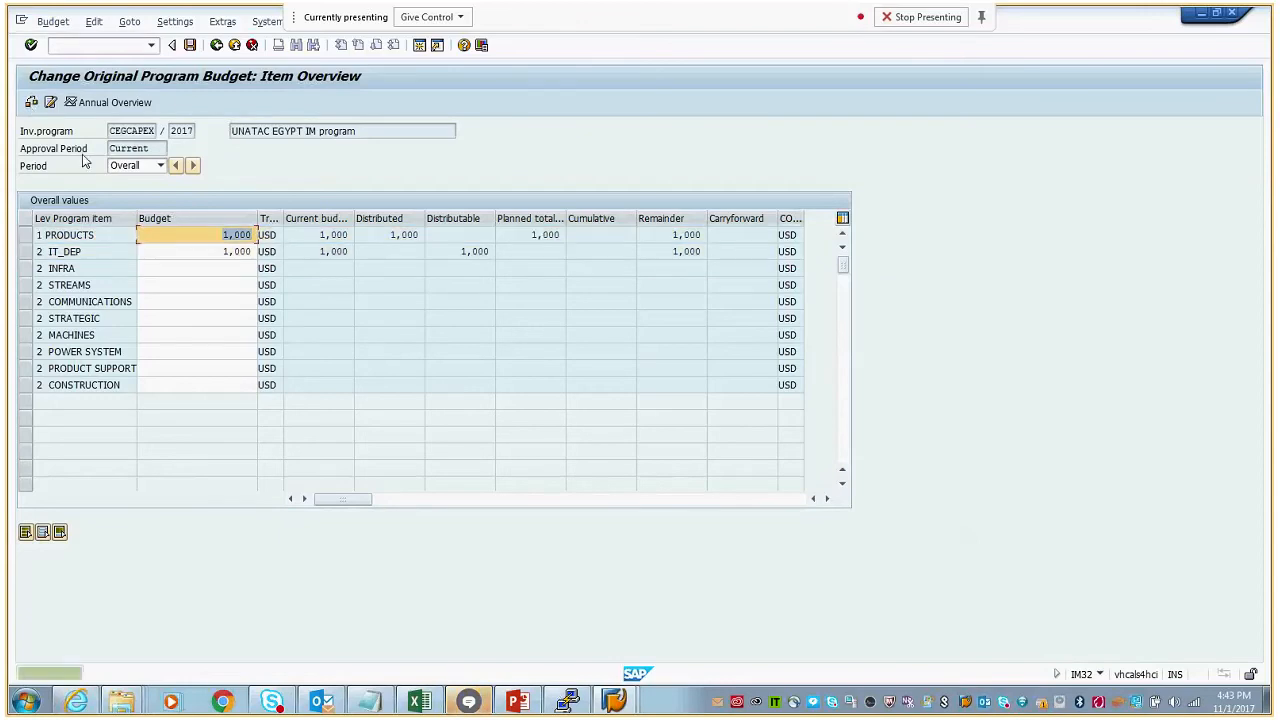
click(190, 46)
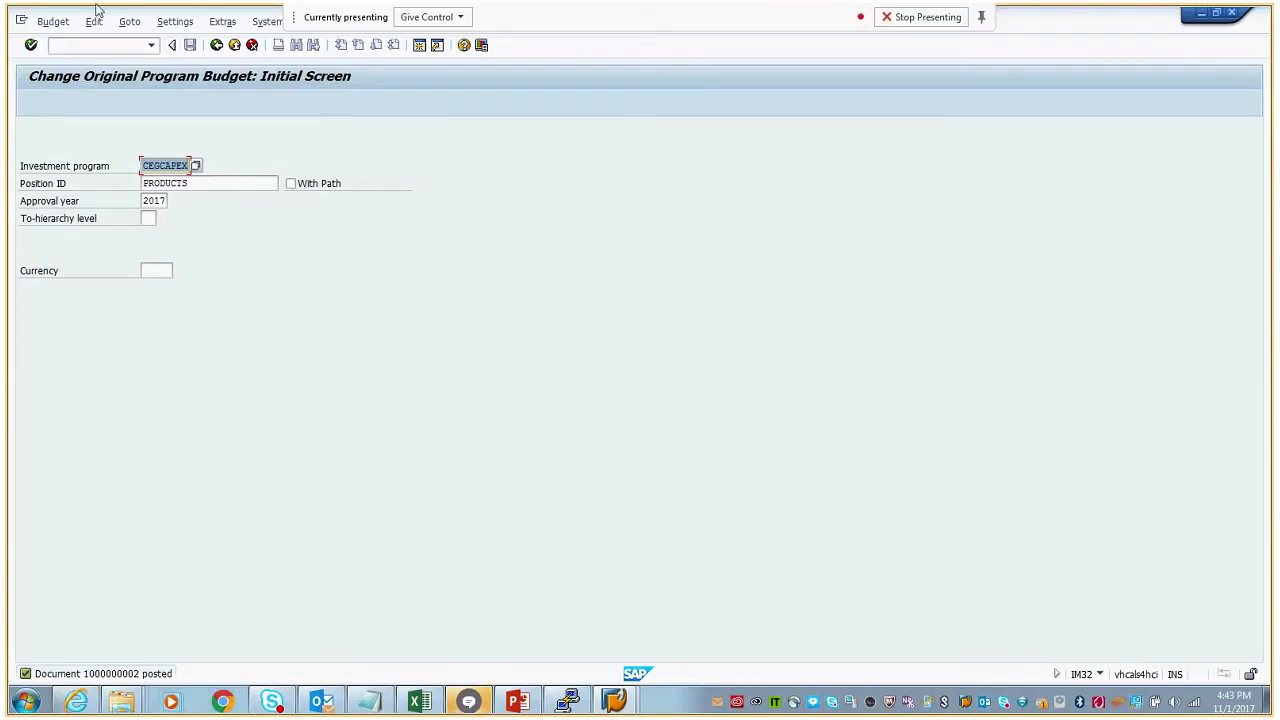
- Run the Overall/Annual Budget in Program report, transaction S_ALR_87012816, for CEGCAPEX position PRODUCTS, approval year 2017, with graphical output
click(90, 45)
text(/n)
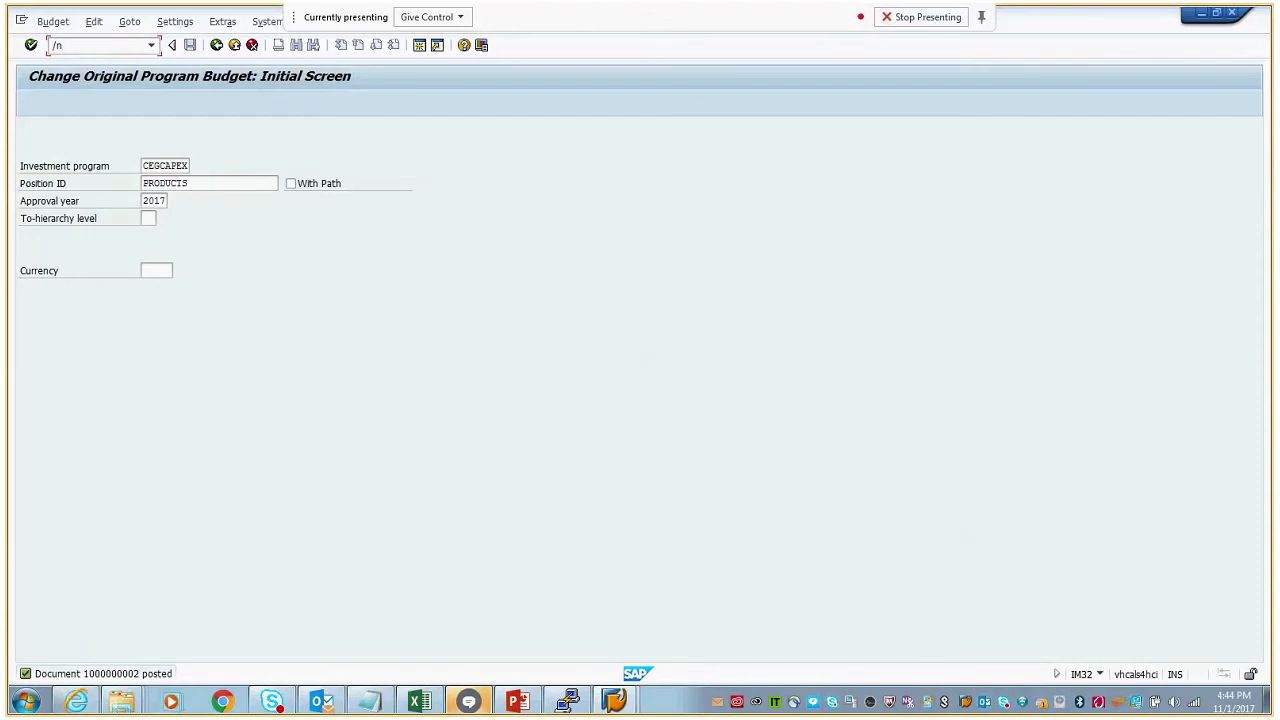
text(s)
text(_a)
text(lr_)
text(8701)
text(2824)
key(Return)
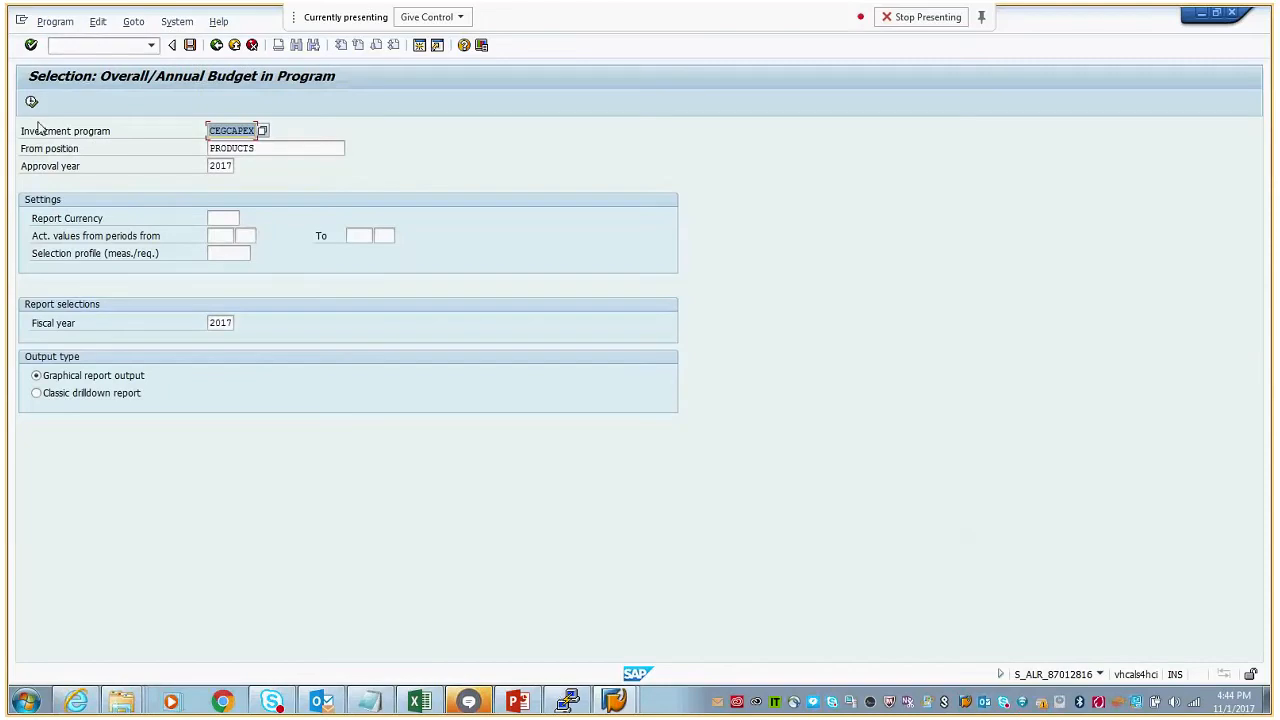
click(32, 103)
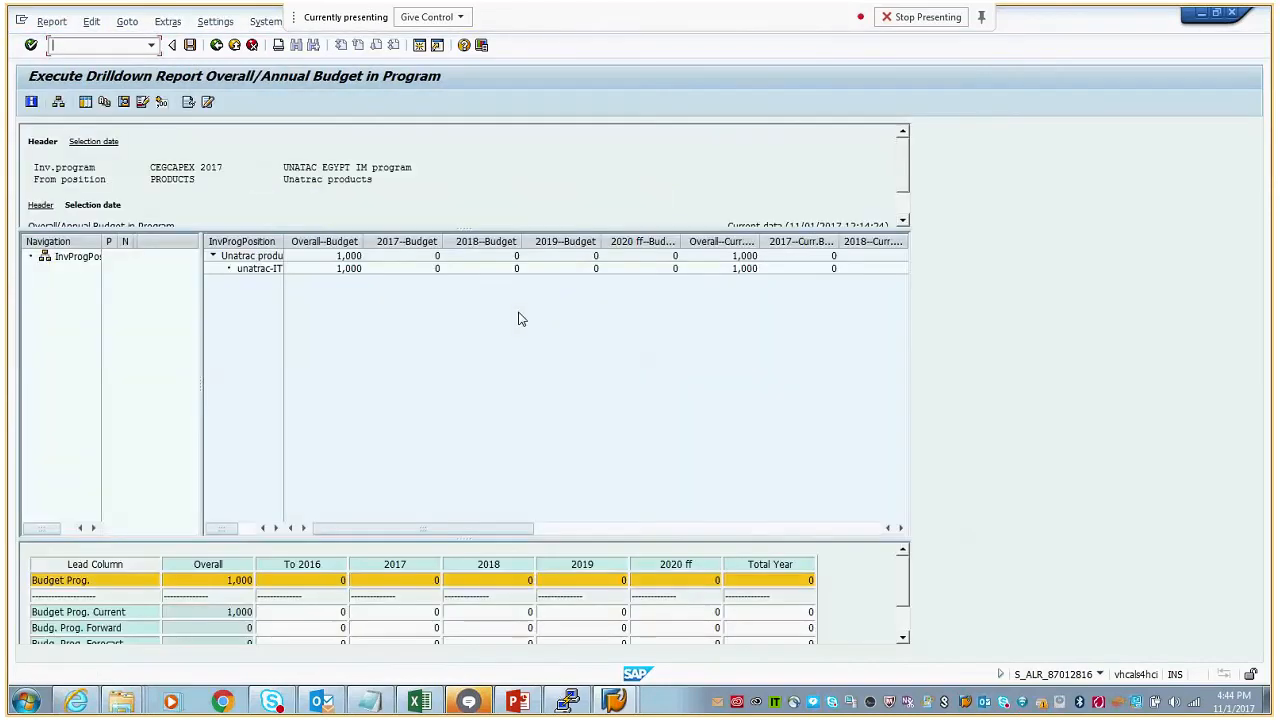
- Widen the program position column and check the overall budgets of Unatrac products and unatrac-IT services
drag(284, 242, 358, 244)
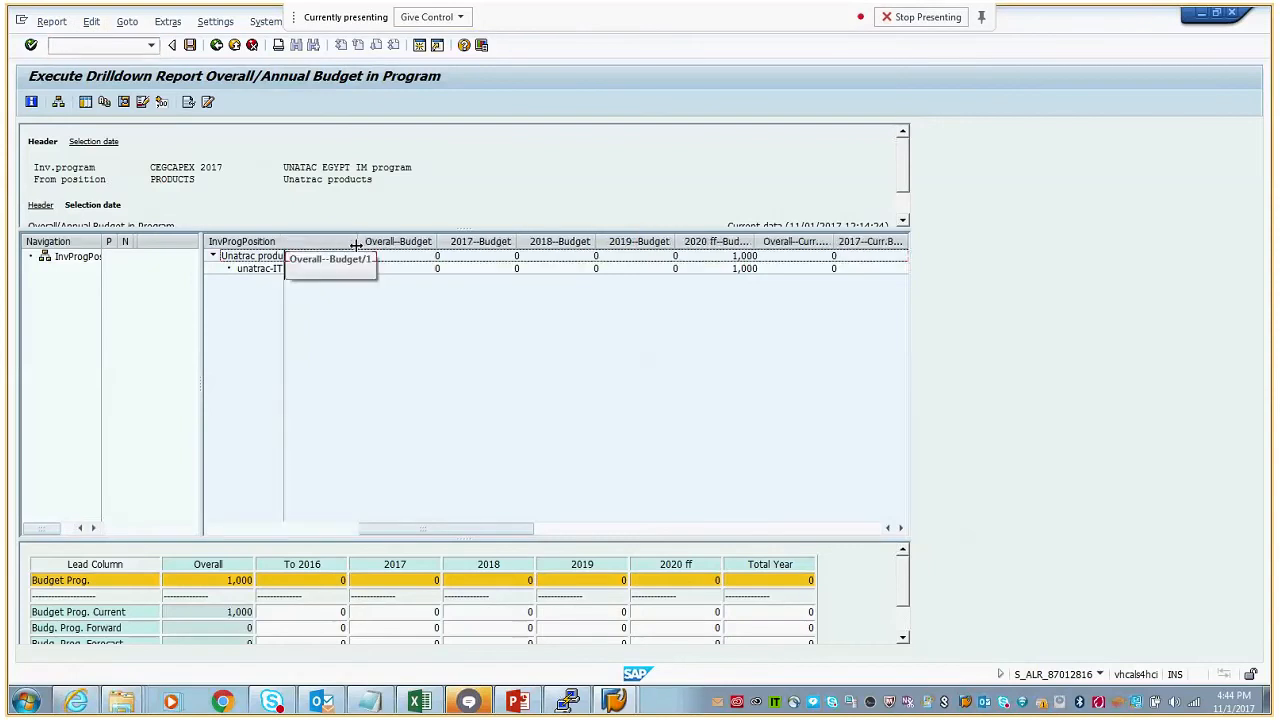
click(426, 258)
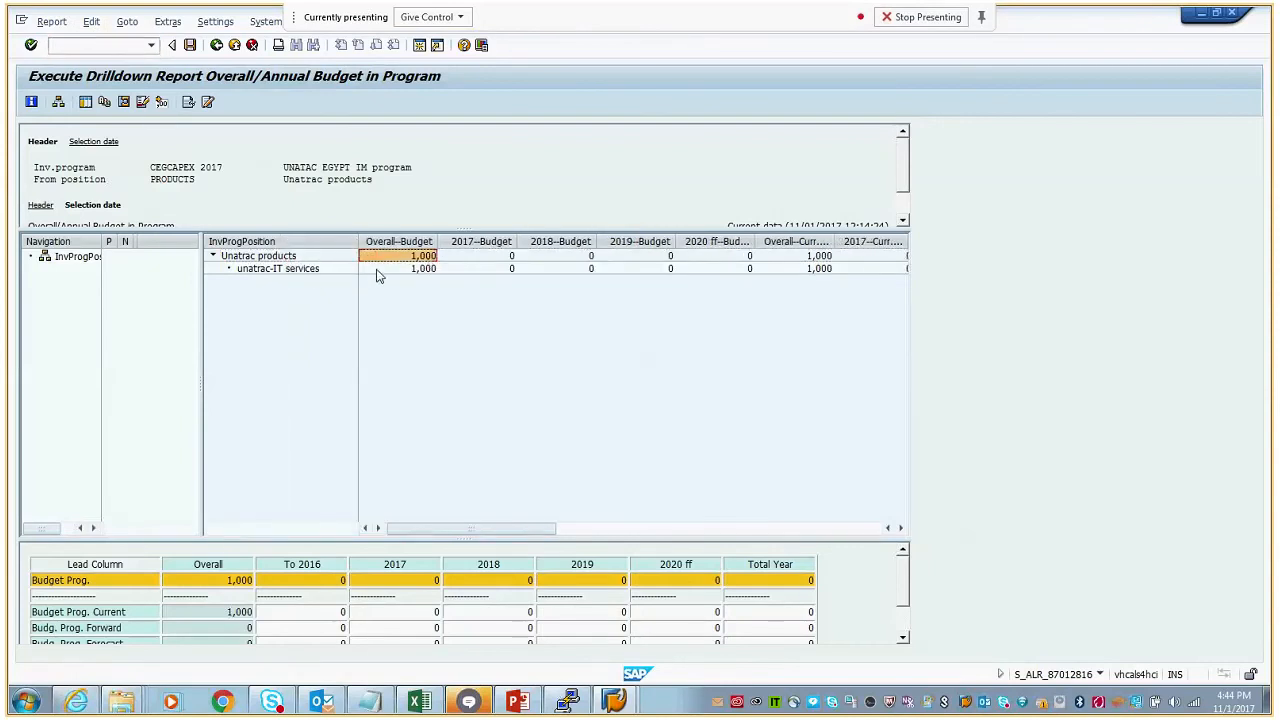
click(425, 270)
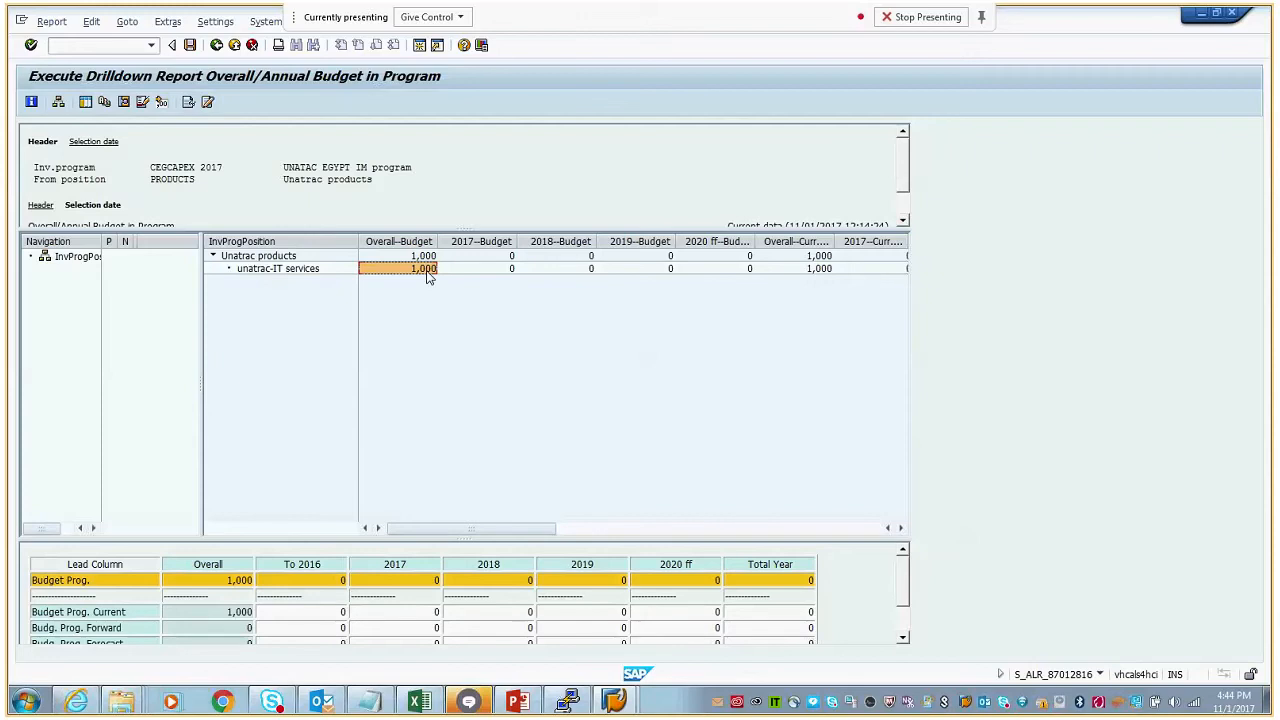
- Start the Project Builder with transaction /ncj20n
click(136, 45)
text(/nd)
text(j20n)
key(Return)
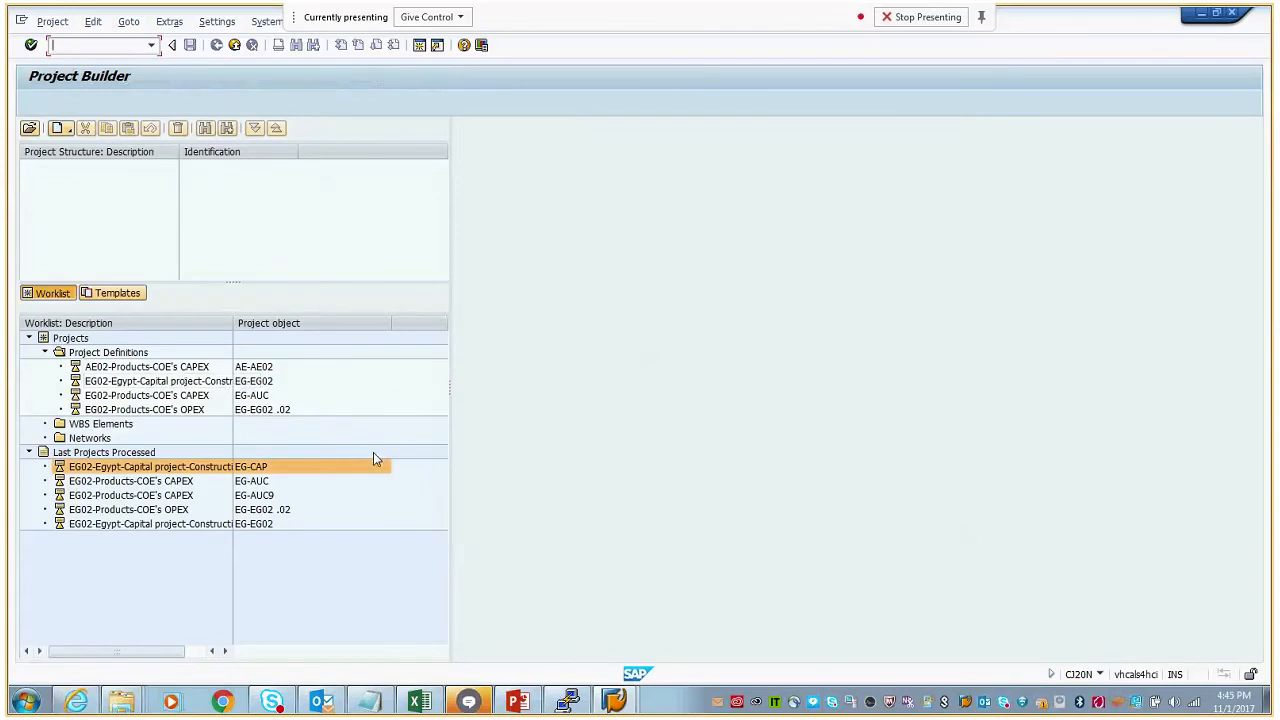
click(477, 706)
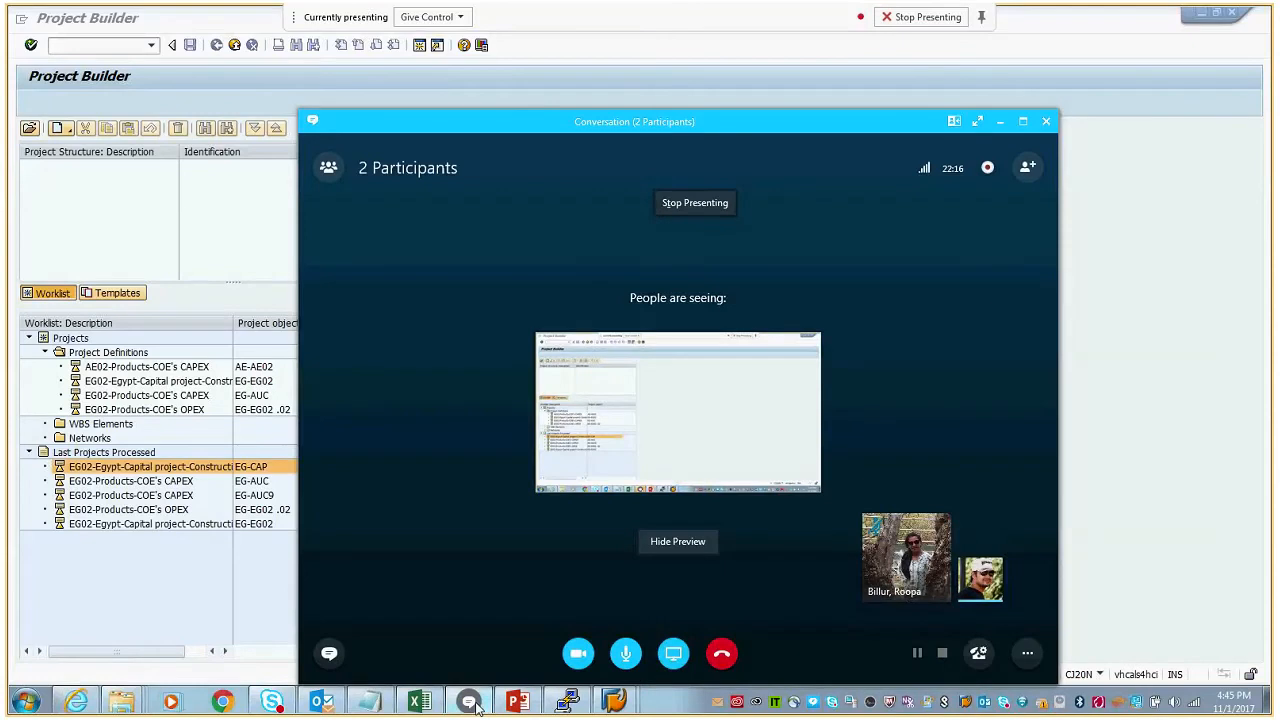
click(477, 706)
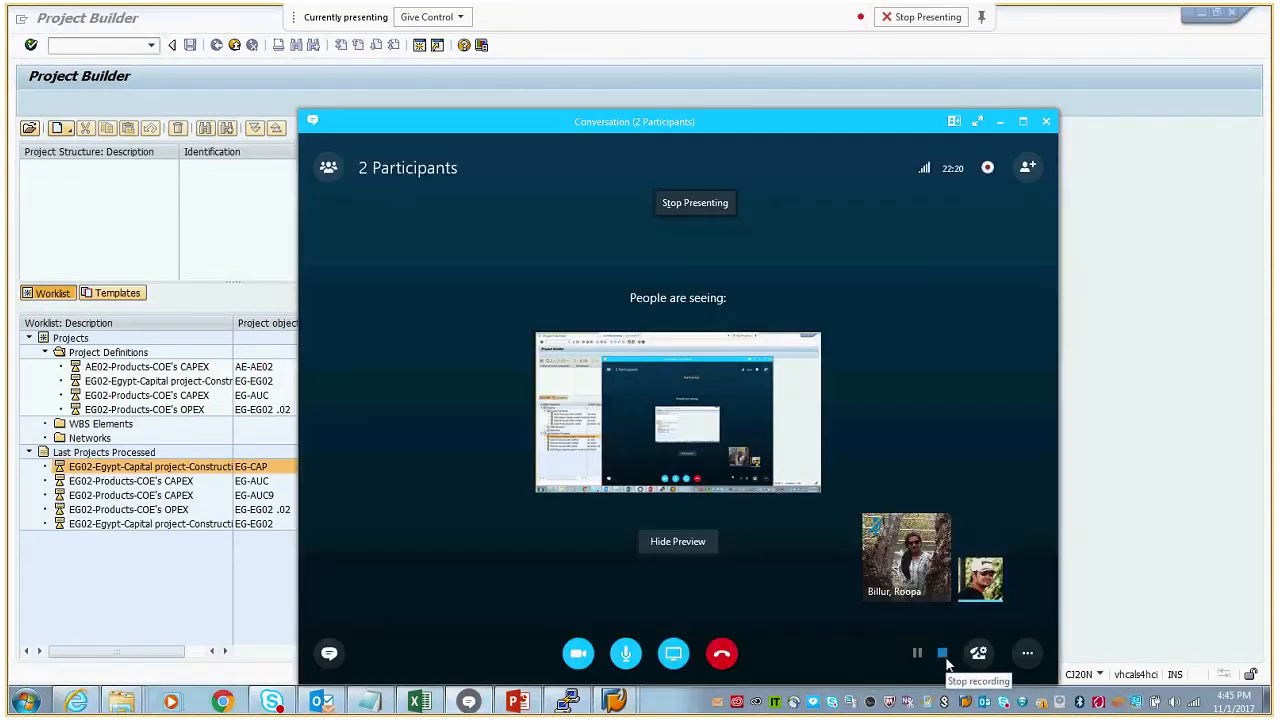
click(1000, 121)
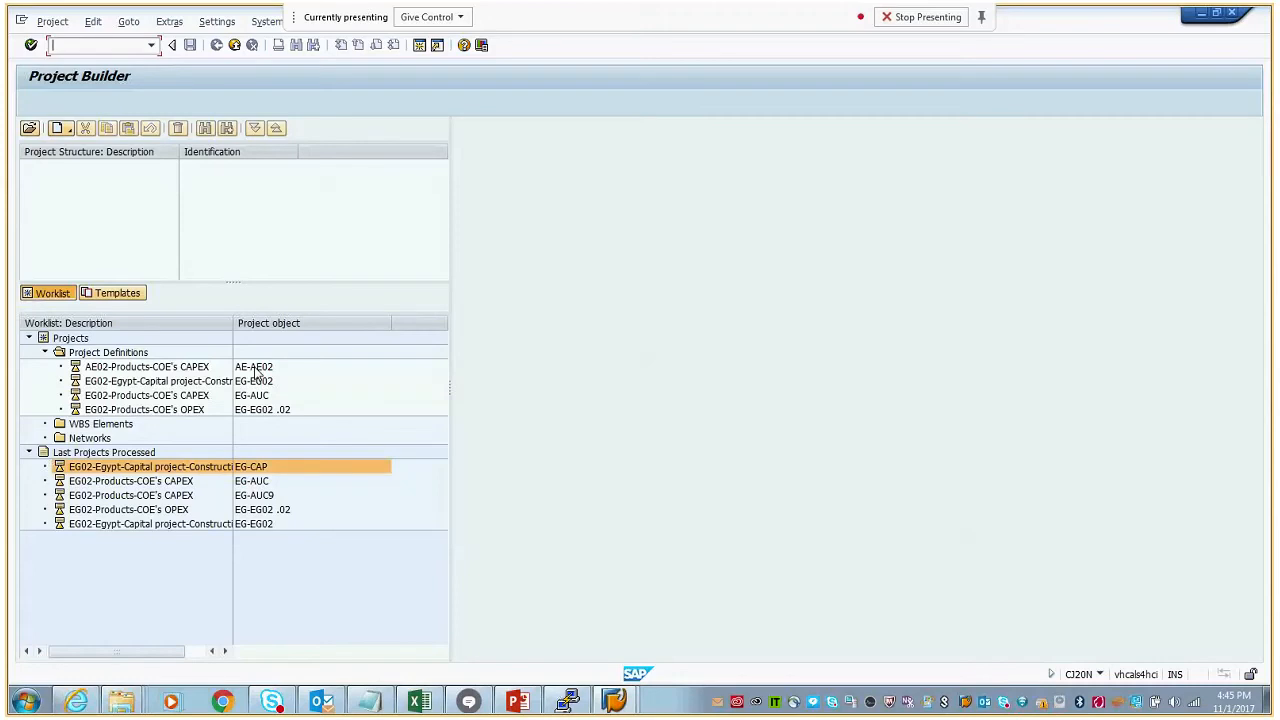
- Open project EG-AUC from the last processed projects and inspect the investment profile in its control data
click(265, 483)
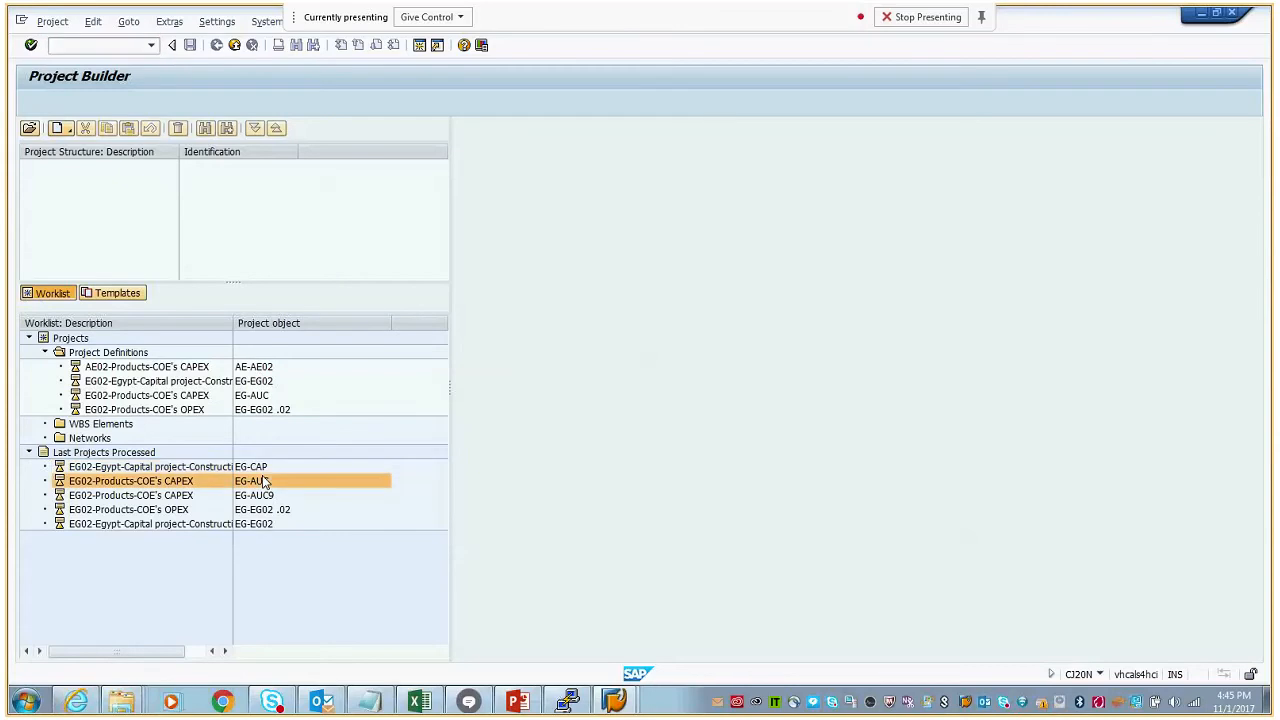
double_click(265, 481)
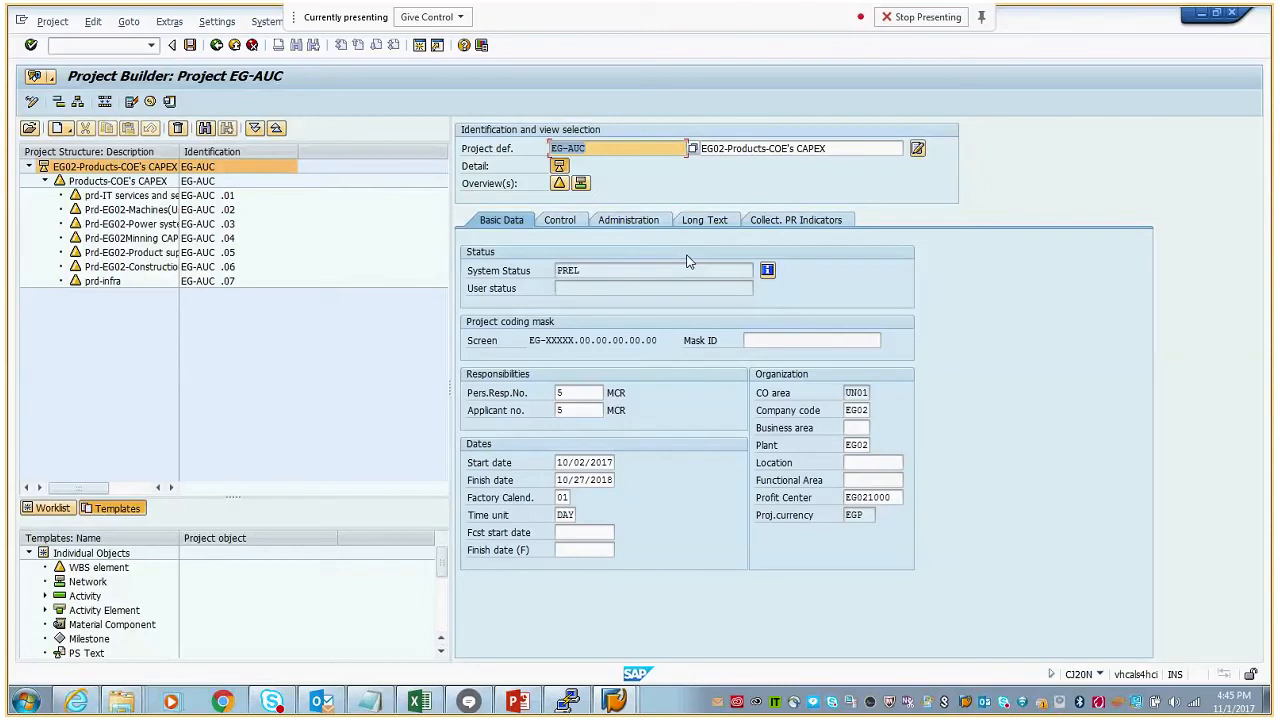
click(560, 221)
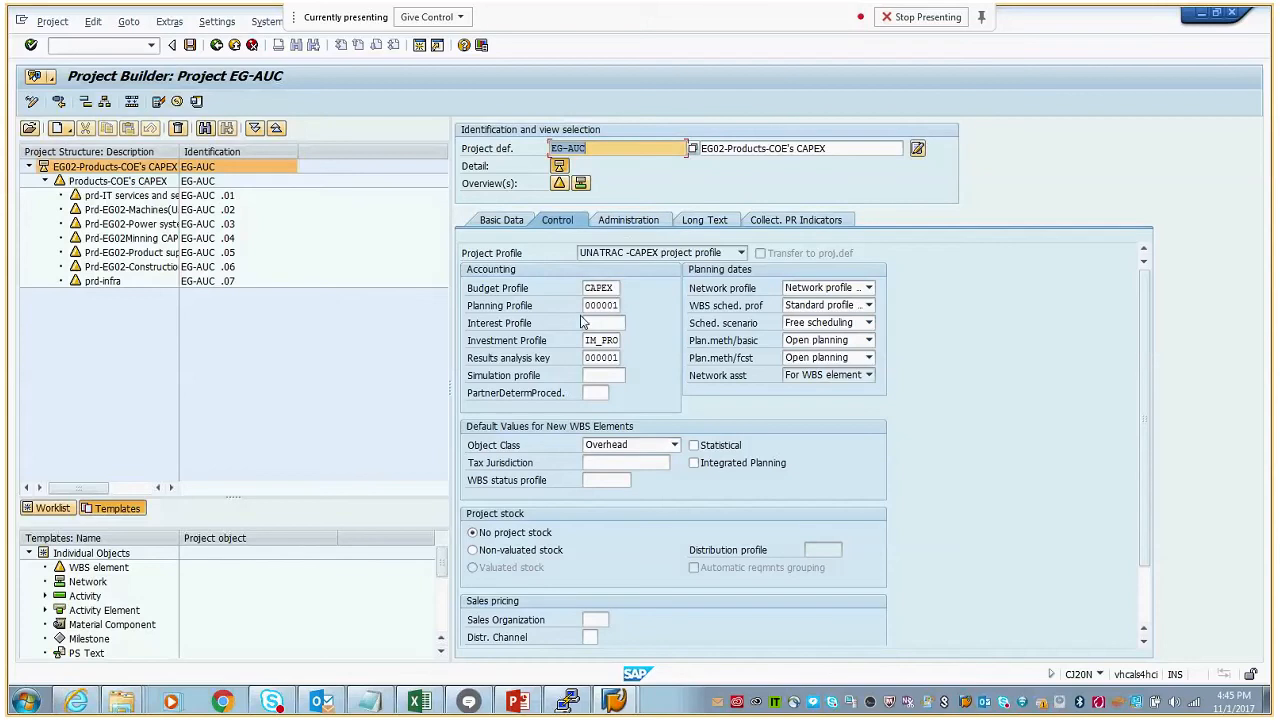
drag(587, 342, 624, 347)
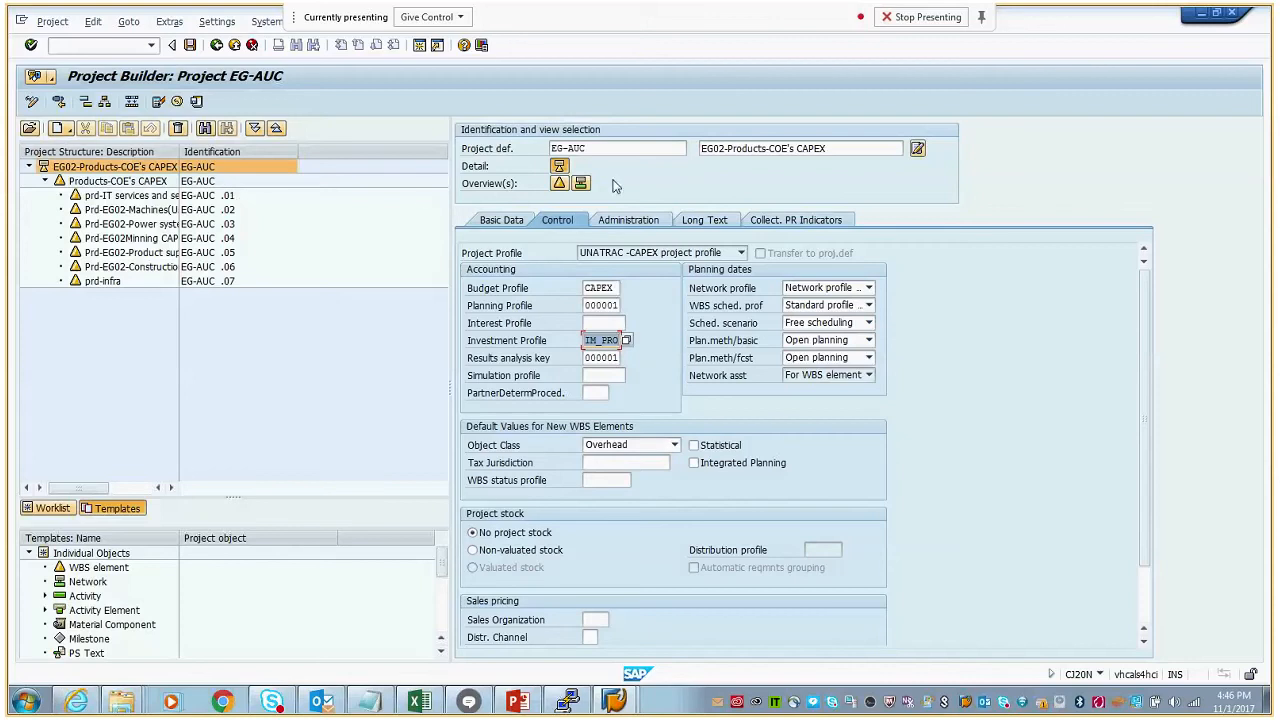
click(588, 148)
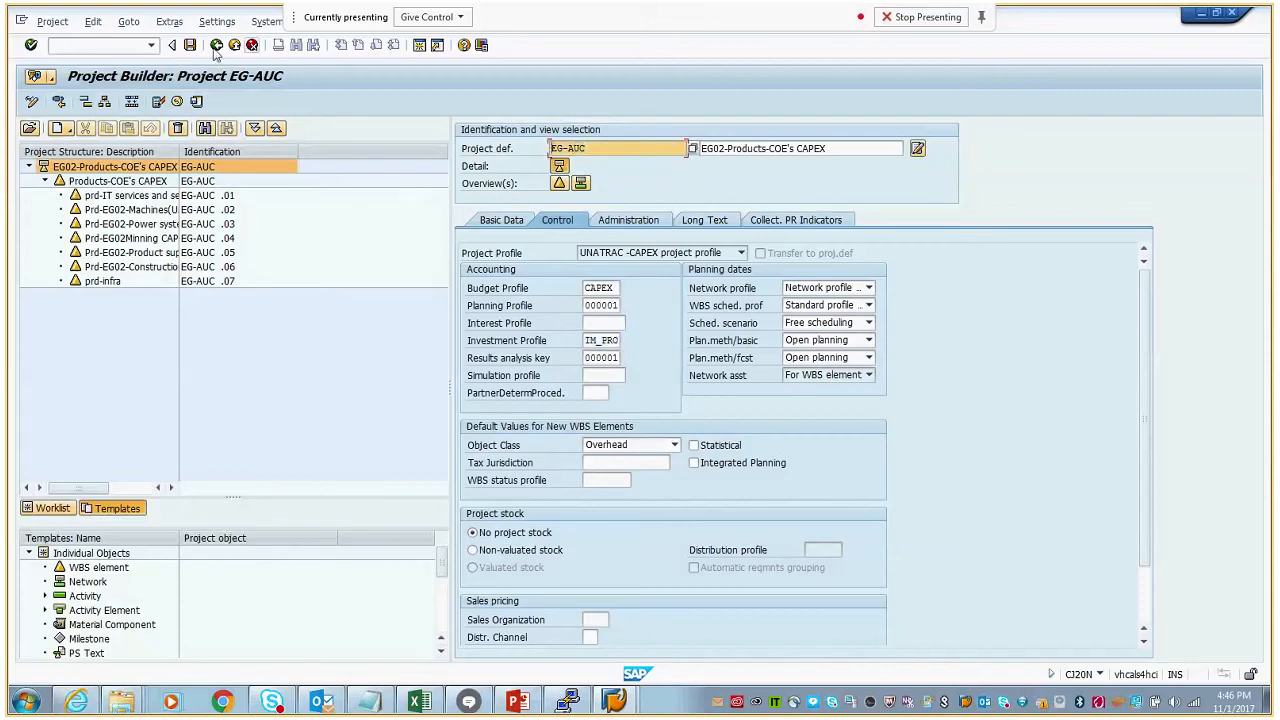
- Start transaction CJ30 and open the original budget overview of the WBS elements for project EG-AUC
click(130, 45)
text(/ncj20n)
key(Return)
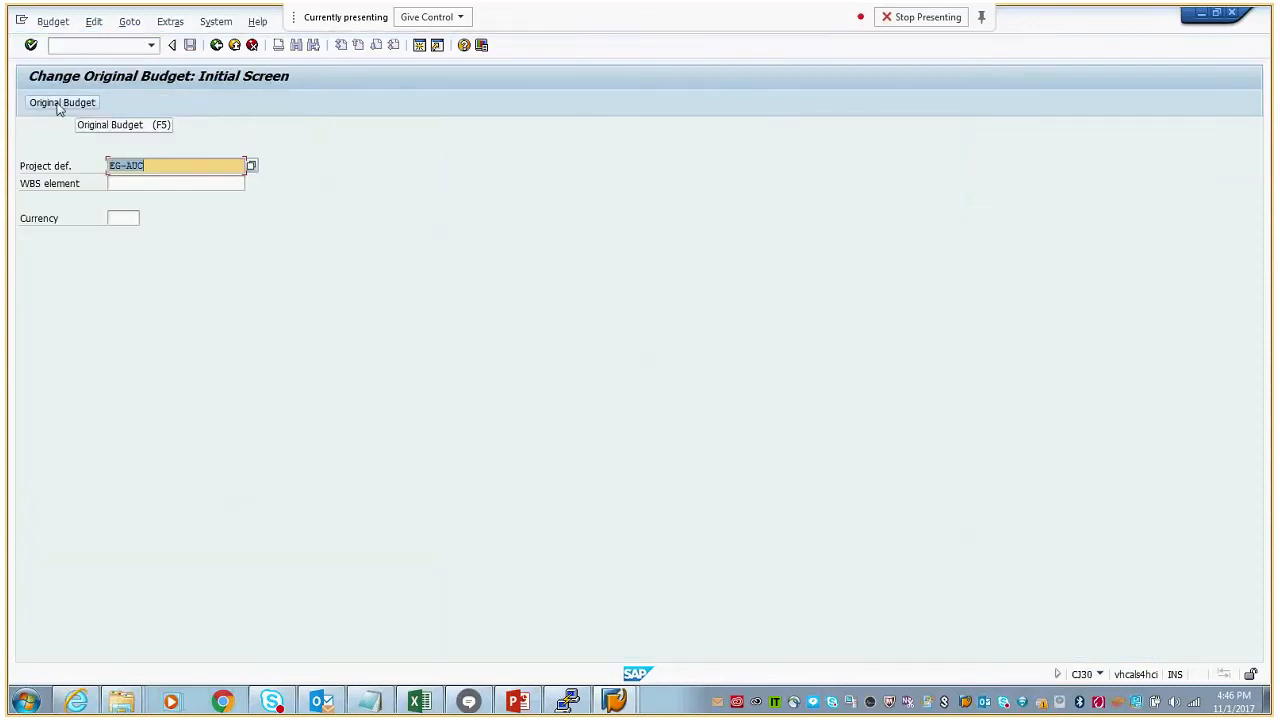
click(58, 104)
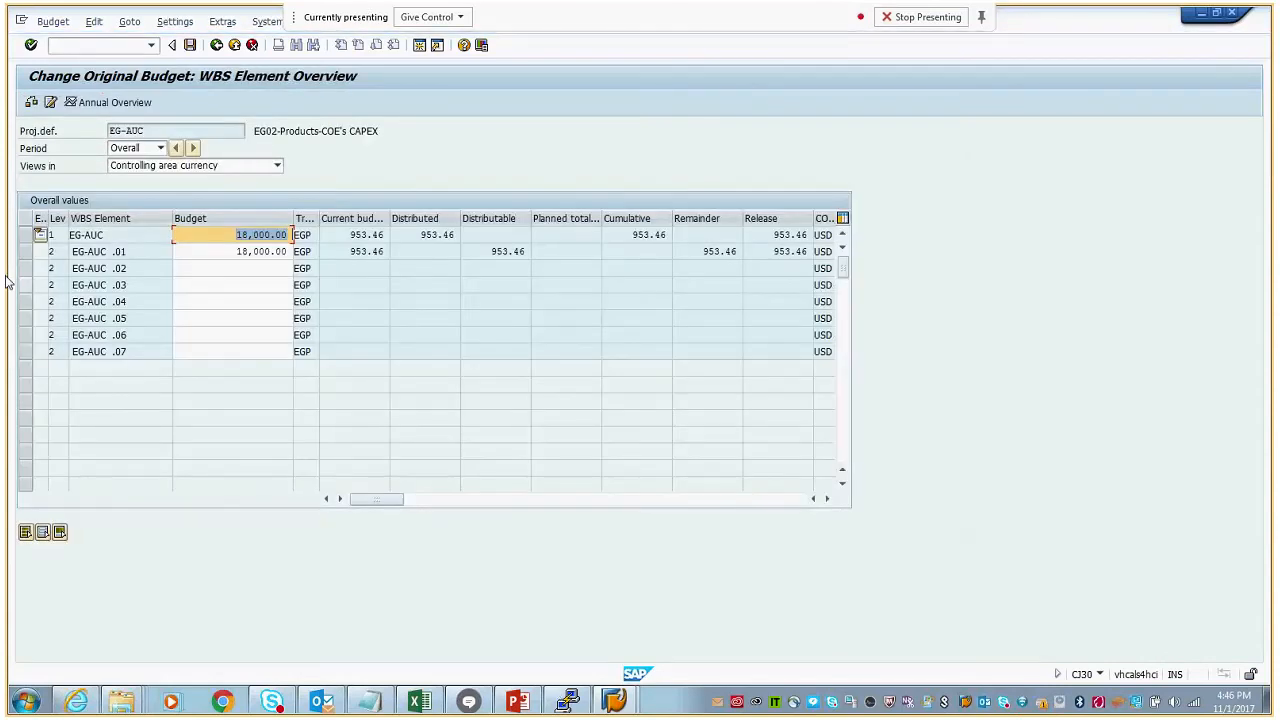
- Check the periods available for the original budget of project EG-AUC
click(160, 148)
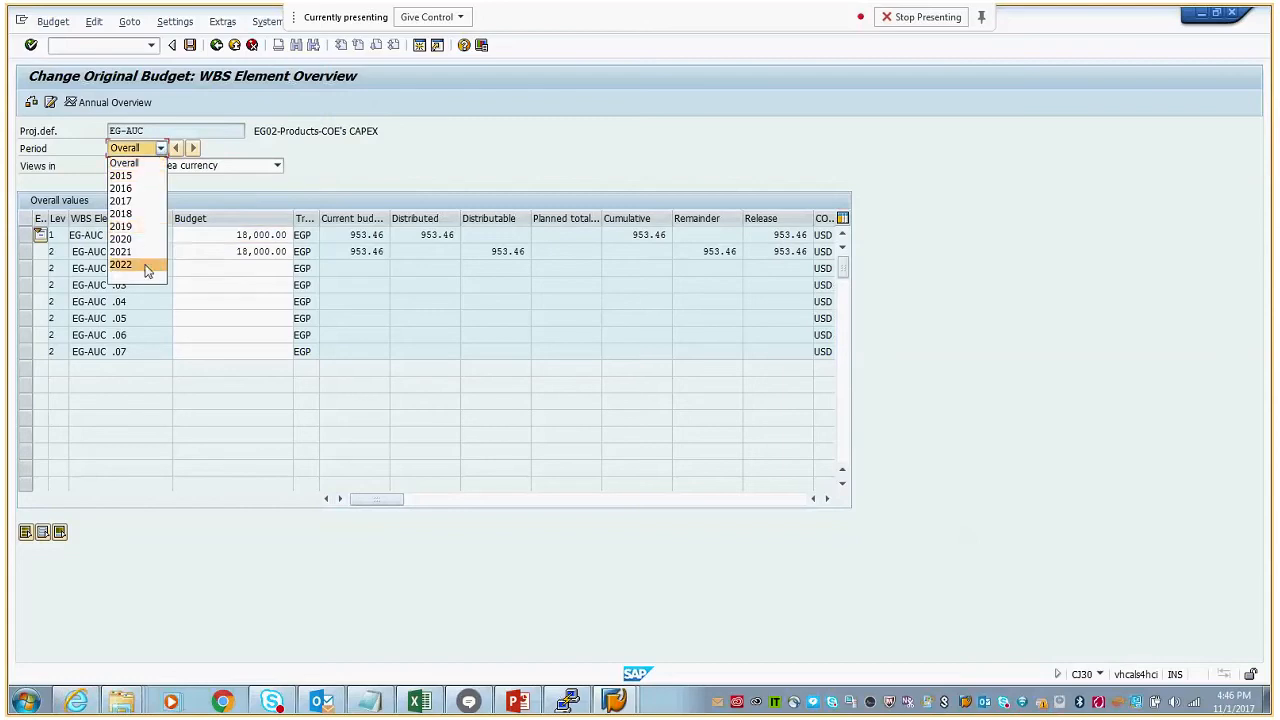
click(162, 149)
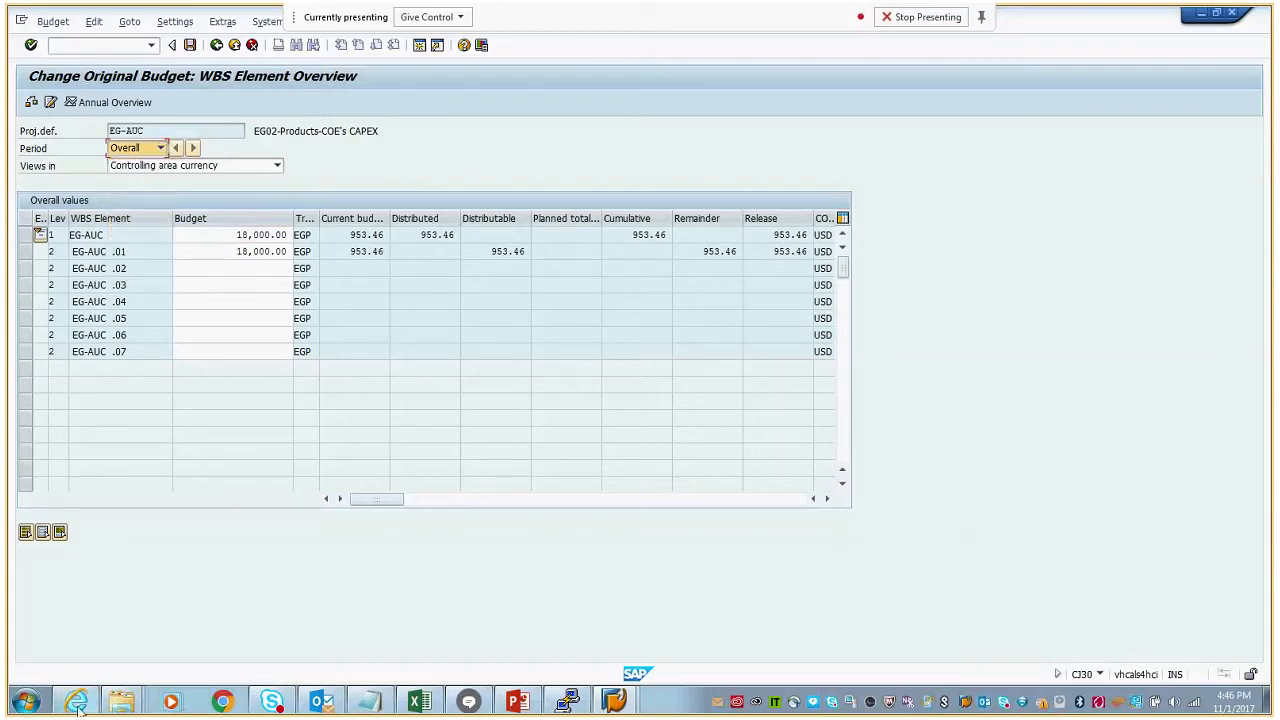
- Switch to the Fiori launchpad in Internet Explorer and try to open the Controlling - Cost Management group
click(78, 702)
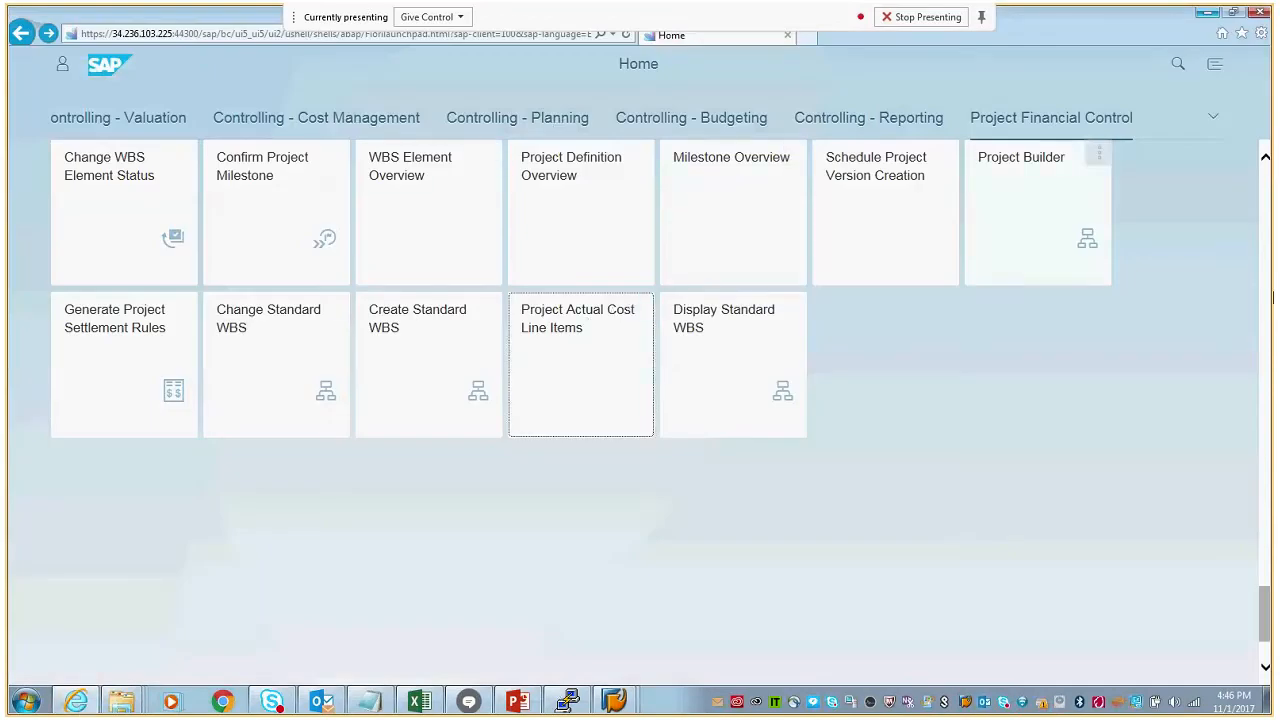
drag(1265, 645, 1269, 218)
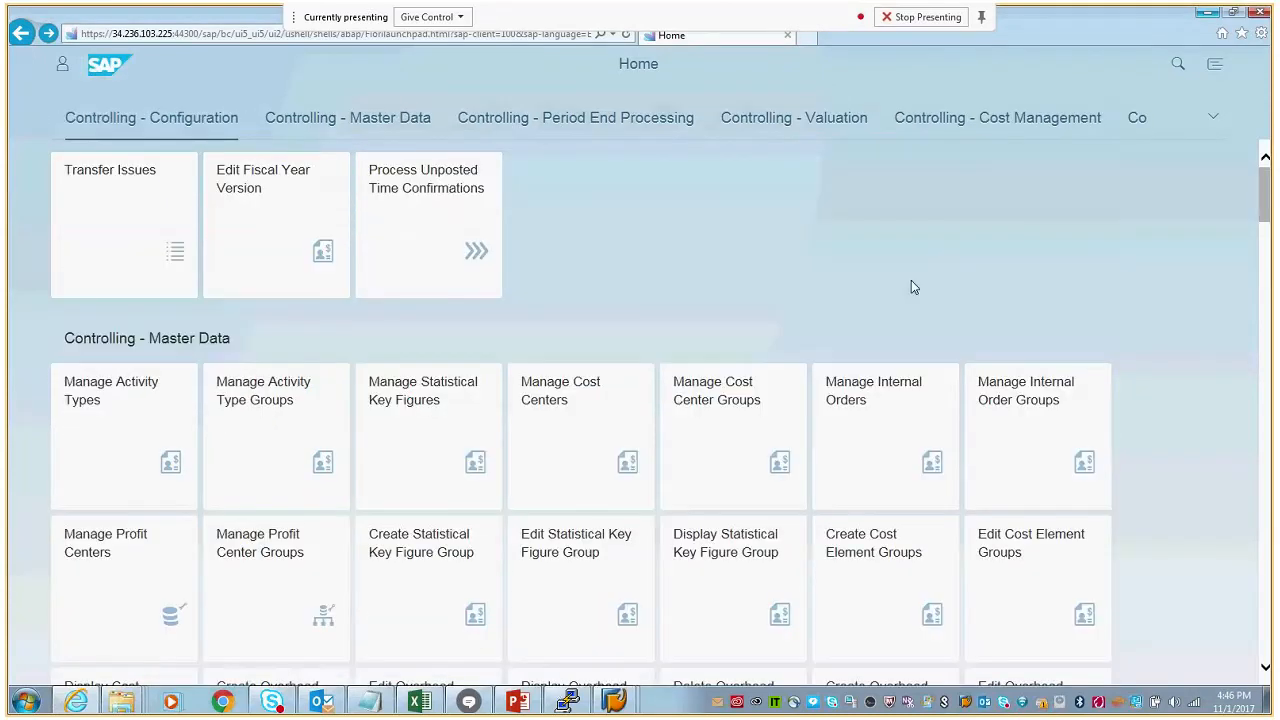
click(1012, 119)
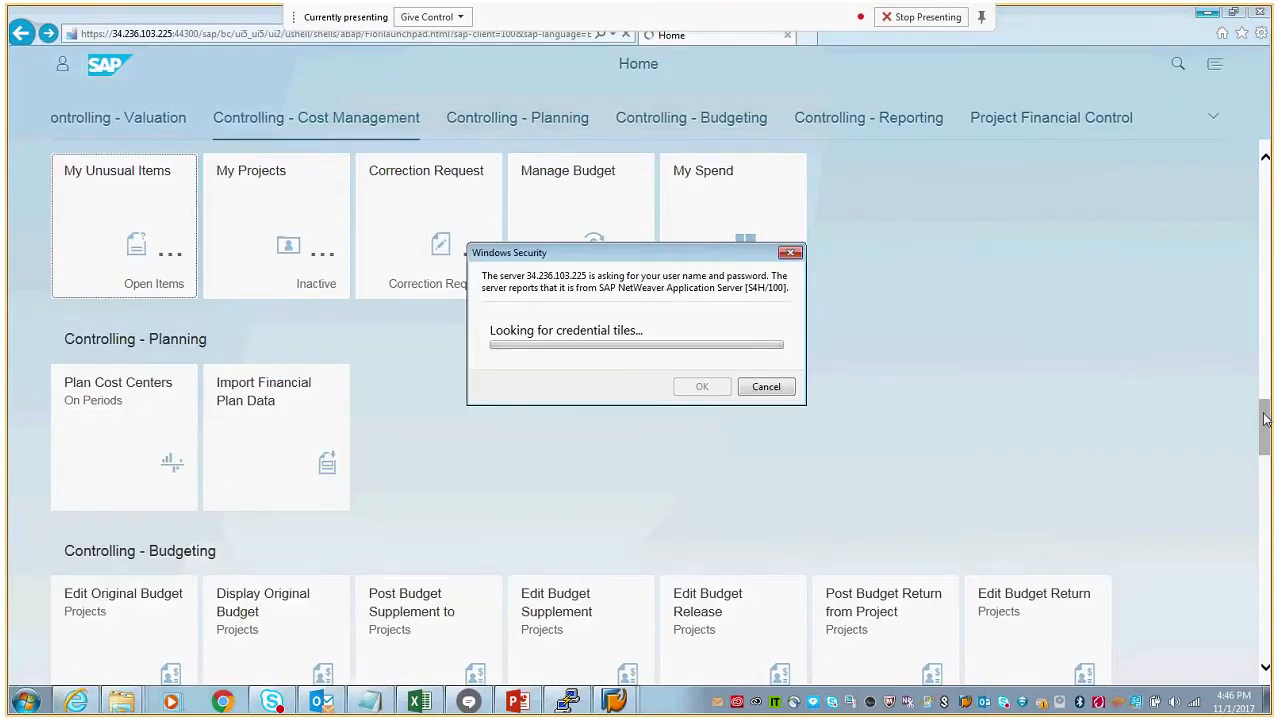
click(789, 383)
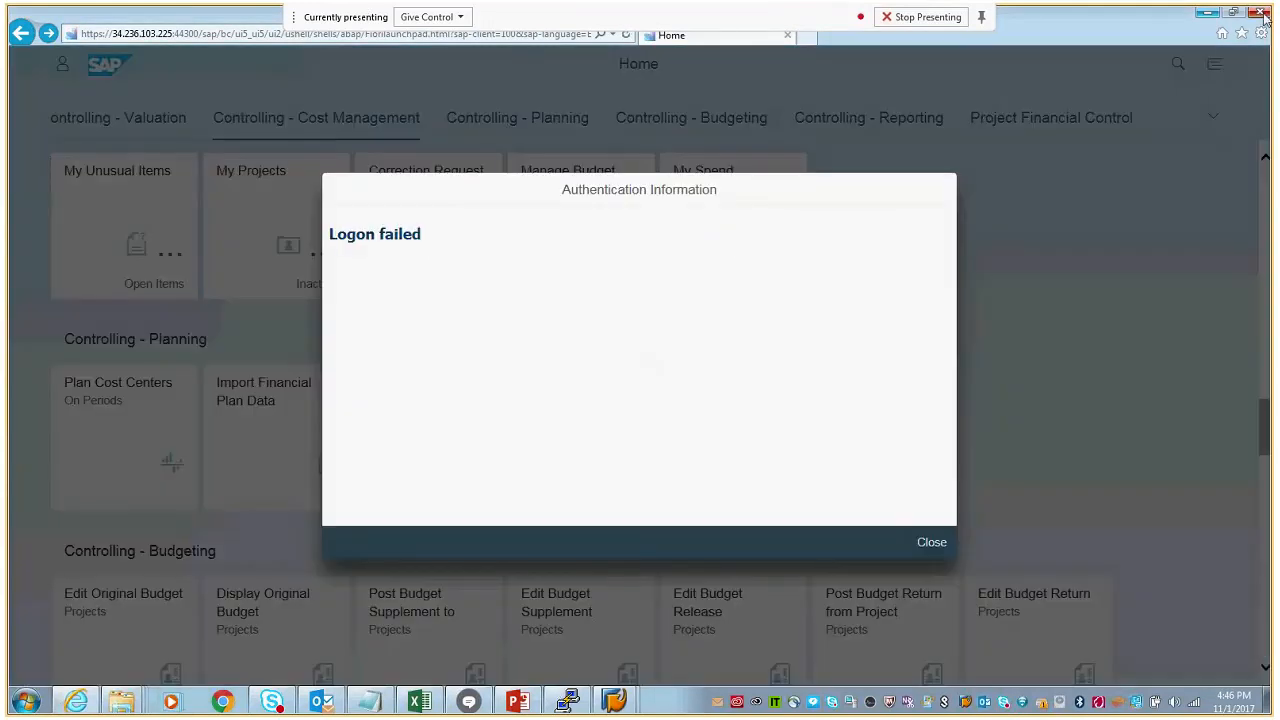
click(1262, 16)
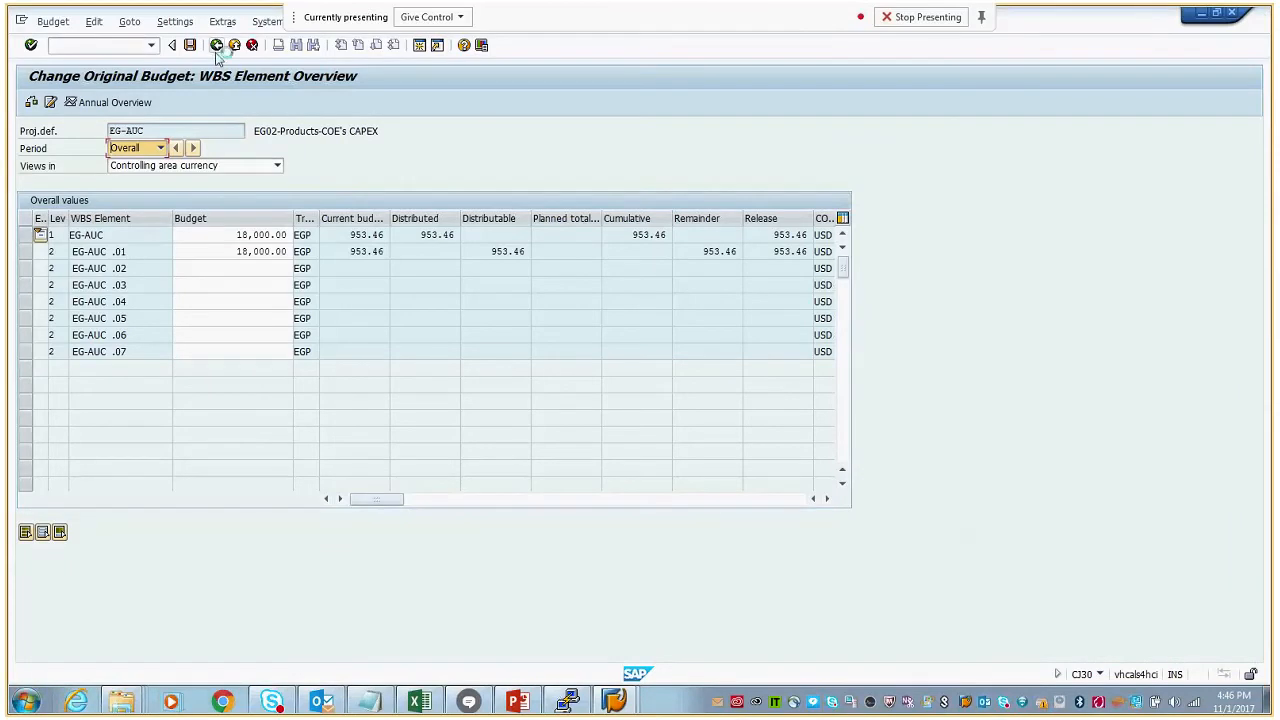
- Leave the budget overview and reopen the Fiori launchpad from the browser favorites, continuing past the certificate warning and declining the default browser change
click(216, 45)
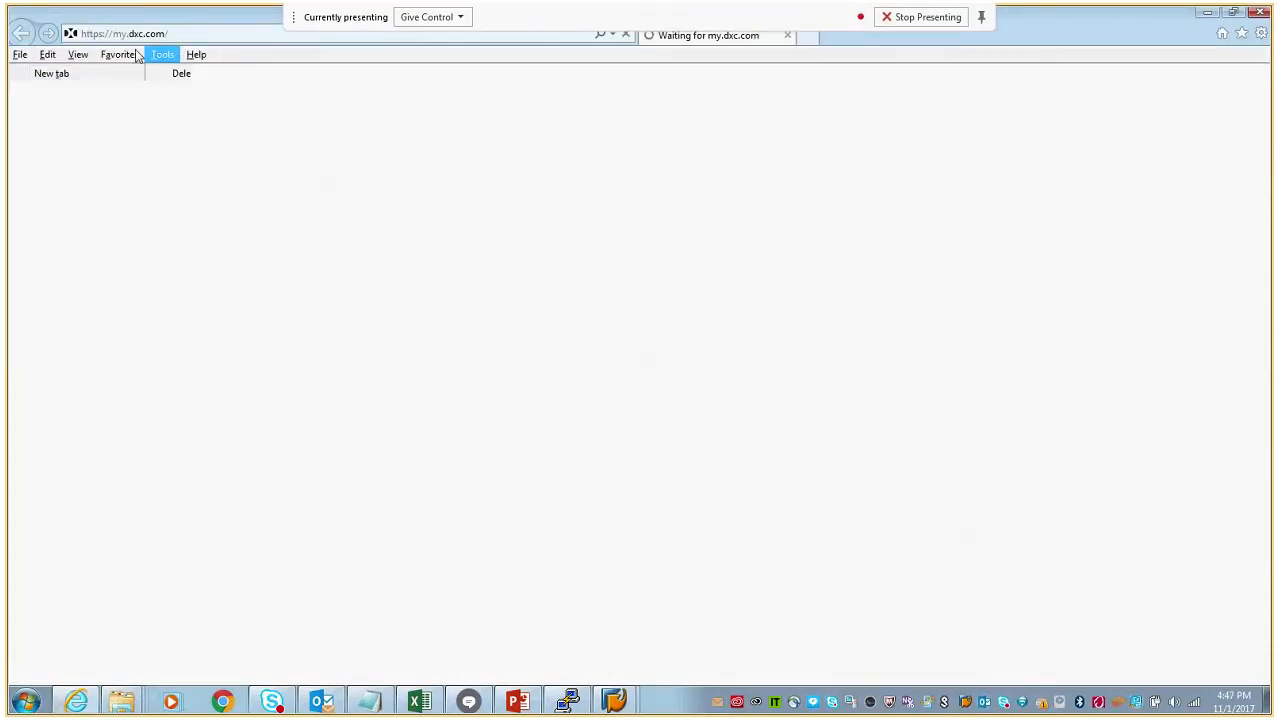
click(122, 54)
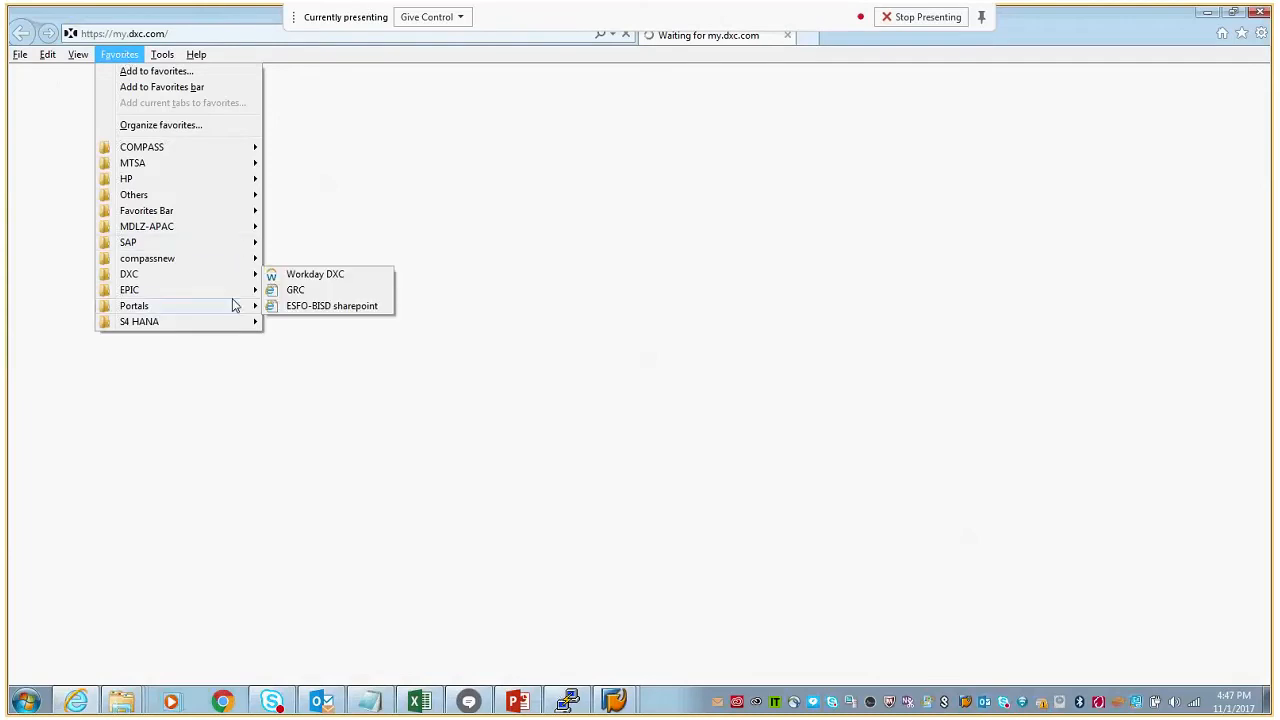
mouse_move(231, 306)
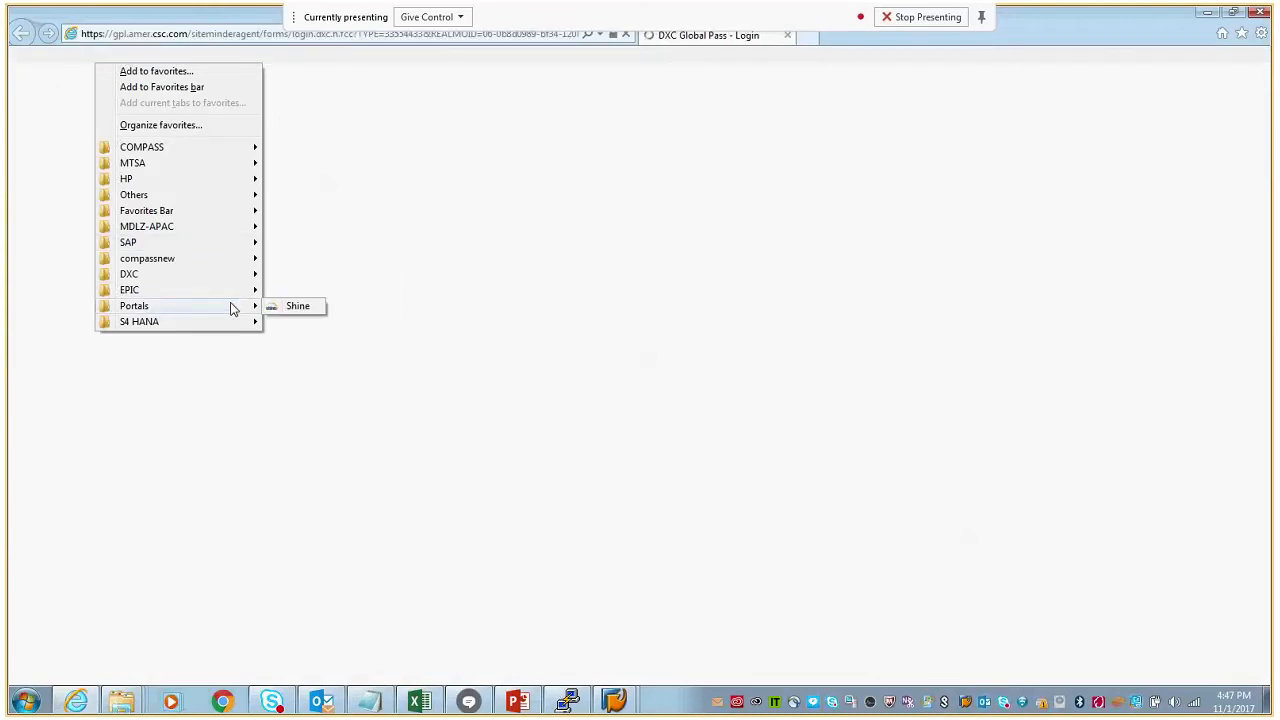
click(316, 340)
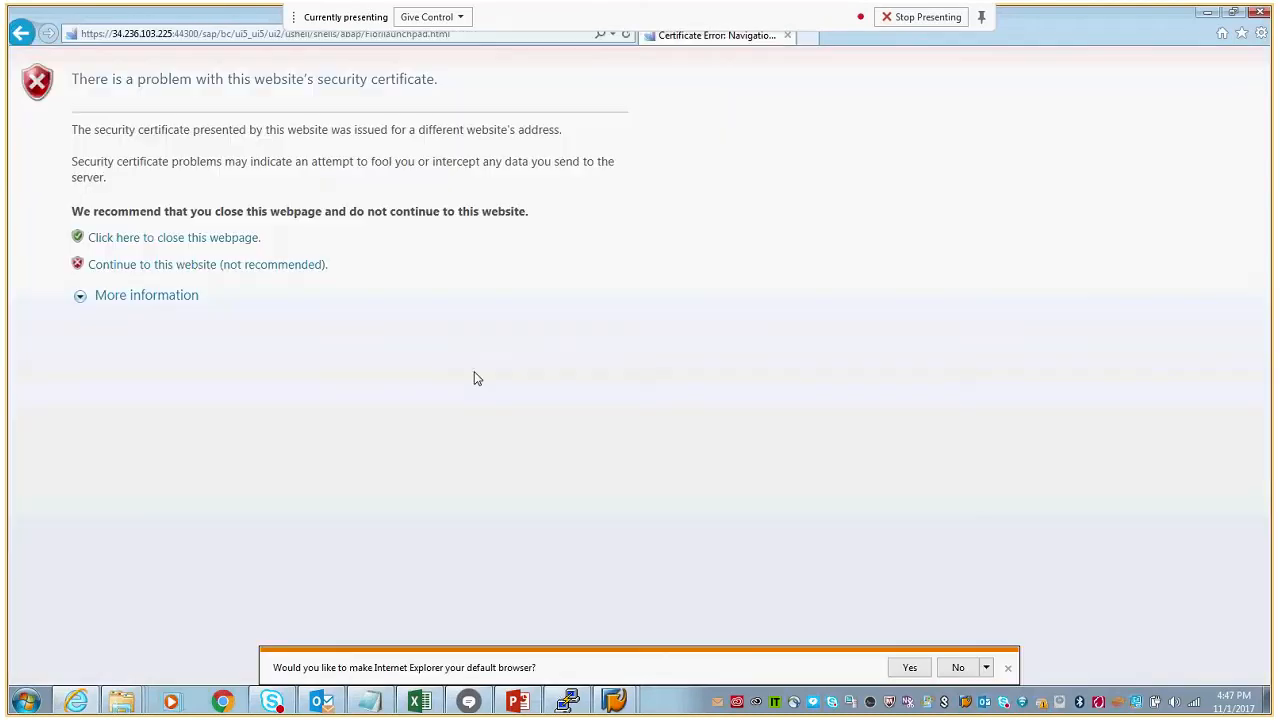
click(226, 266)
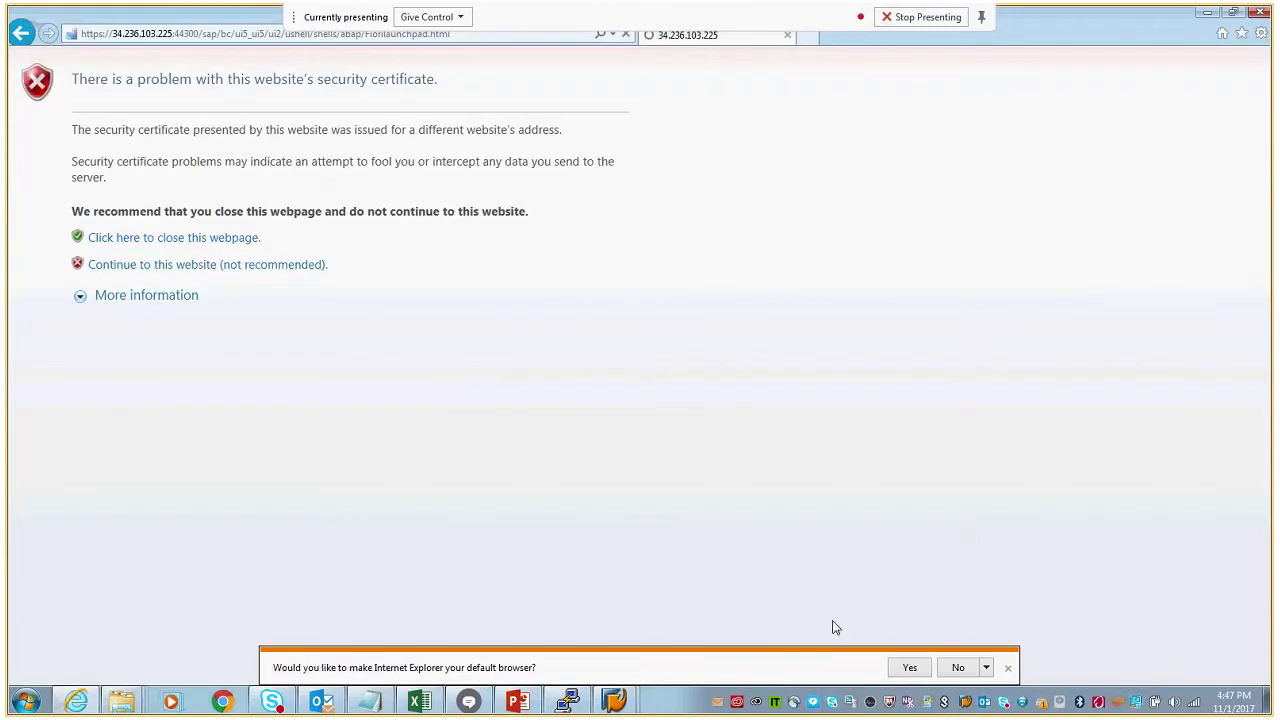
click(958, 668)
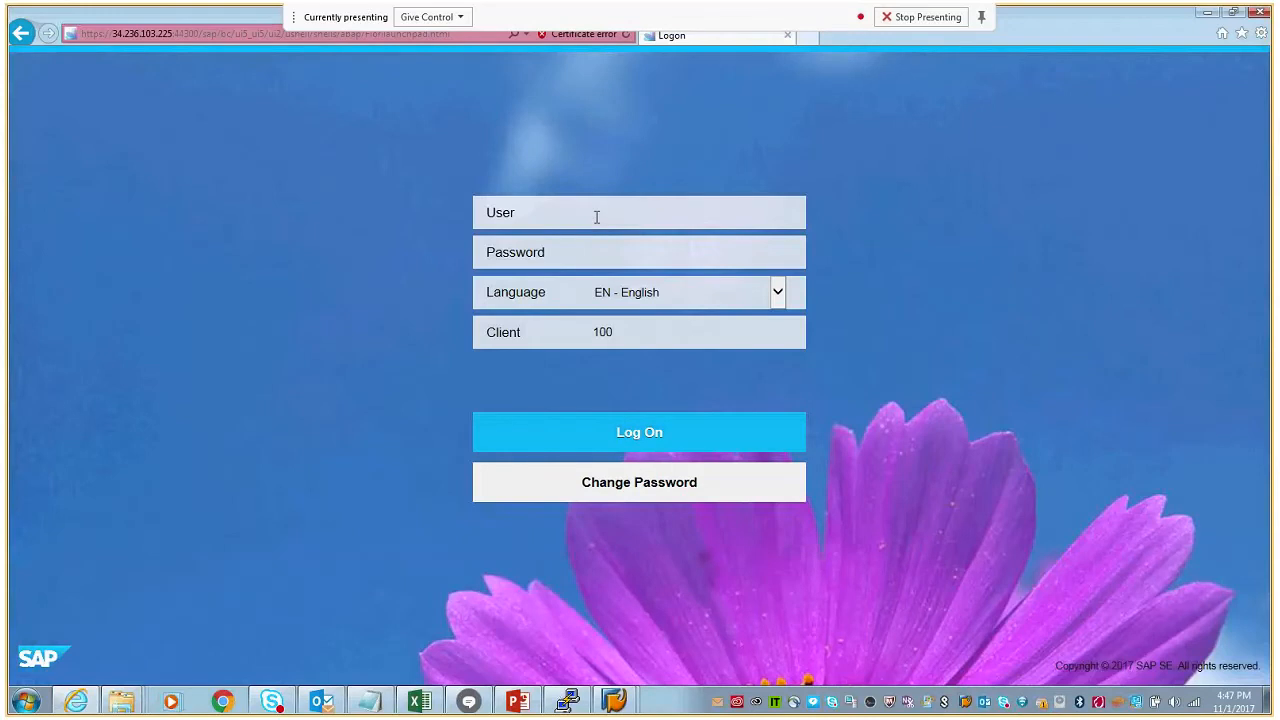
- Log on to the launchpad with the stored user name and account password
text(red)
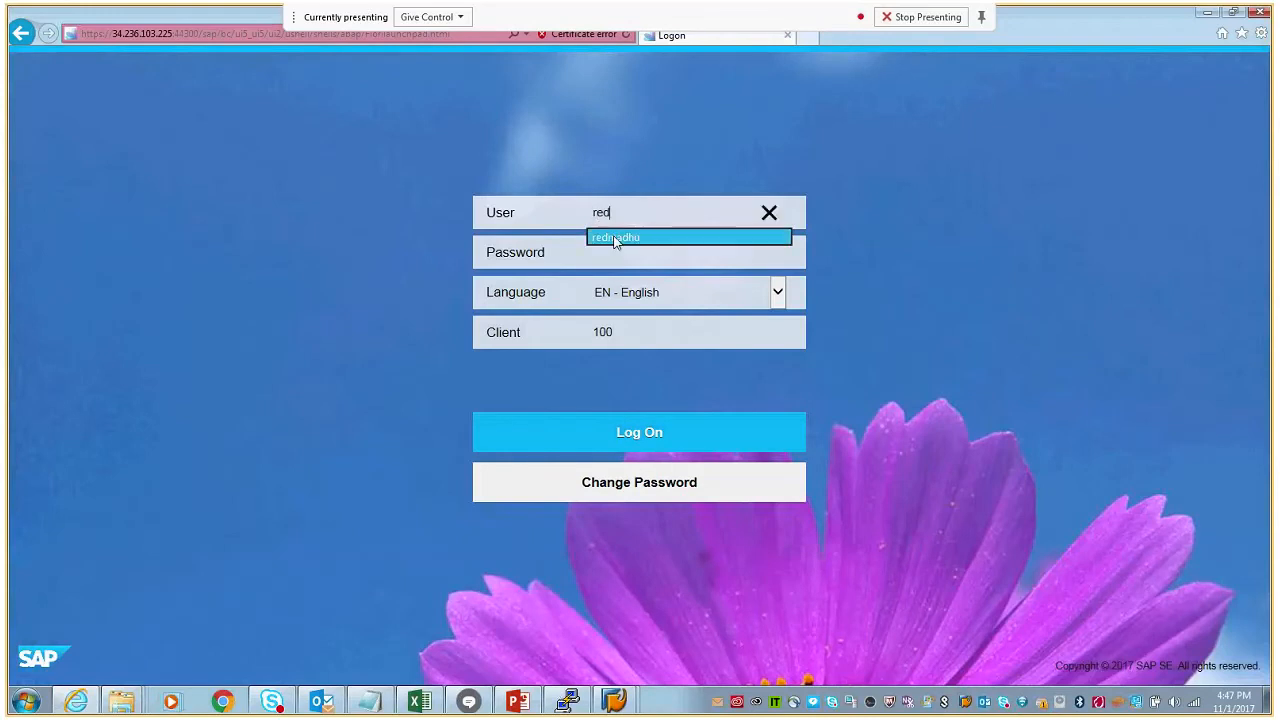
click(640, 237)
click(627, 432)
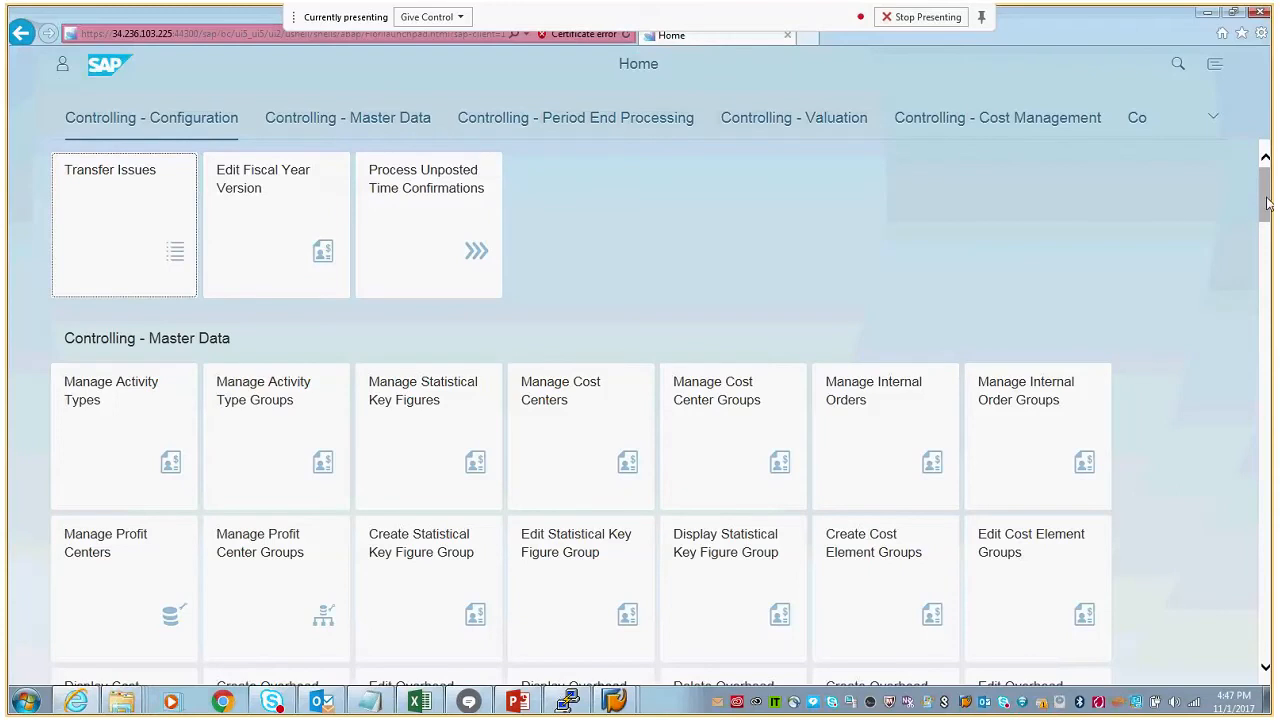
- Find the Controlling - Budgeting apps, try to open Display Original Budget for projects, and allow the site's pop-up once
drag(1268, 202, 1272, 592)
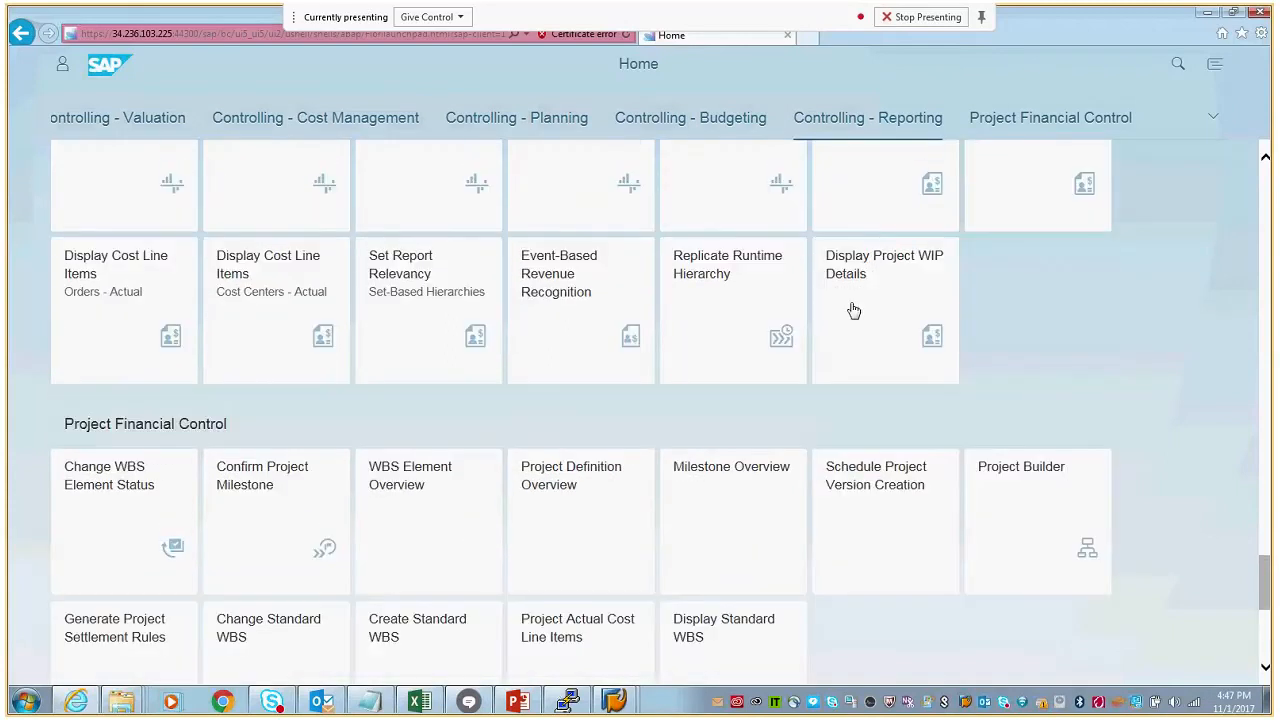
scroll(1017, 150, up, 1)
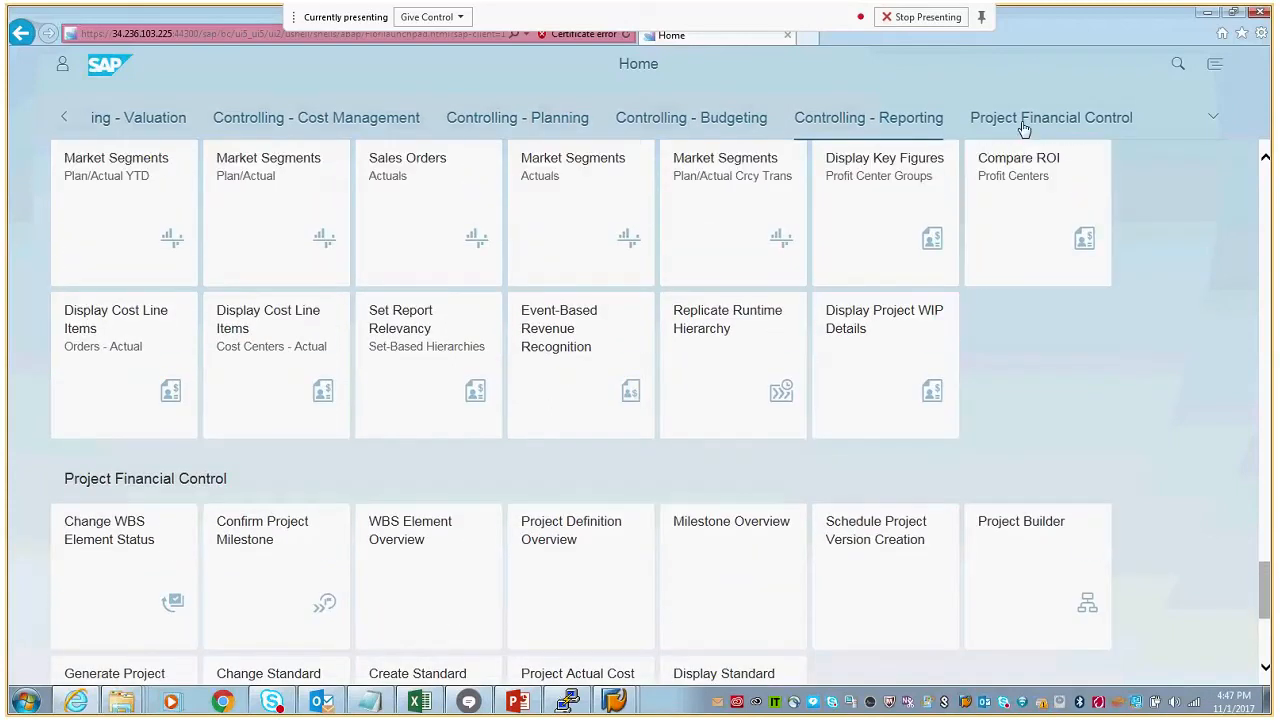
click(1025, 122)
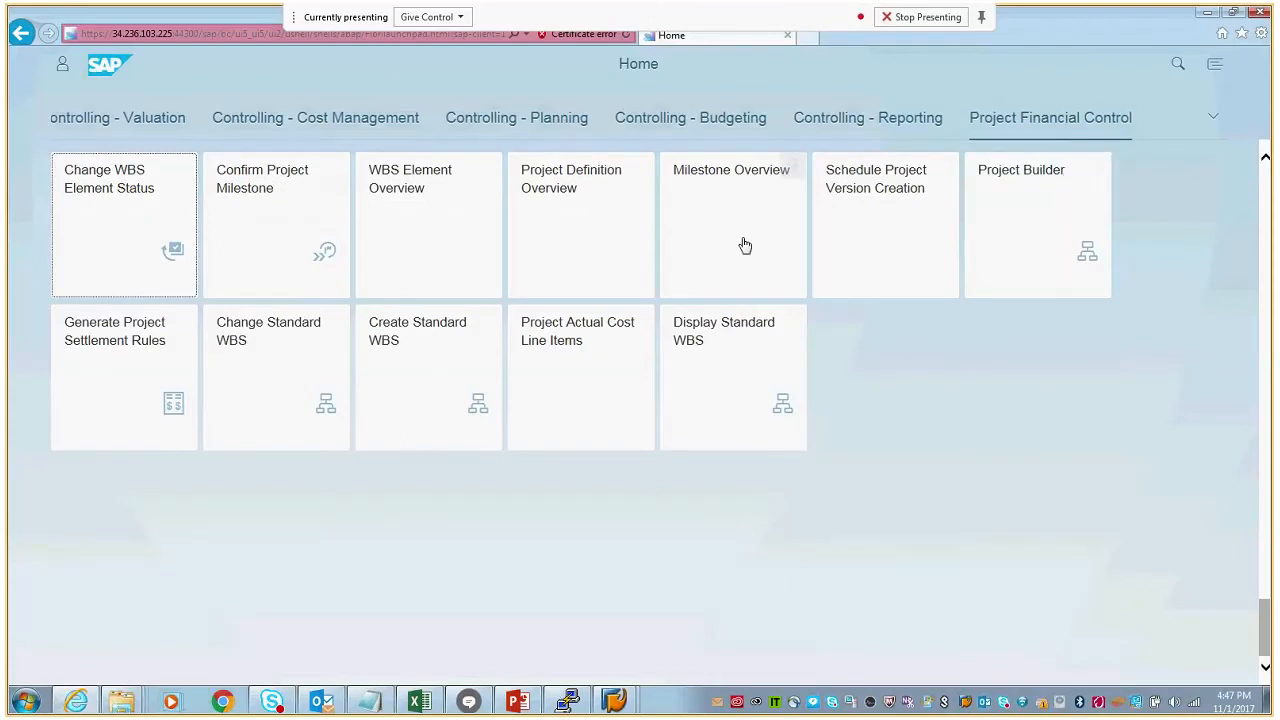
click(338, 119)
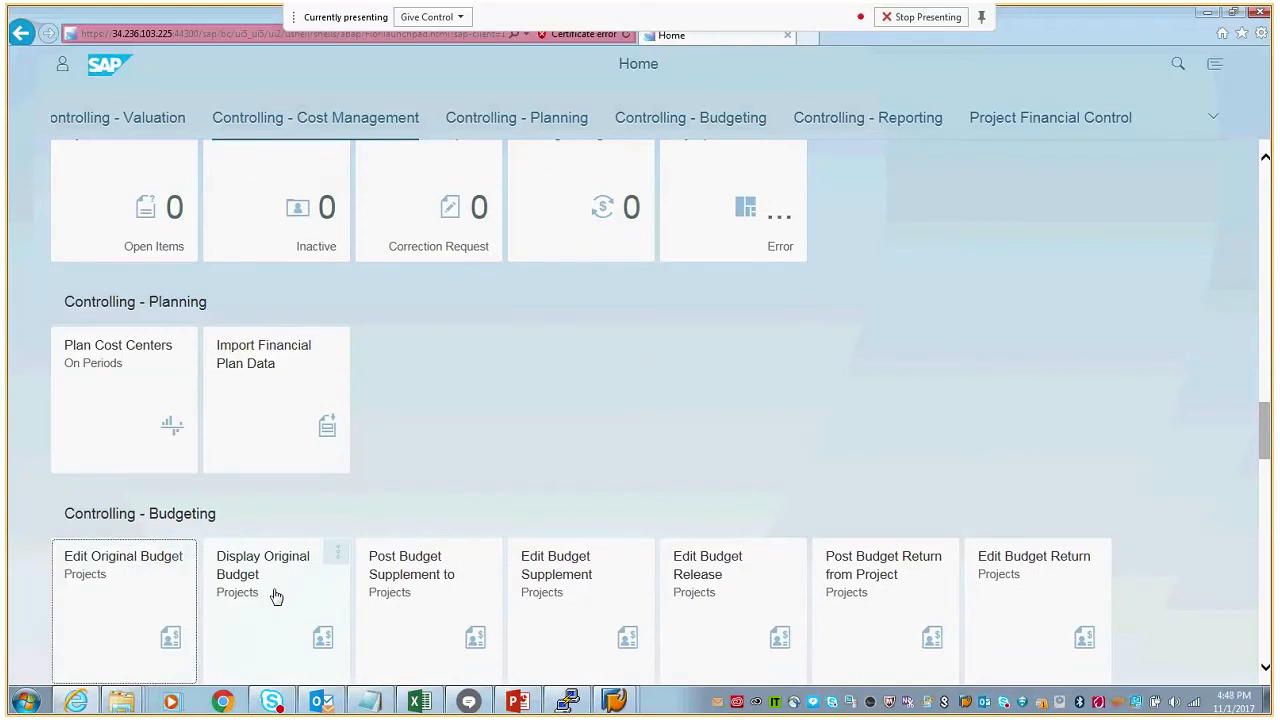
click(276, 595)
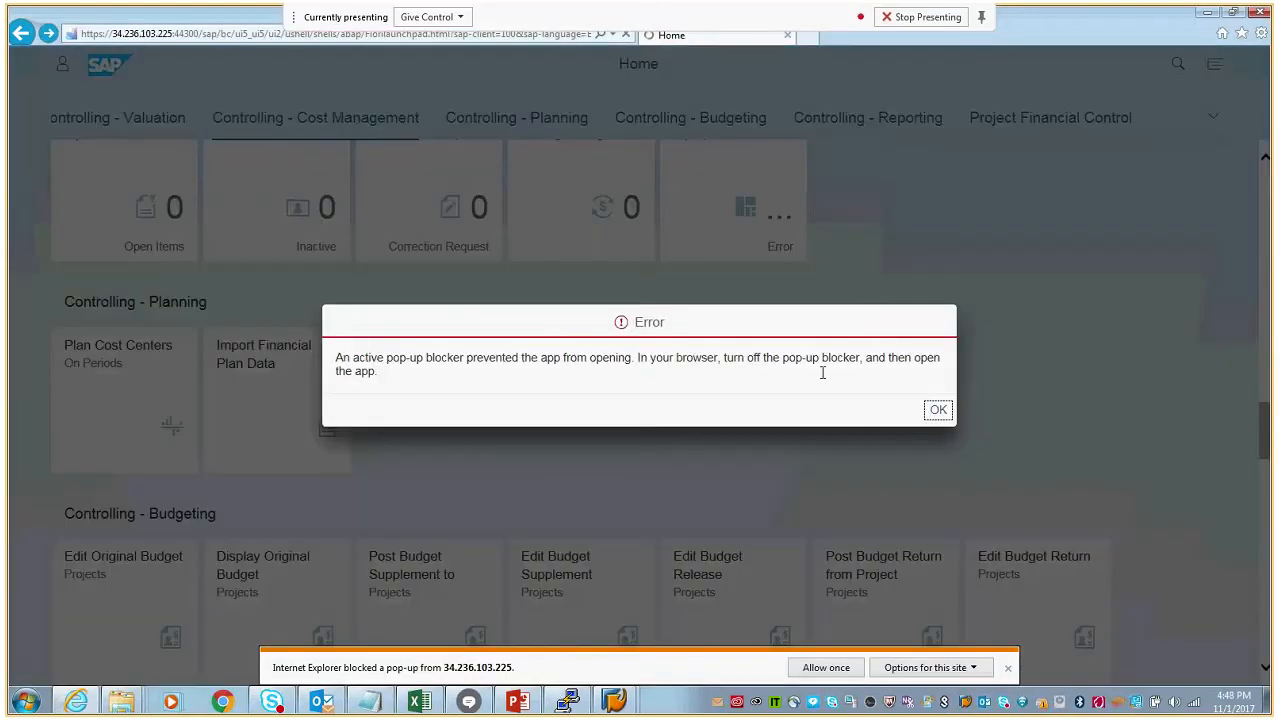
click(937, 408)
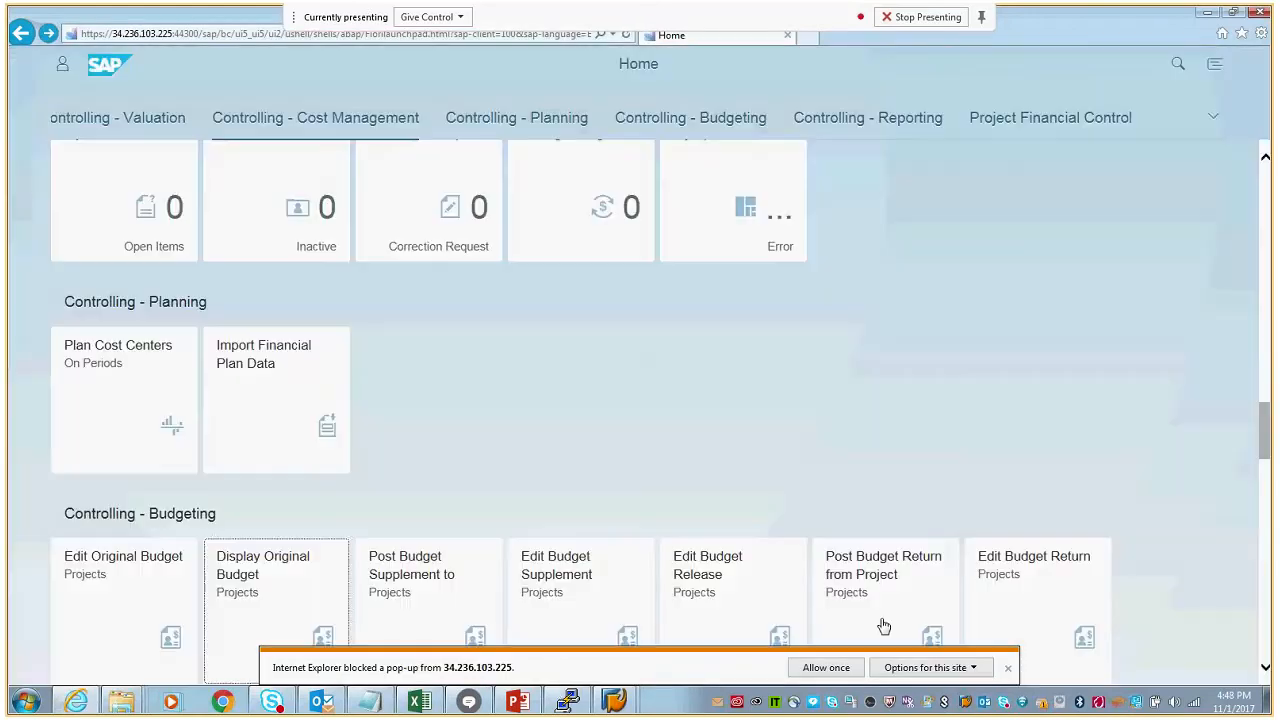
click(824, 668)
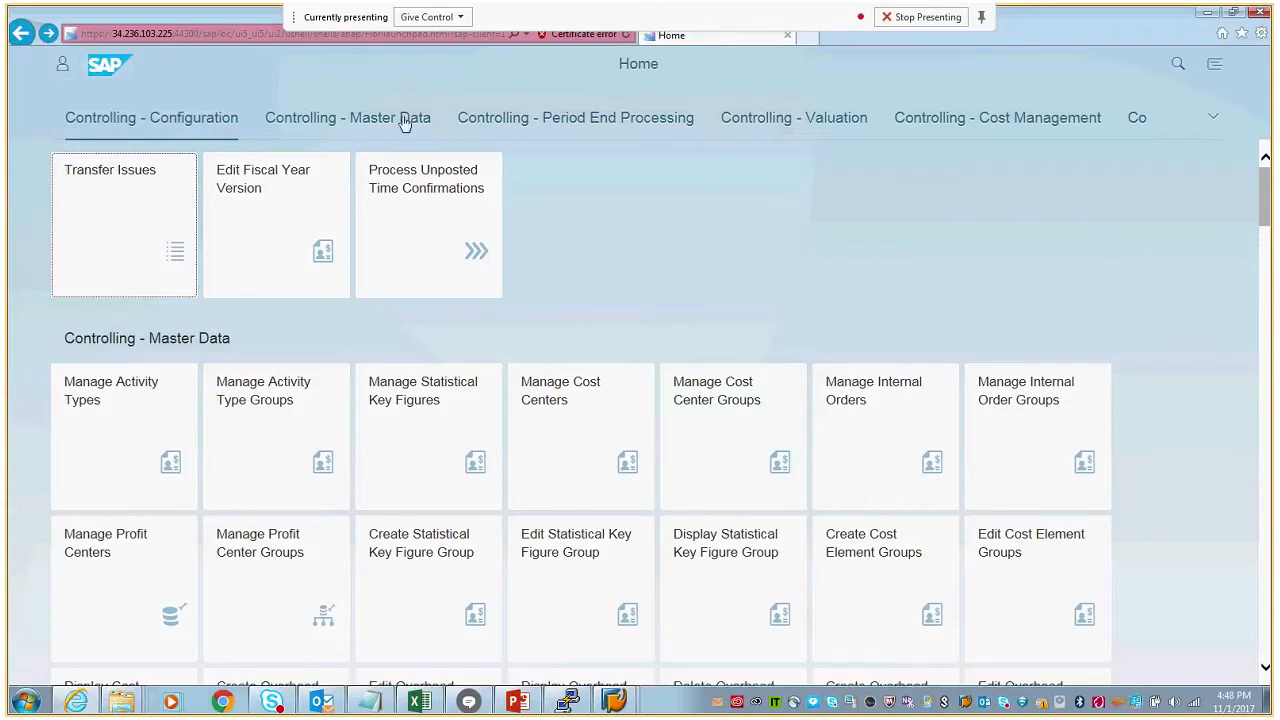
- Return to the Controlling - Cost Management group and try to open Edit Original Budget for projects
click(478, 121)
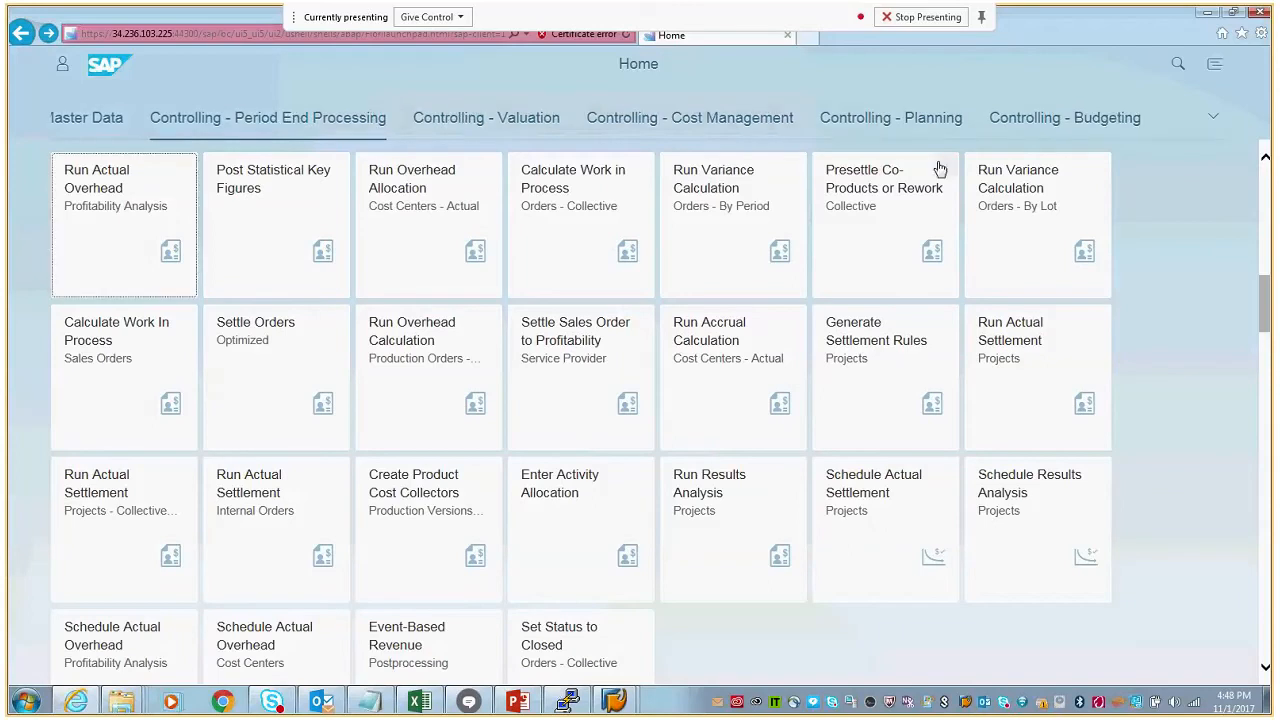
scroll(760, 120, down, 2)
click(760, 118)
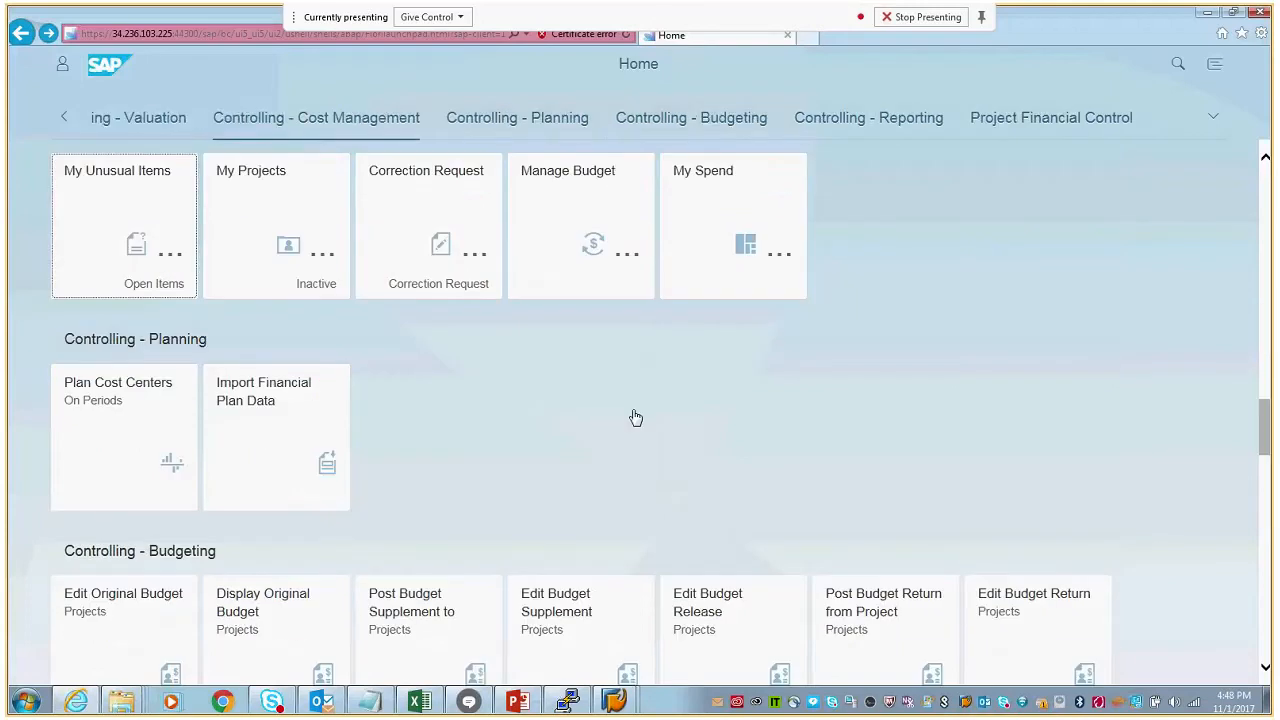
click(121, 612)
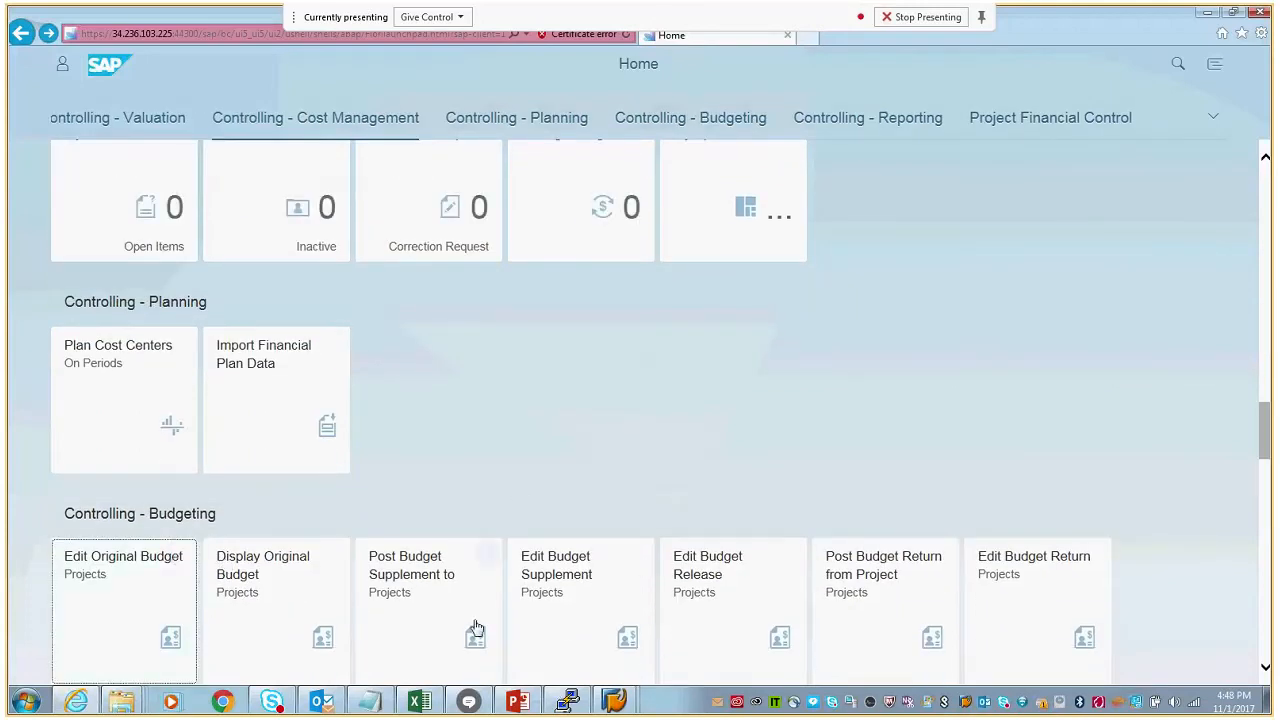
- Switch to SAP GUI, exit the Change Original Budget transaction, and return to the launchpad
mouse_move(615, 690)
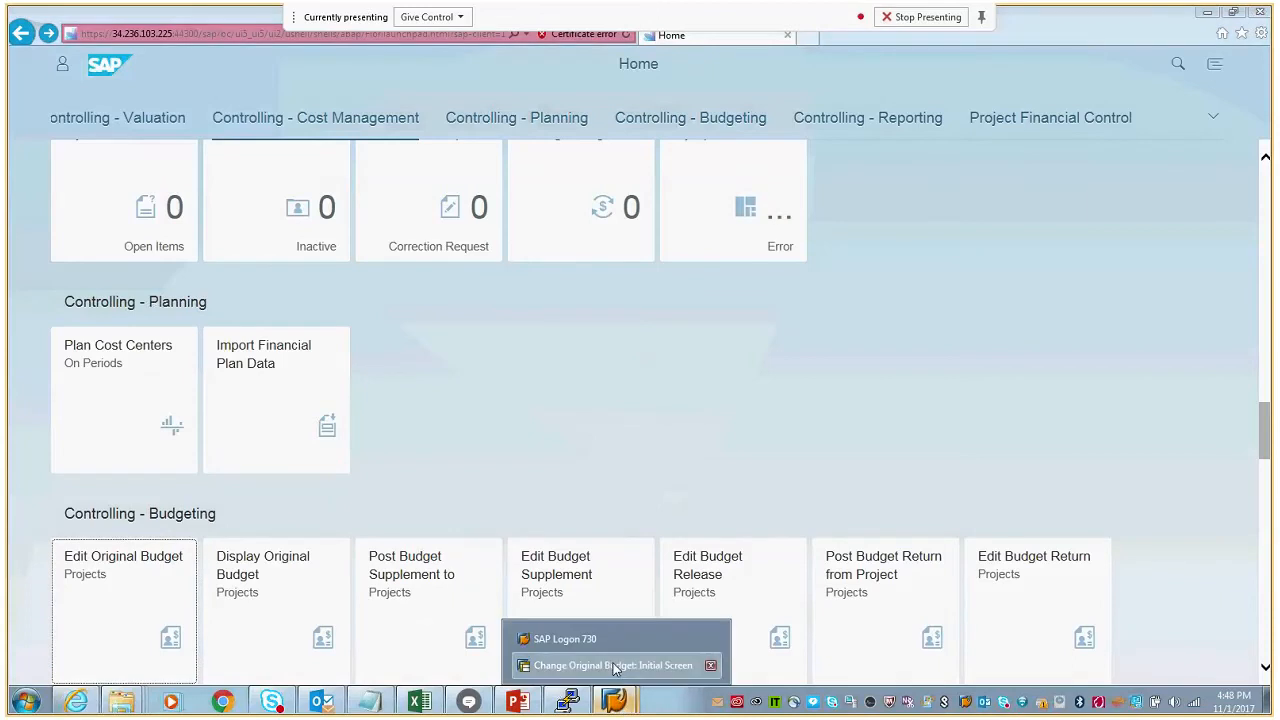
click(612, 665)
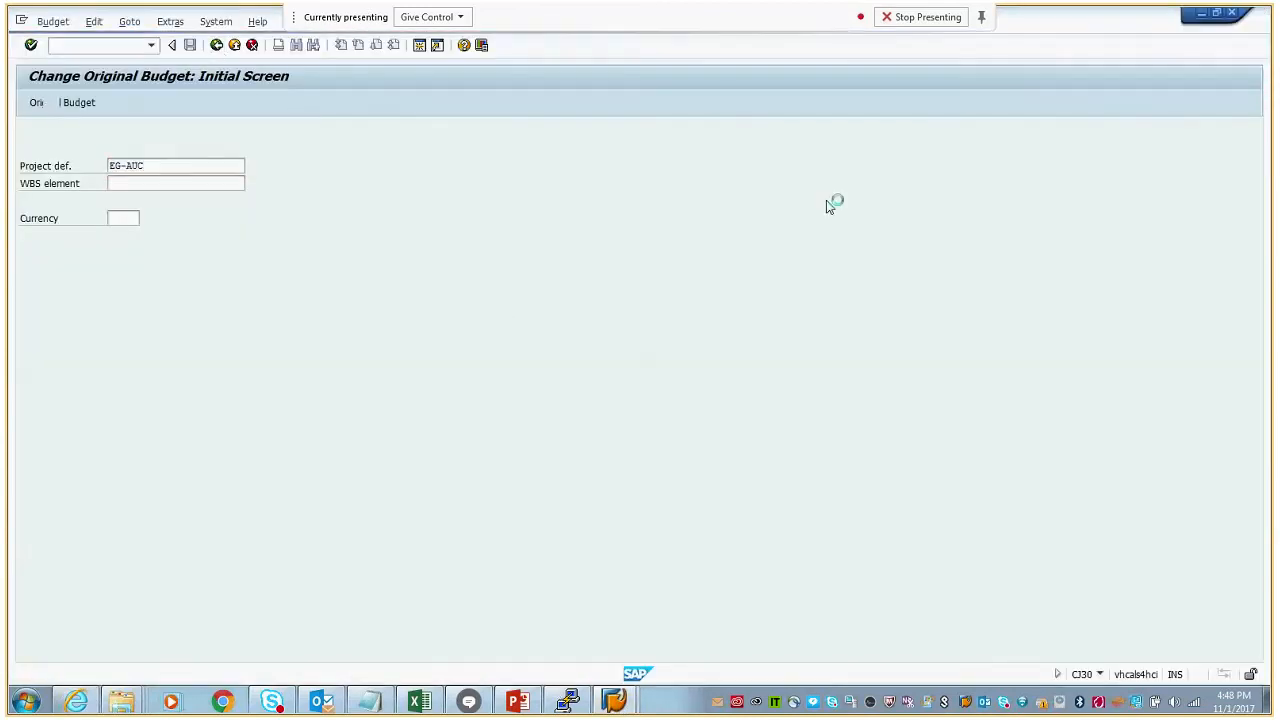
click(217, 46)
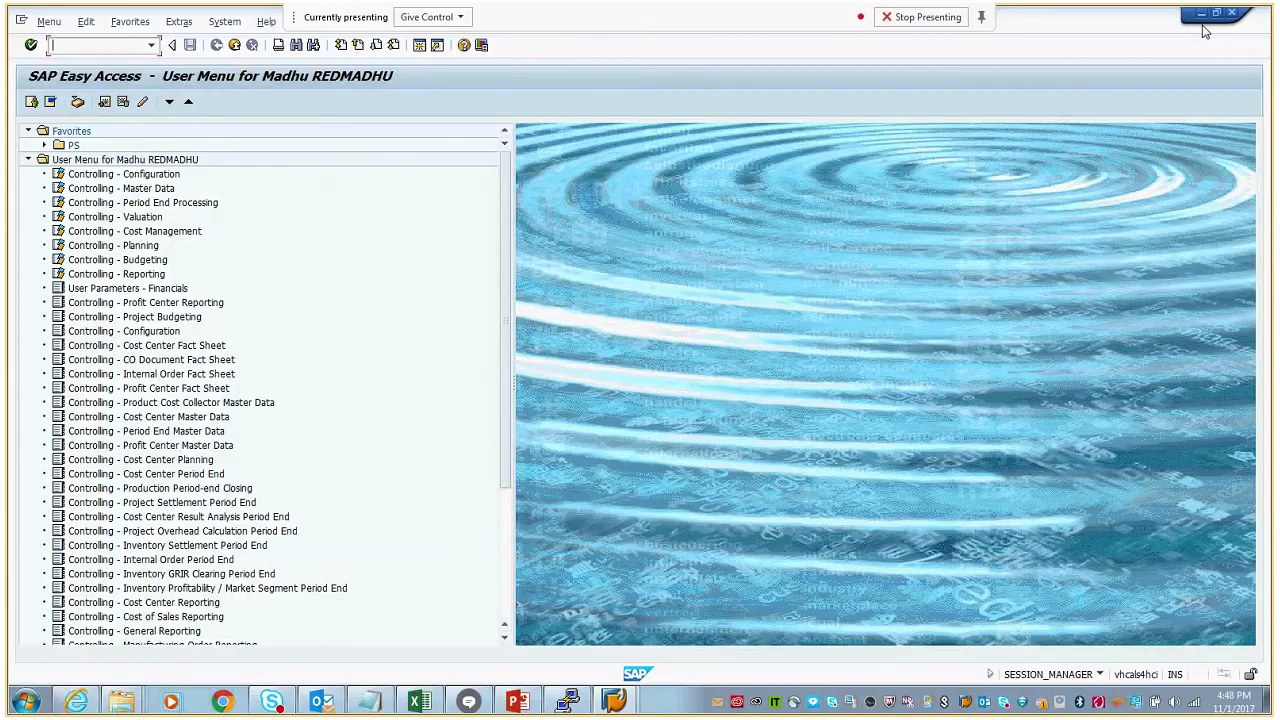
click(1202, 14)
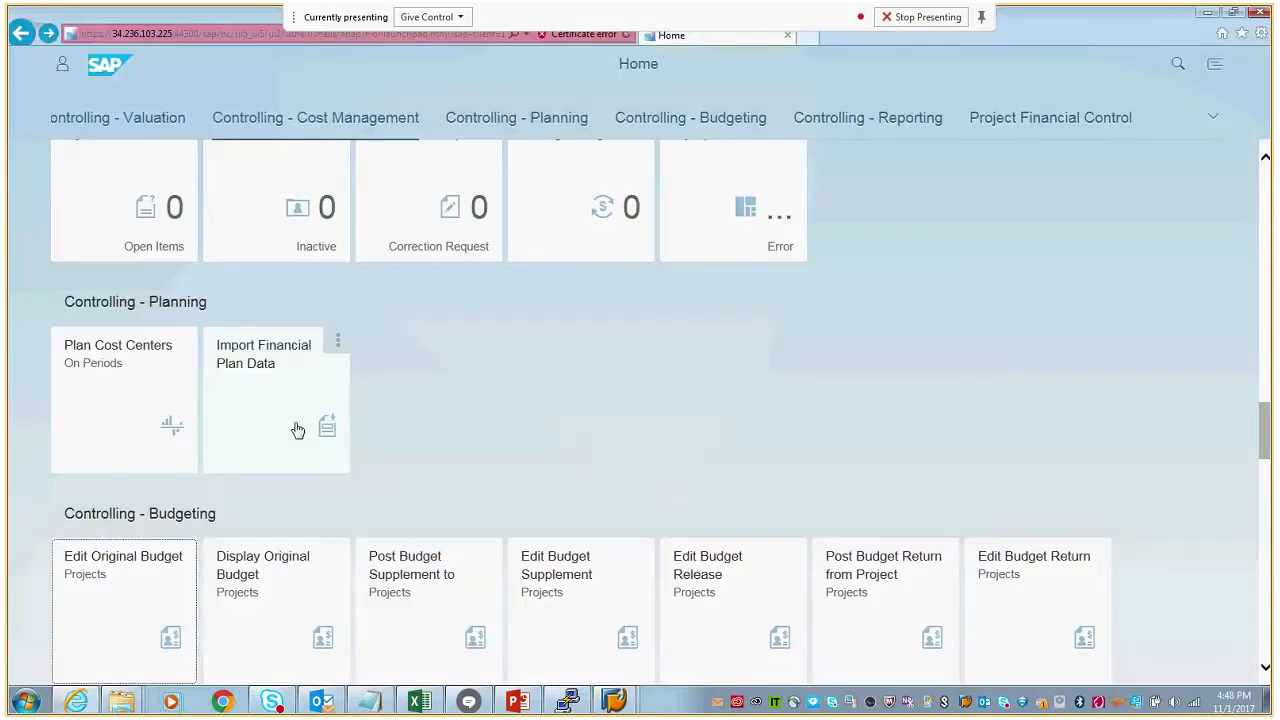
- Open Display Original Budget, select project EG-AUC through the project definition search, and review the overall budget of its WBS elements
click(264, 591)
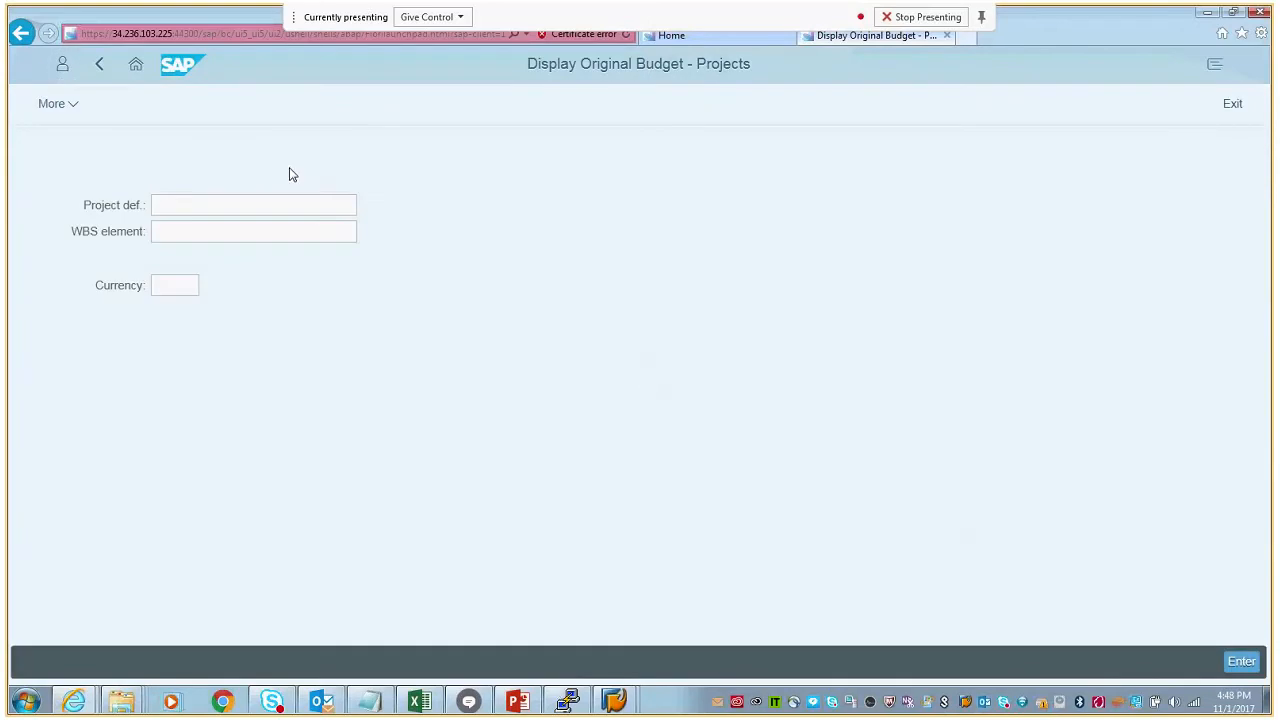
click(190, 211)
click(365, 213)
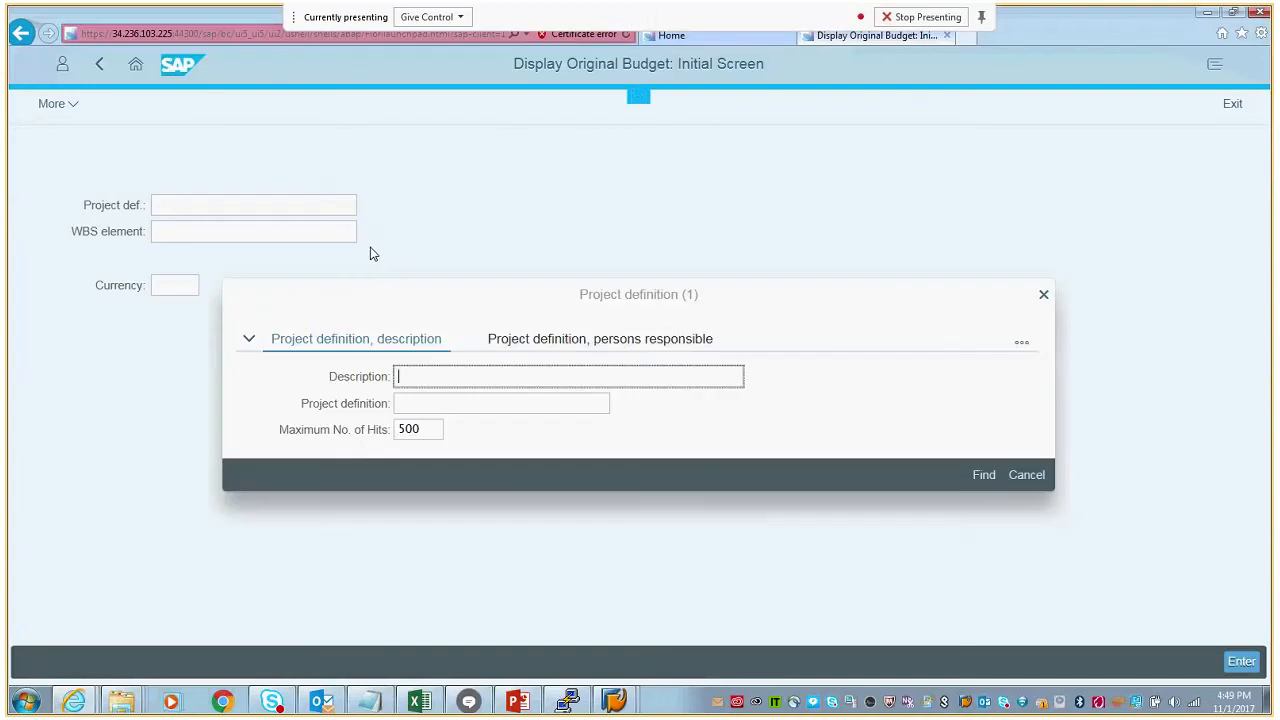
click(981, 475)
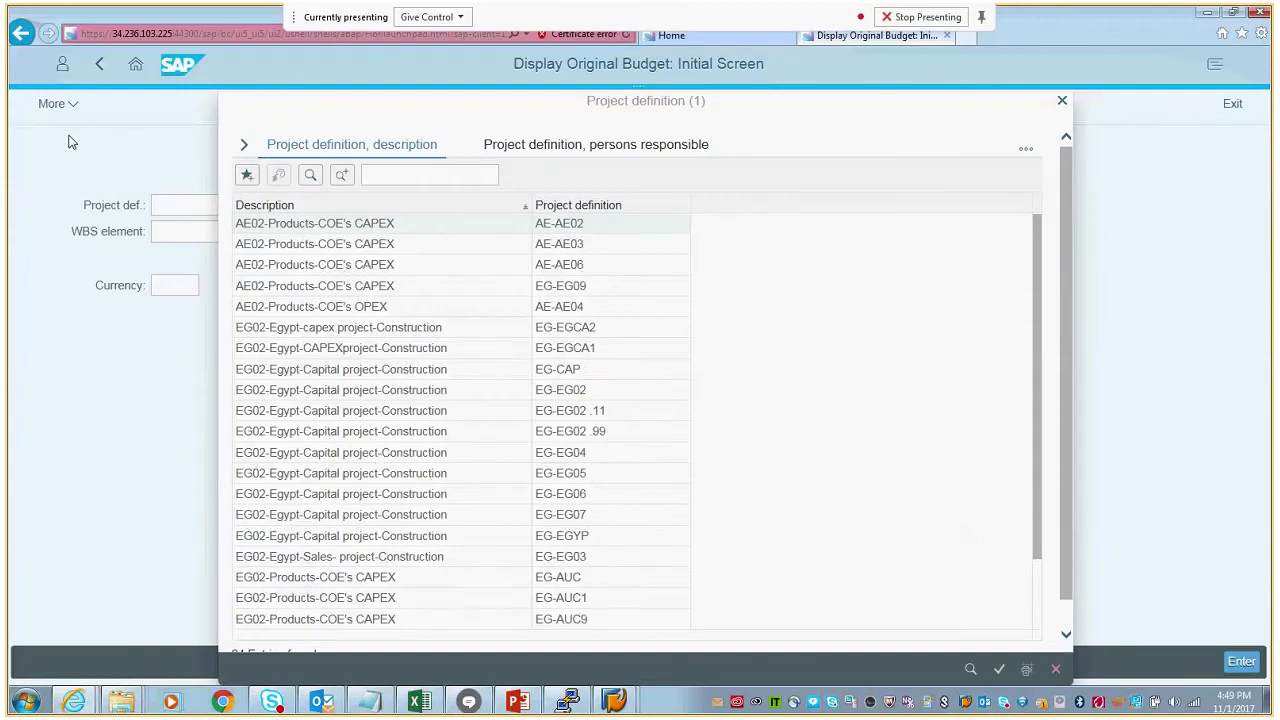
click(556, 585)
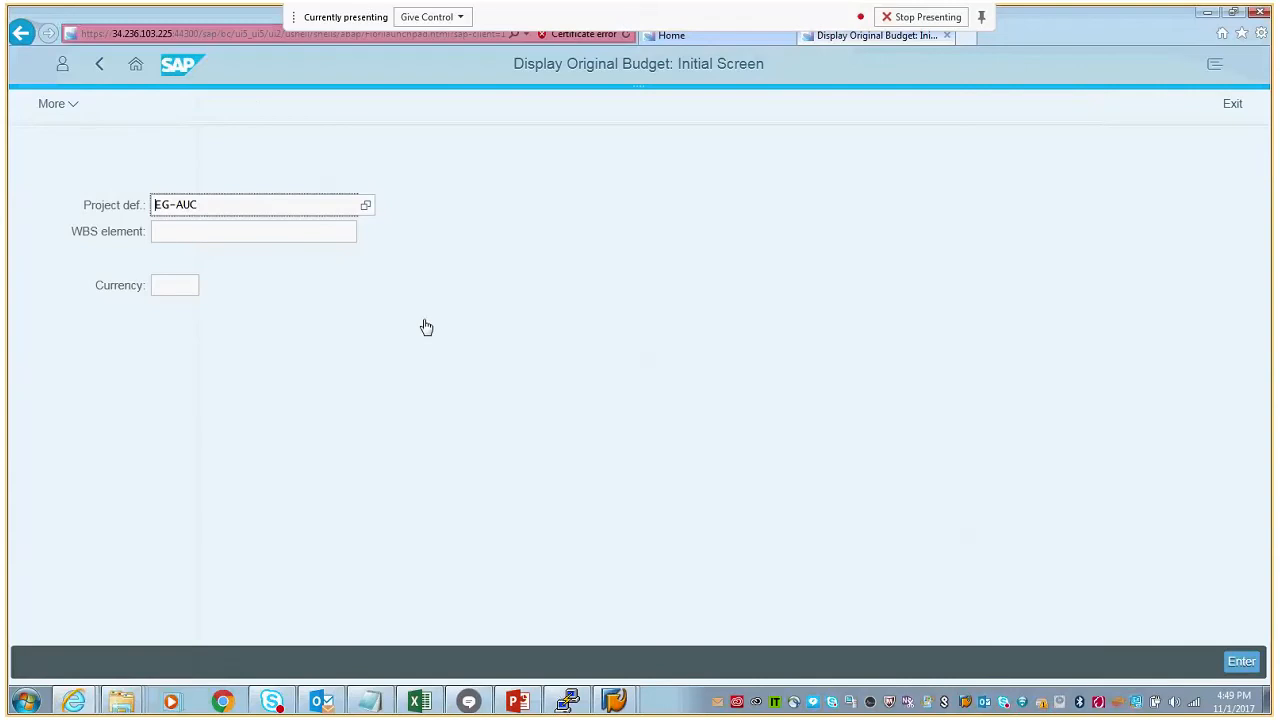
key(Return)
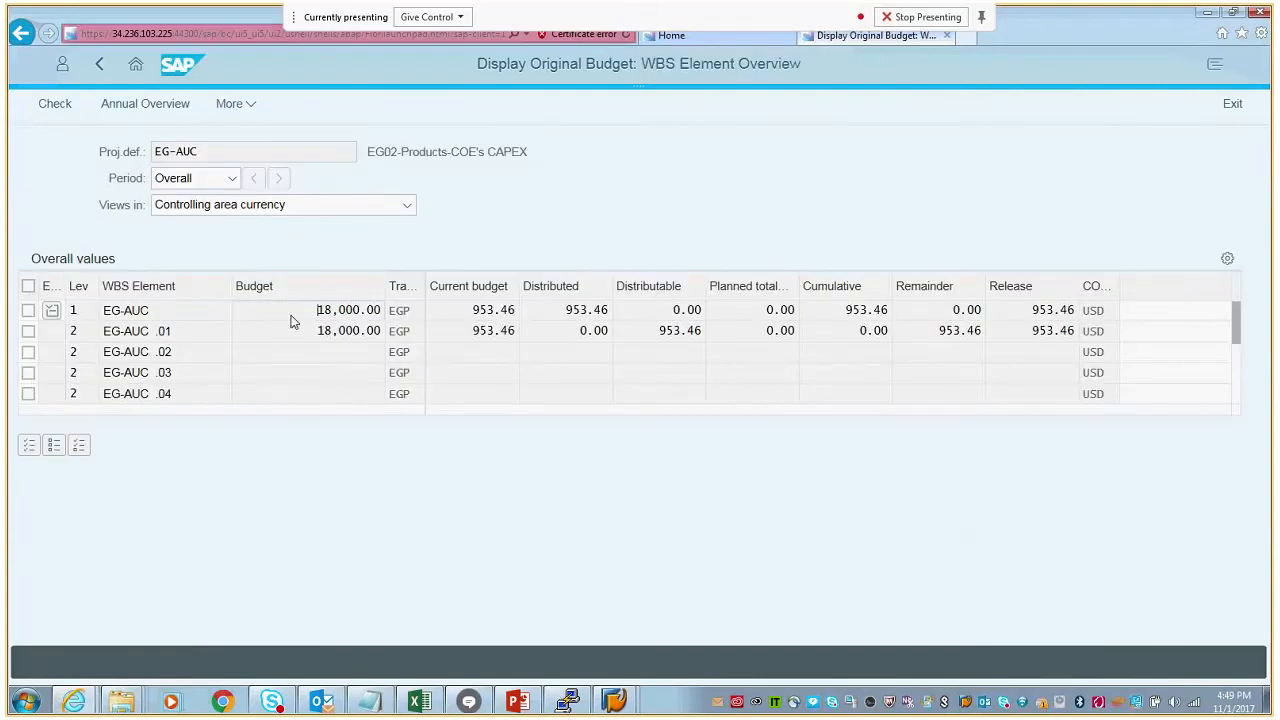
shift+click(361, 311)
- Check the available budget periods for project EG-AUC and show the original budget values in object currency
click(232, 180)
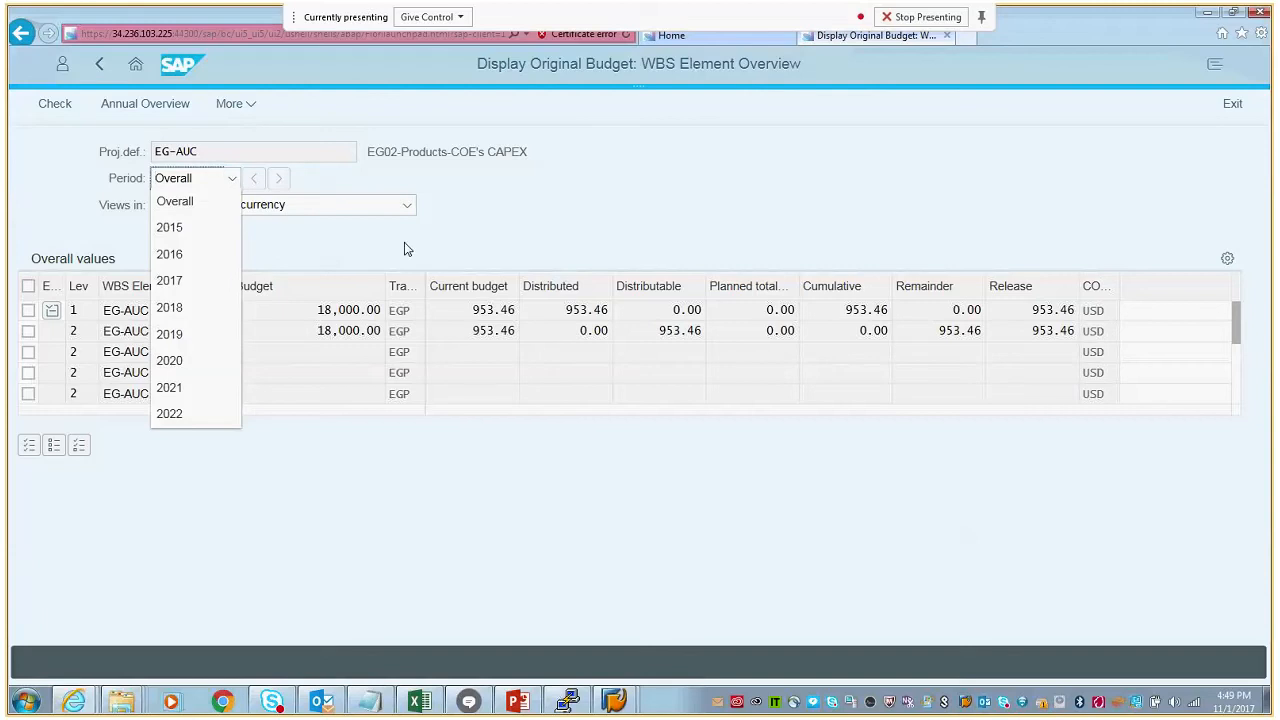
click(446, 246)
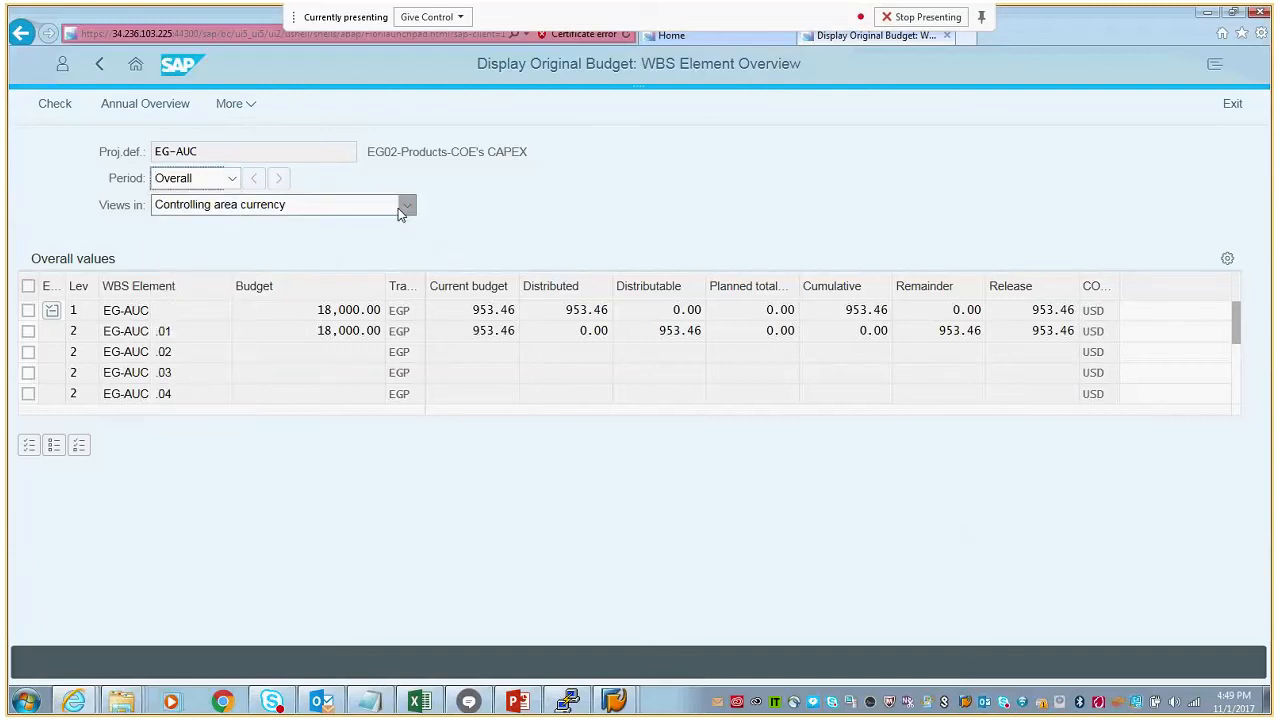
click(407, 210)
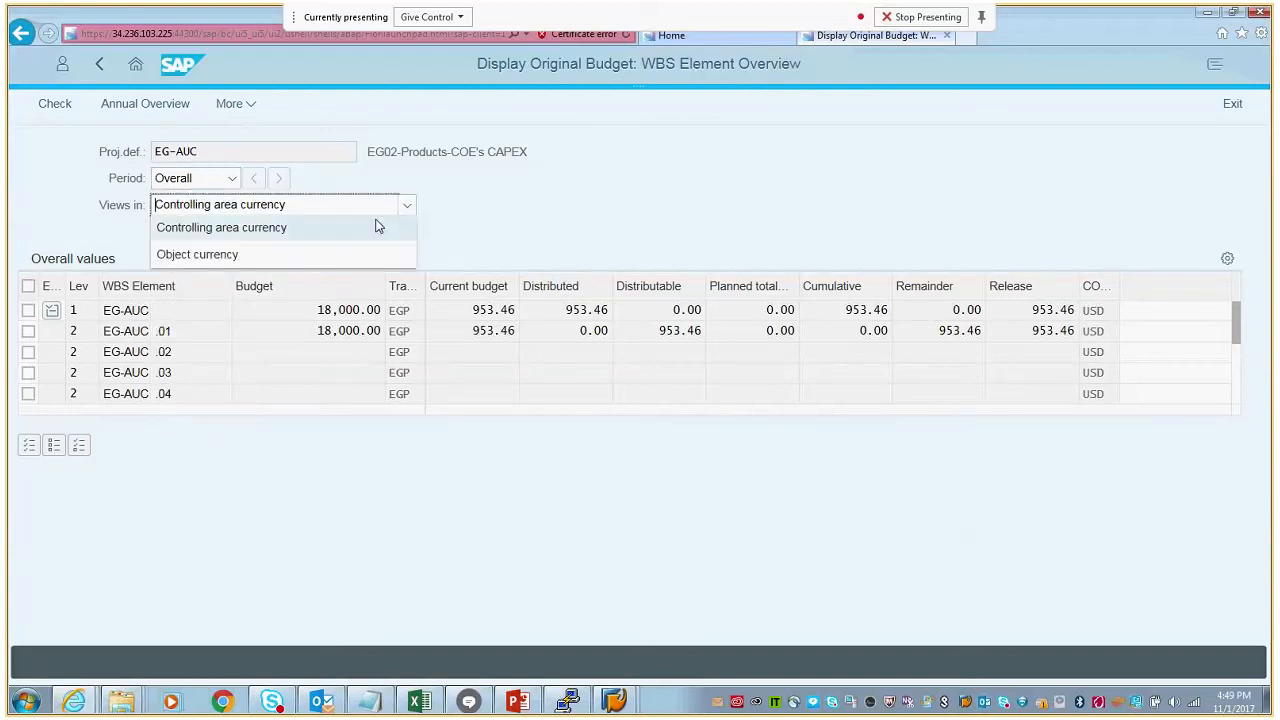
click(286, 254)
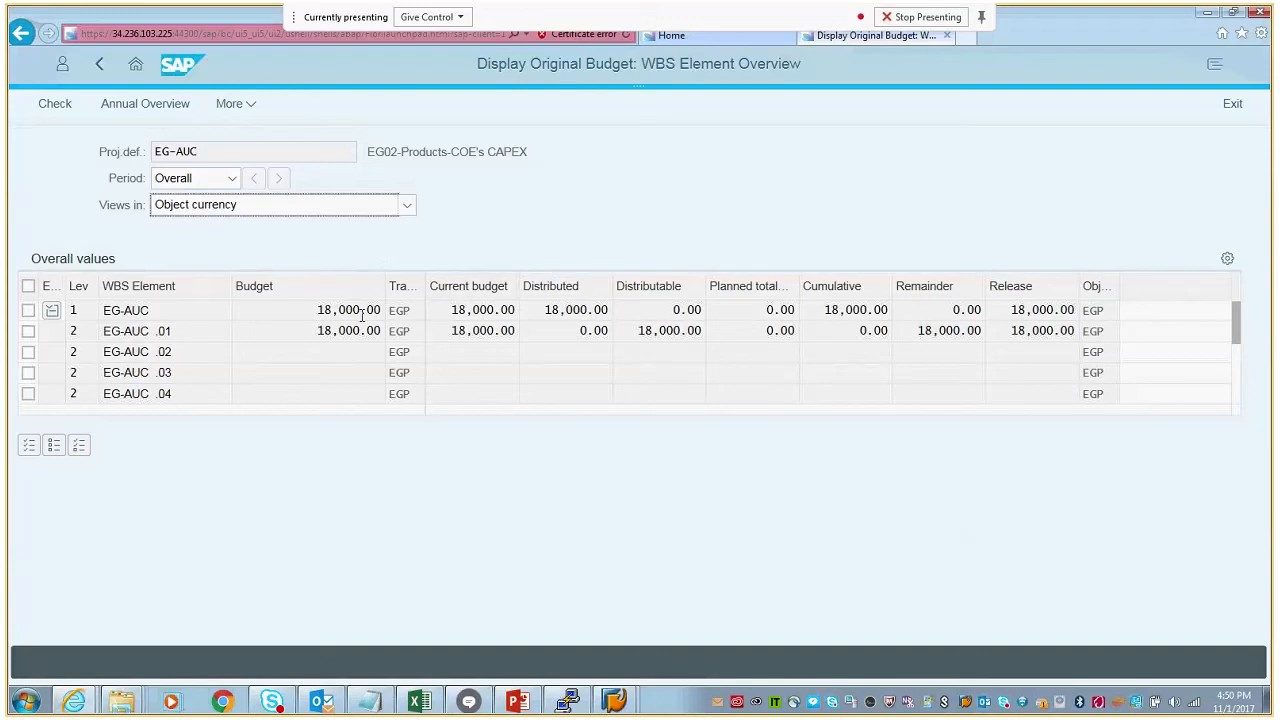
- Switch to SAP GUI, run transaction /ncj20n to check project EG-AUC's currency, leave the project, and return to the Fiori browser window
mouse_move(612, 698)
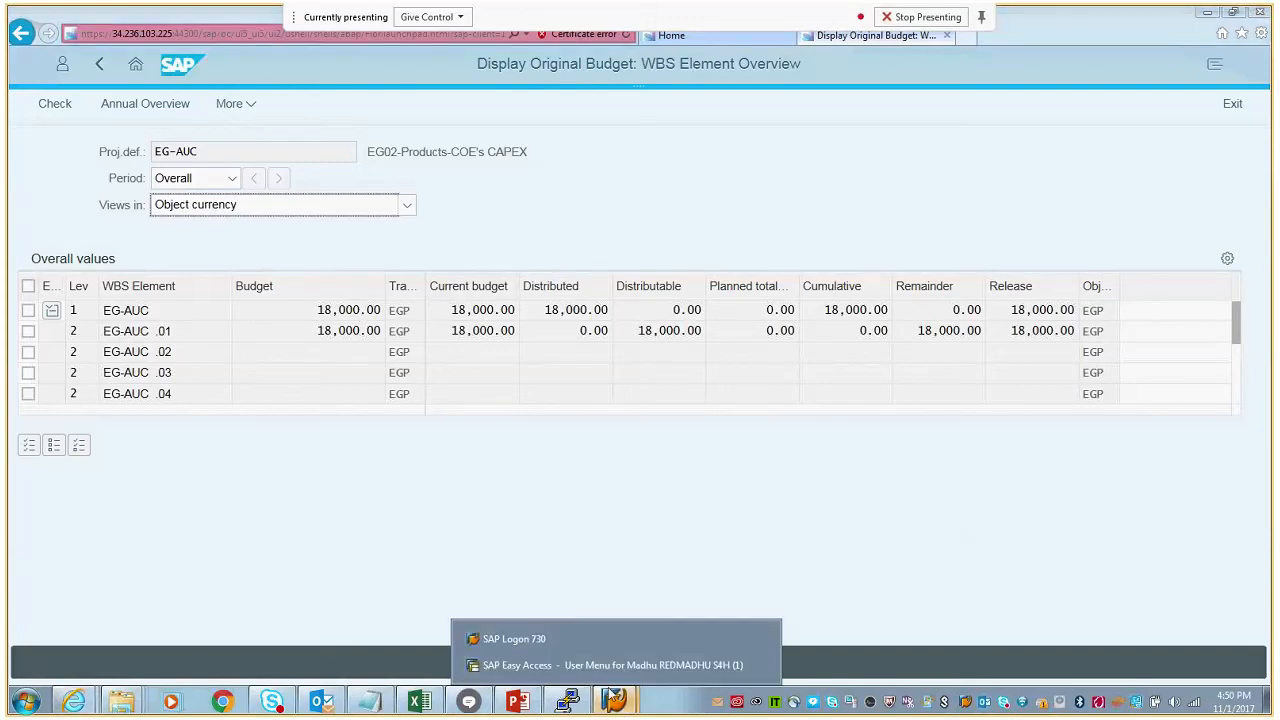
click(578, 633)
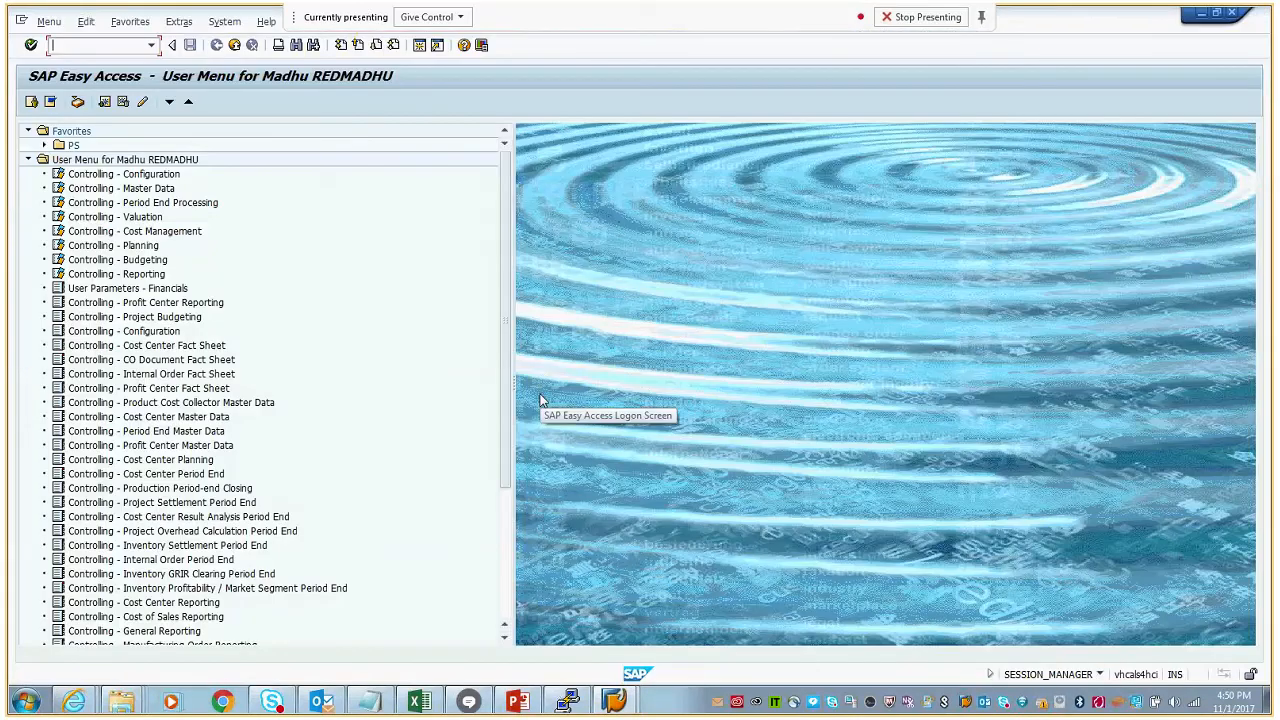
text(/ncj20n)
key(Return)
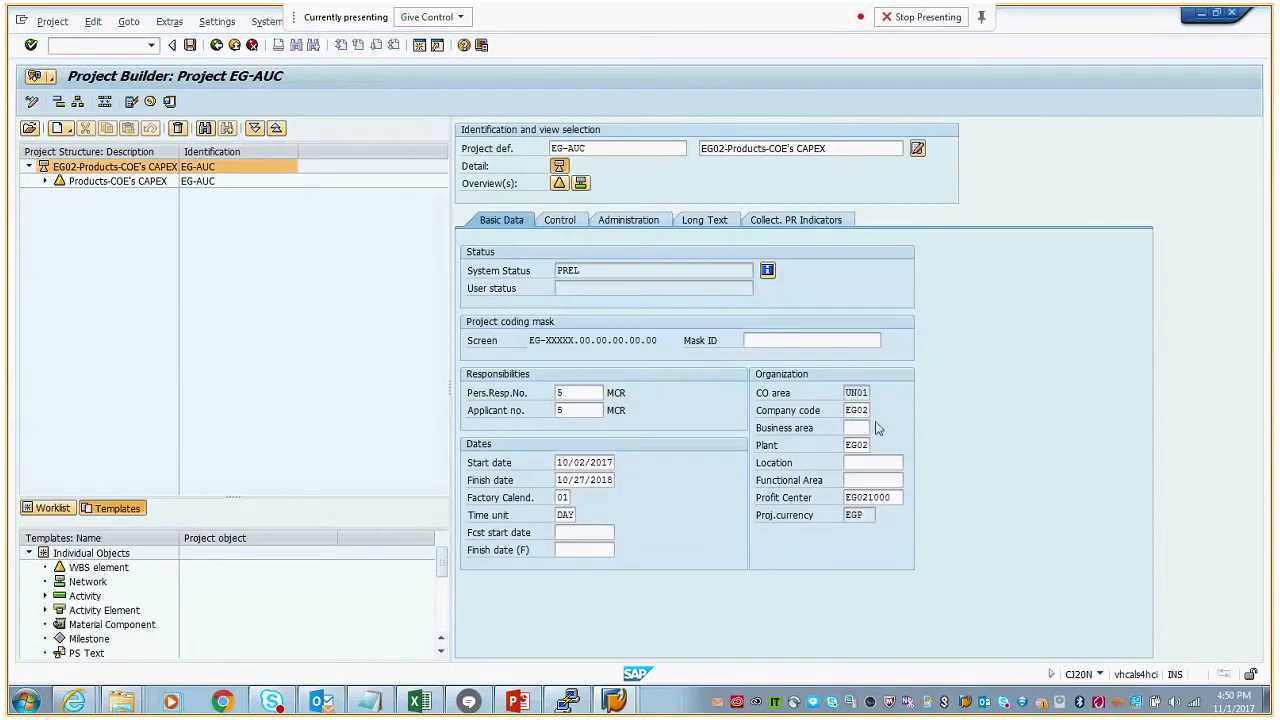
double_click(860, 515)
click(218, 47)
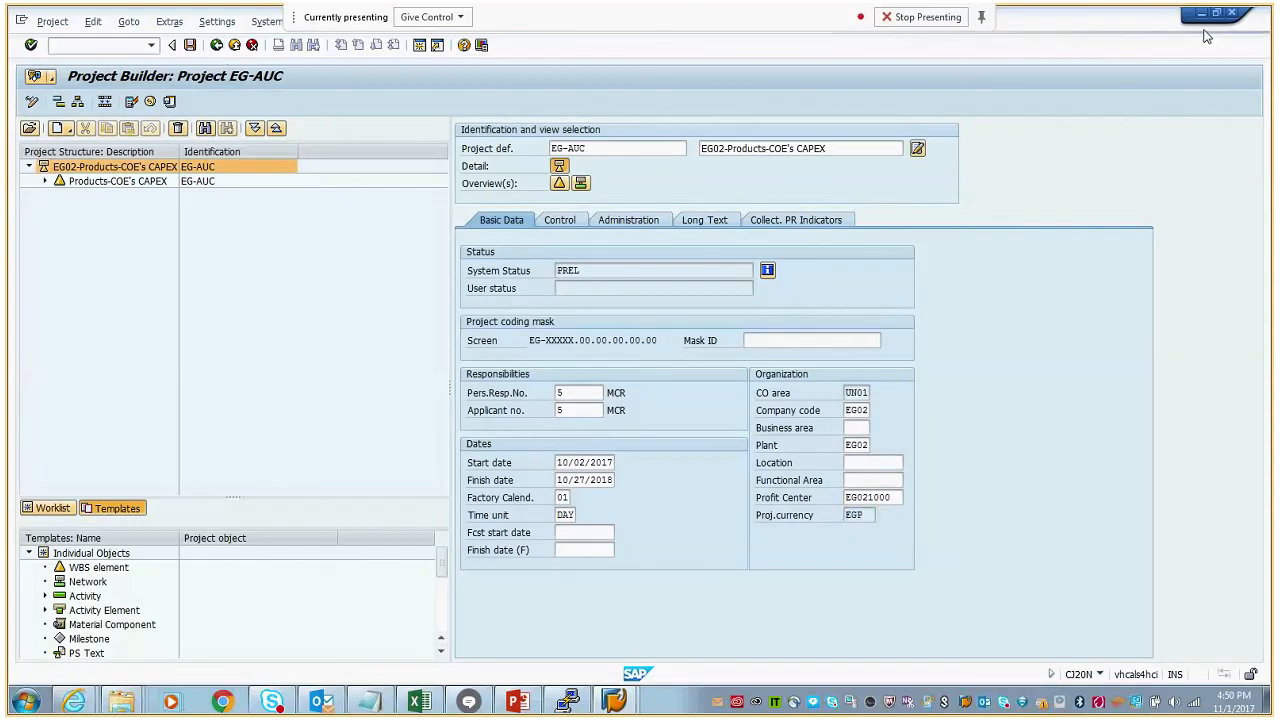
click(1205, 16)
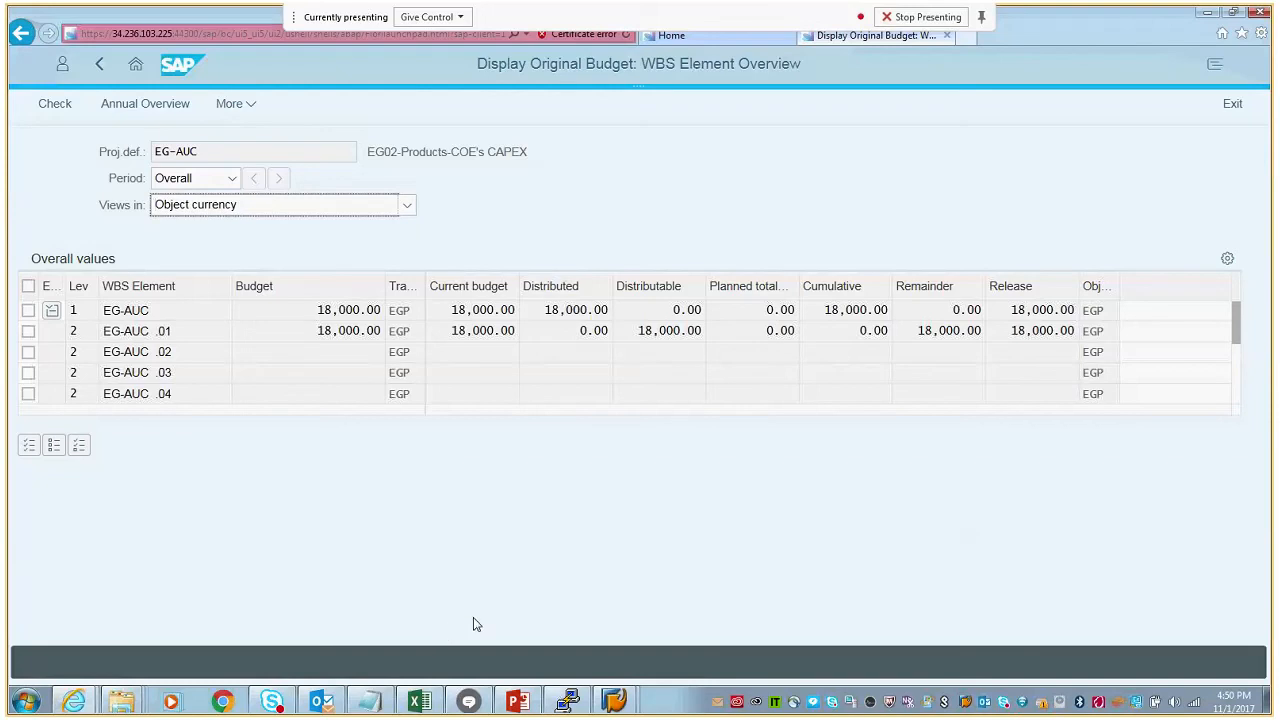
- Return to the launchpad home, launch Project Builder from Project Financial Control, and open the recently processed project EG-AUC
click(614, 701)
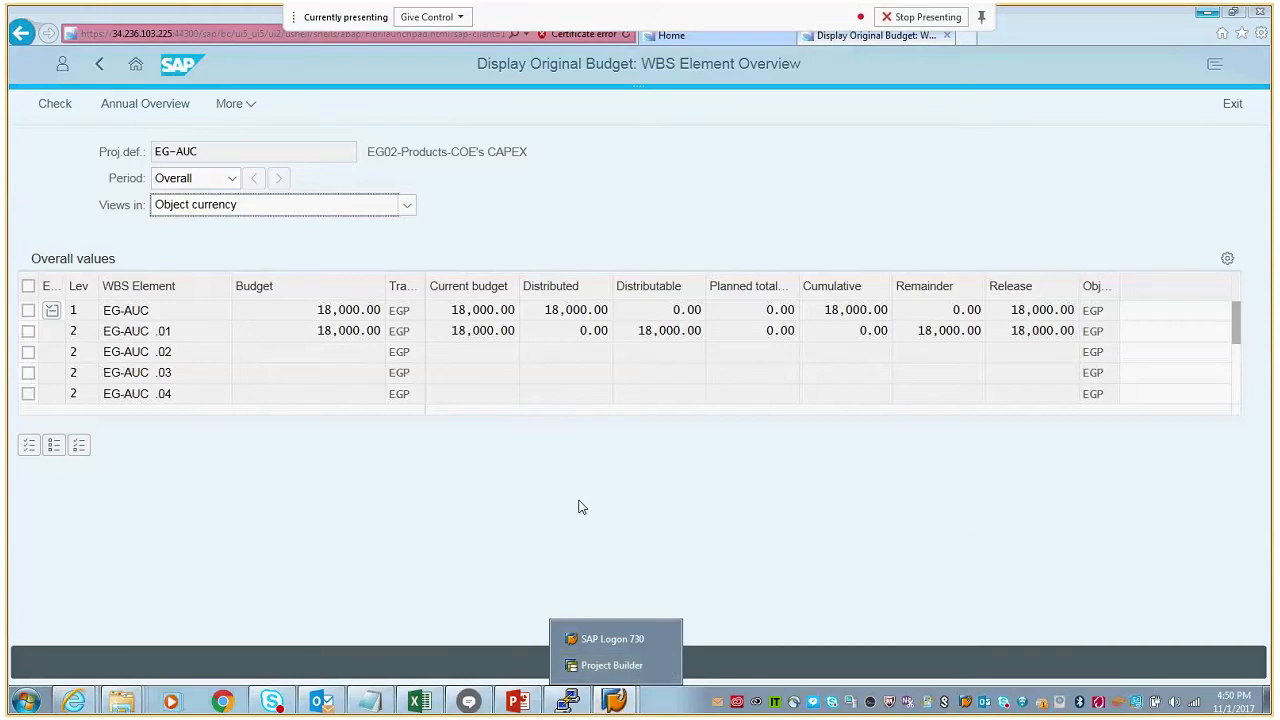
click(221, 116)
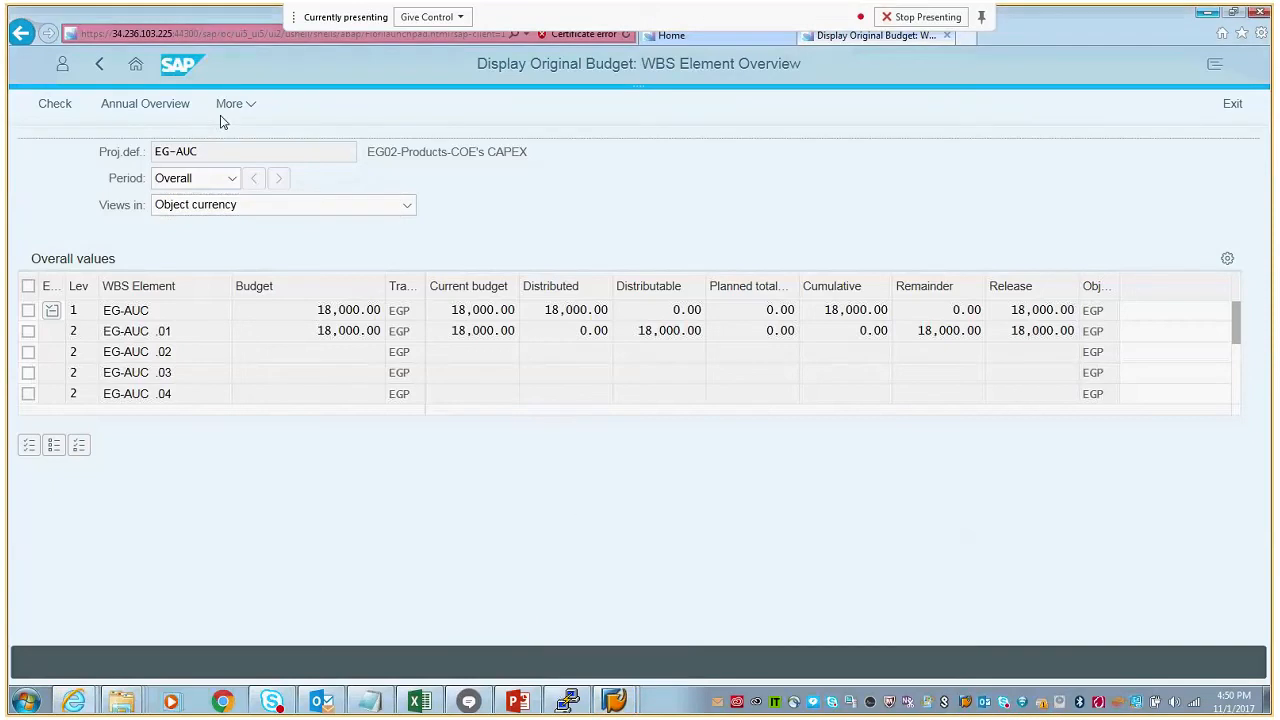
click(137, 73)
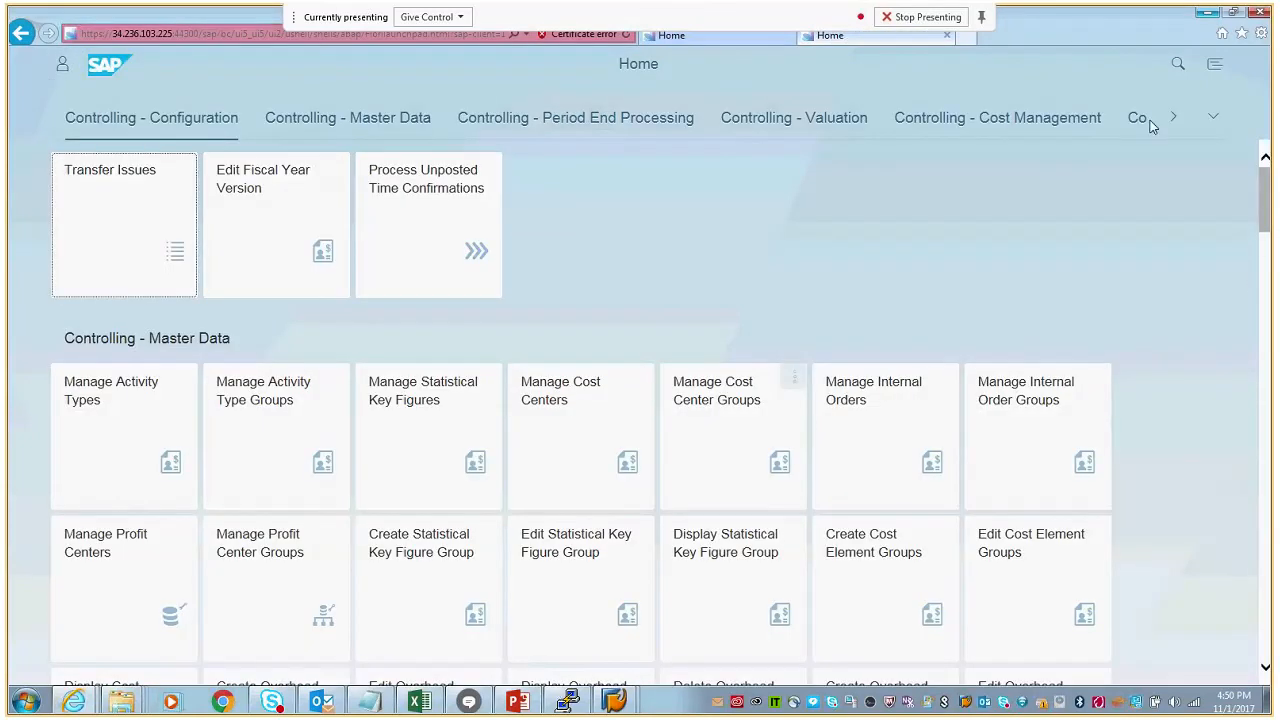
drag(1264, 200, 1264, 608)
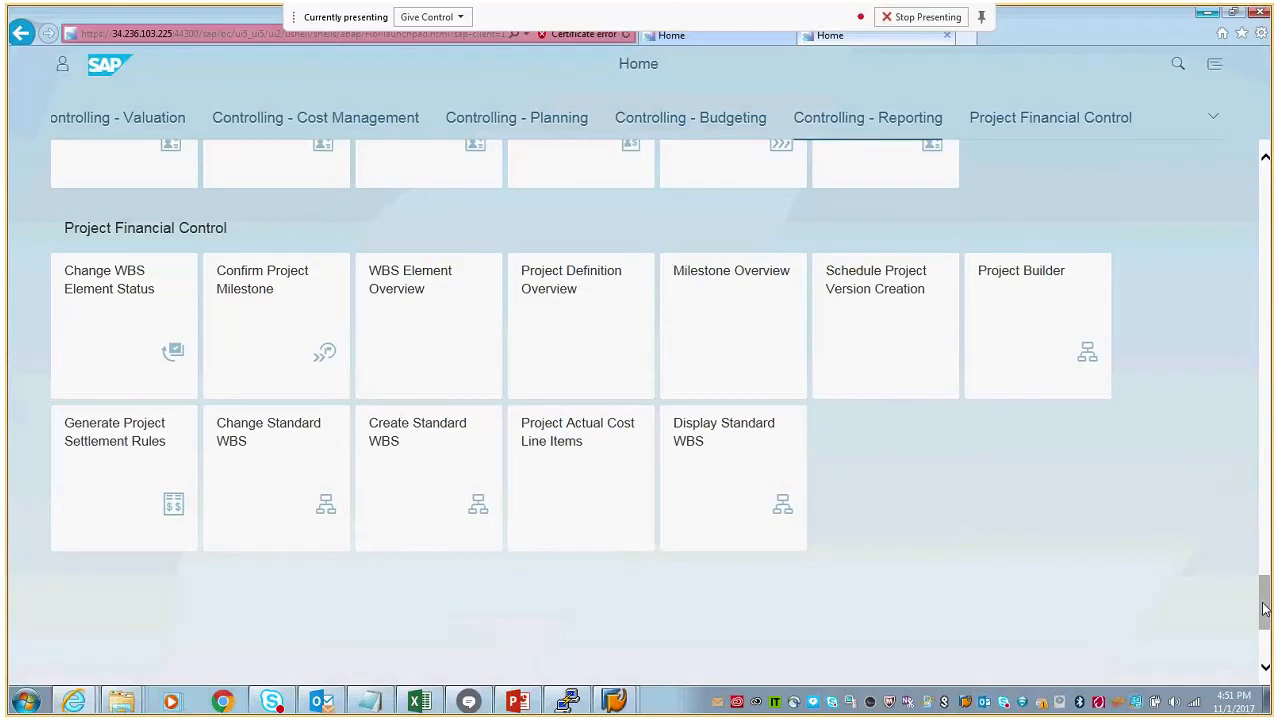
click(1078, 364)
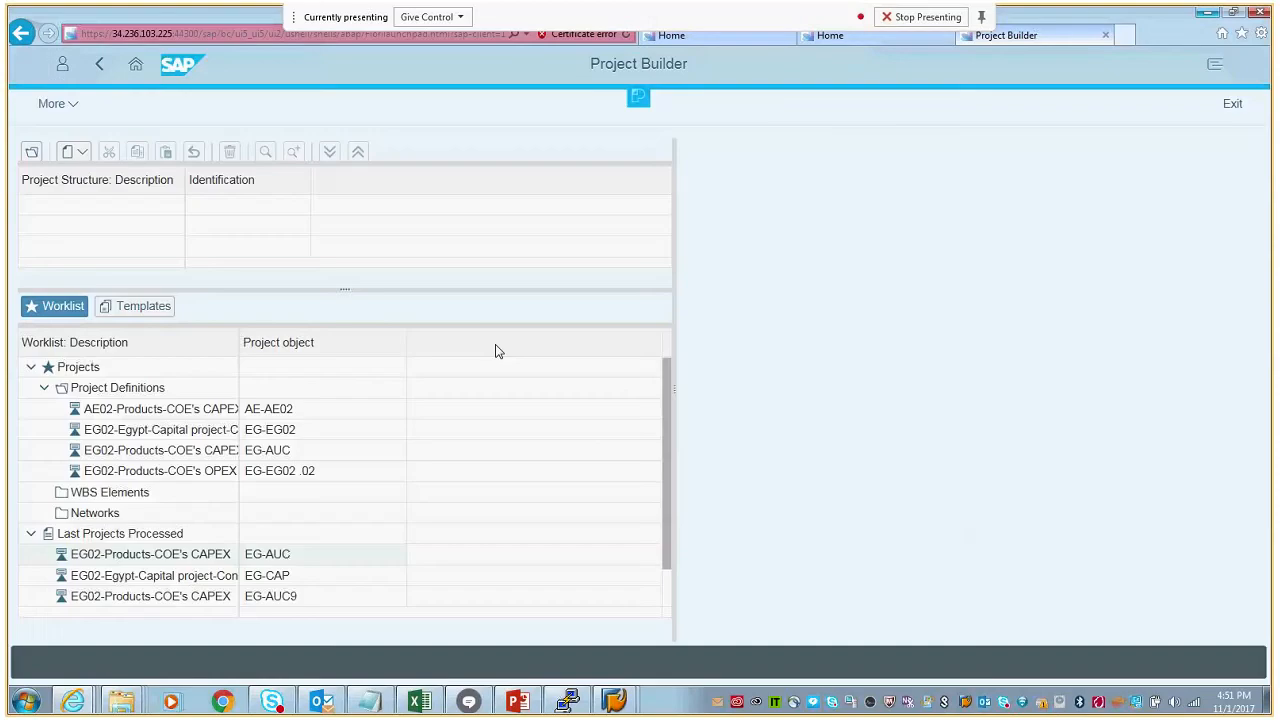
double_click(279, 556)
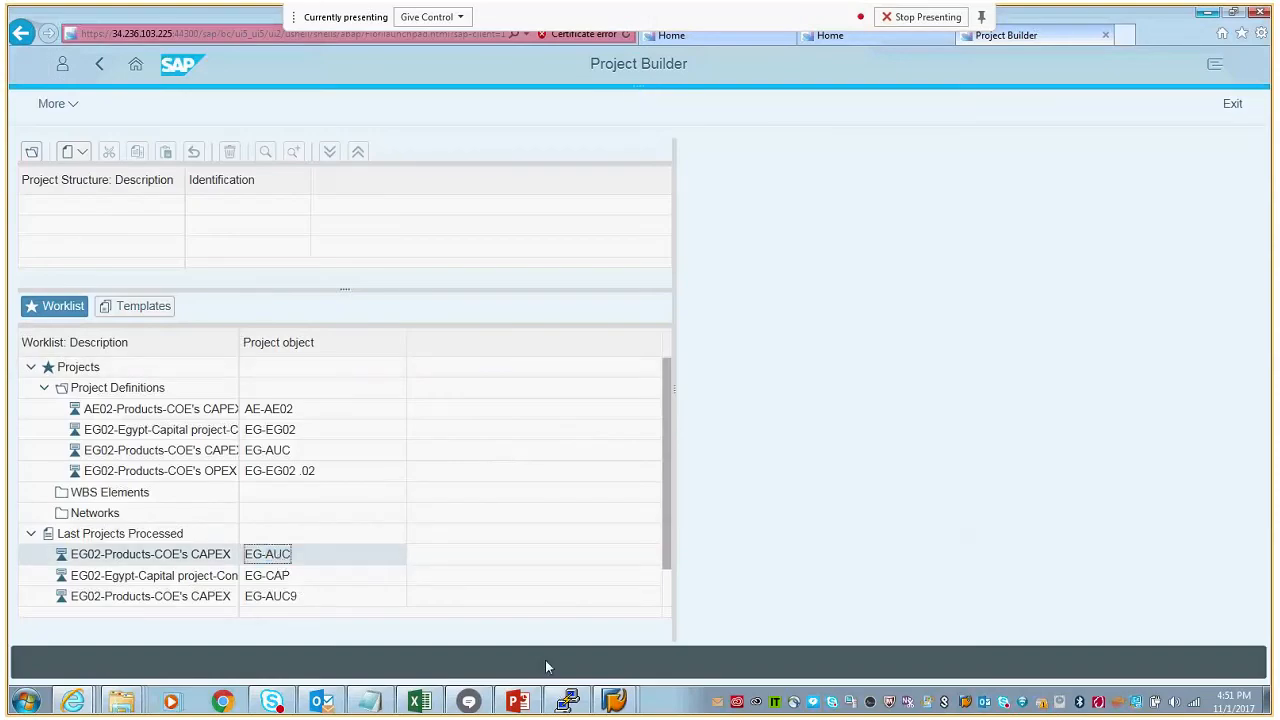
- Switch to SAP GUI, end the Project Builder transaction with /n, and return to the Fiori browser window
click(609, 663)
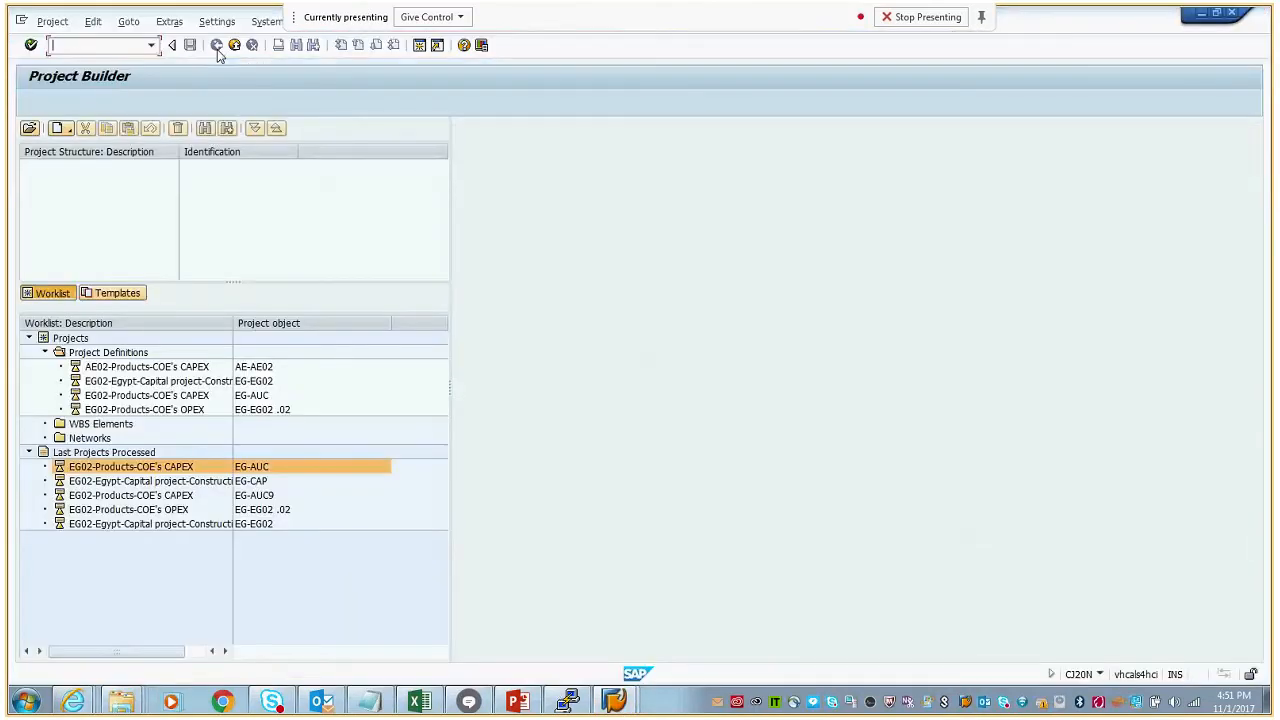
click(117, 48)
text(/n)
key(Return)
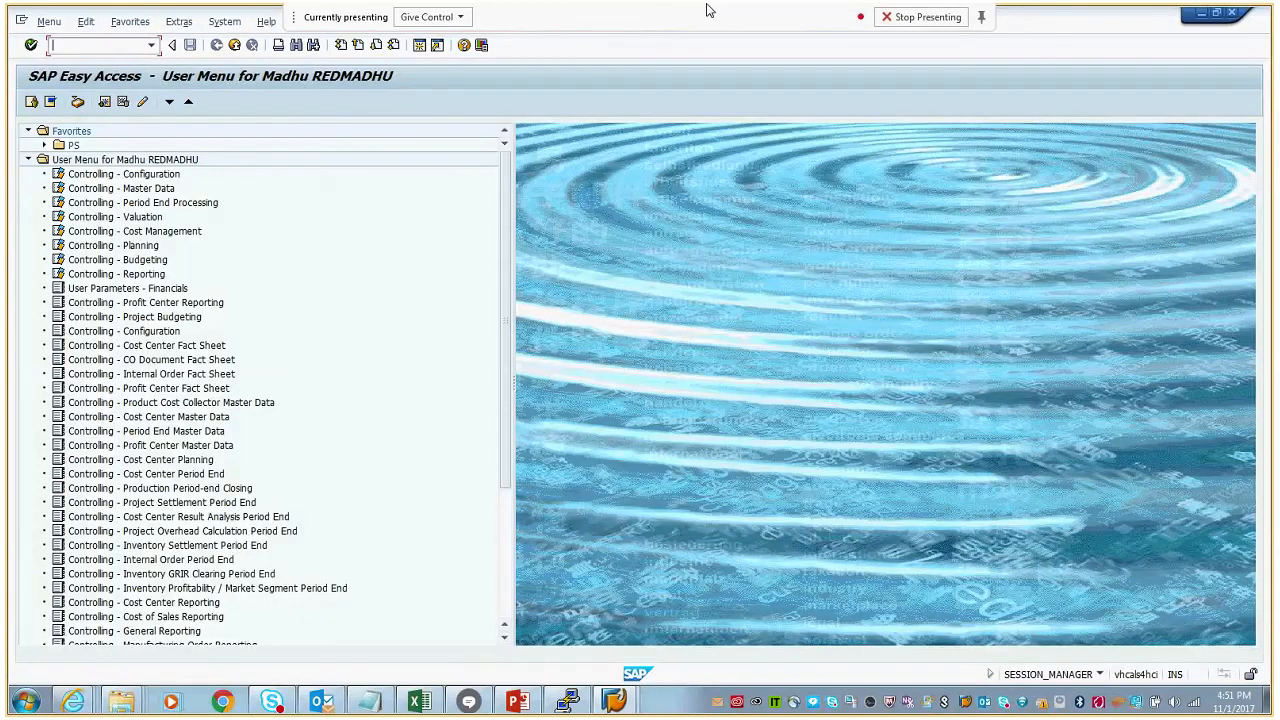
click(1207, 13)
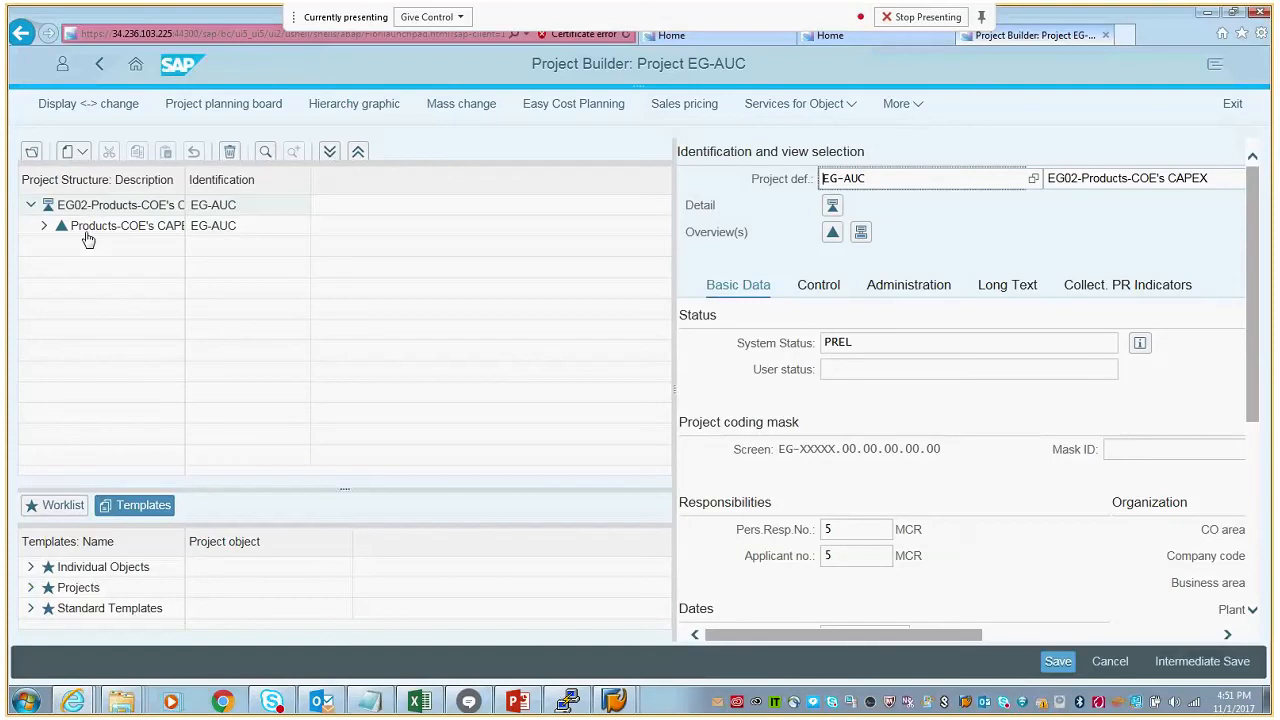
- Expand the top WBS element of project EG-AUC and display the details of WBS elements EG-AUC .03 and EG-AUC .04
click(44, 227)
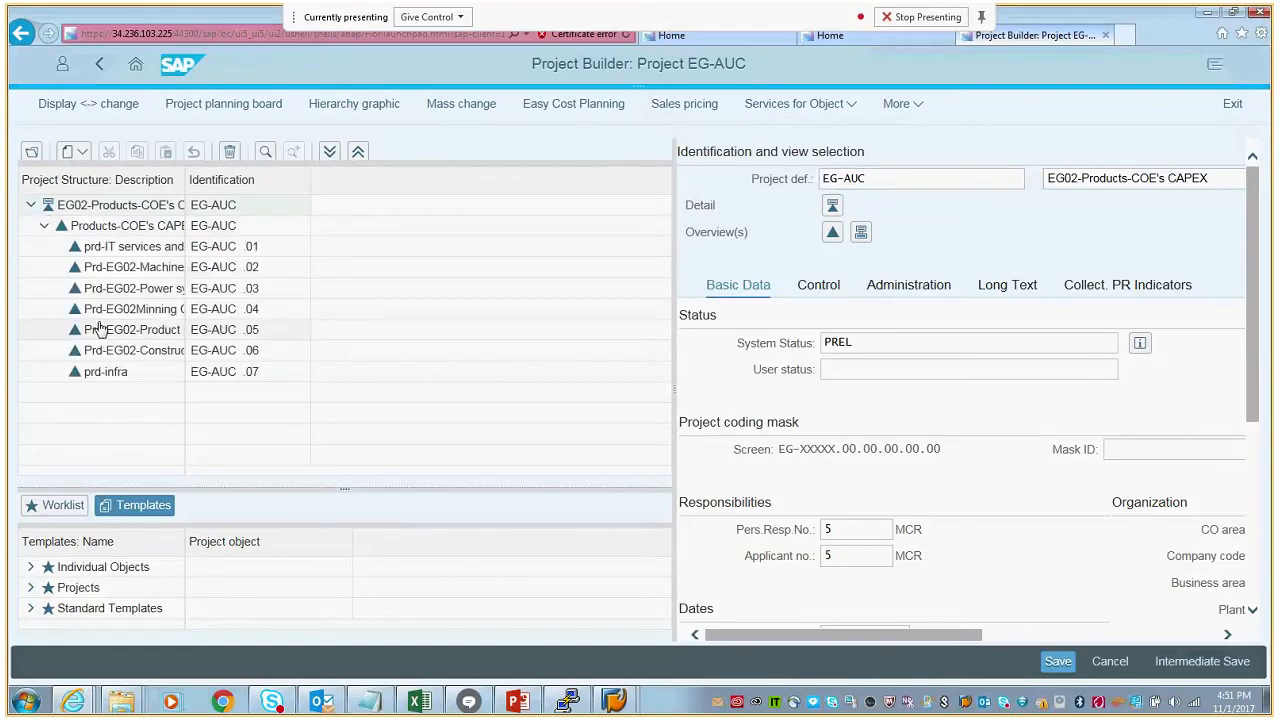
click(160, 316)
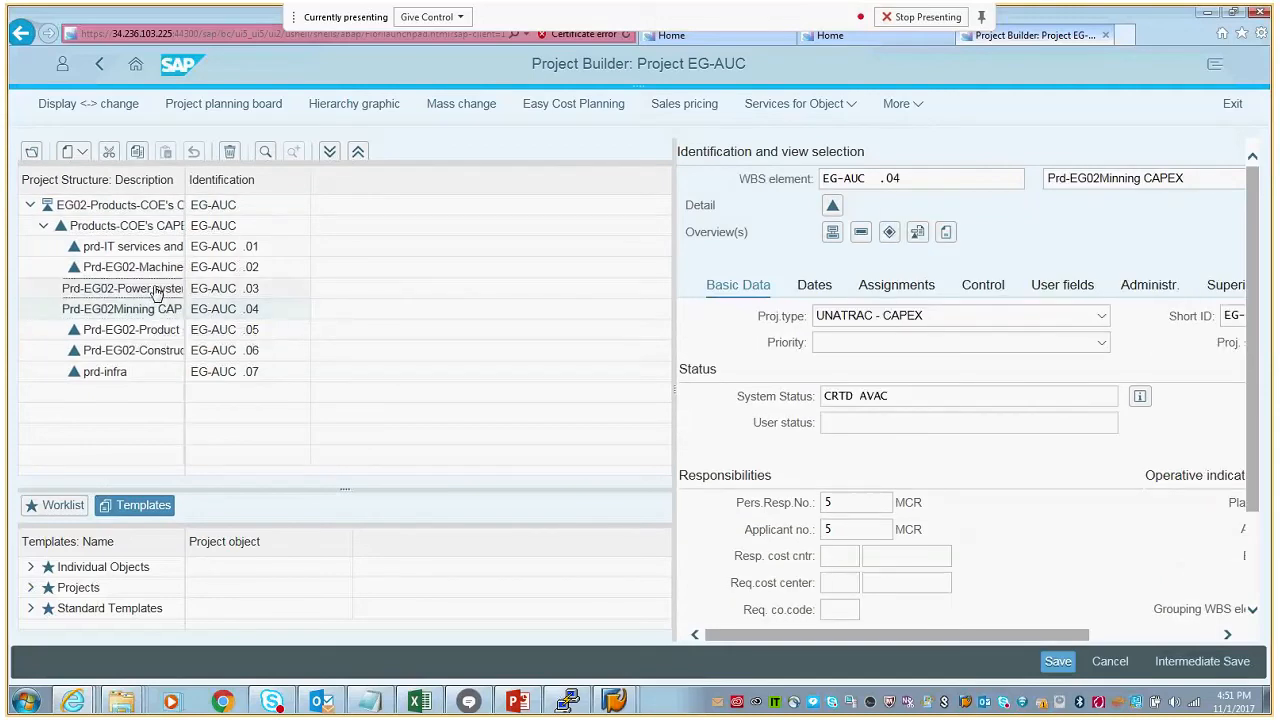
click(157, 291)
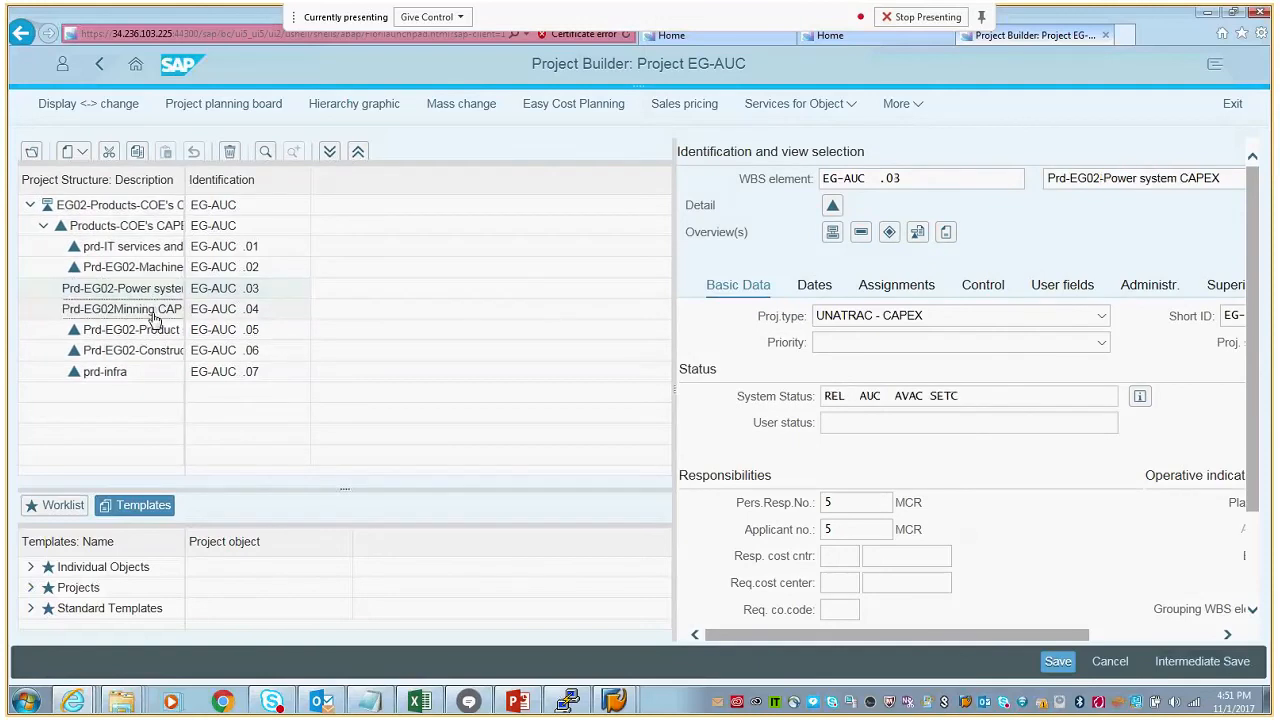
click(155, 312)
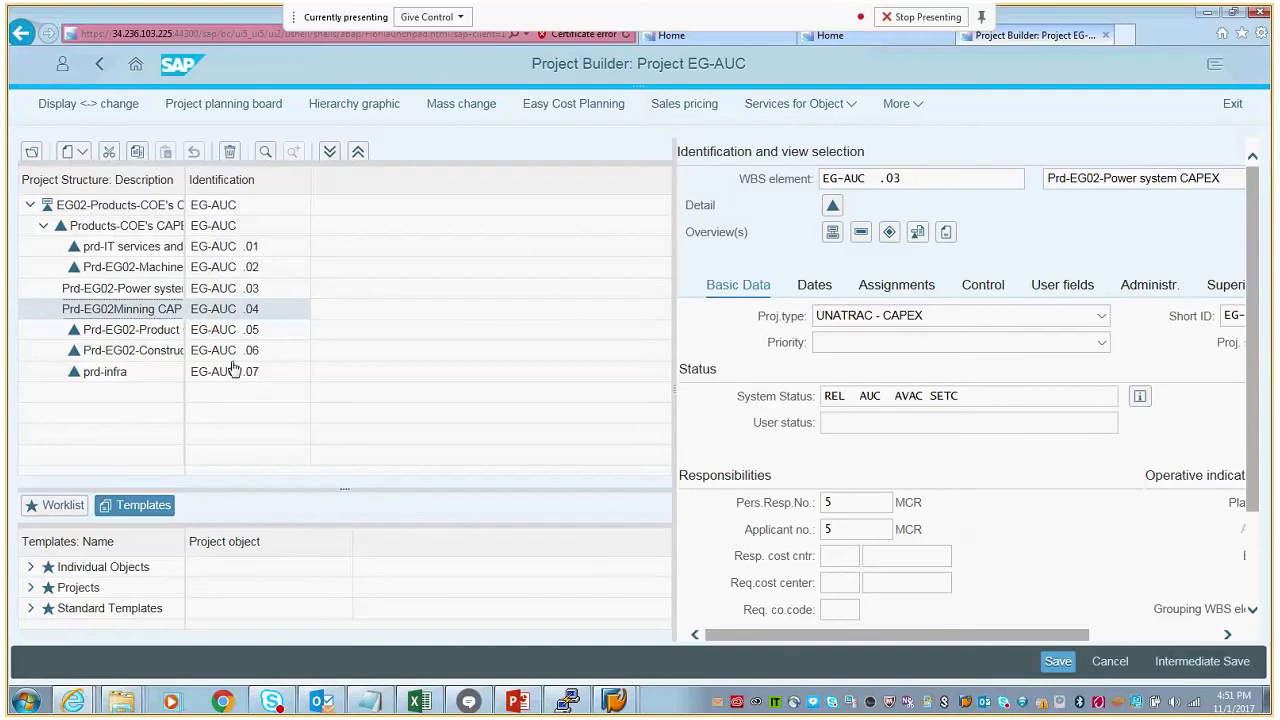
- Copy the WBS element ID EG-AUC .04 over the existing text in the Notepad file sample print.txt, then return to Project Builder
triple_click(904, 177)
key(ctrl+c)
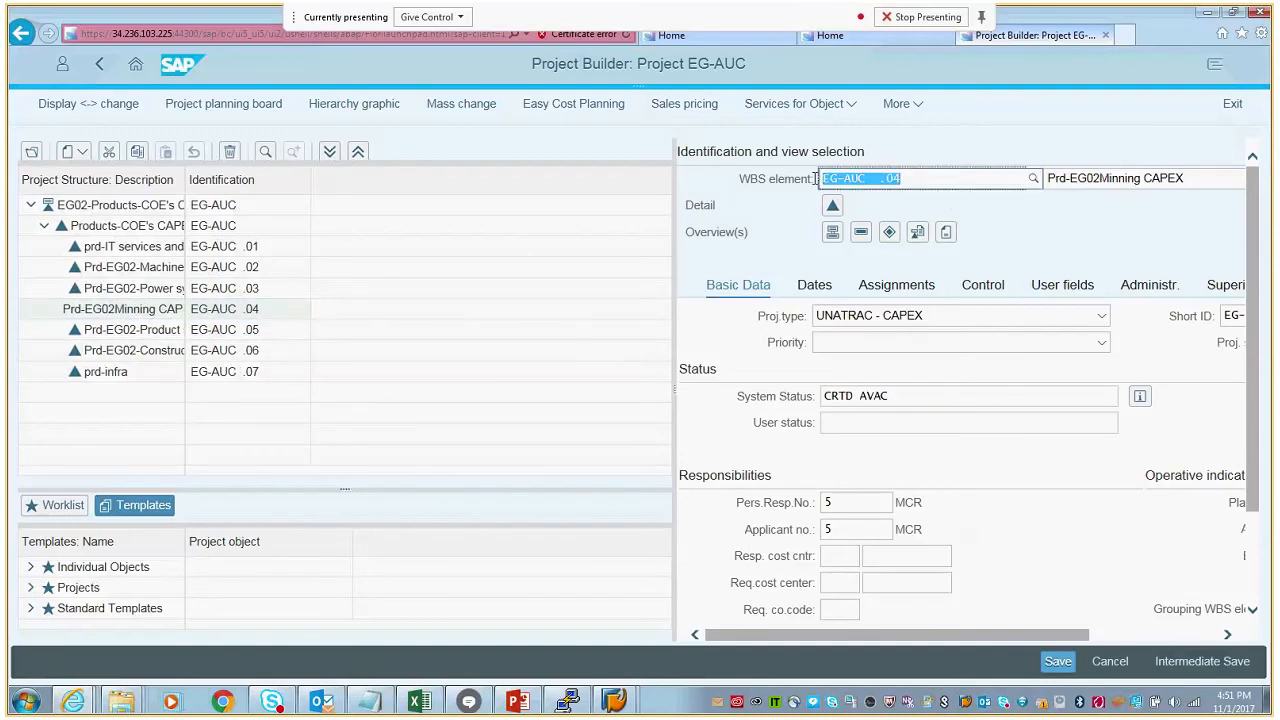
click(372, 702)
drag(345, 189, 252, 189)
key(ctrl+v)
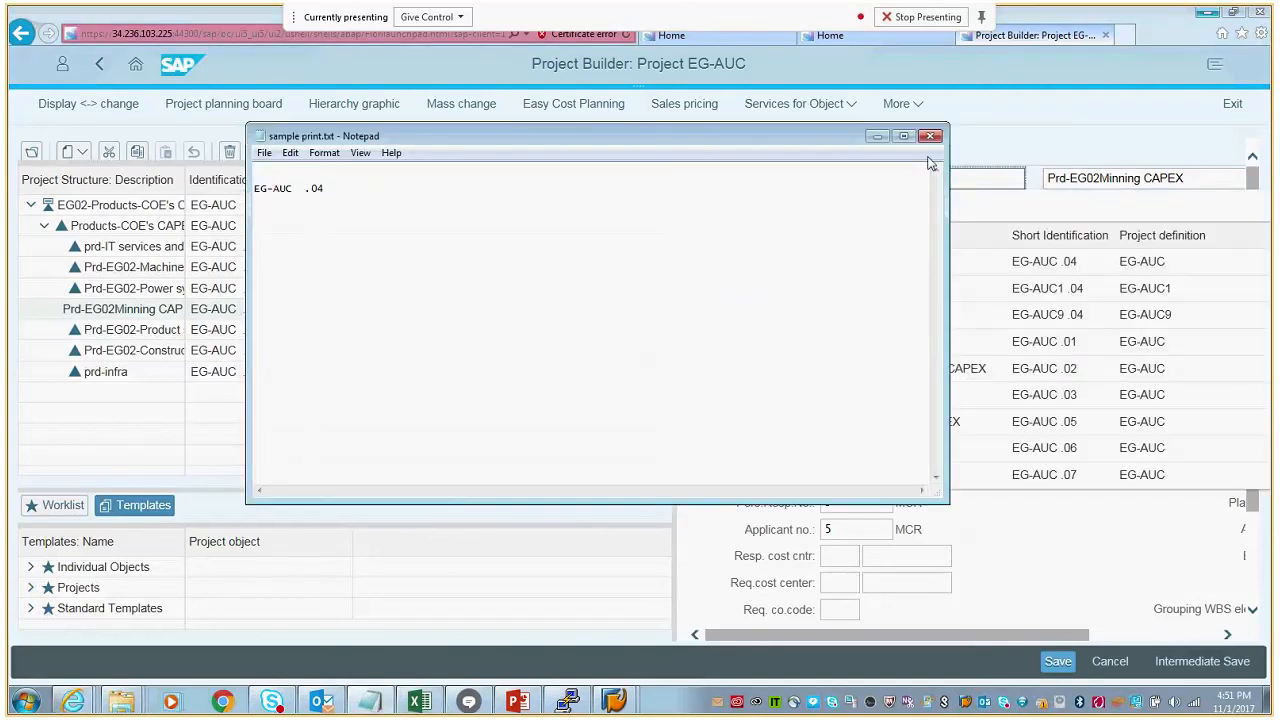
click(876, 137)
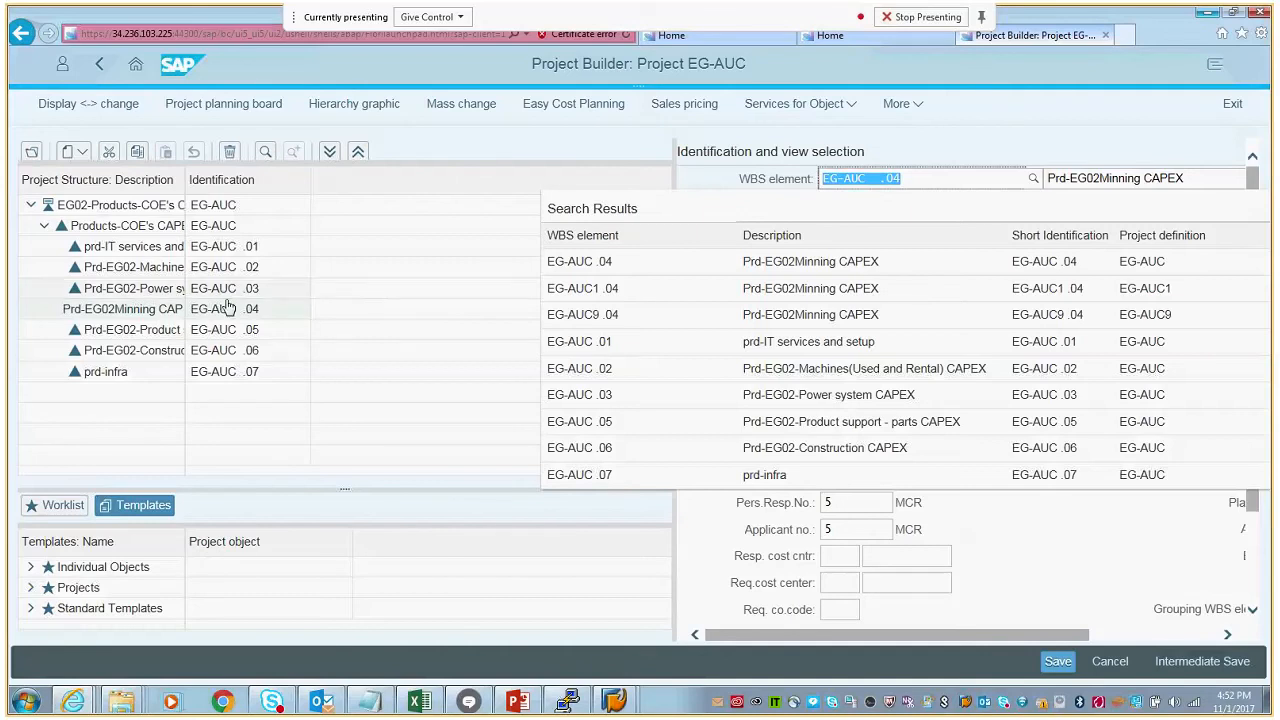
- Examine the Project Builder commands for WBS element EG-AUC .04, including its investment programs options
click(979, 117)
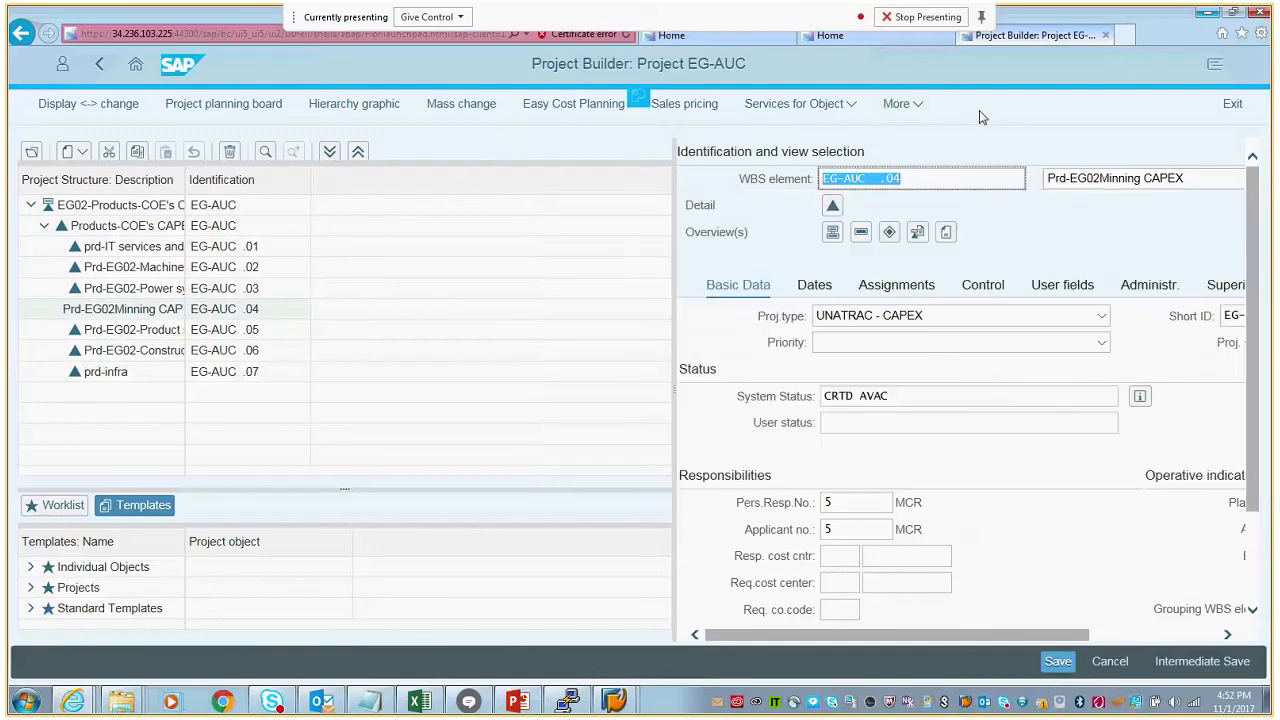
click(917, 108)
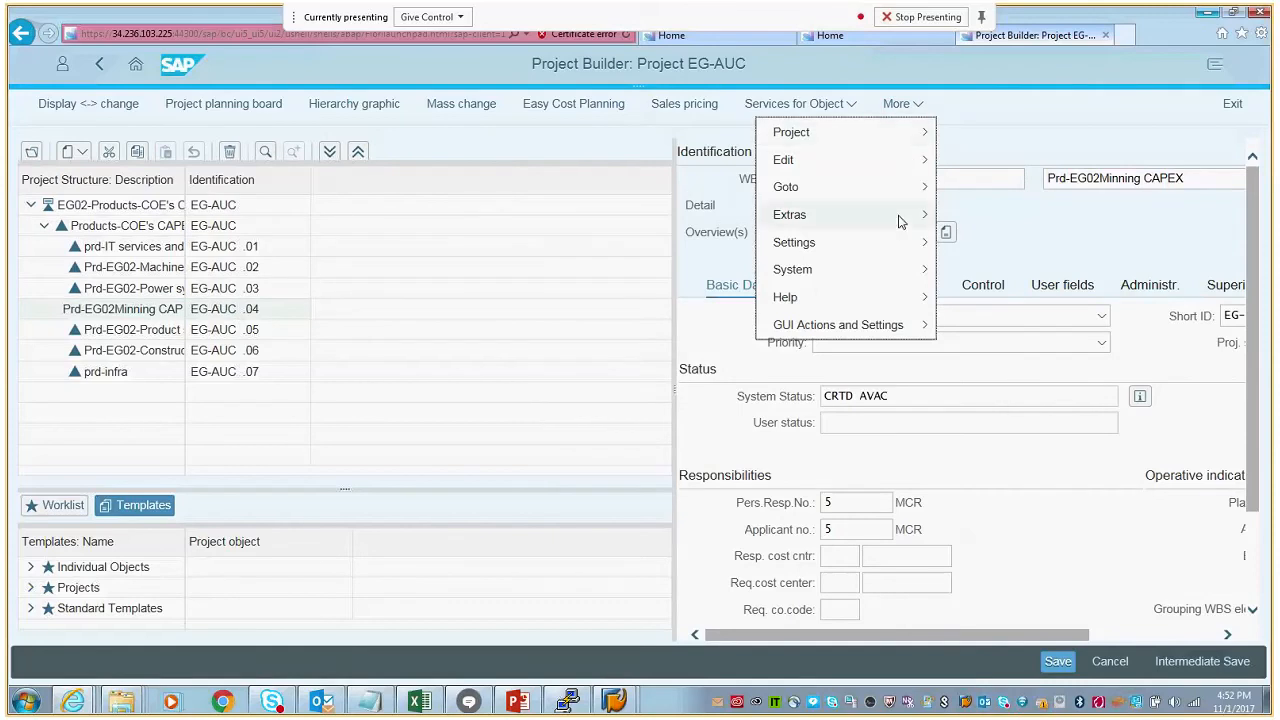
mouse_move(898, 221)
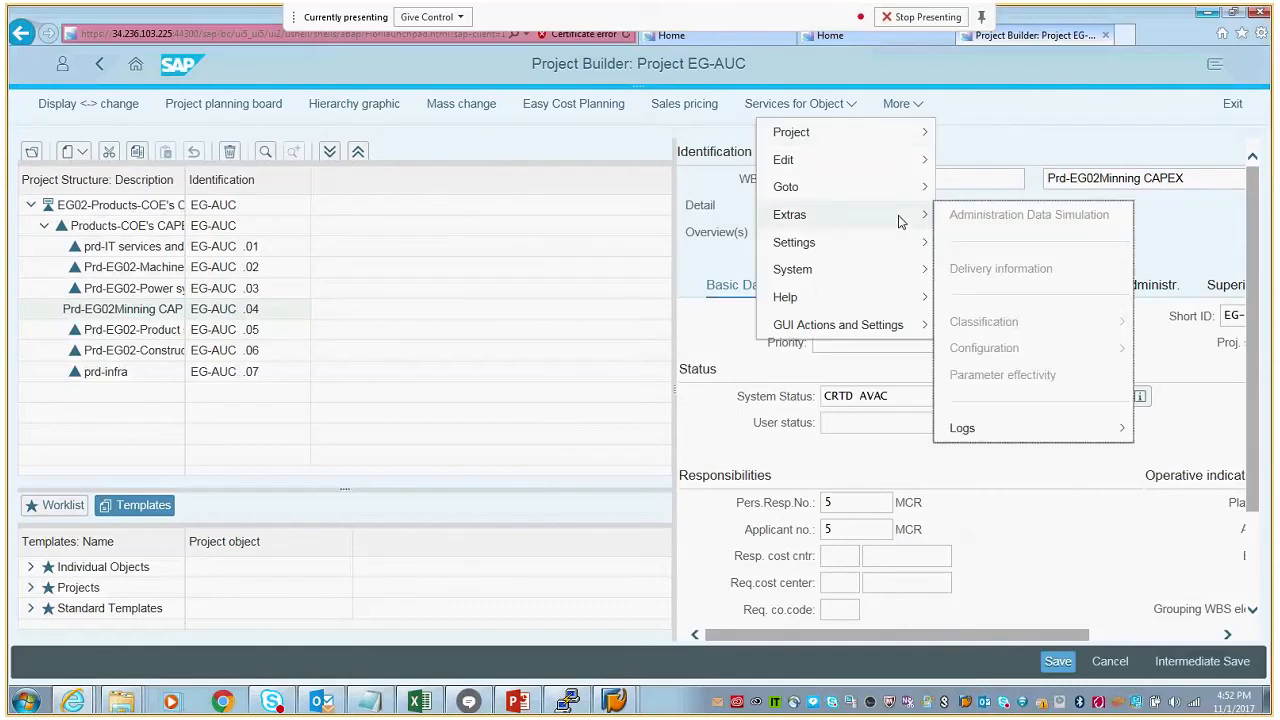
mouse_move(888, 199)
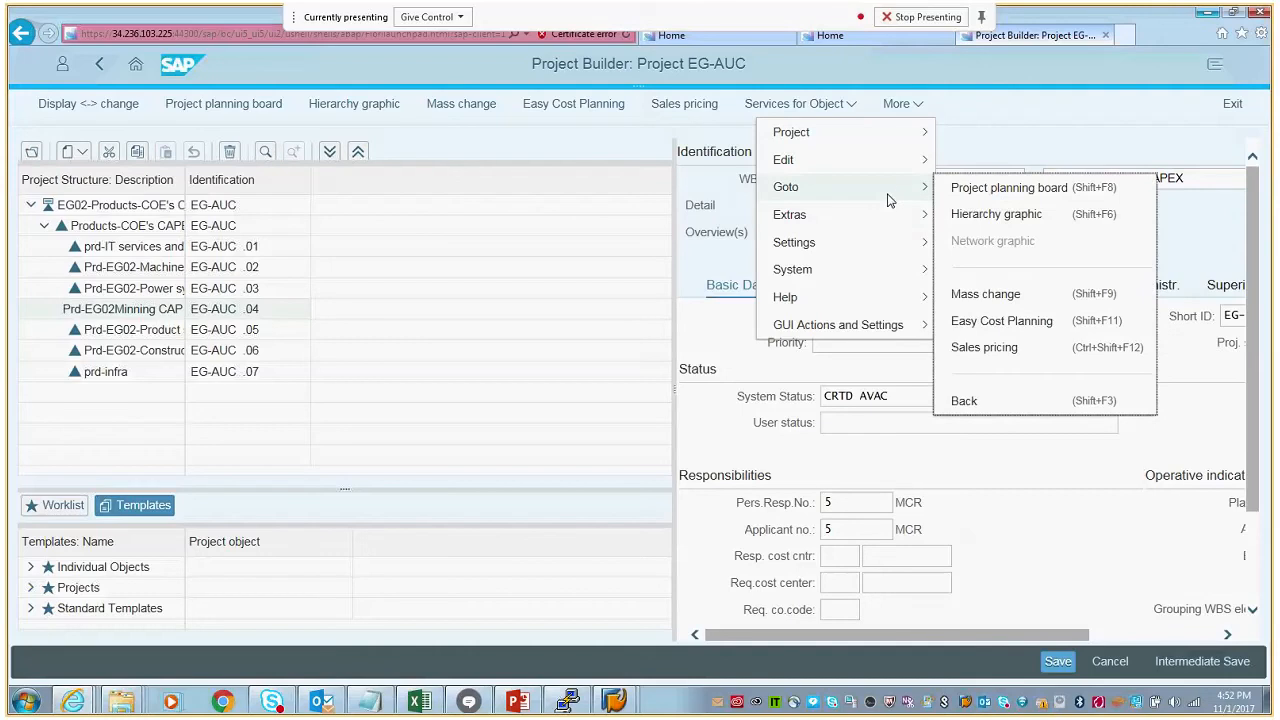
mouse_move(877, 167)
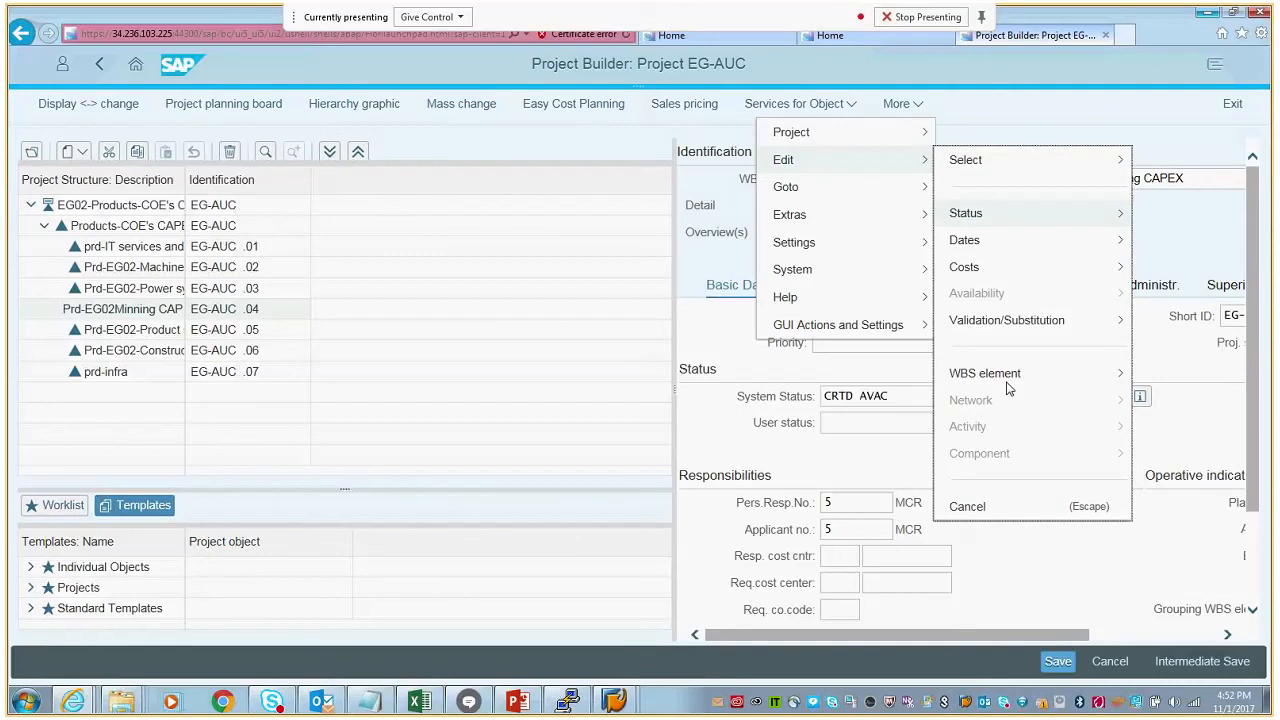
mouse_move(982, 387)
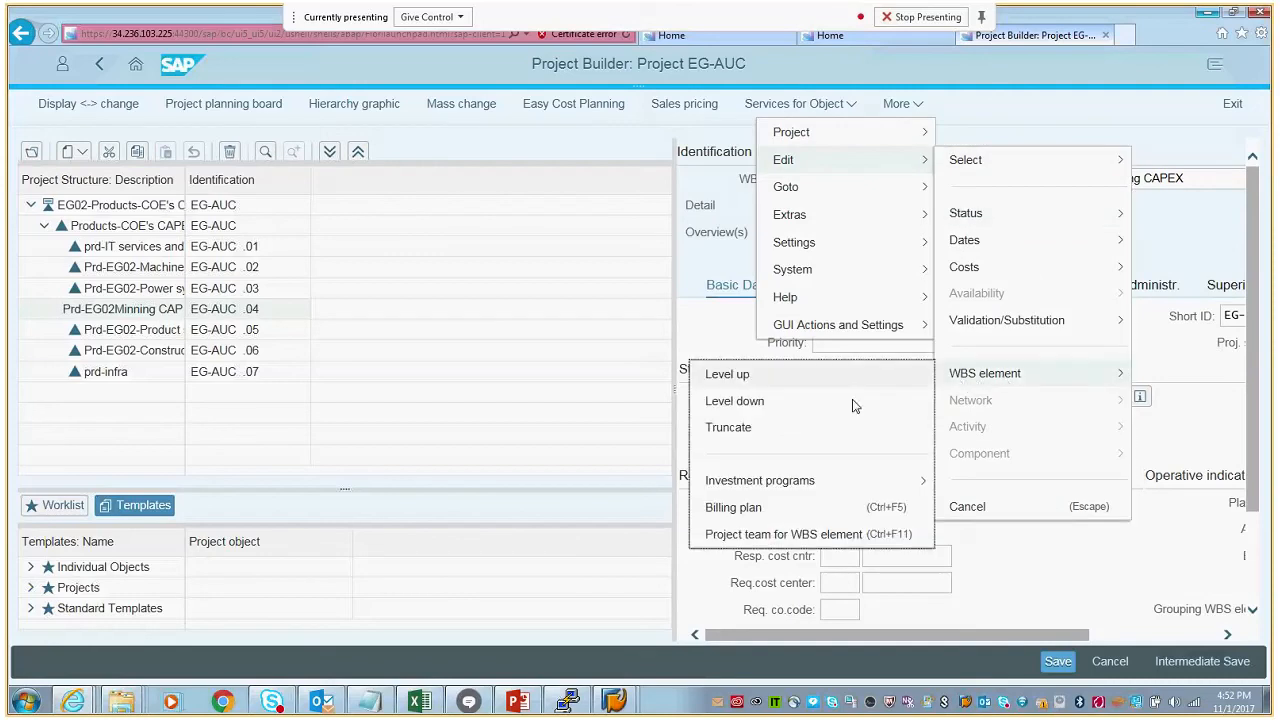
mouse_move(810, 487)
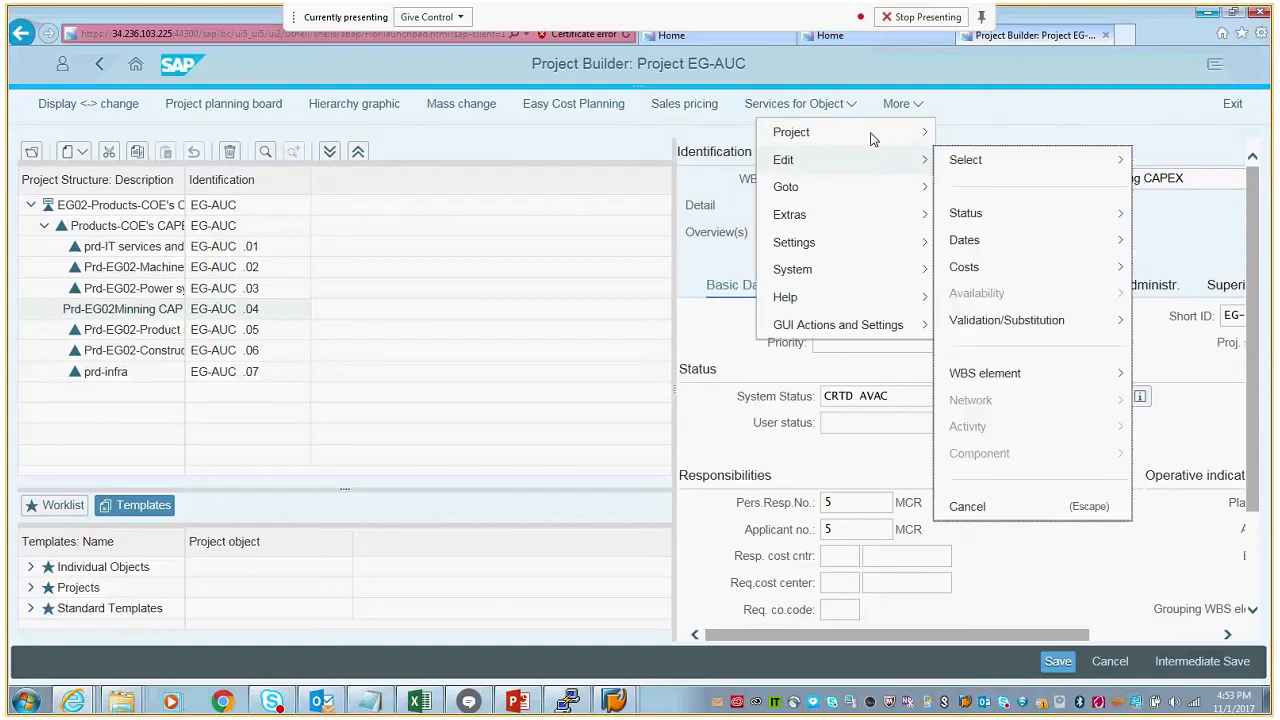
mouse_move(872, 135)
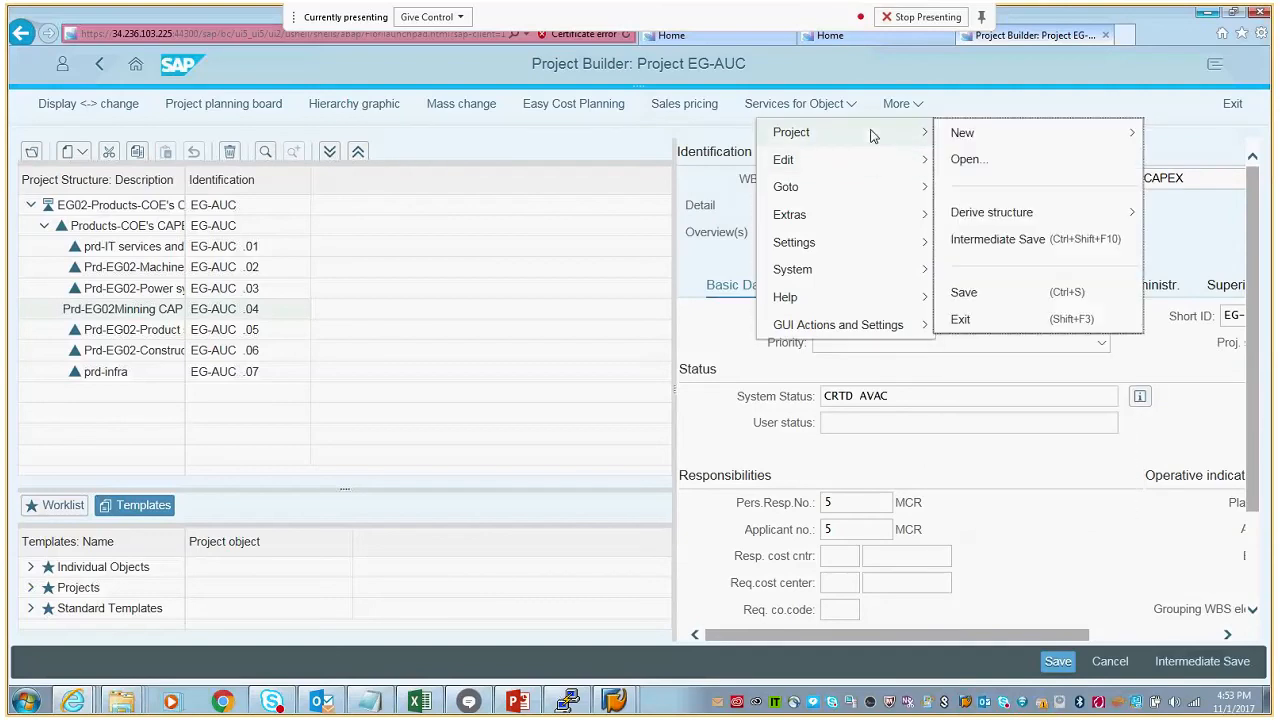
mouse_move(871, 168)
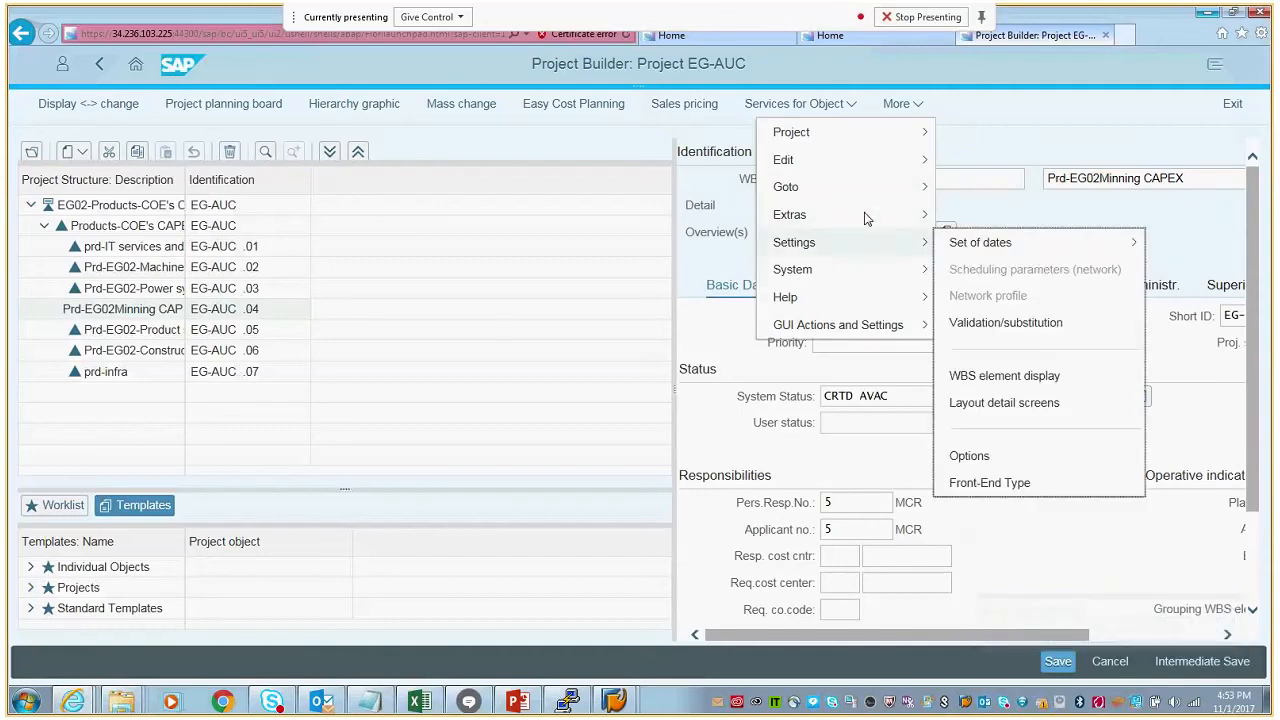
mouse_move(864, 220)
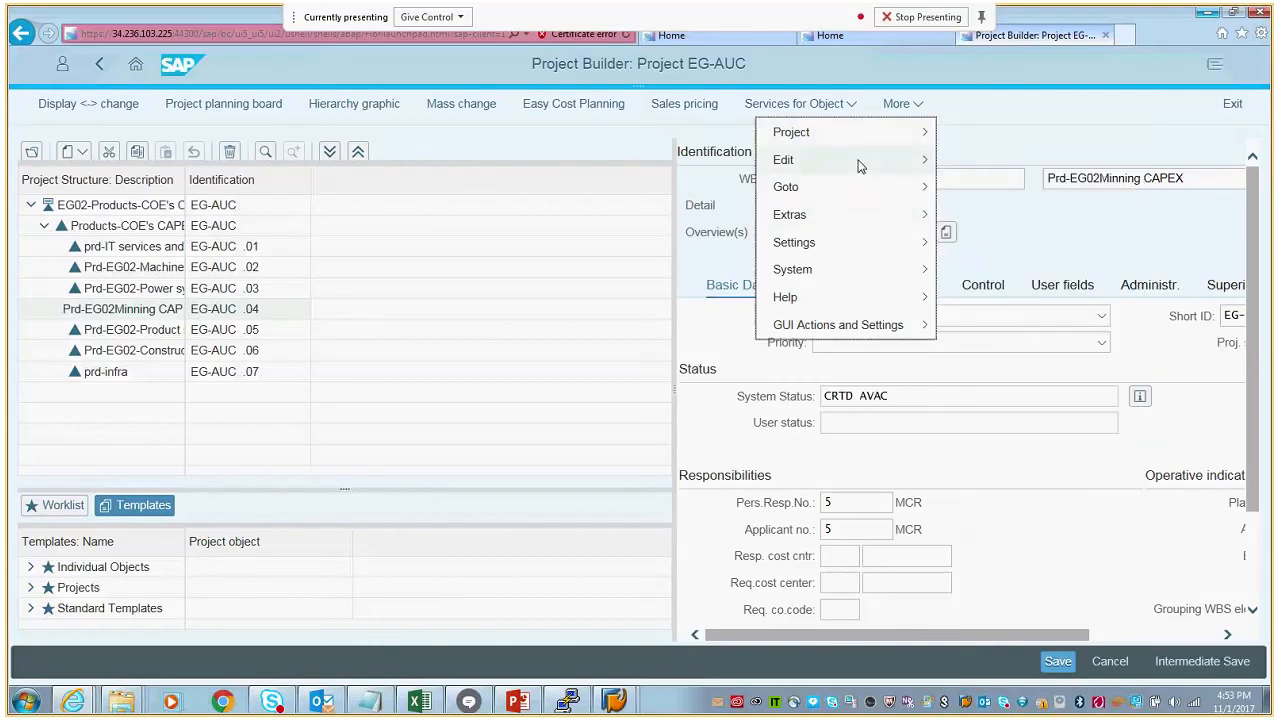
- Release WBS element EG-AUC .04 by setting its status to Release
mouse_move(905, 180)
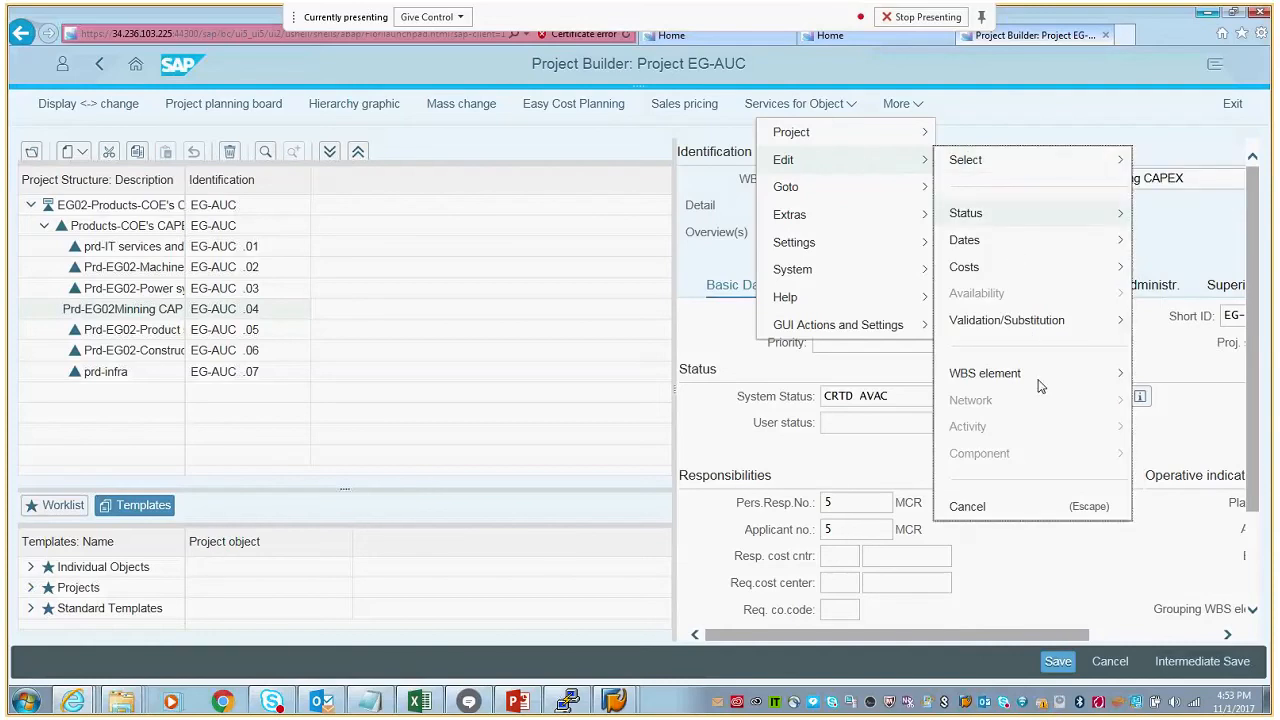
mouse_move(1040, 386)
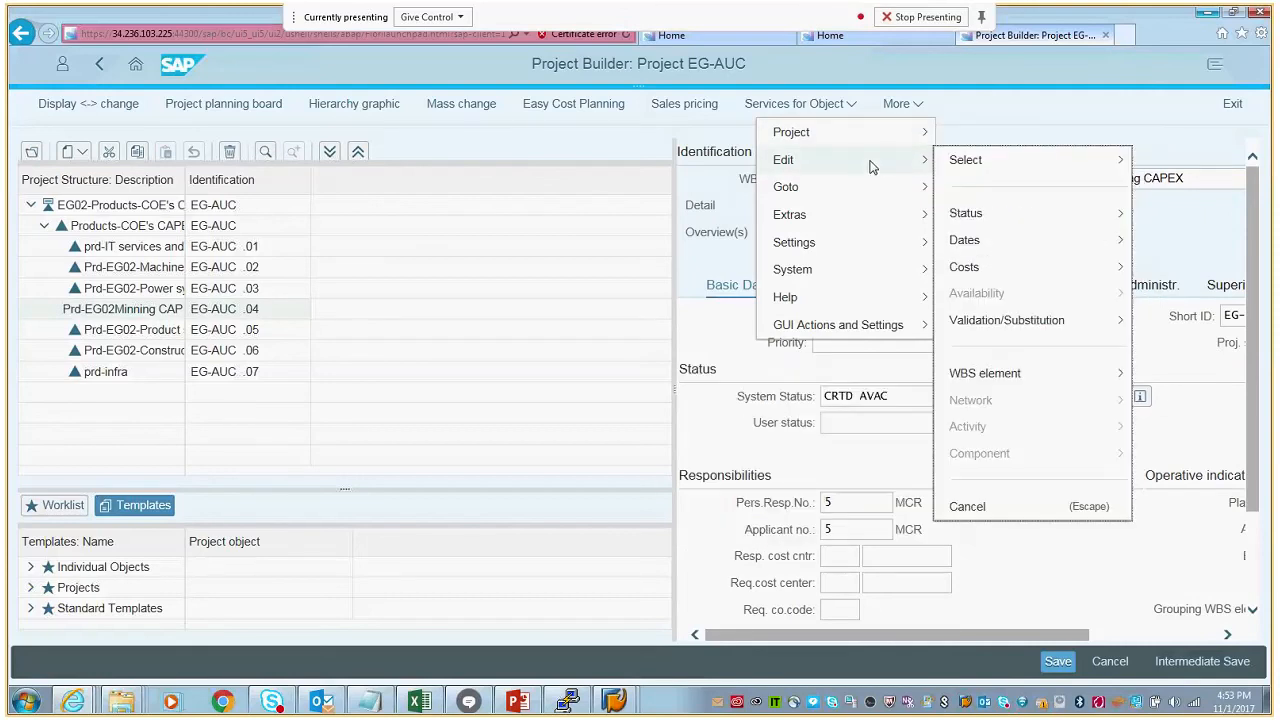
mouse_move(1030, 160)
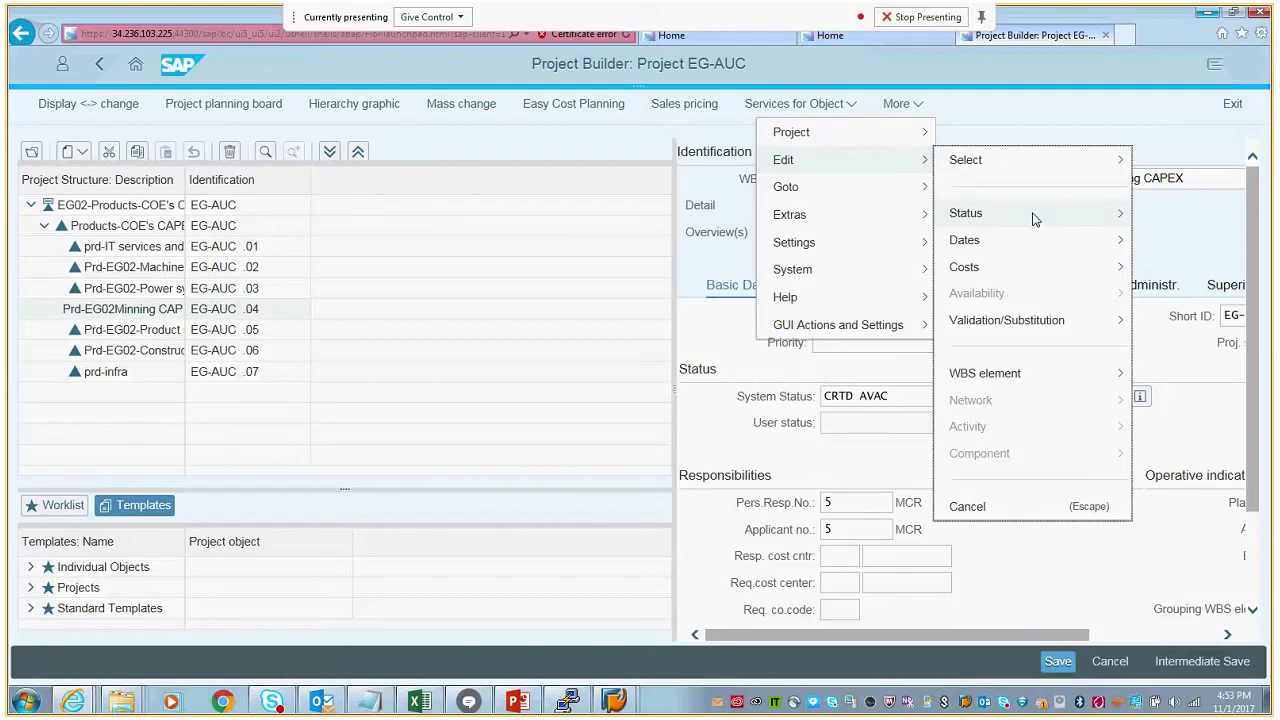
mouse_move(1035, 219)
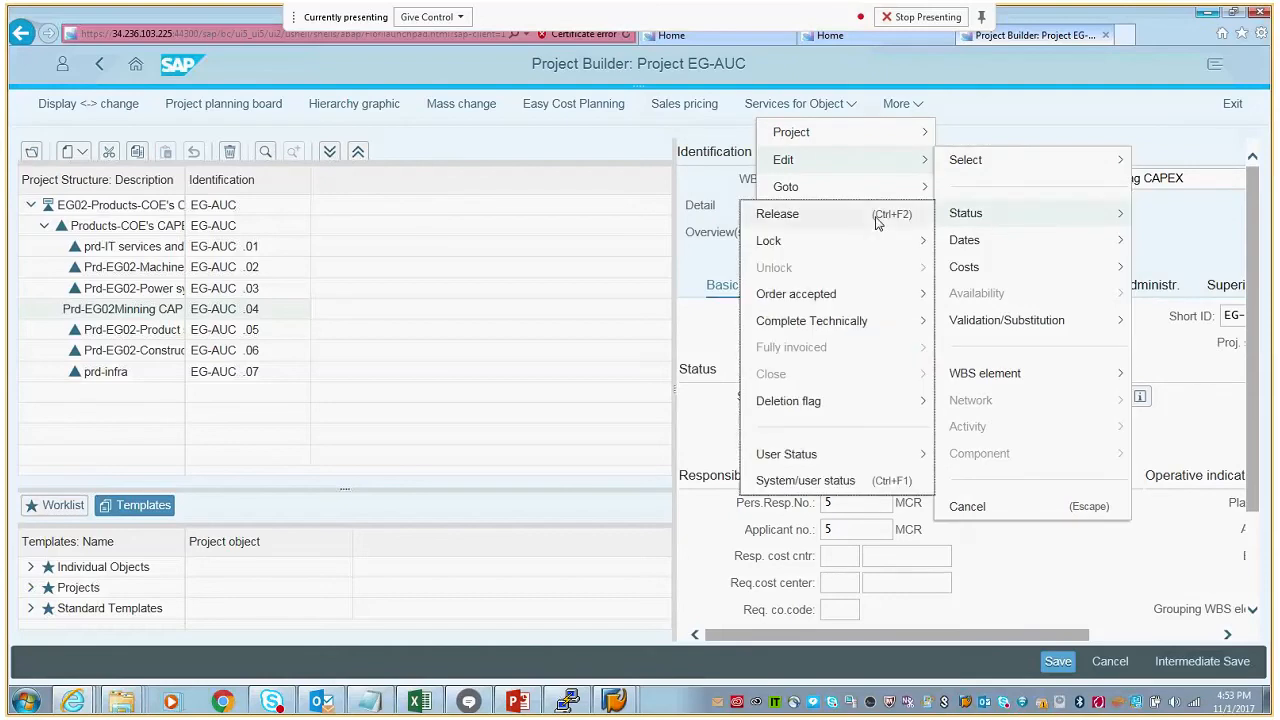
click(877, 218)
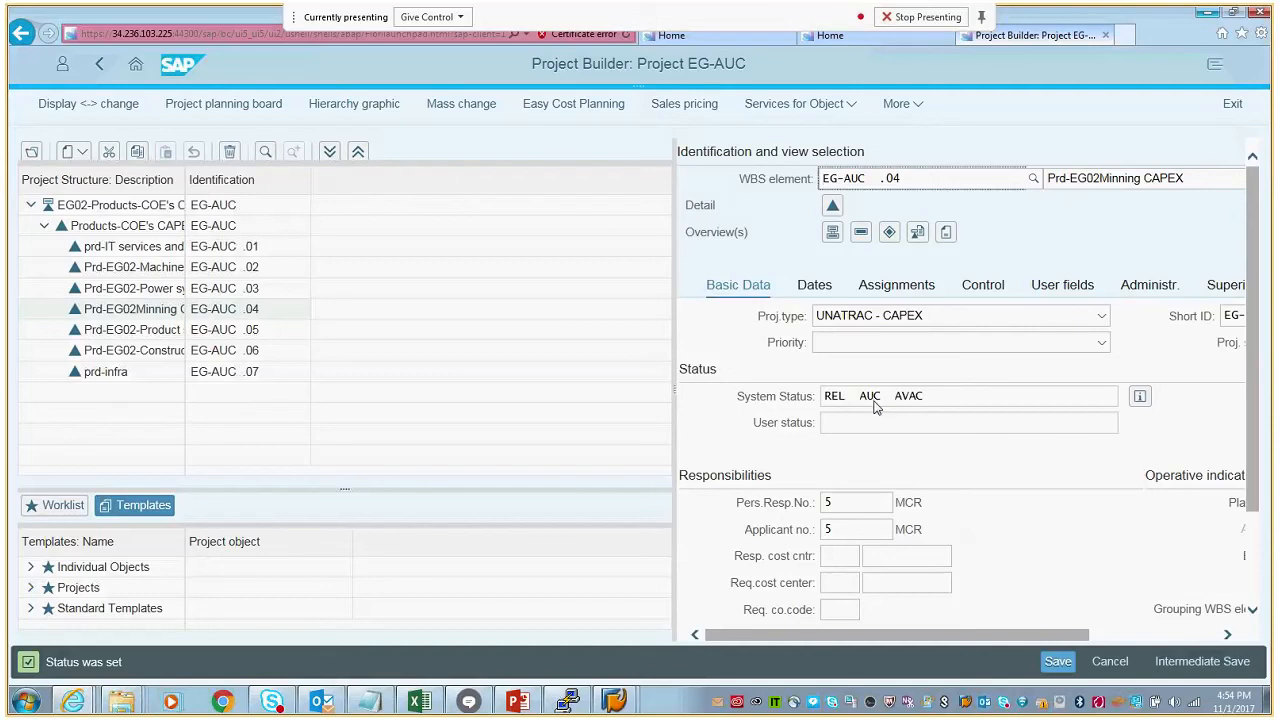
- Start creating an asset under construction for WBS element EG-AUC .04 from its investment programs options
click(919, 108)
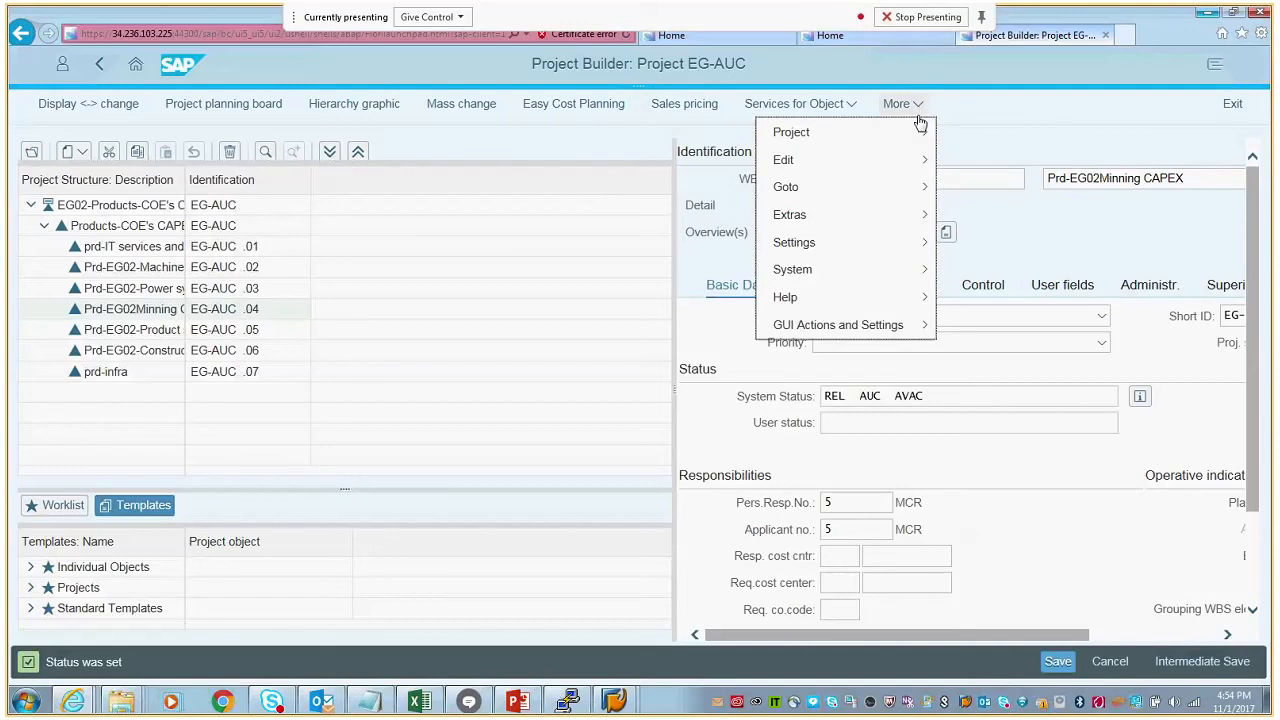
mouse_move(907, 141)
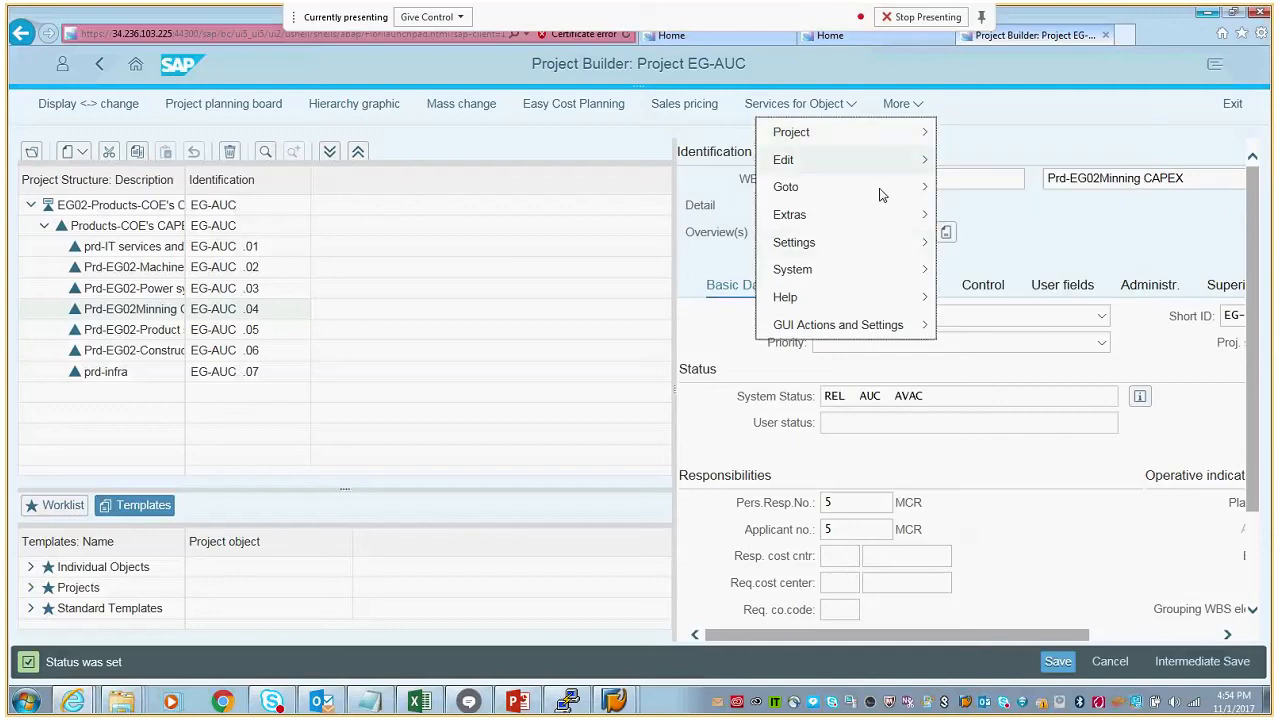
mouse_move(880, 194)
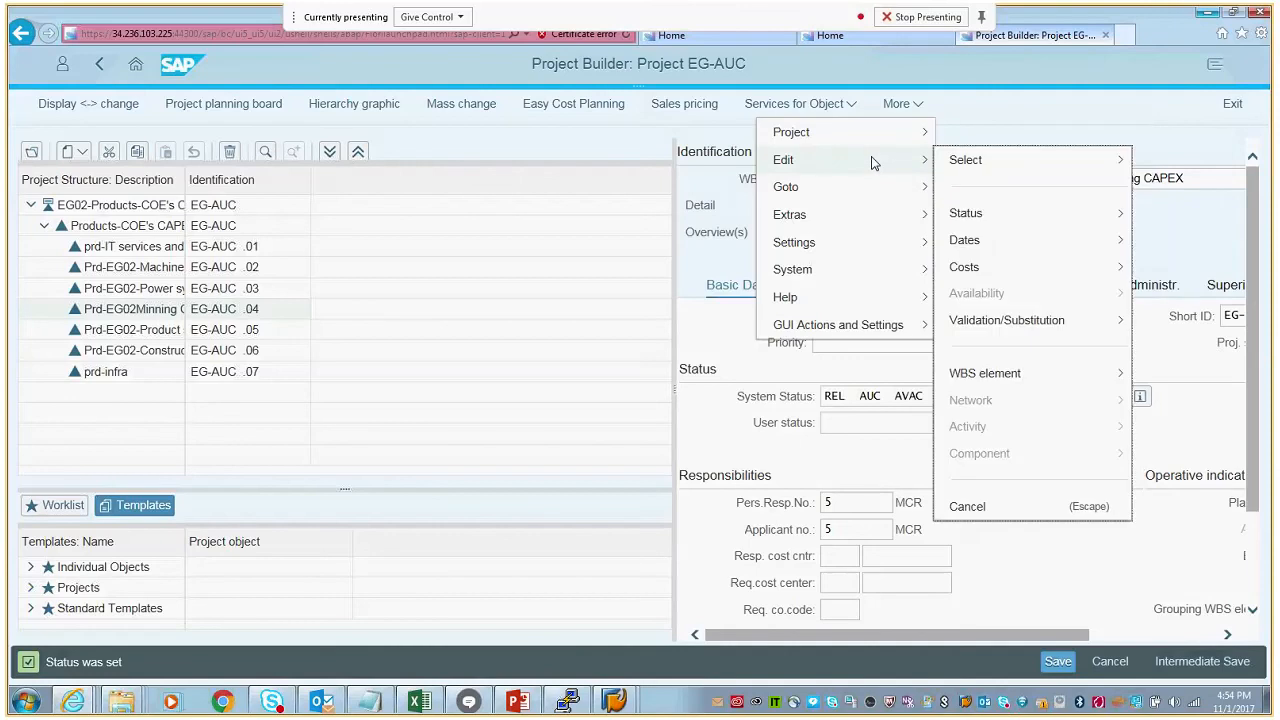
mouse_move(1017, 376)
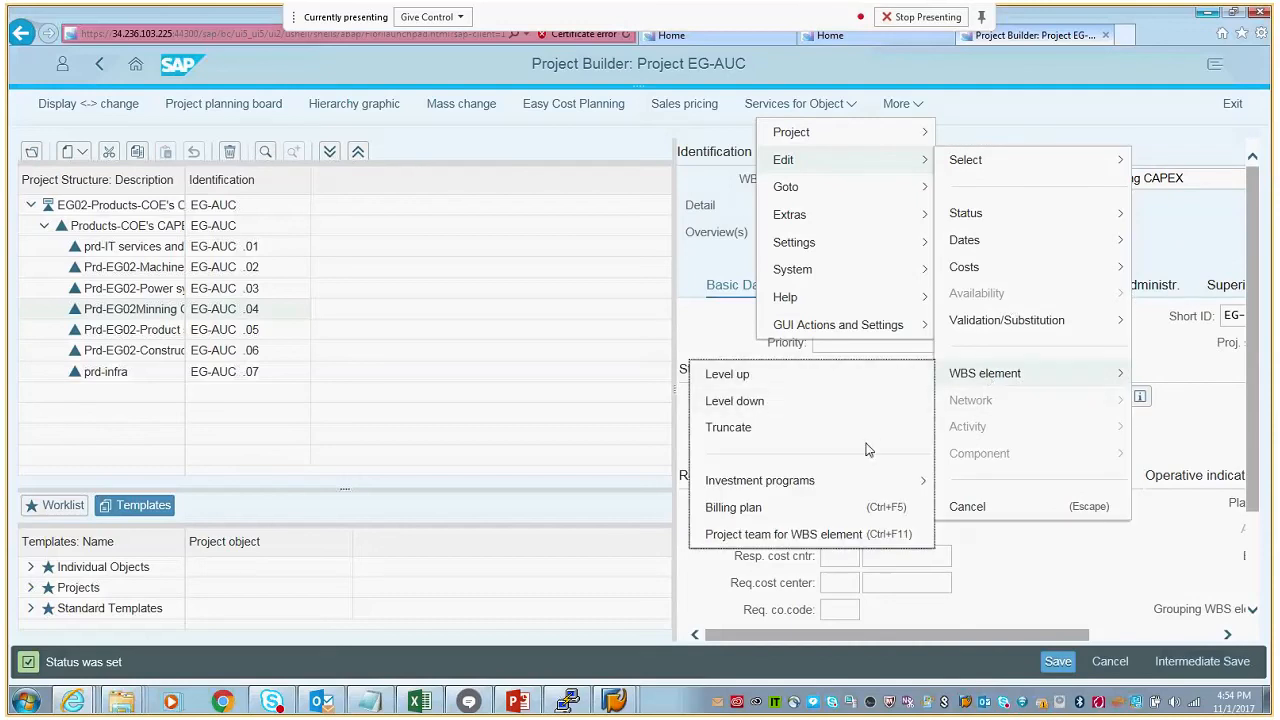
mouse_move(861, 487)
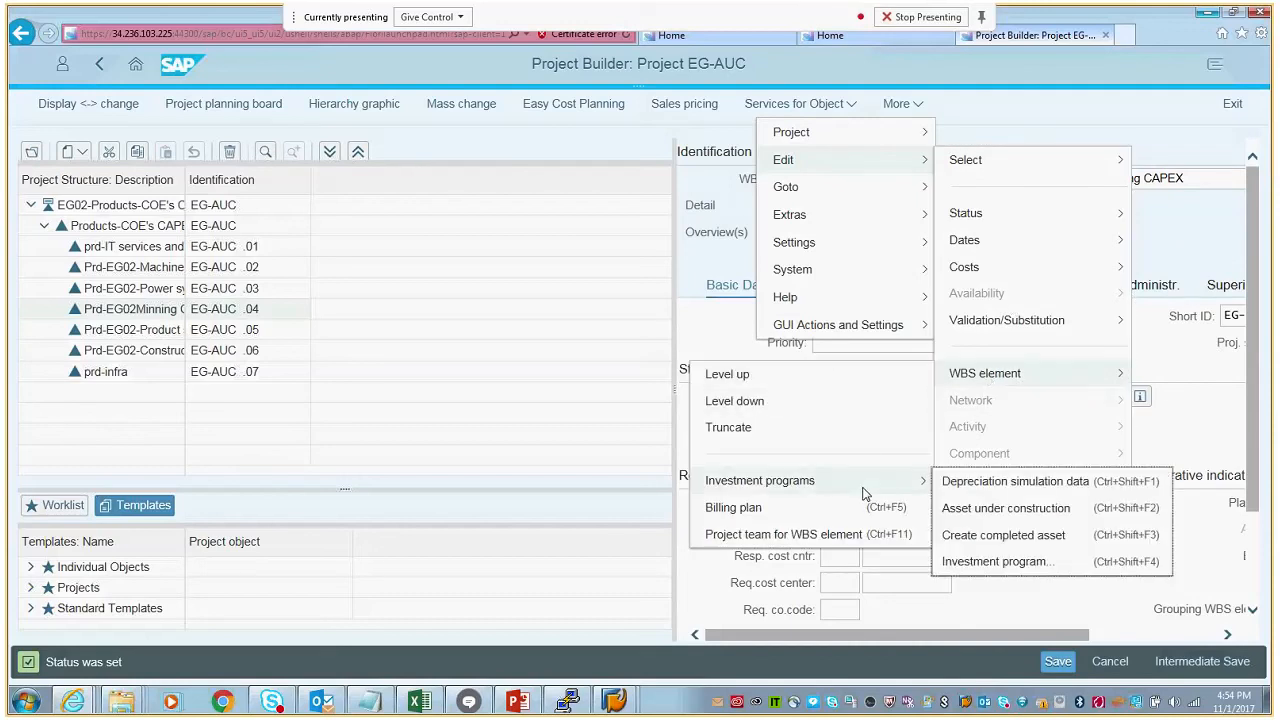
click(955, 512)
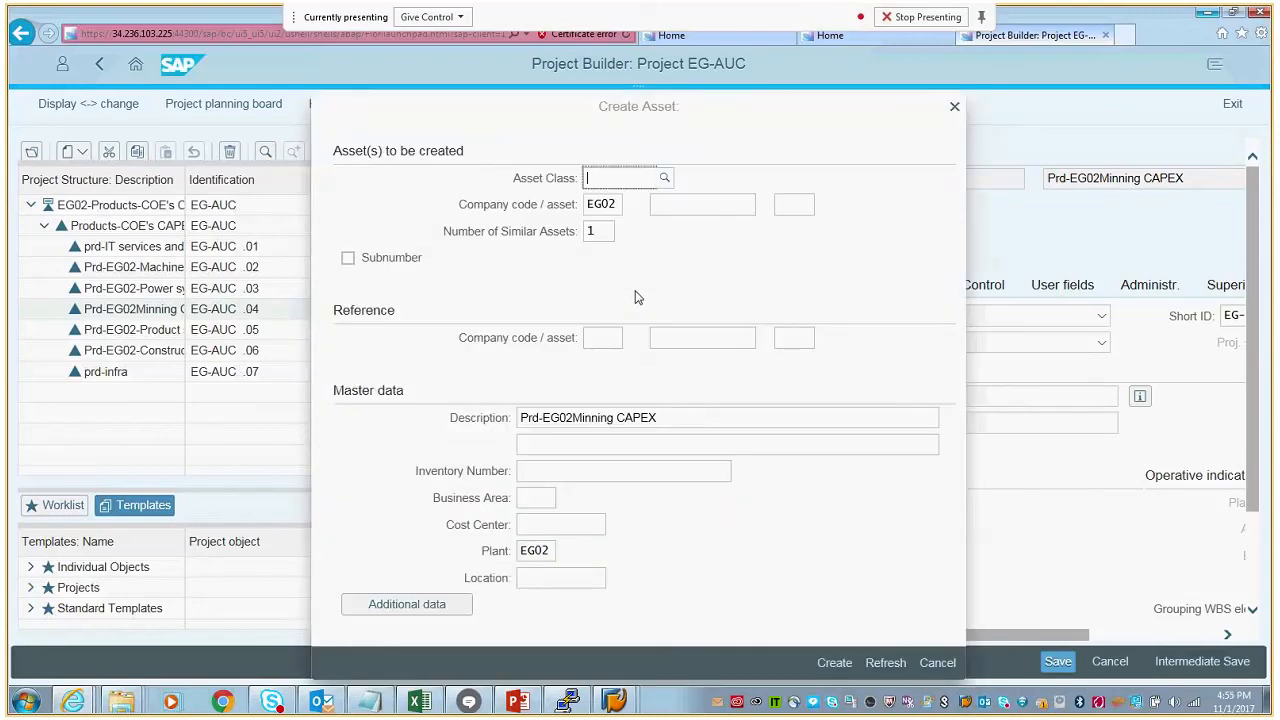
- Look up the asset classes of company code EG02 and set the asset class to 4000, Assets under Construction
click(665, 182)
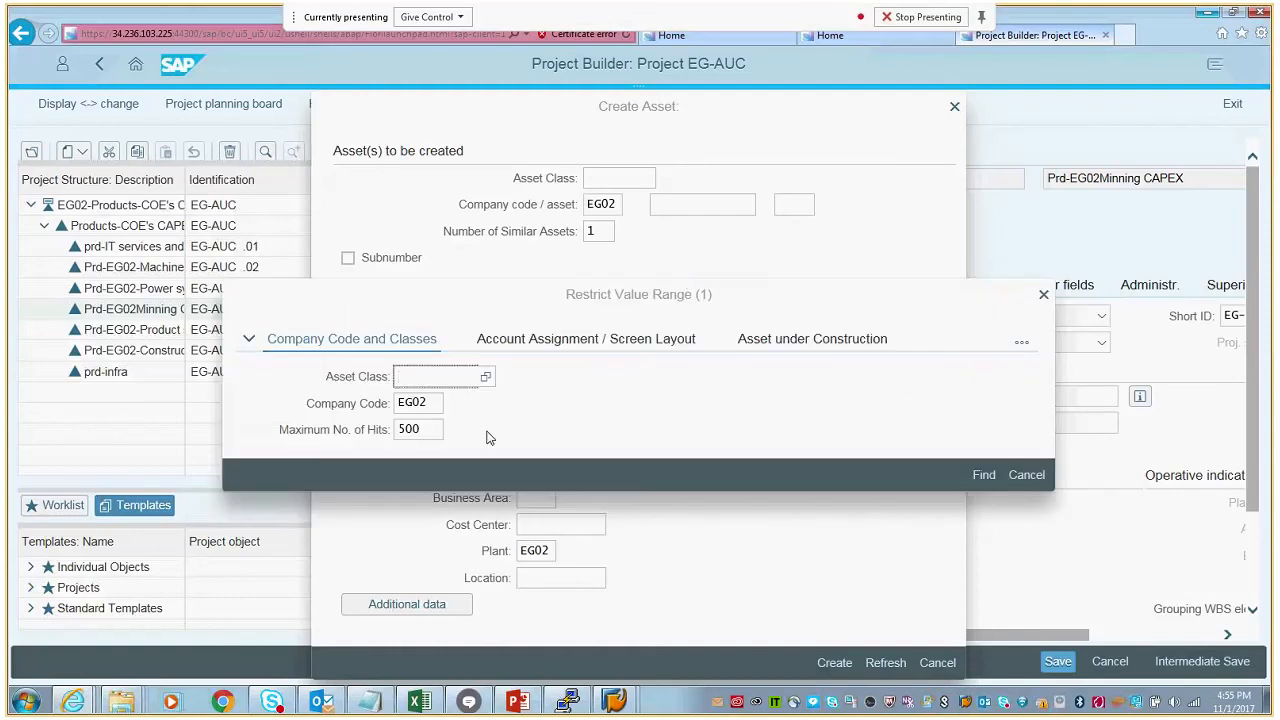
click(983, 478)
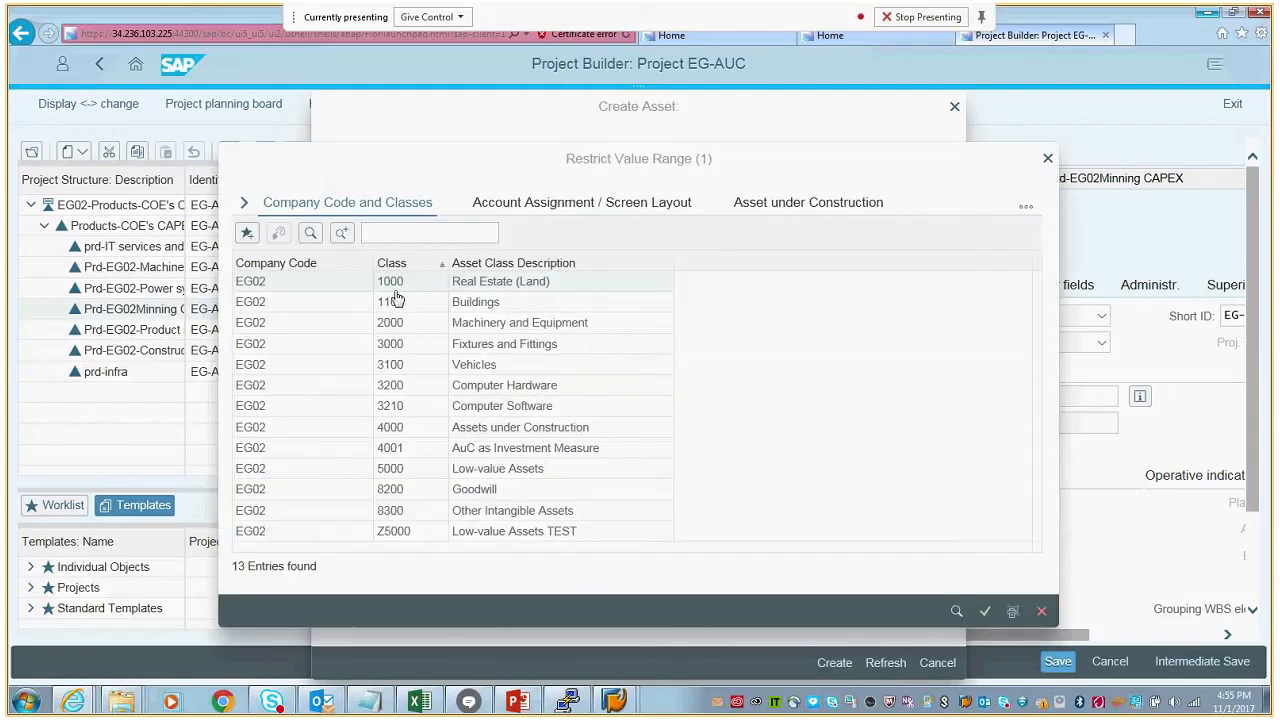
click(393, 428)
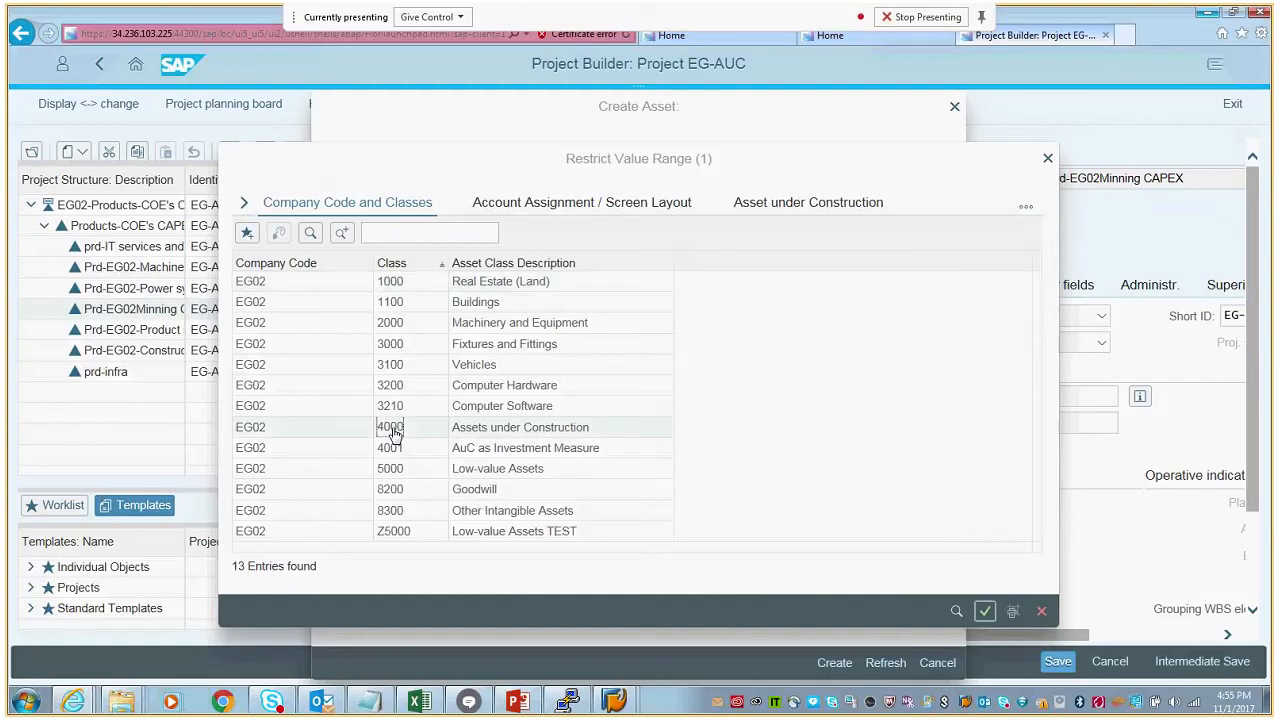
double_click(422, 431)
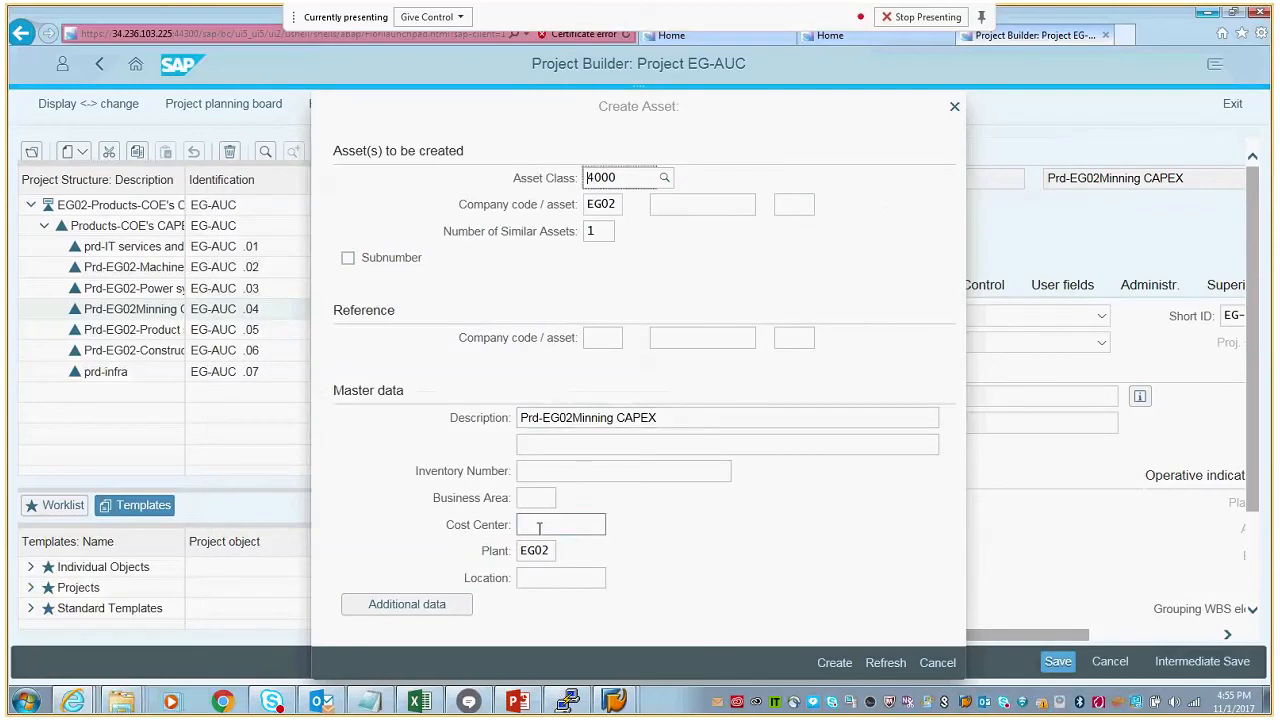
- Open the value search for the new asset's cost center and search company code EG02 for "eg"
click(609, 533)
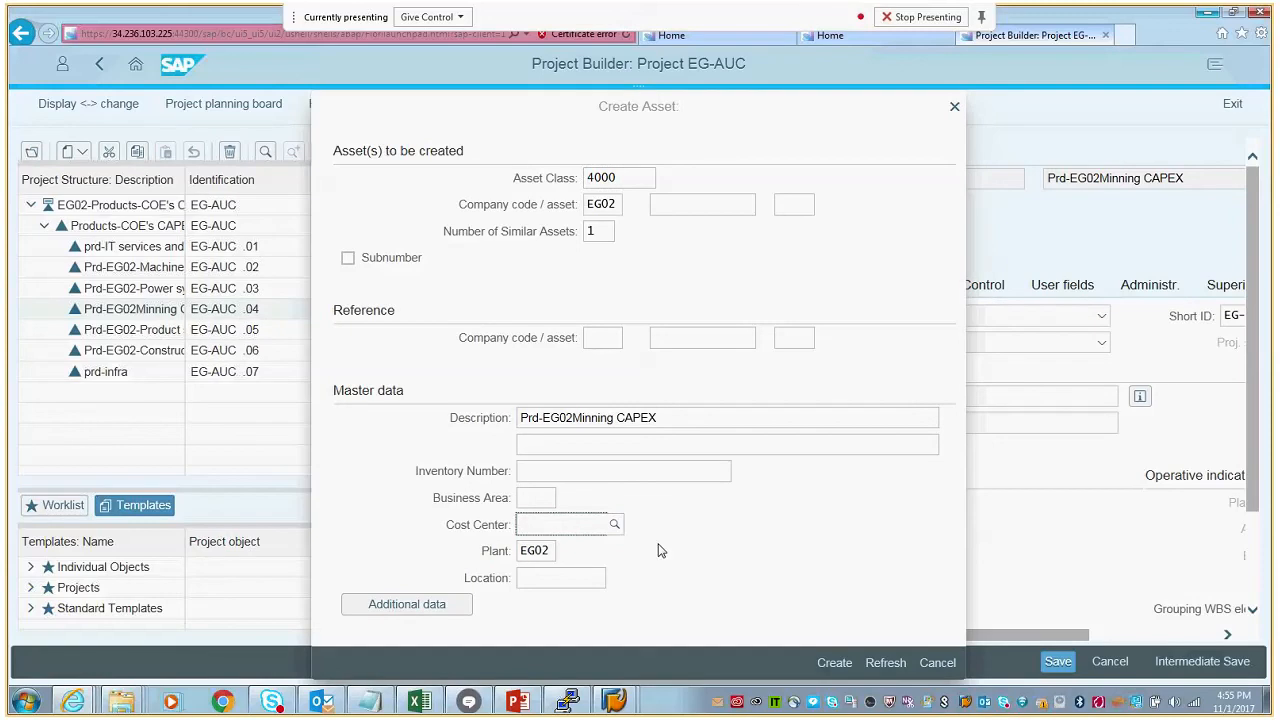
click(702, 544)
click(598, 524)
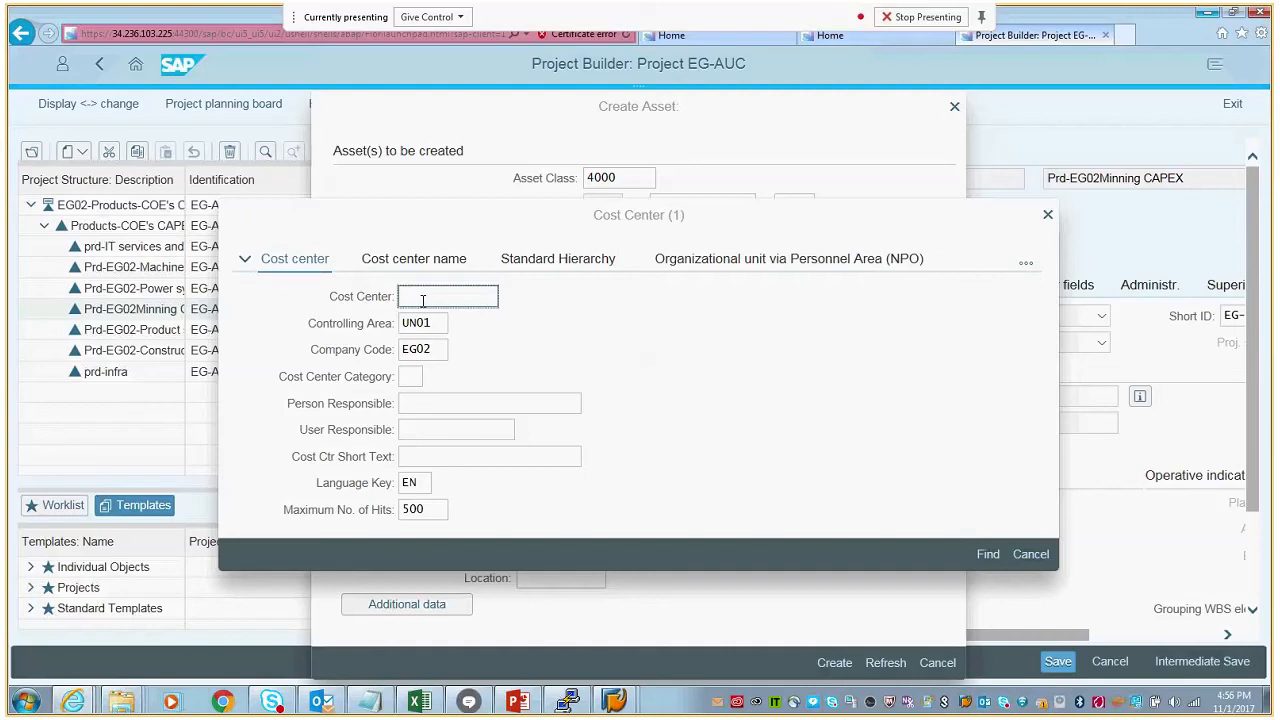
text(eg)
click(987, 558)
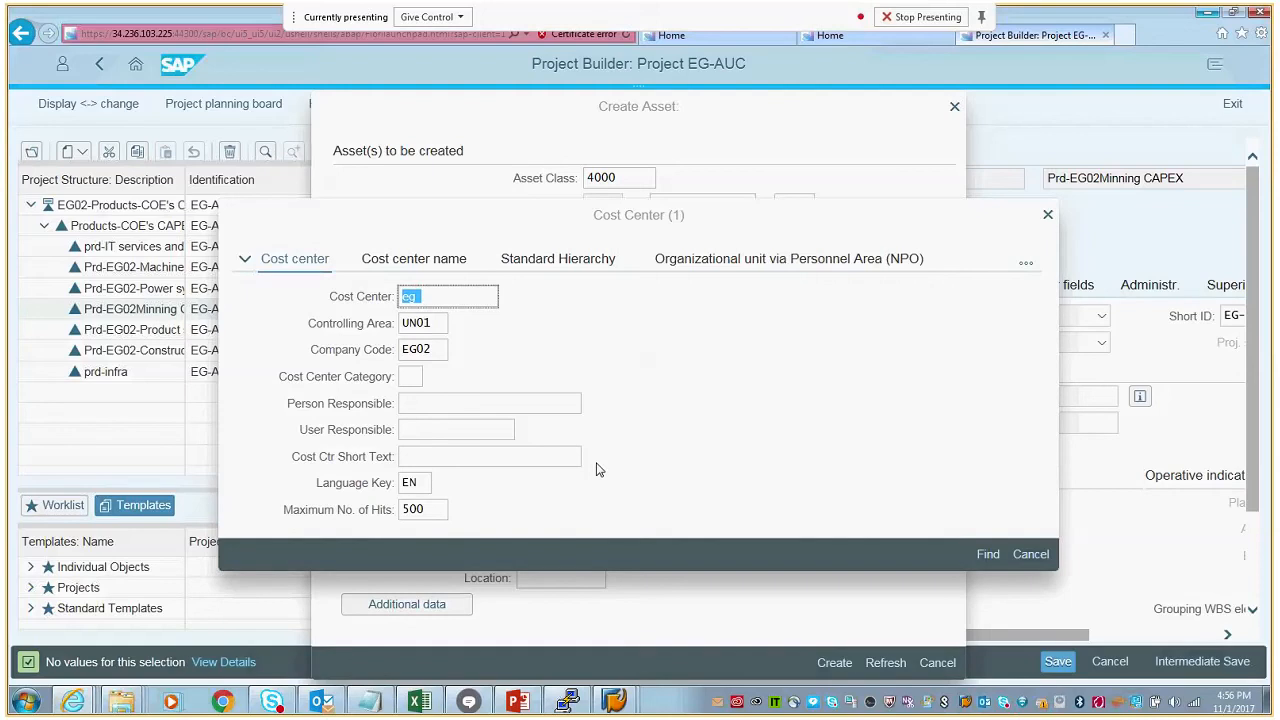
- Clear the cost center search term, list all EG02 cost centers, and assign EG01010101 to the new asset
click(438, 300)
key(BackSpace)
key(BackSpace)
text(eg)
key(BackSpace)
key(BackSpace)
click(987, 557)
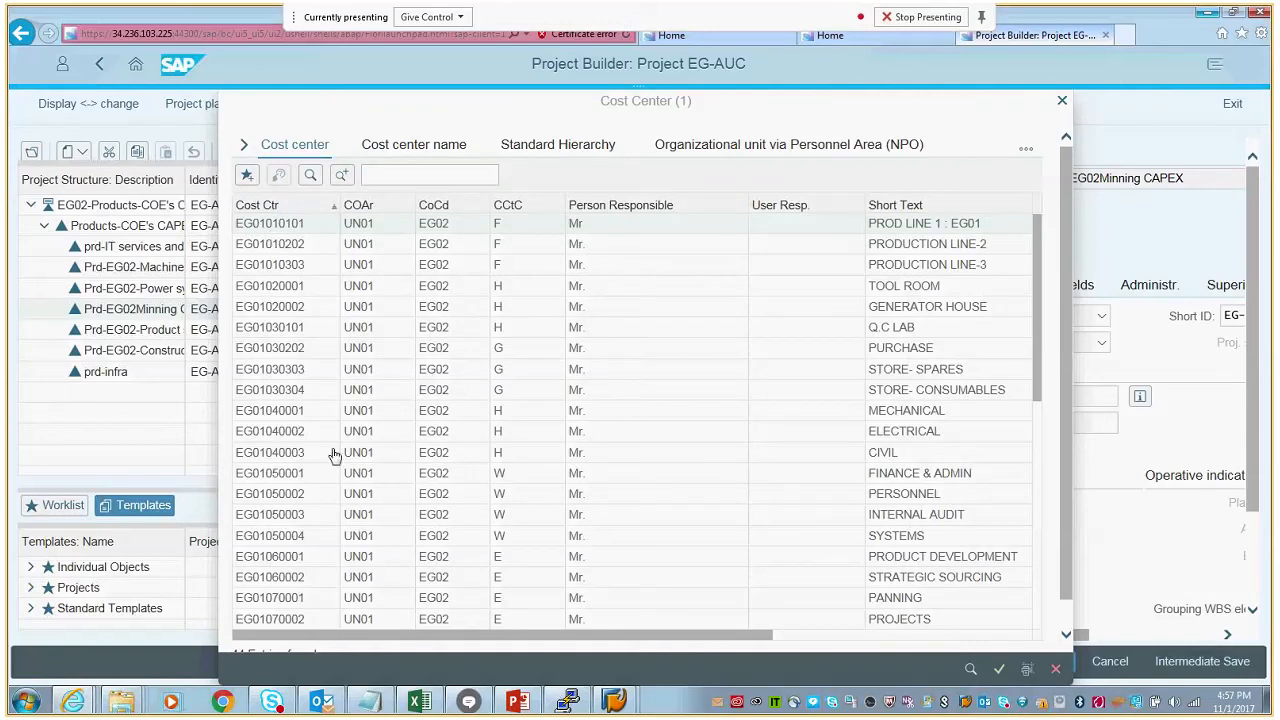
click(272, 226)
click(272, 226)
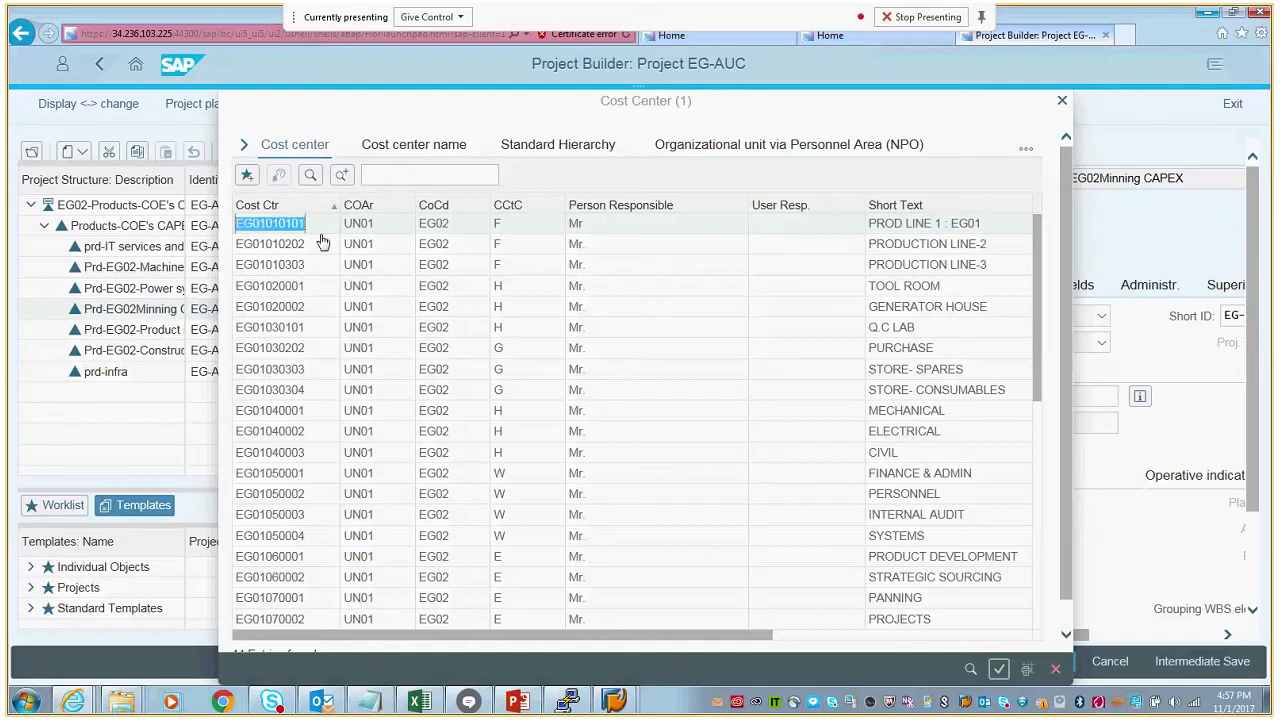
key(Return)
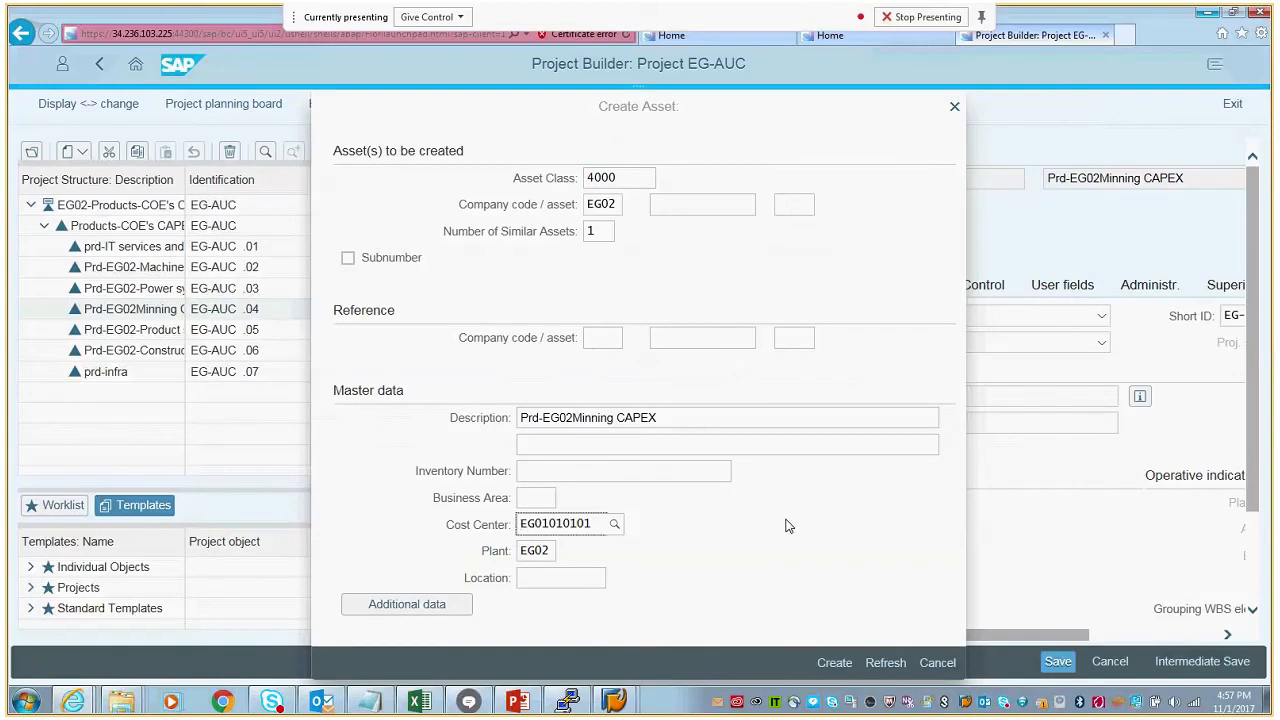
- Create the asset under construction with the entered data and save project EG-AUC
click(834, 663)
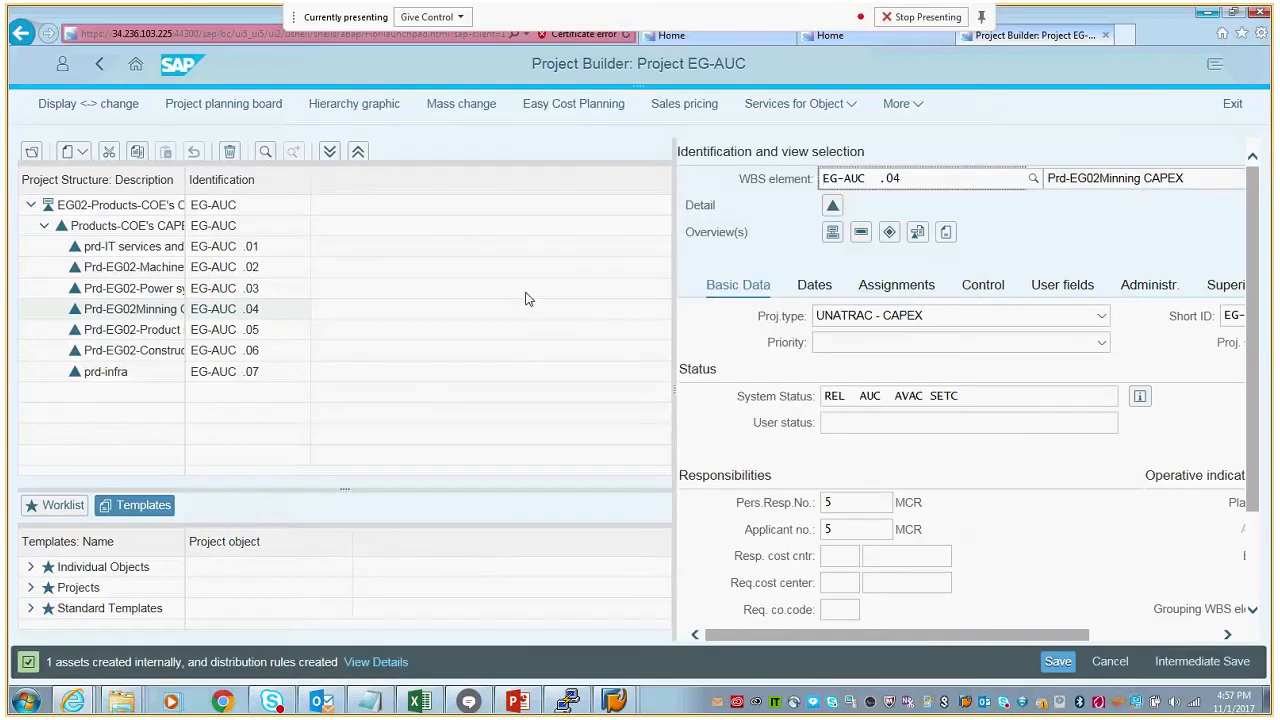
click(919, 106)
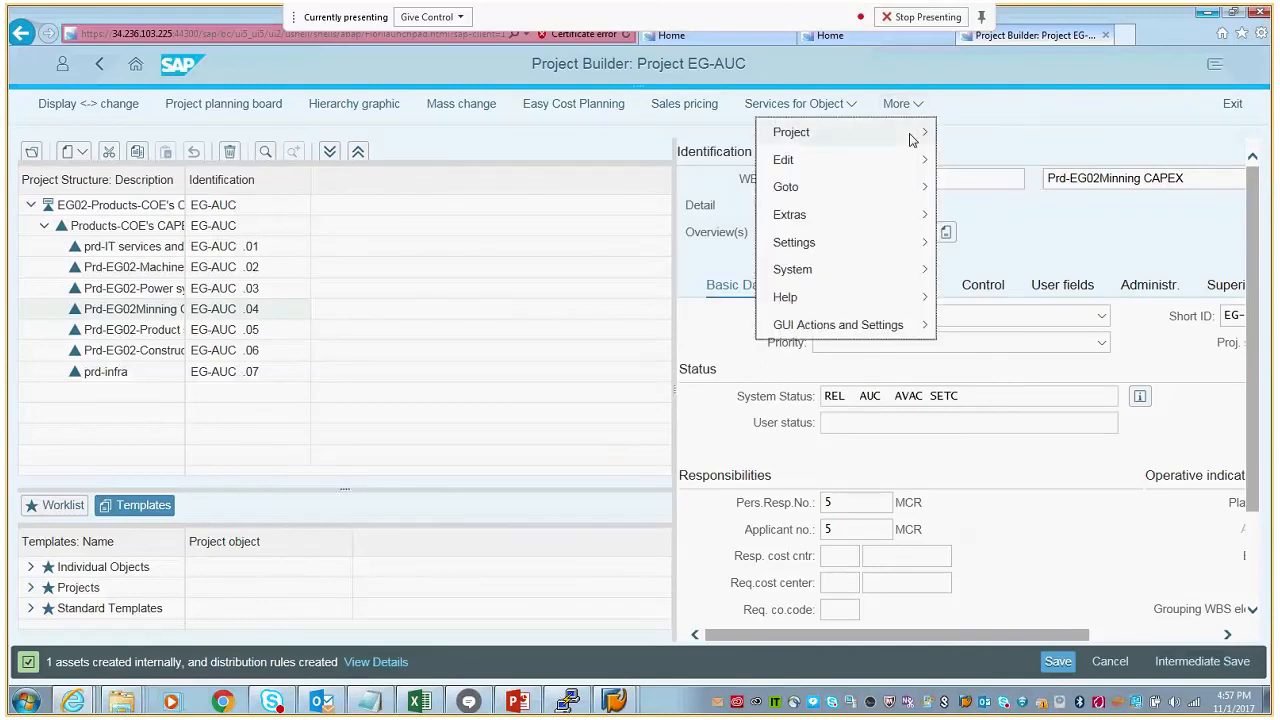
mouse_move(912, 140)
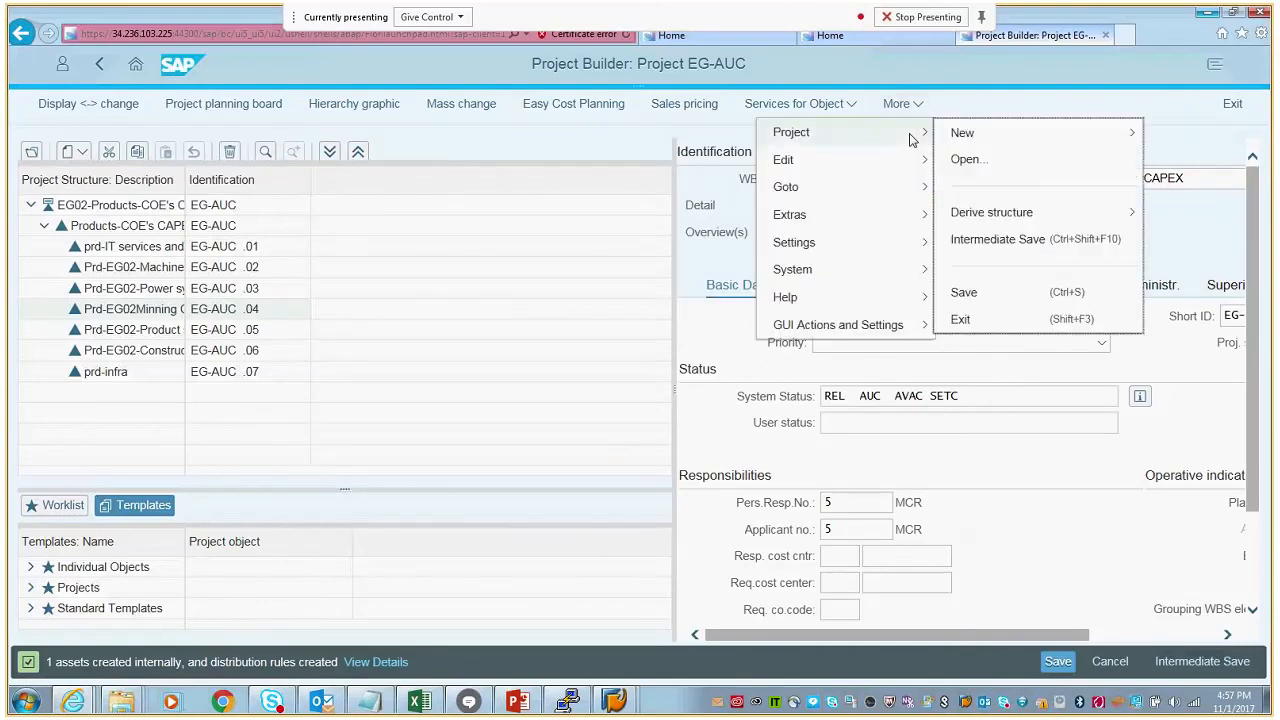
click(985, 298)
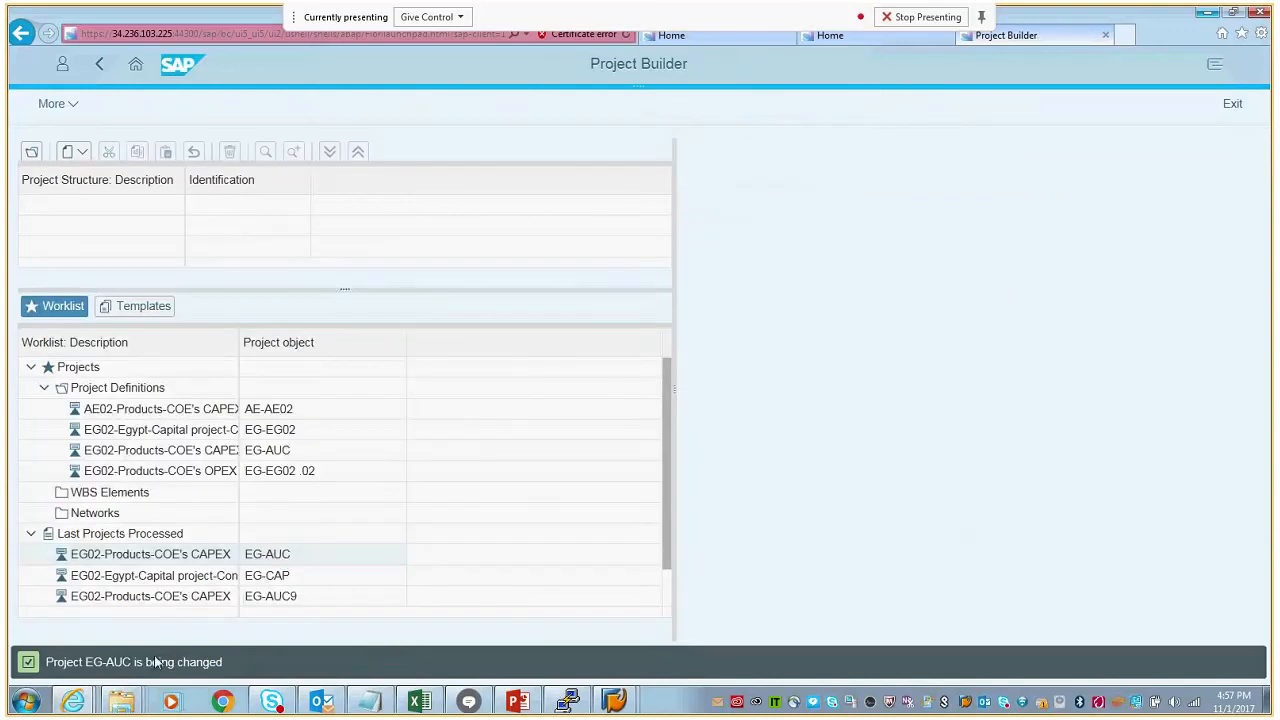
- Reopen project EG-AUC from the last processed projects, expand its structure, and display WBS element EG-AUC .04
click(258, 558)
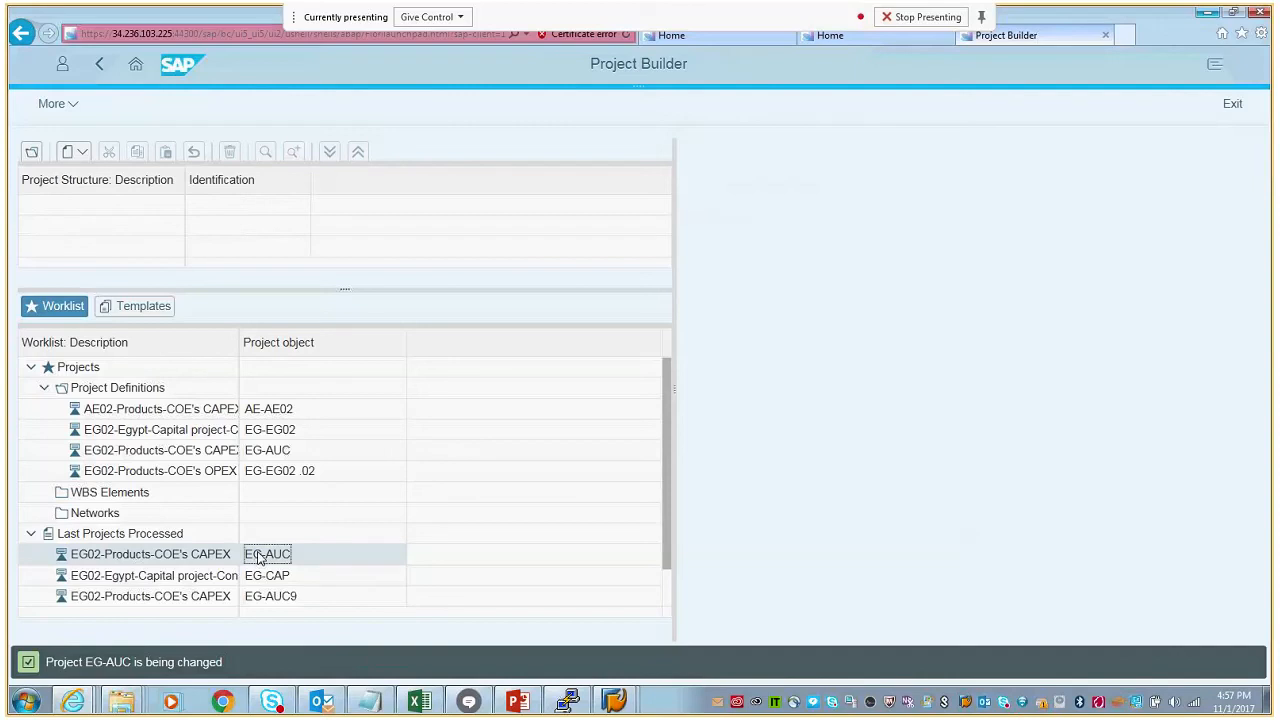
double_click(258, 558)
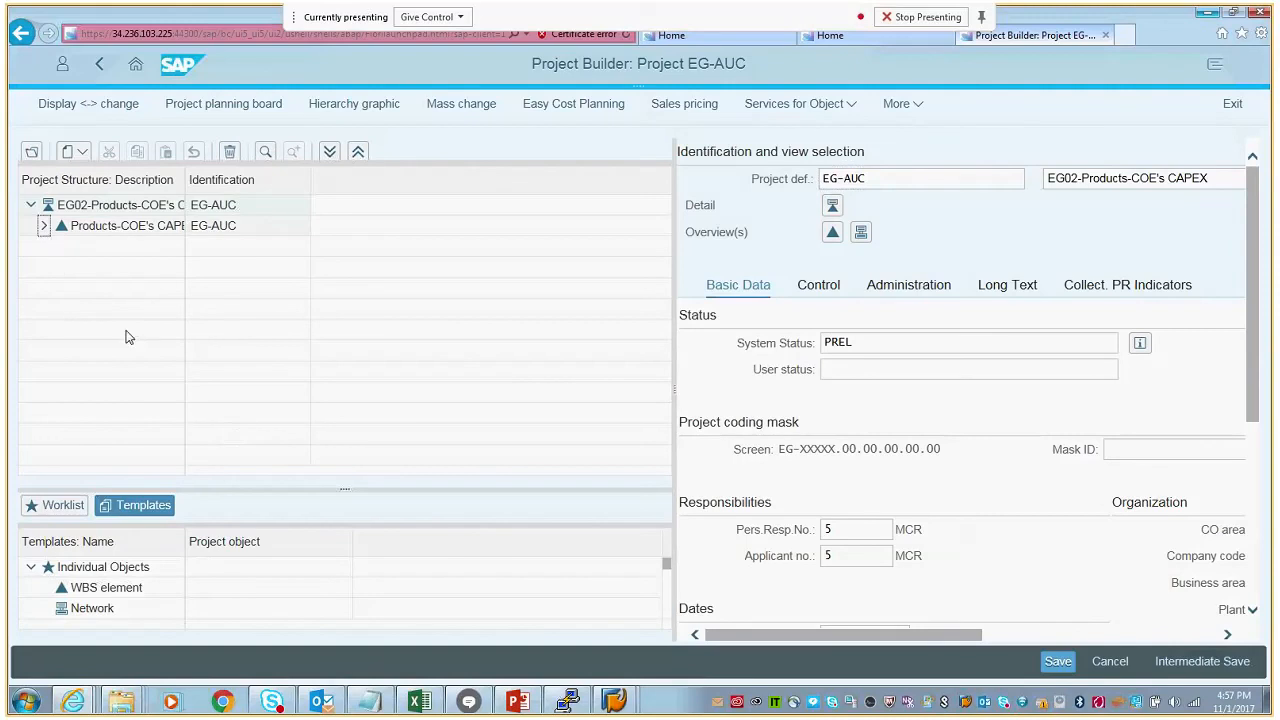
click(44, 227)
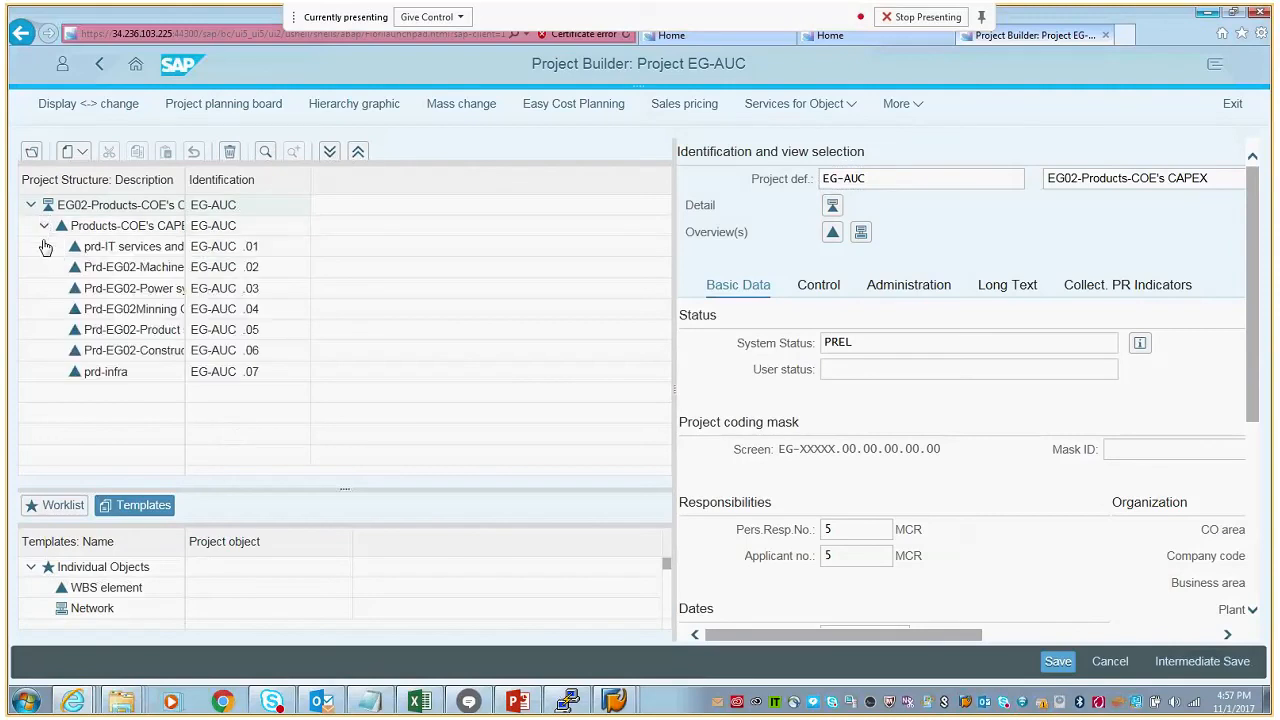
click(155, 312)
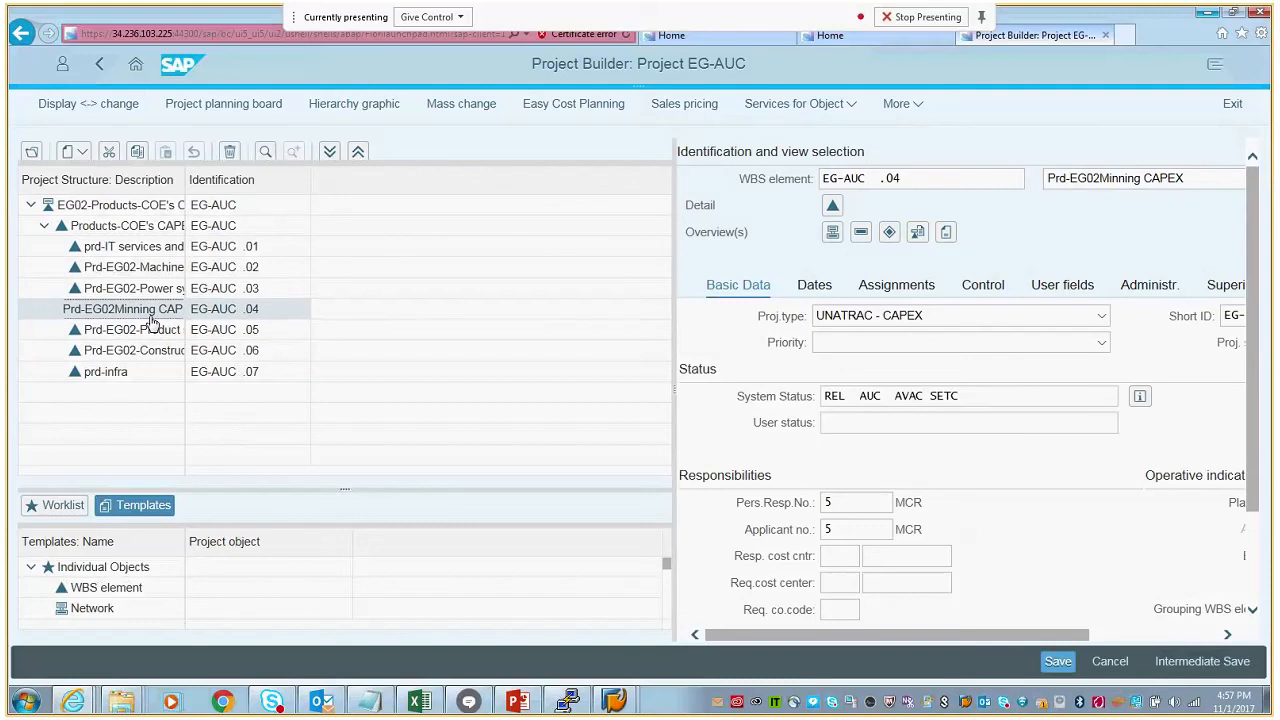
click(145, 337)
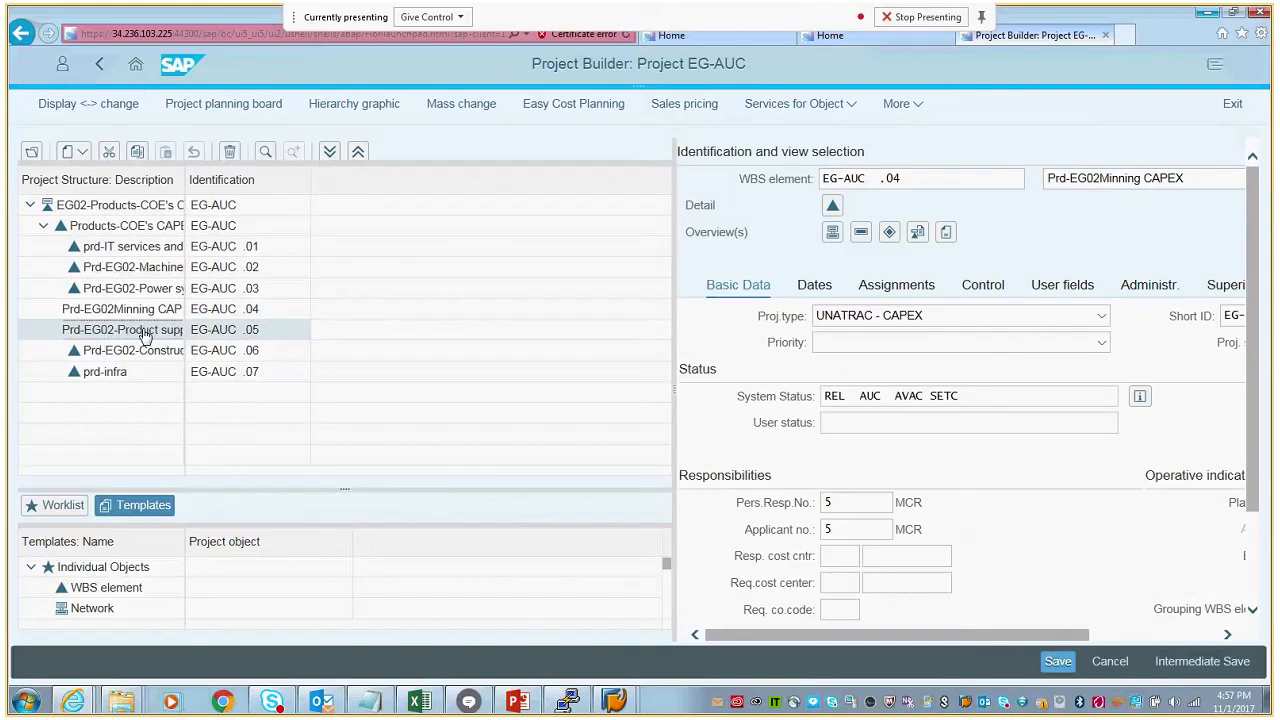
click(145, 316)
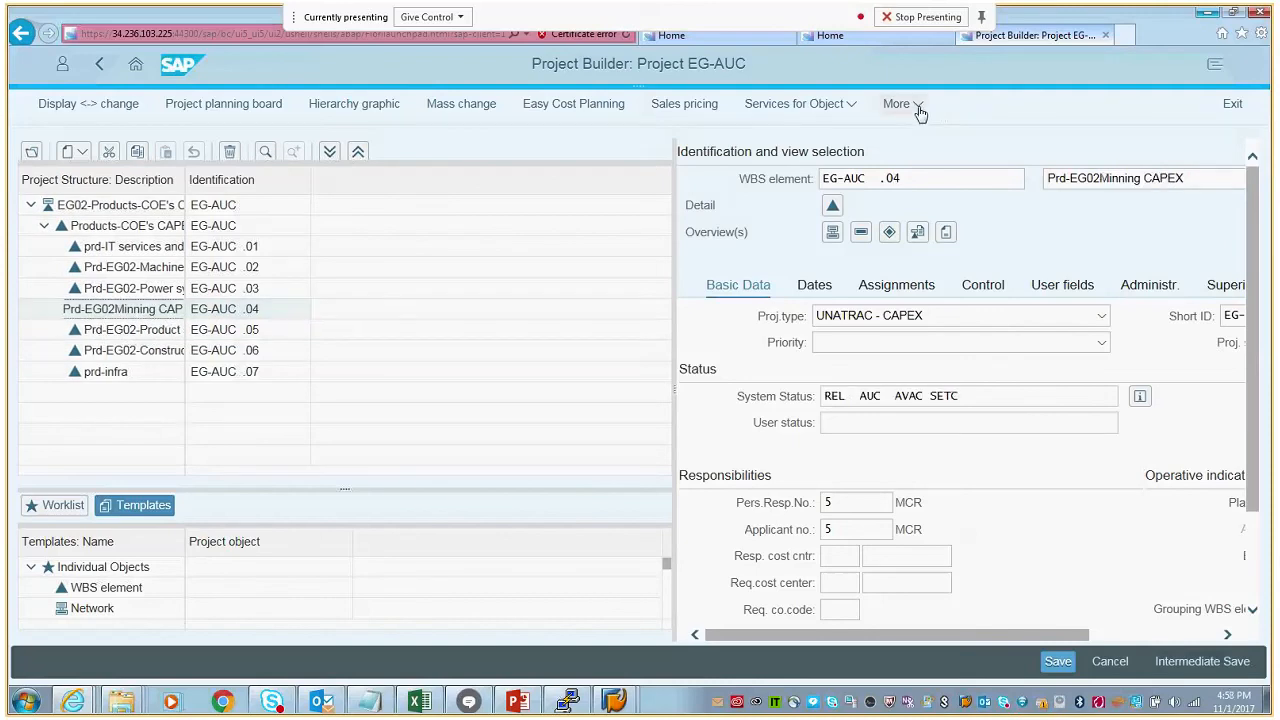
- Open the asset under construction belonging to WBS element EG-AUC .04
click(920, 110)
mouse_move(916, 140)
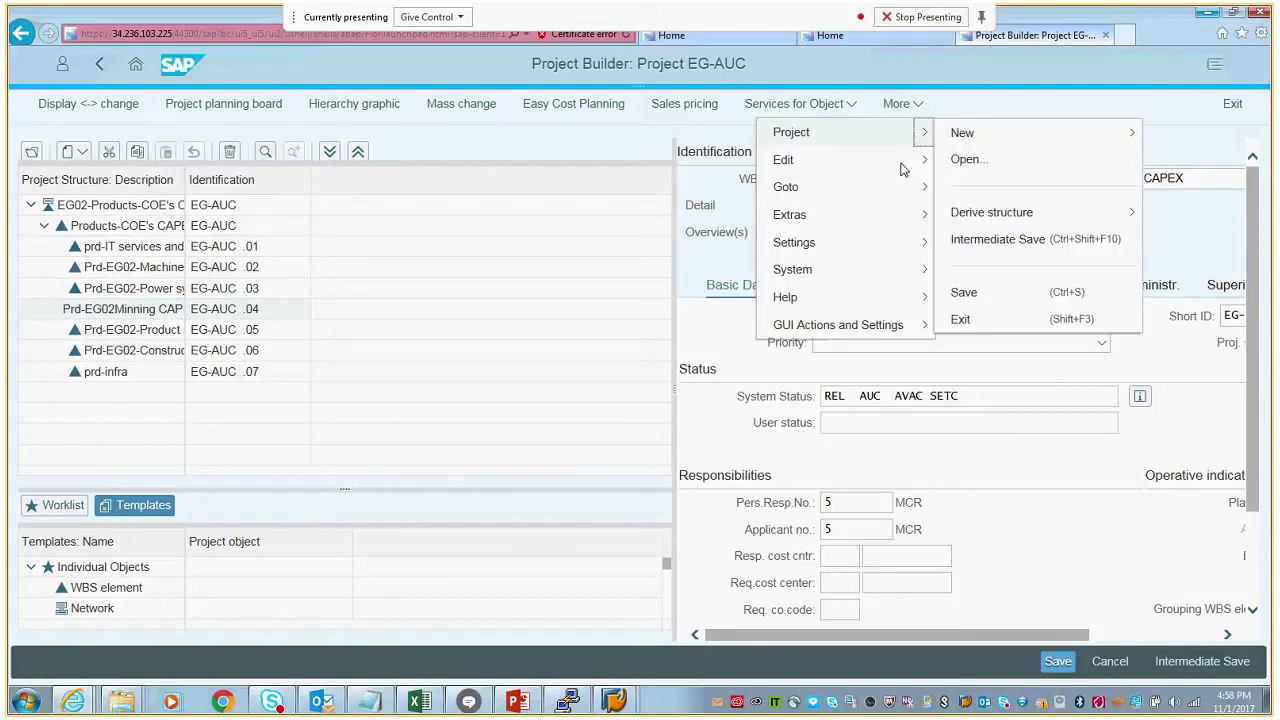
mouse_move(900, 170)
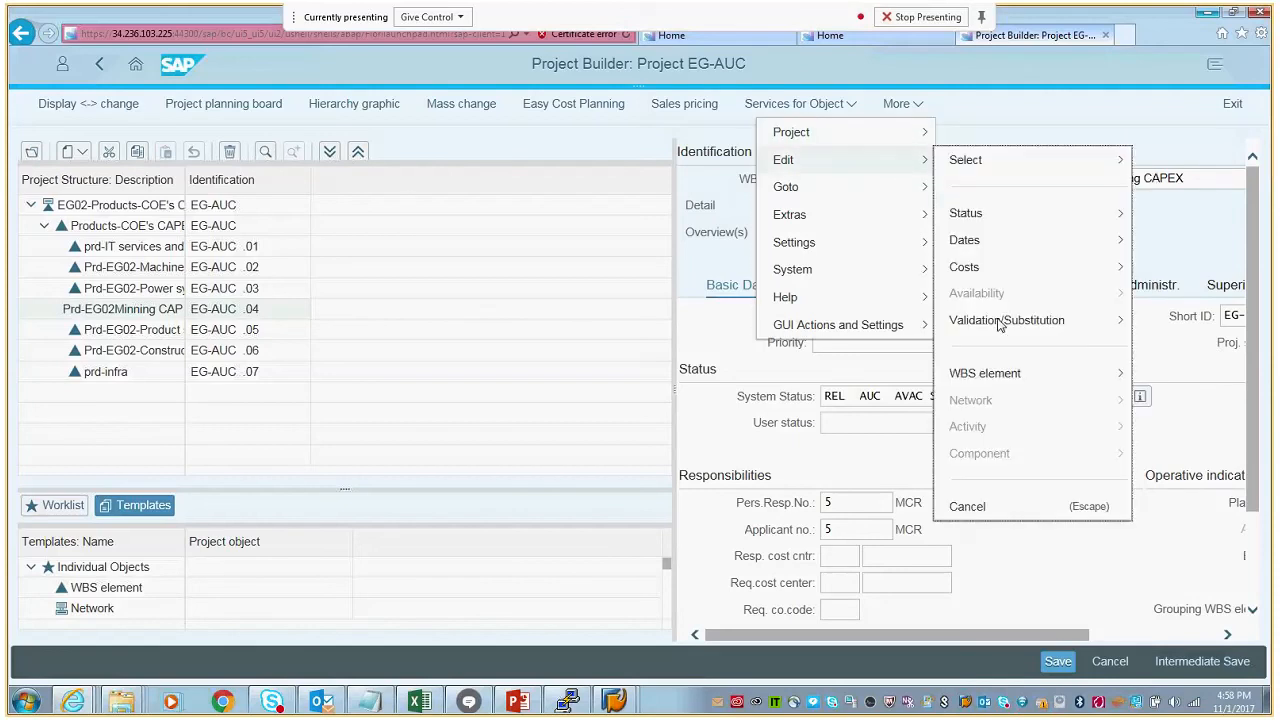
mouse_move(995, 378)
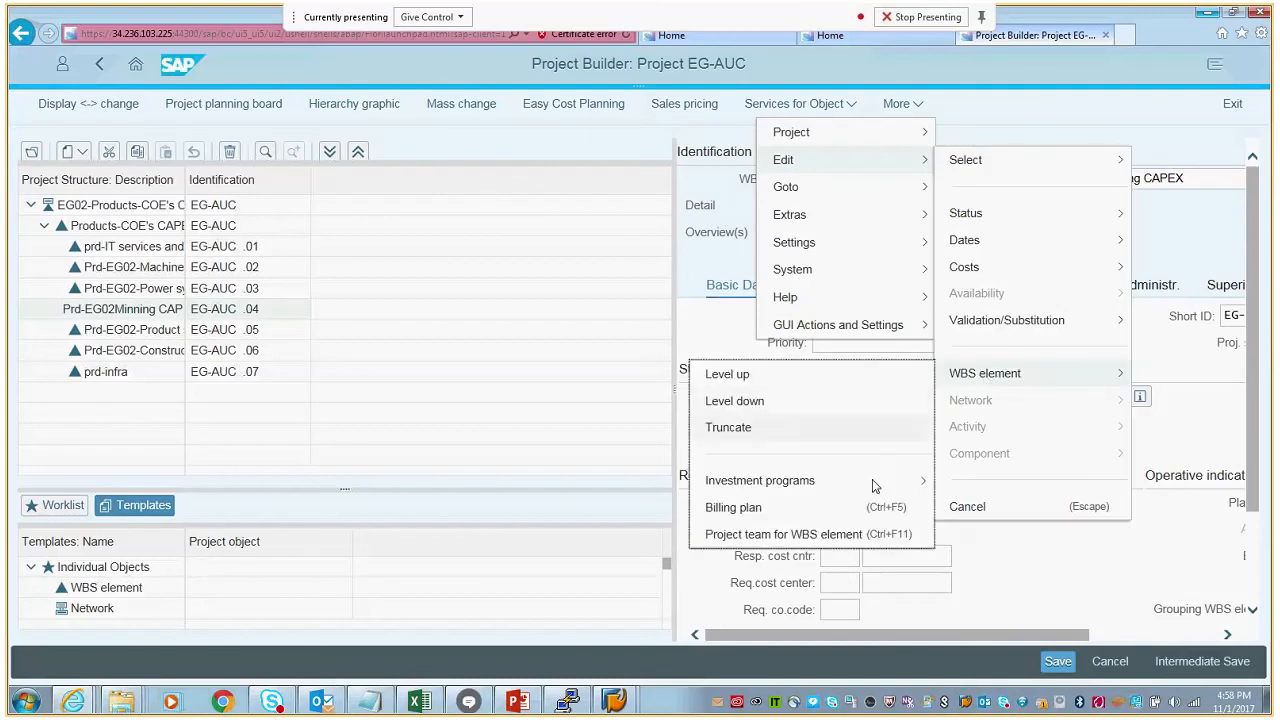
mouse_move(872, 479)
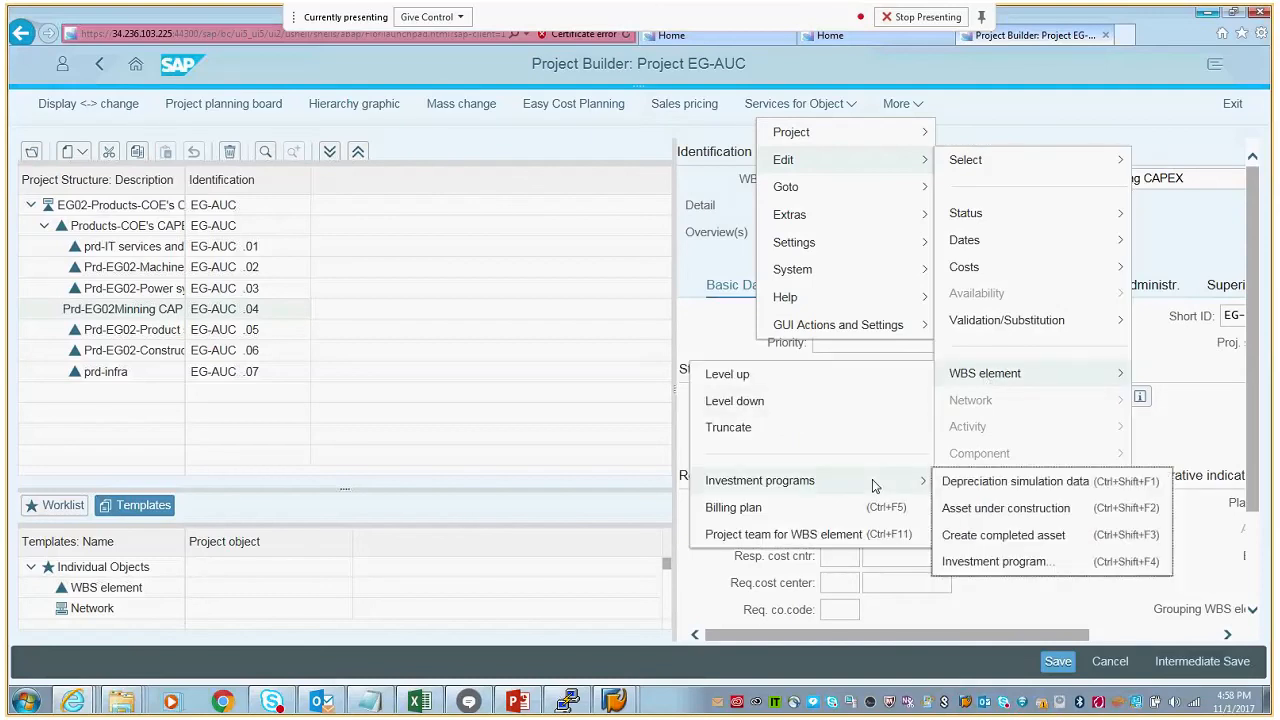
click(965, 513)
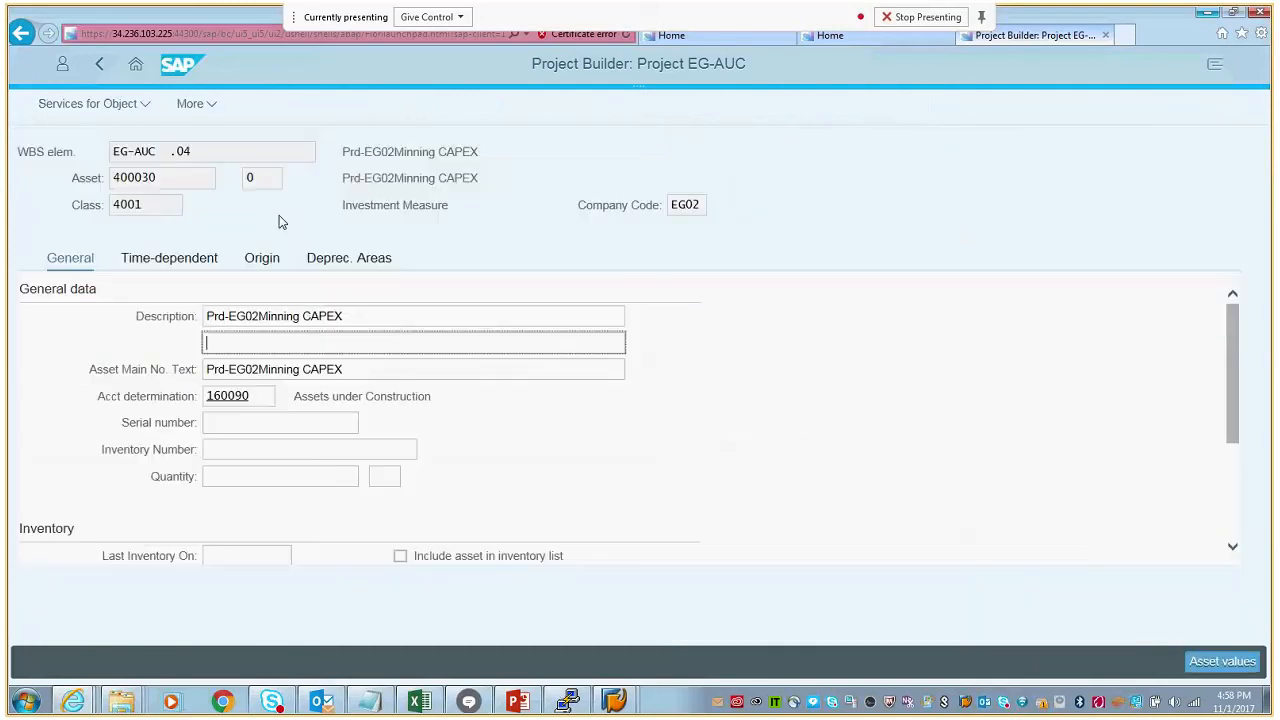
- Copy asset number 400030 onto a new line below the WBS element in the Notepad file sample print.txt, then minimize Notepad
drag(158, 186, 112, 188)
key(ctrl+c)
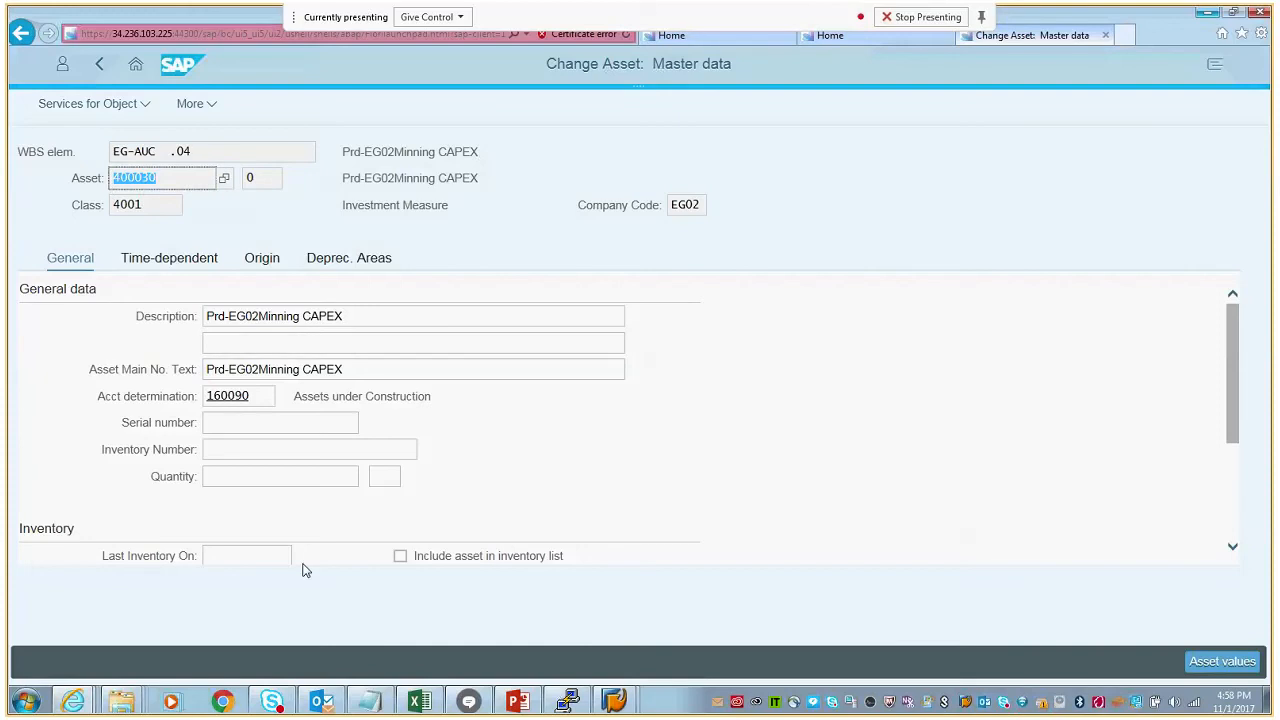
click(373, 700)
key(Return)
key(ctrl+v)
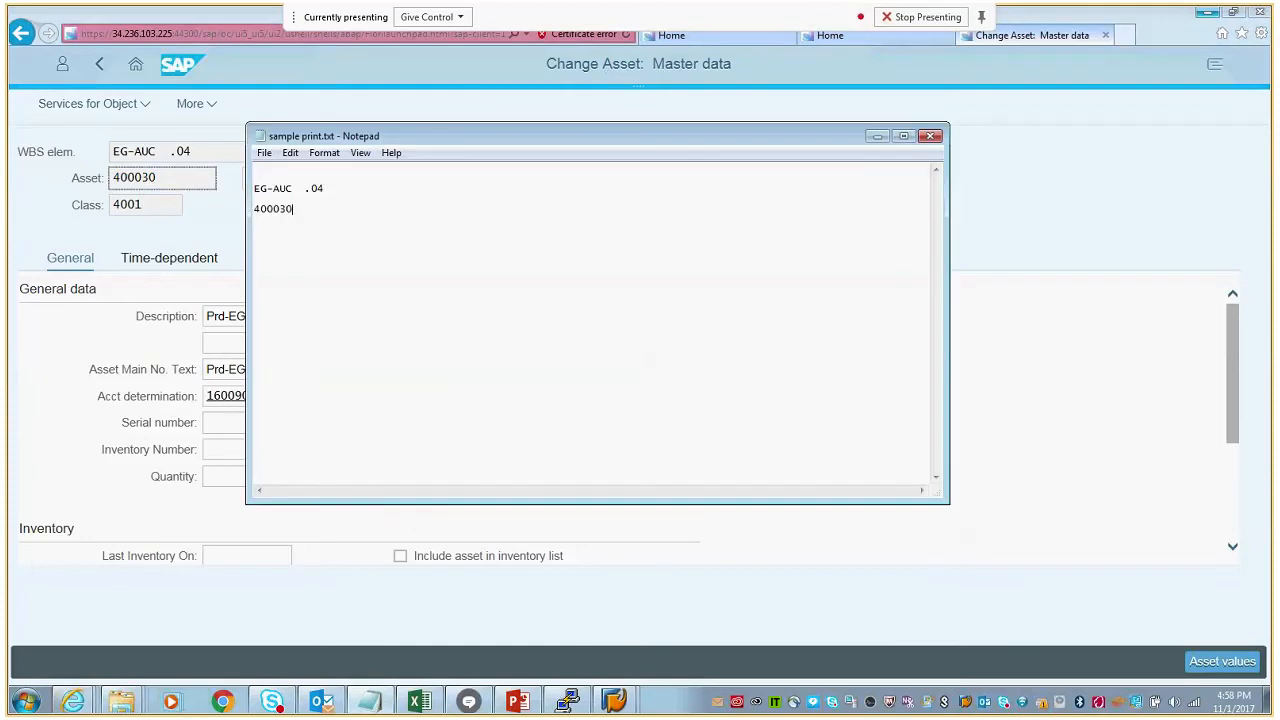
click(877, 137)
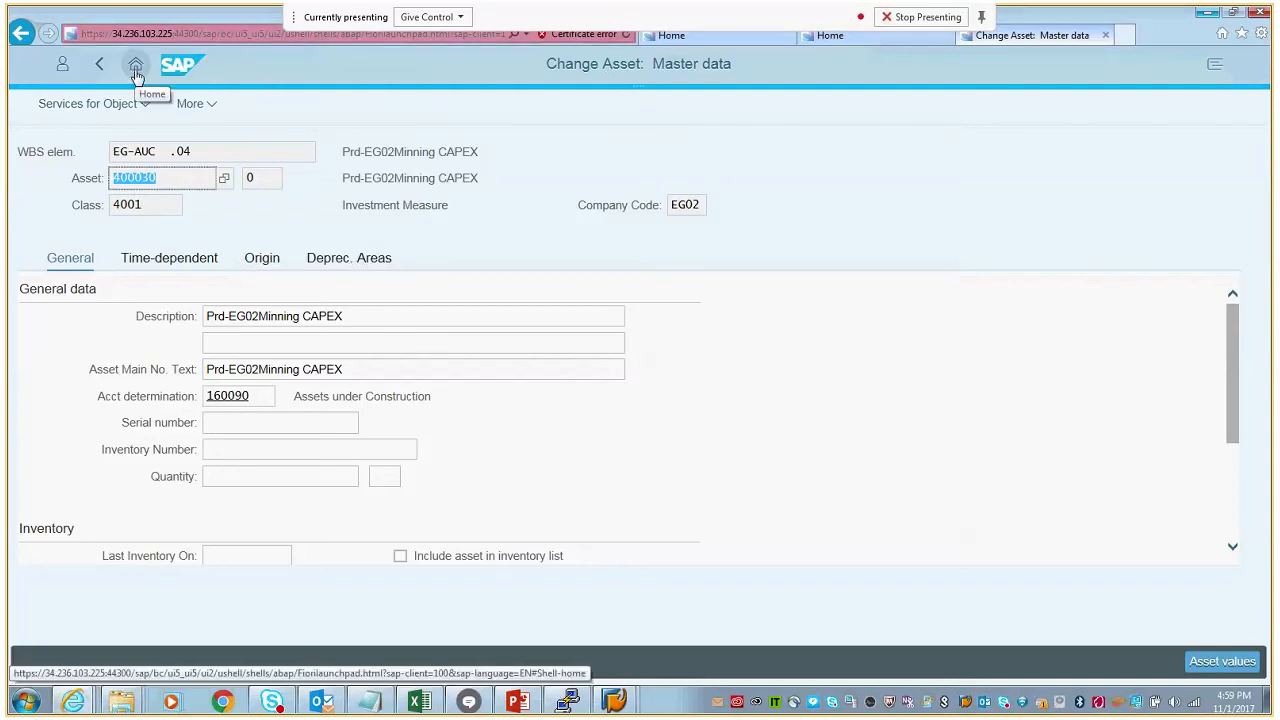
- Leave the asset master data, switch to the SAP Easy Access session, and start the General Posting for Ledger Group transaction FB01L
click(101, 69)
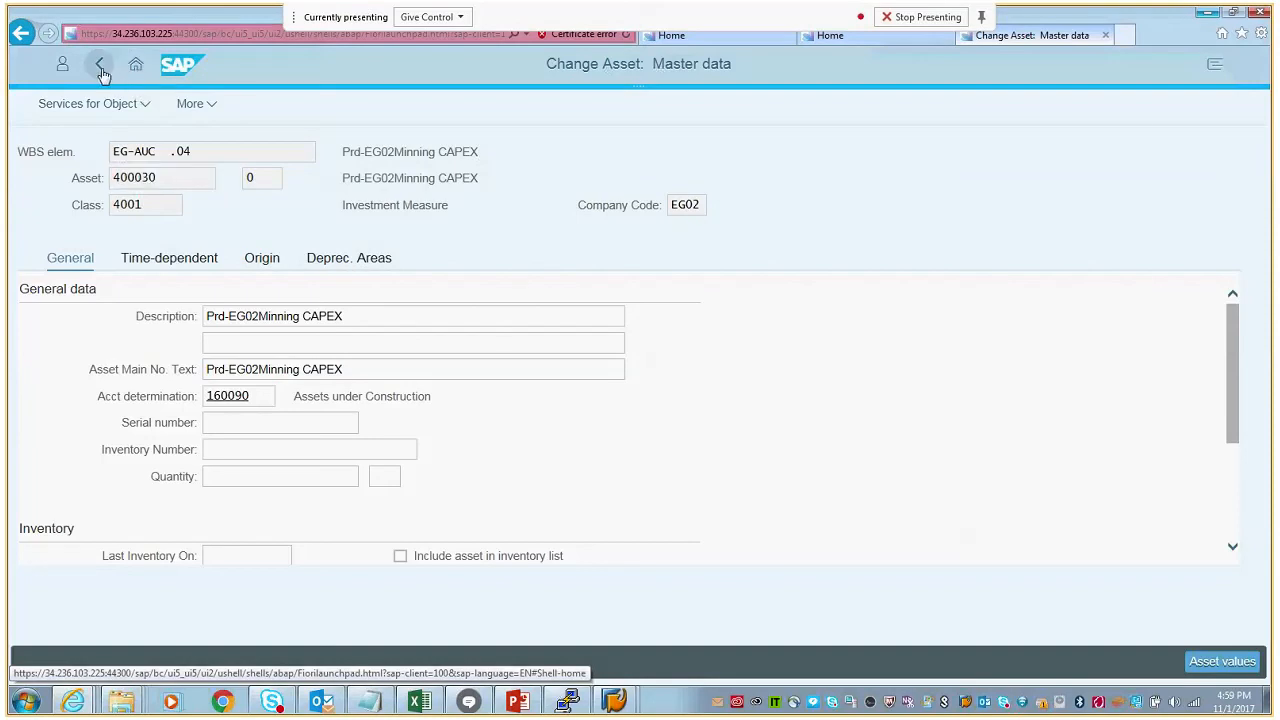
mouse_move(626, 712)
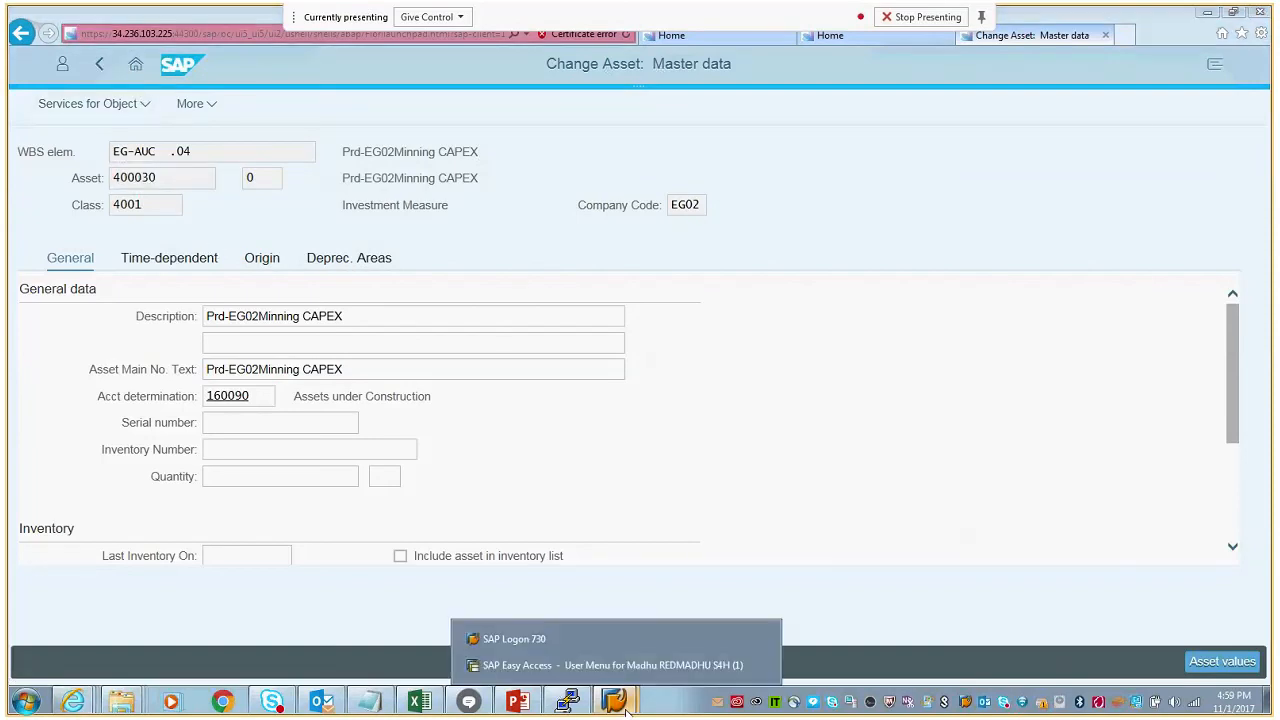
click(599, 665)
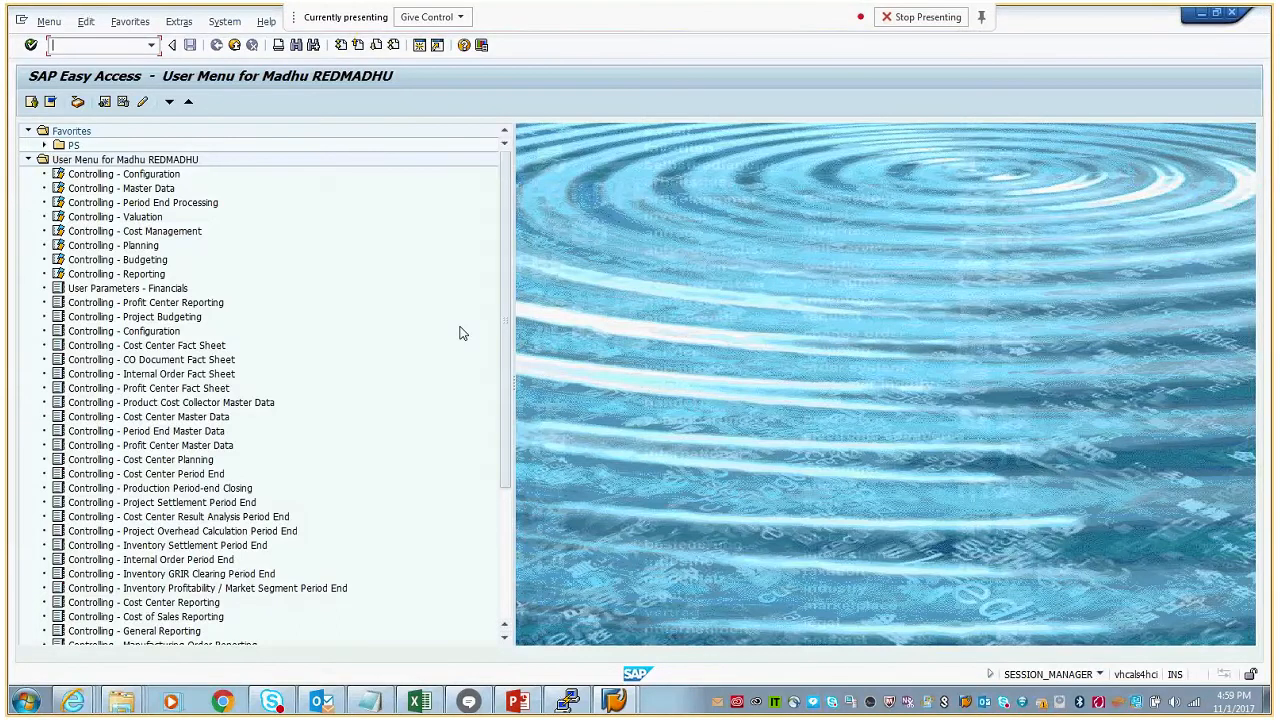
click(44, 145)
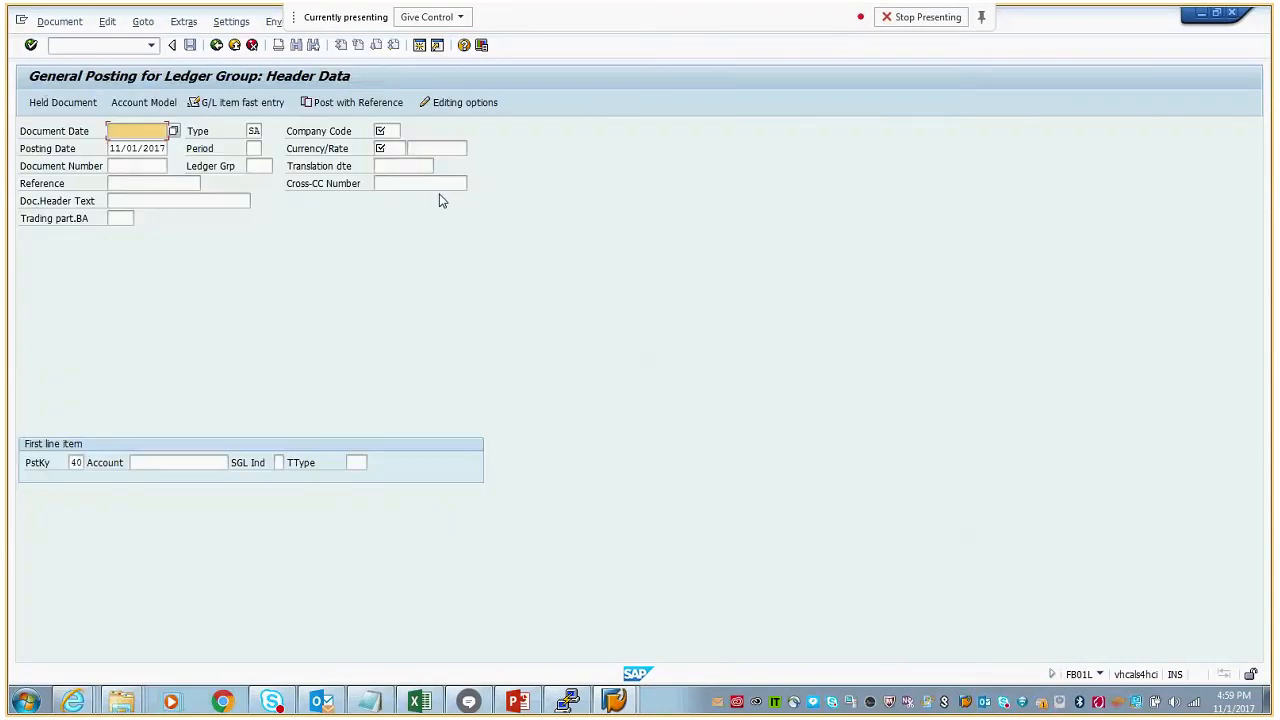
- Fill in the posting header with document date 11/01/2017, company code EG02, and currency EGP
click(147, 130)
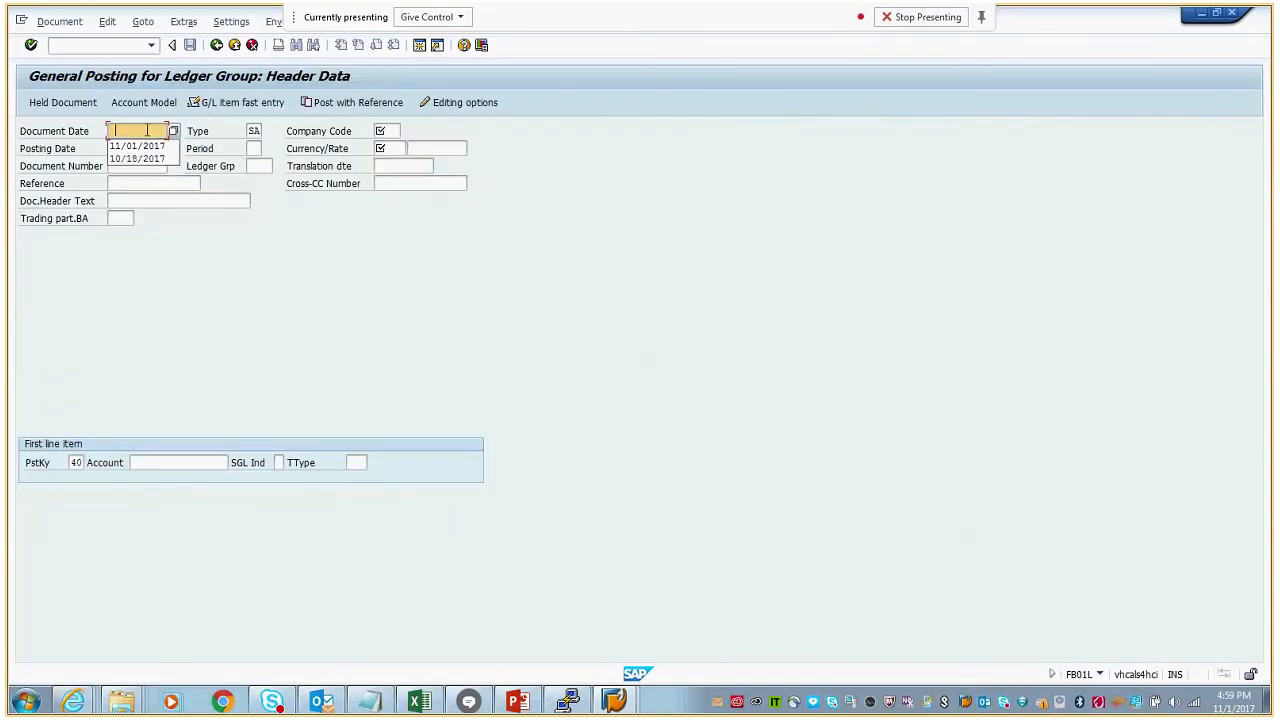
click(140, 146)
click(392, 133)
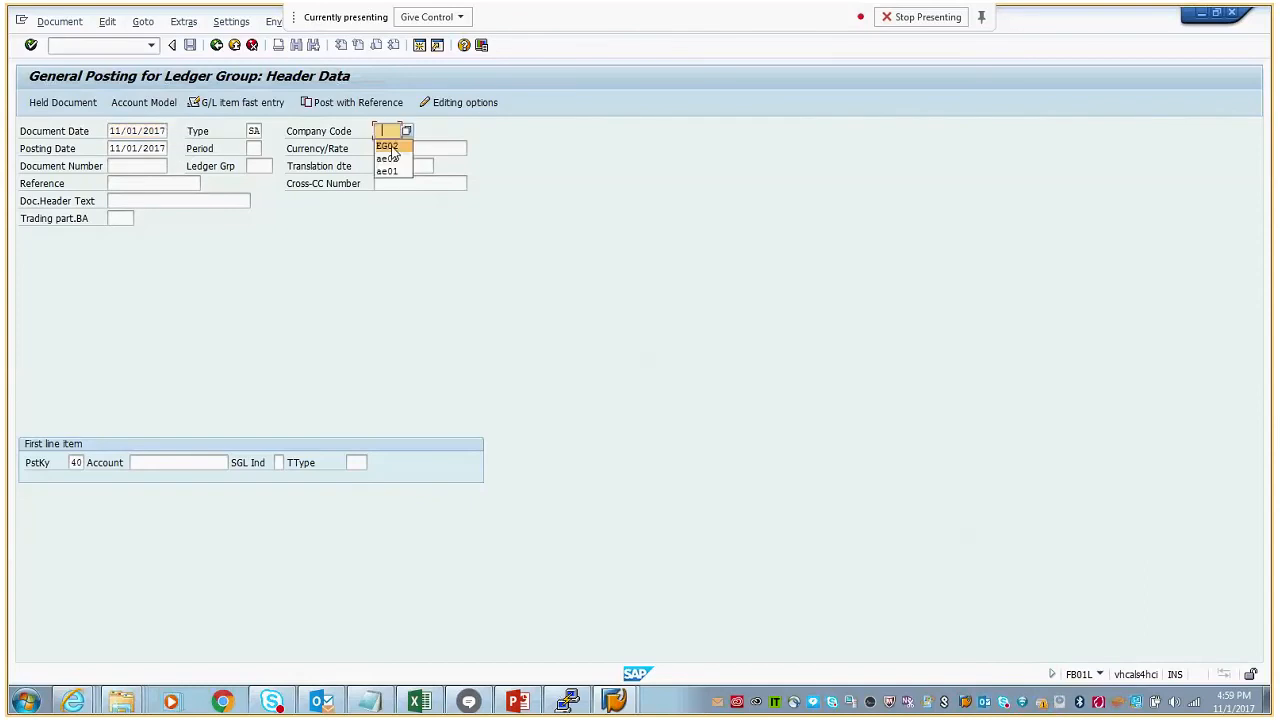
click(392, 146)
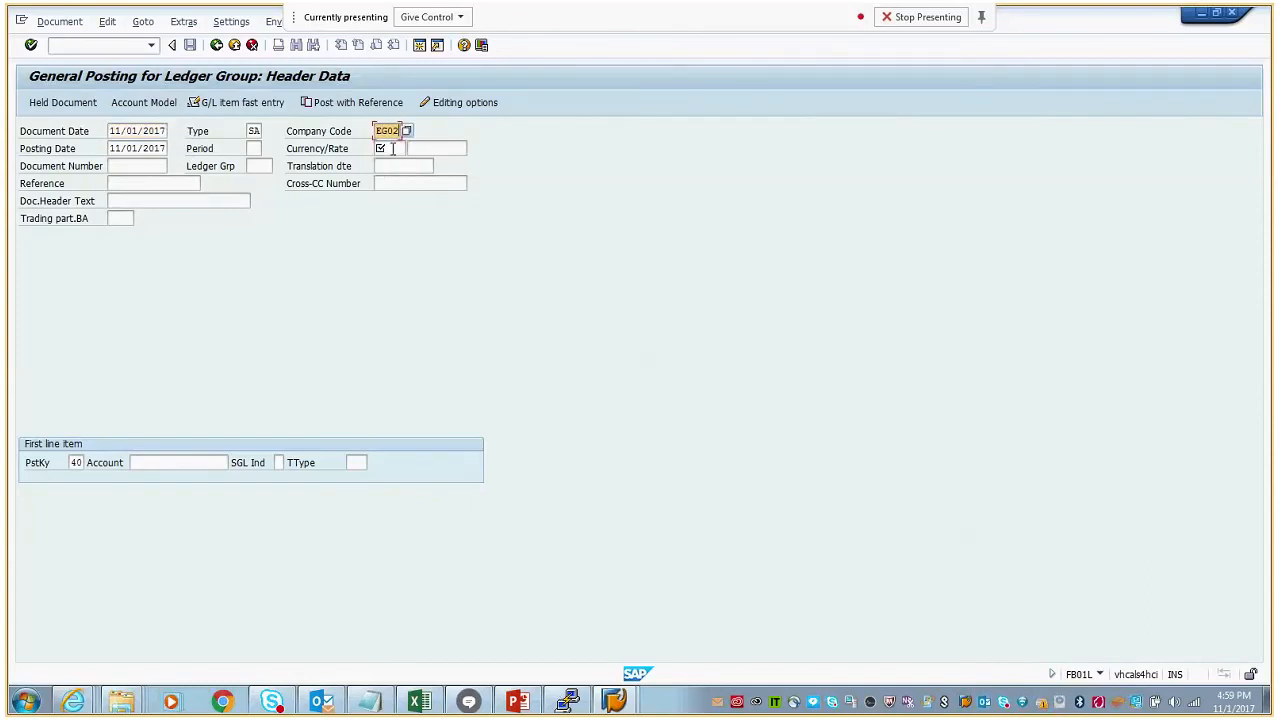
click(392, 148)
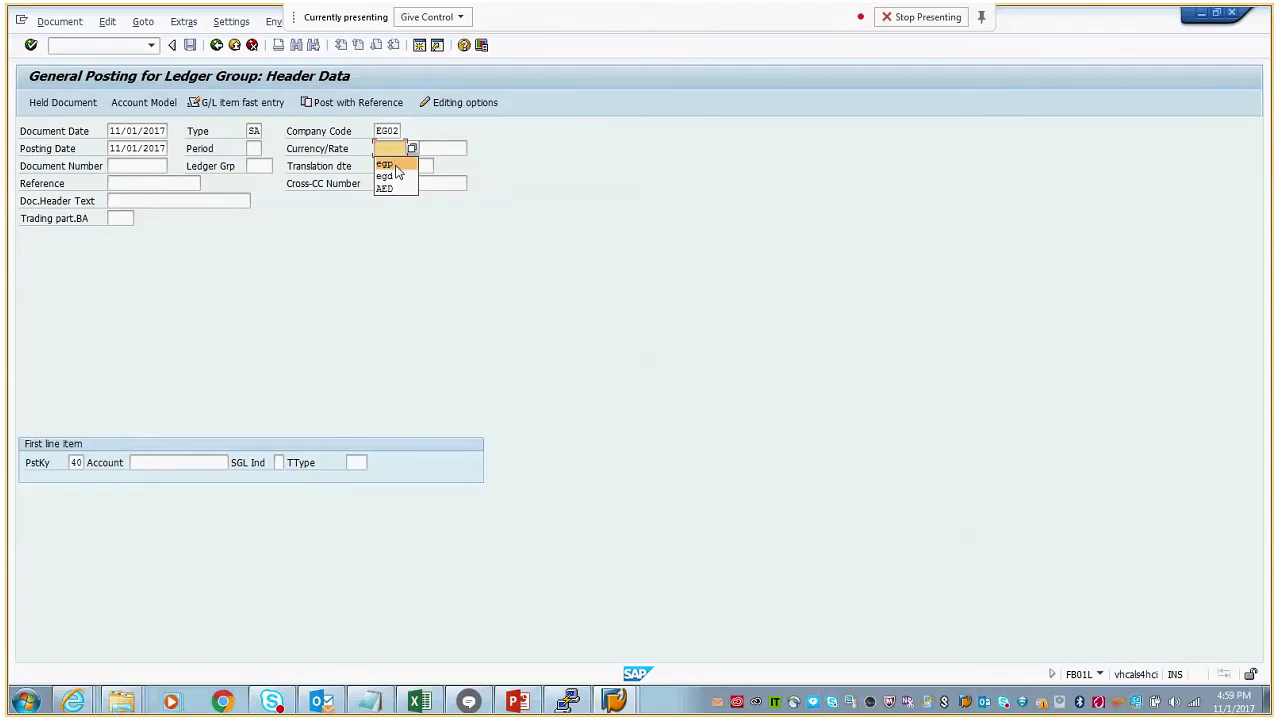
click(395, 165)
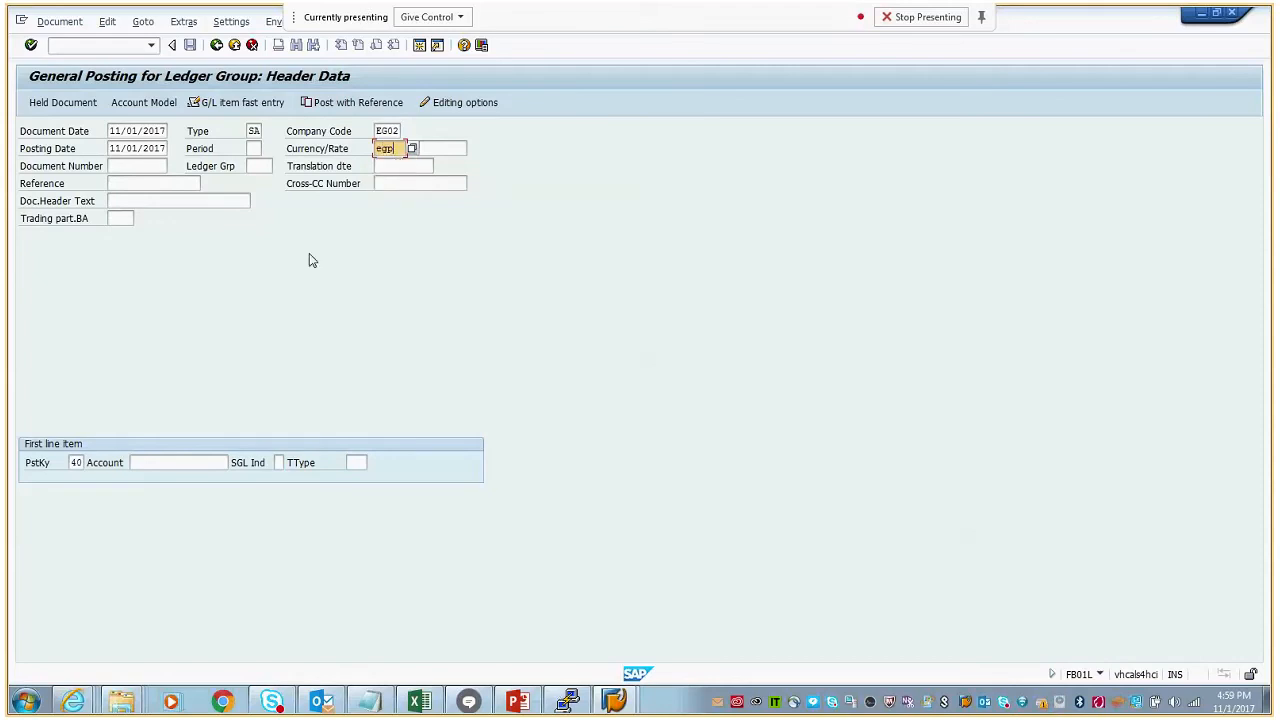
- Enter G/L account 61002000 for the first line item with posting key 40 and proceed to its item data
click(174, 463)
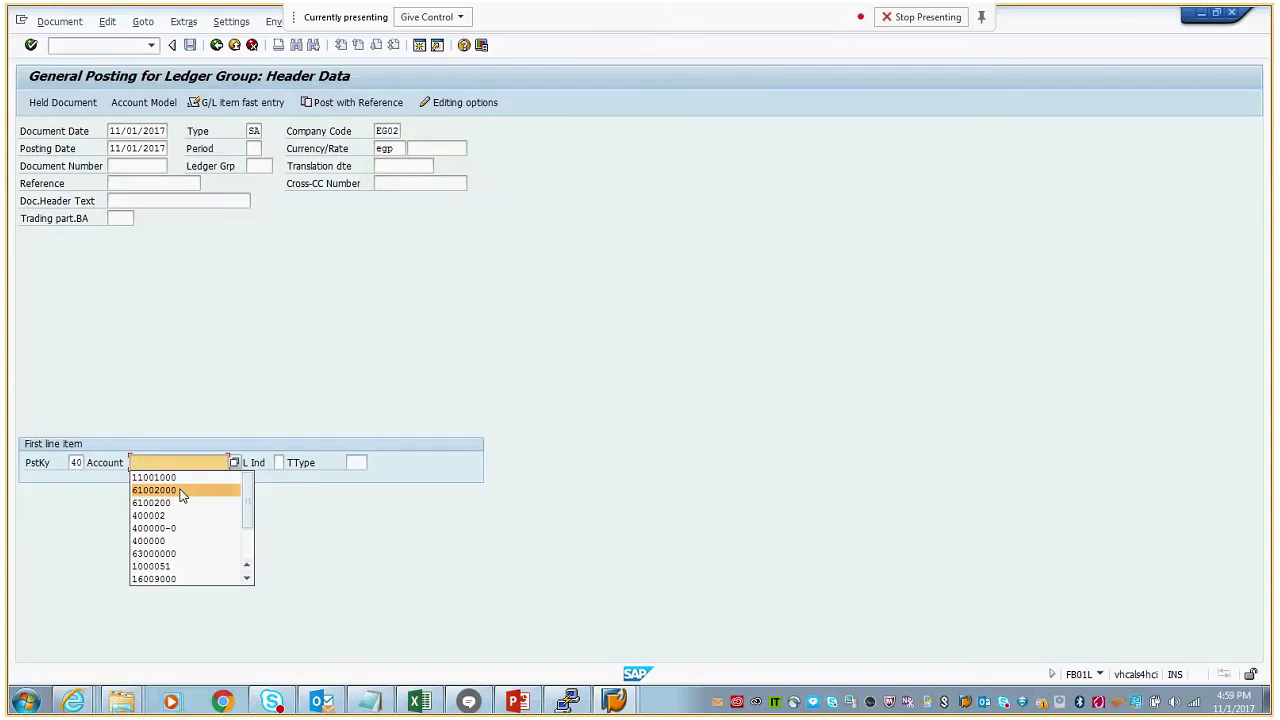
click(182, 491)
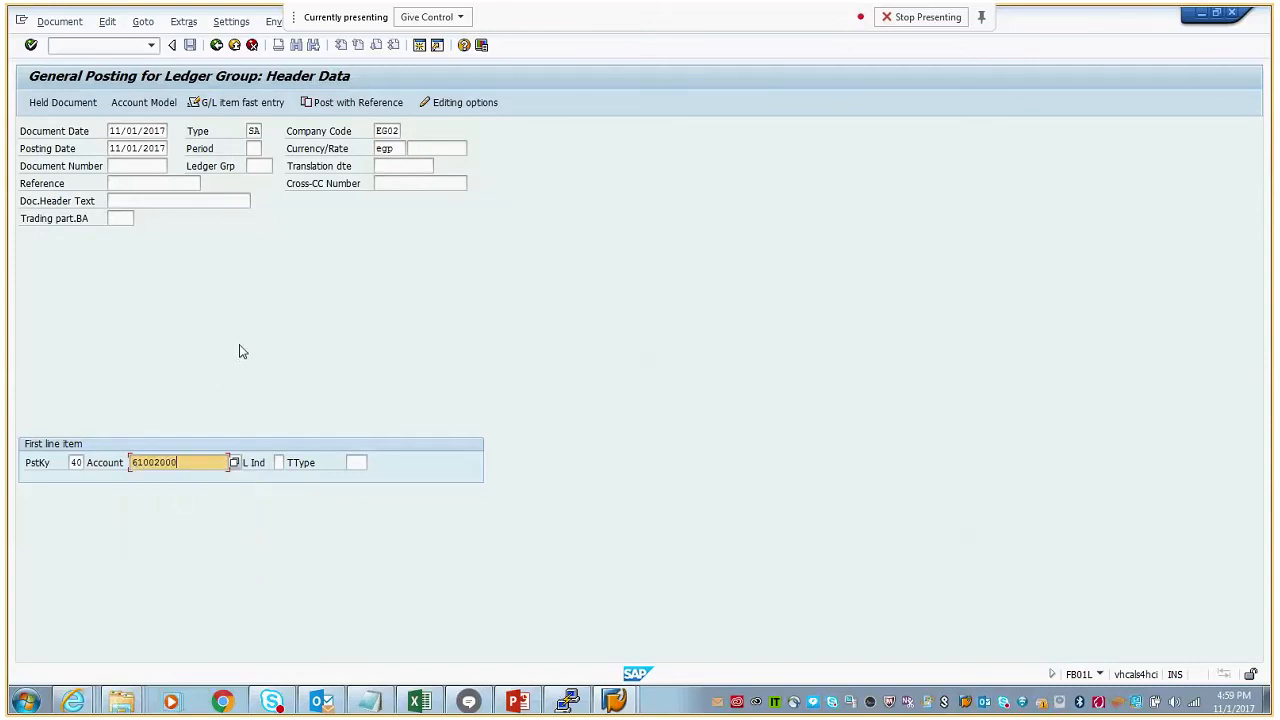
key(Return)
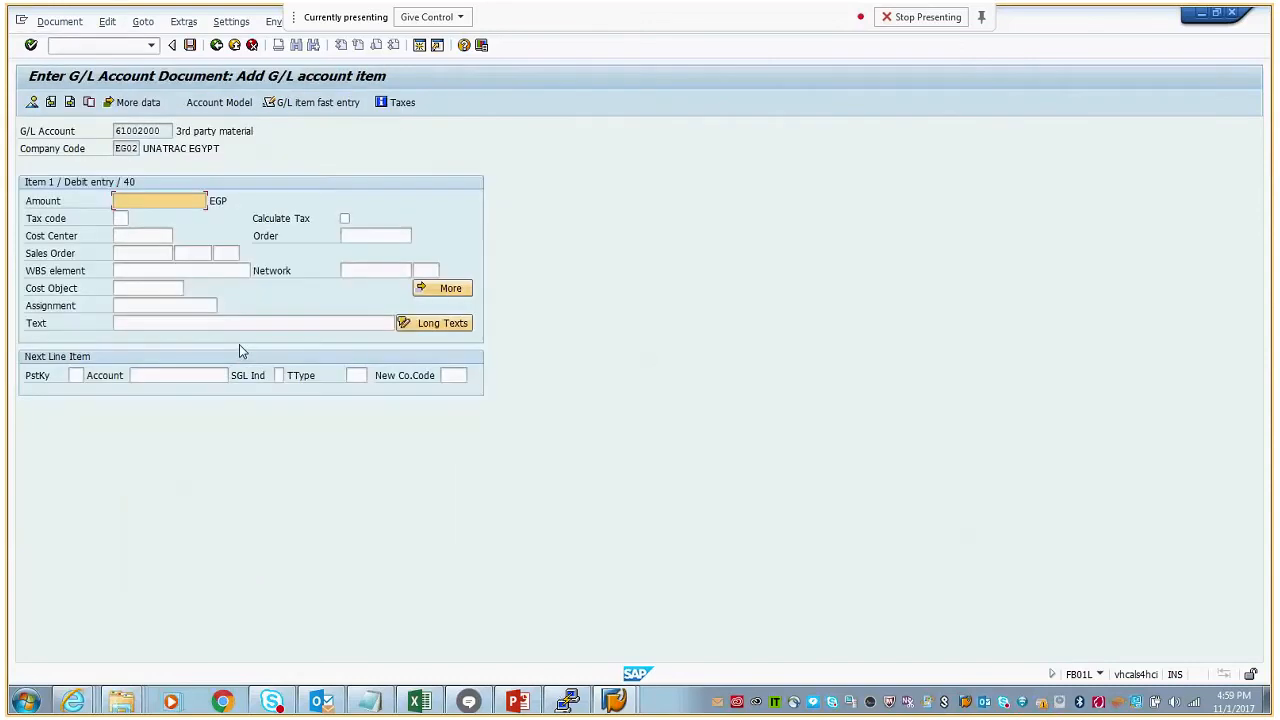
- Set the debit item's amount to 999 EGP and its text to "Asset purchase material"
click(152, 200)
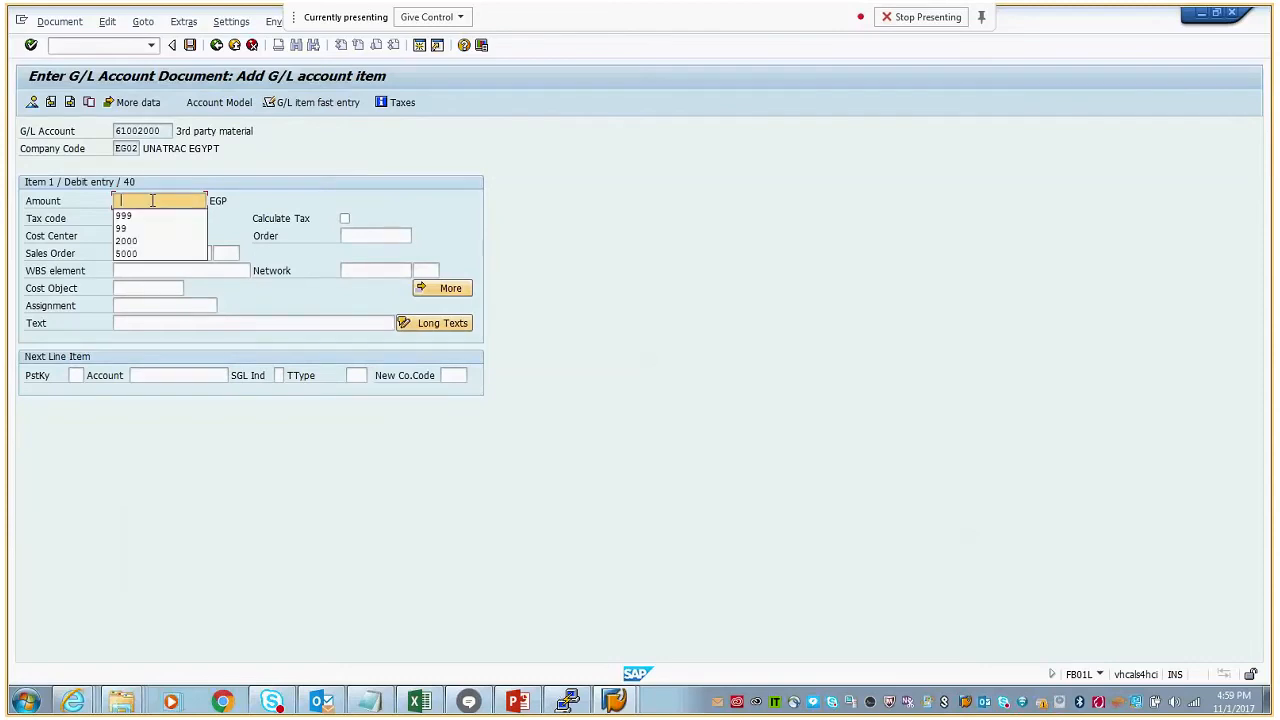
click(145, 215)
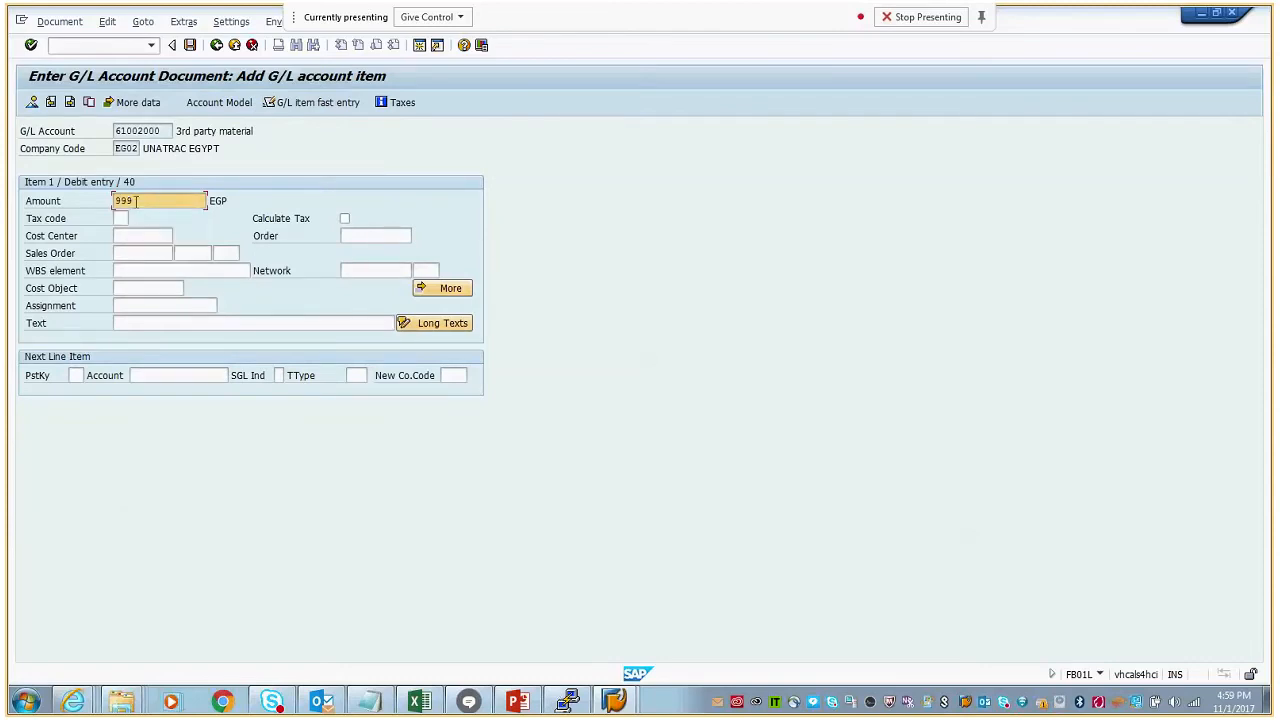
click(157, 326)
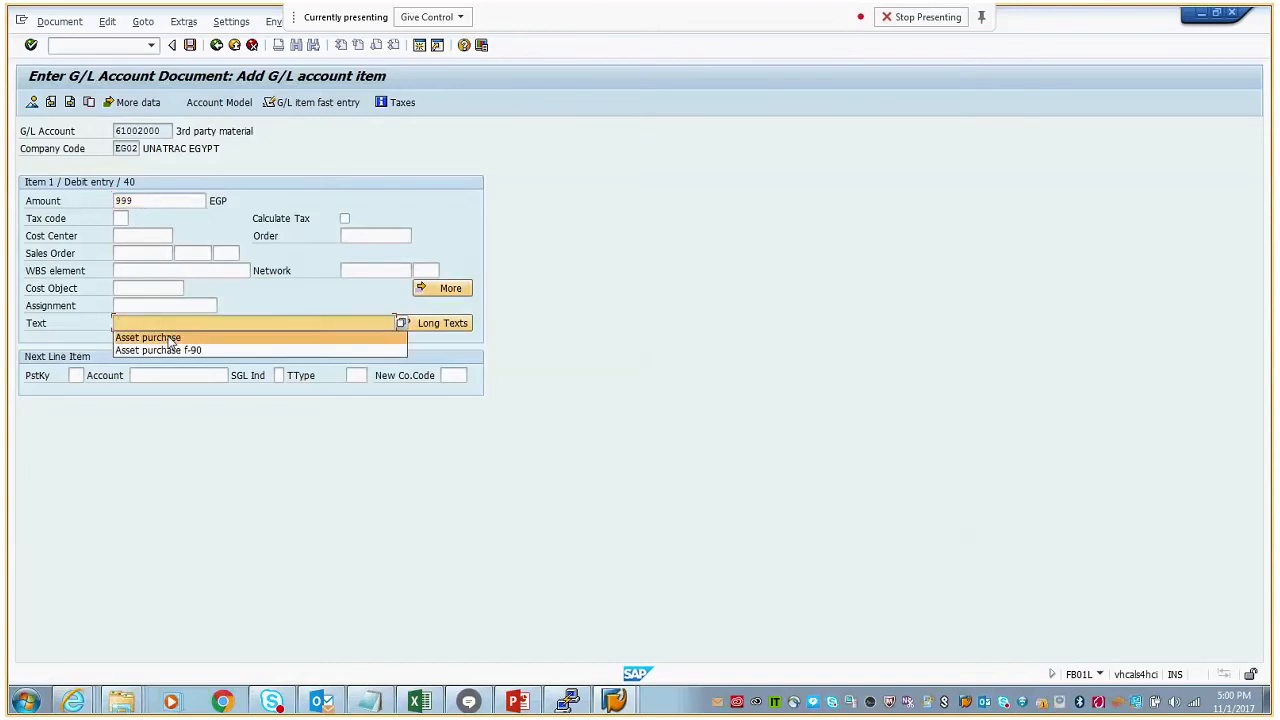
click(169, 336)
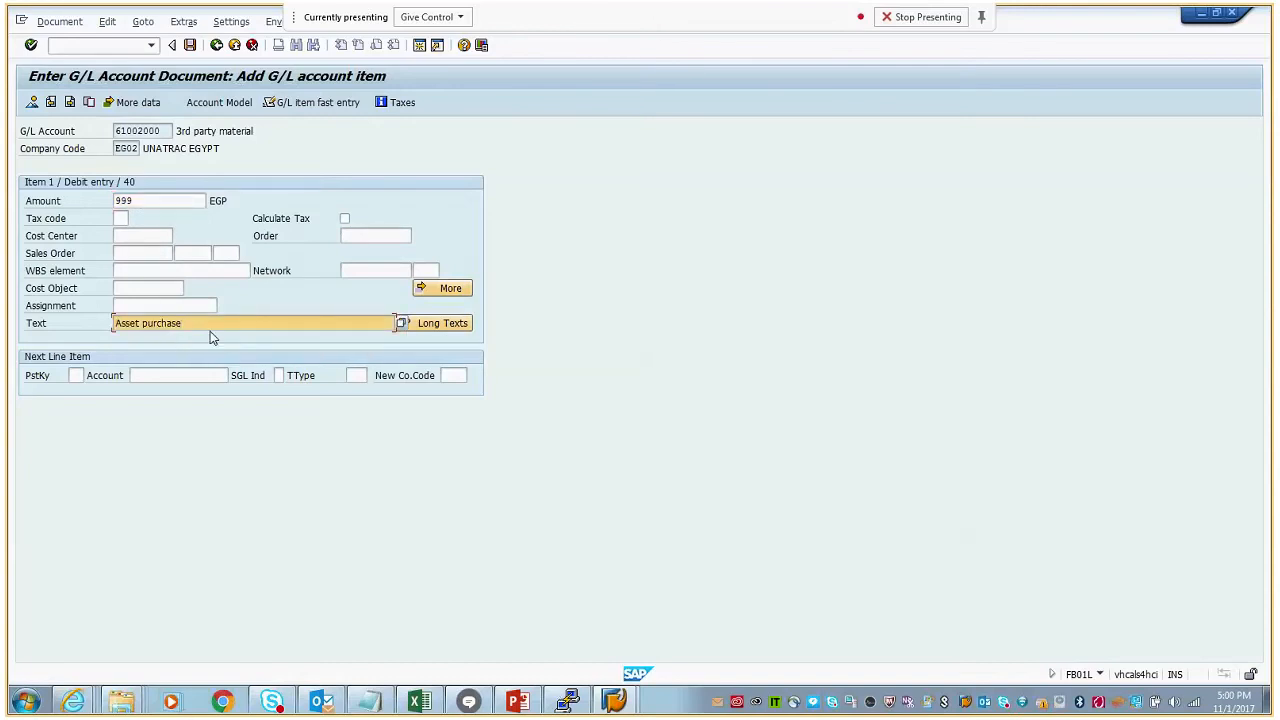
text(mat)
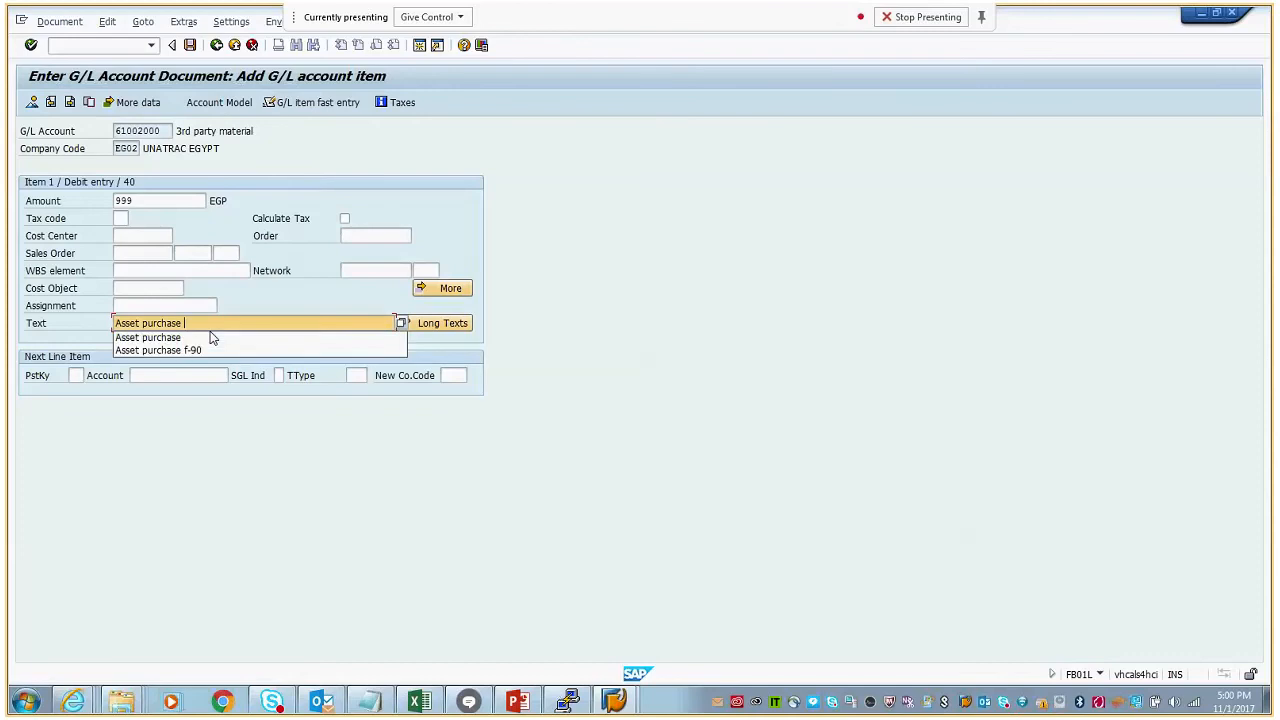
text(erial)
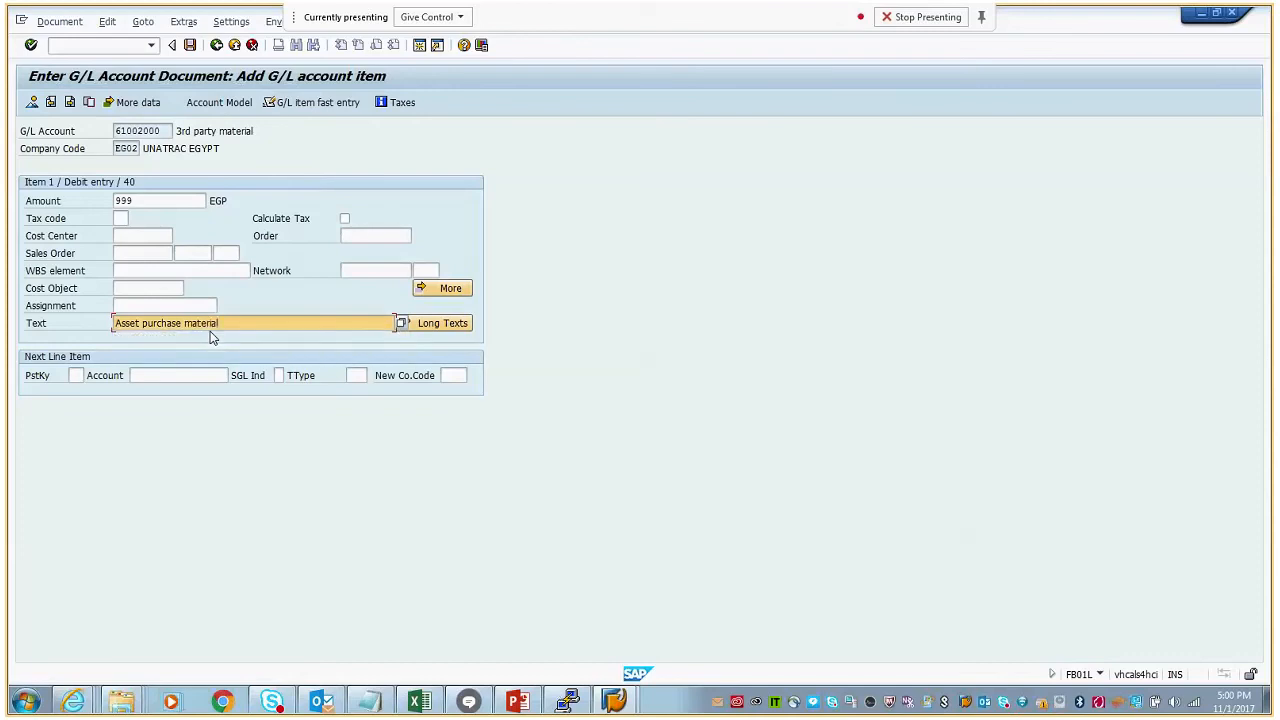
- Copy WBS element EG-AUC .04 from the Notepad note into the debit item's WBS element and validate the item
click(156, 271)
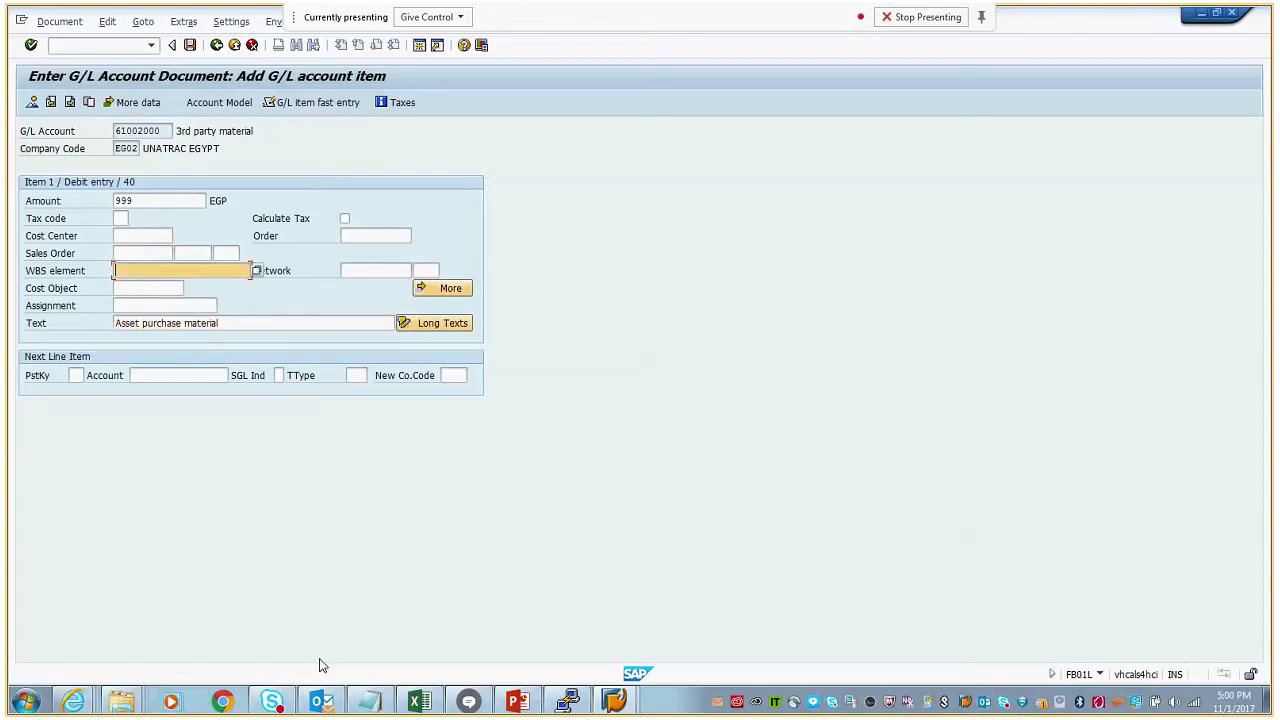
click(369, 701)
drag(333, 188, 254, 188)
key(ctrl+c)
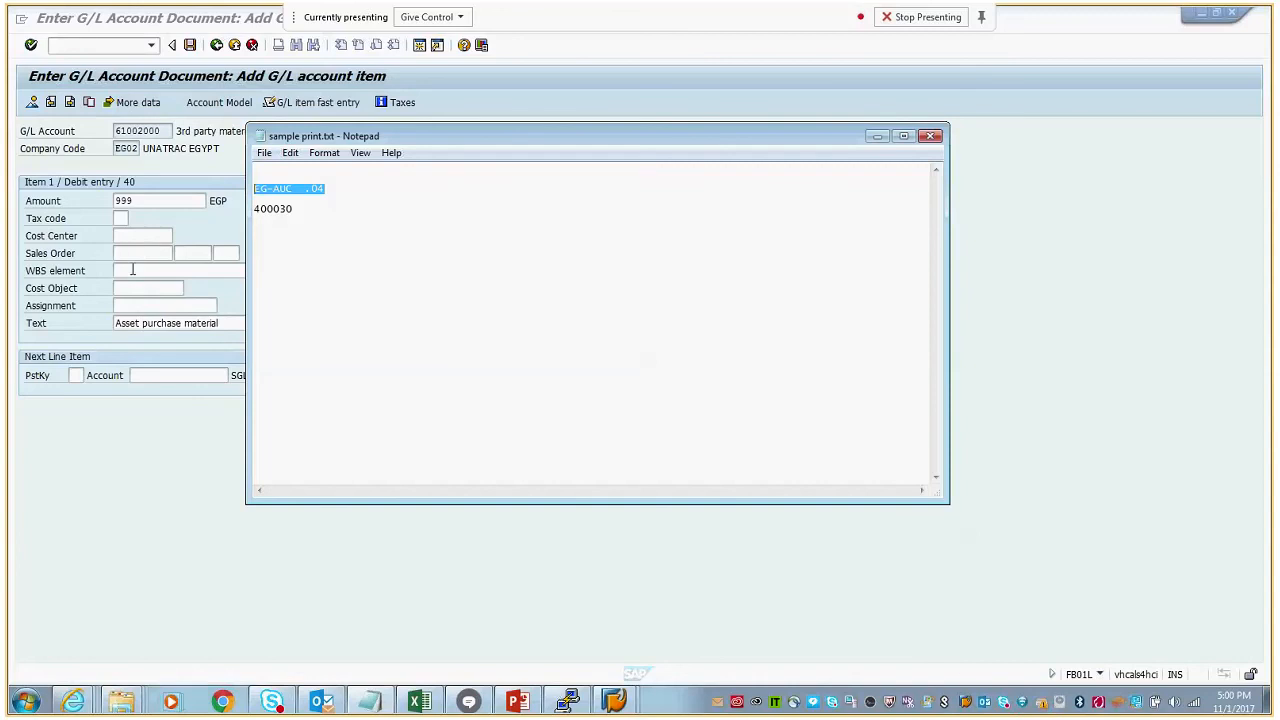
click(132, 270)
key(ctrl+v)
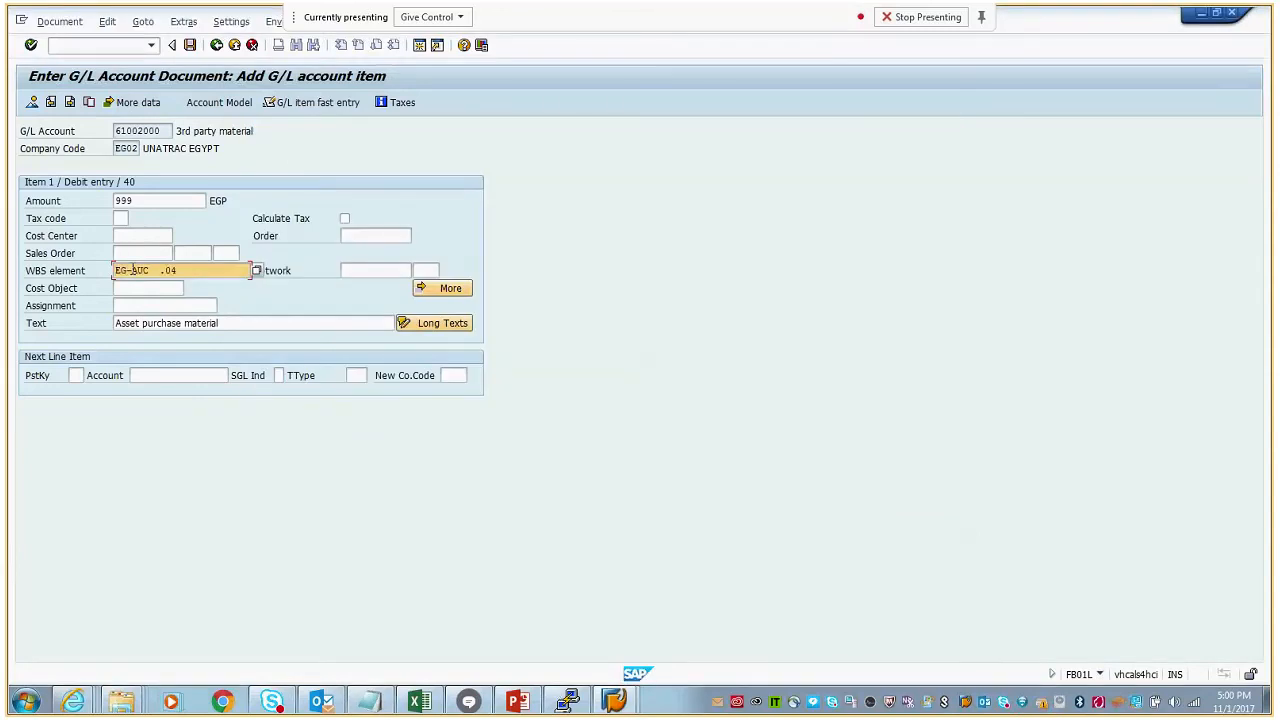
key(Return)
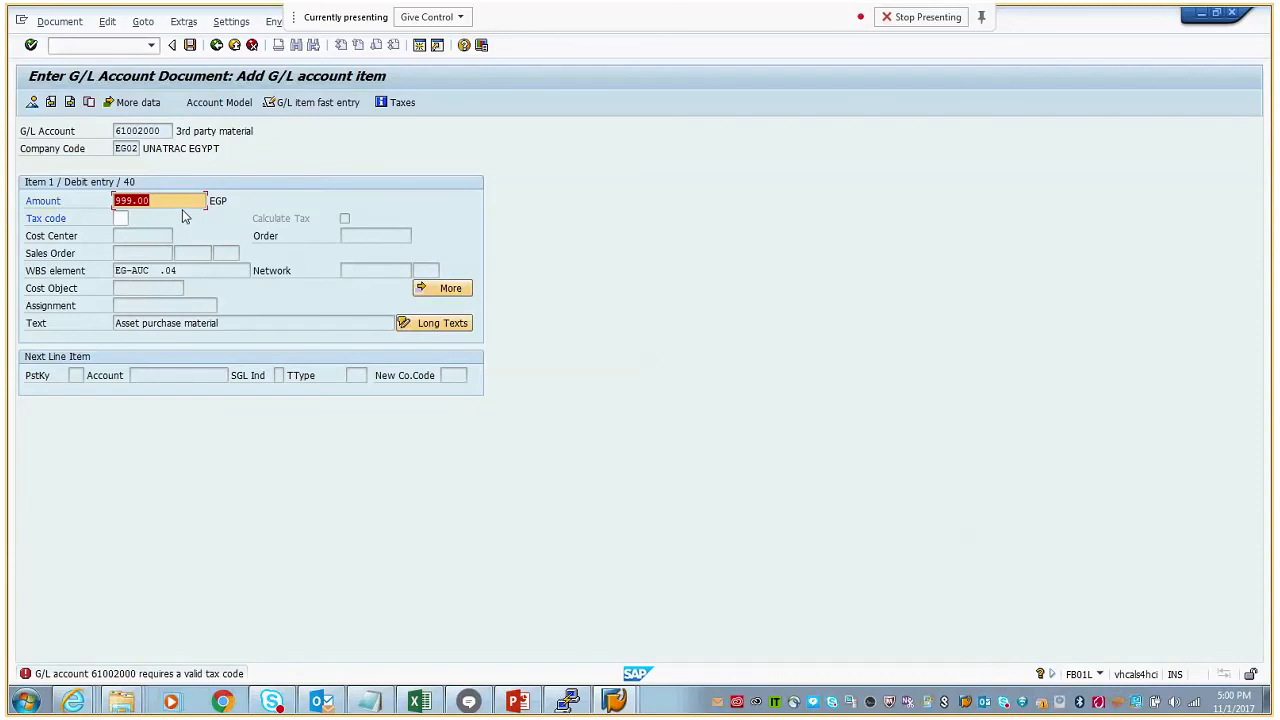
- Assign tax code V0 (EG Input Tax 0%) to the debit item and validate it
click(120, 218)
click(134, 218)
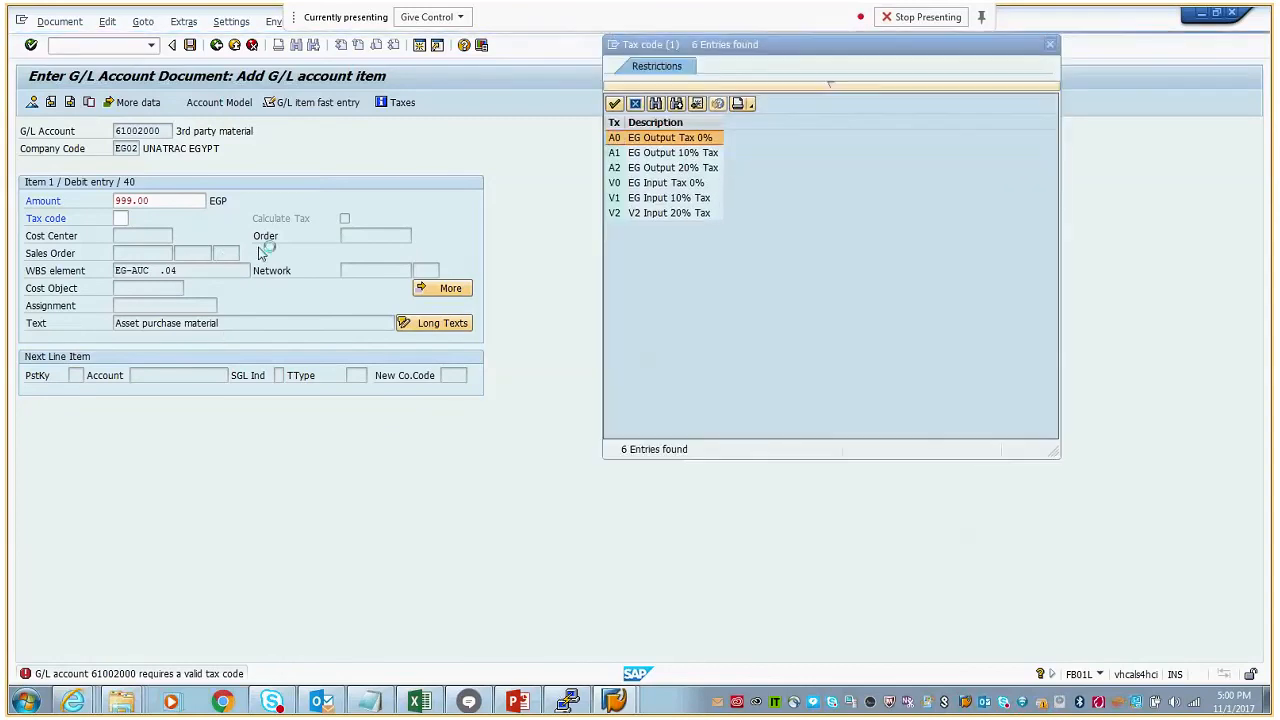
click(692, 184)
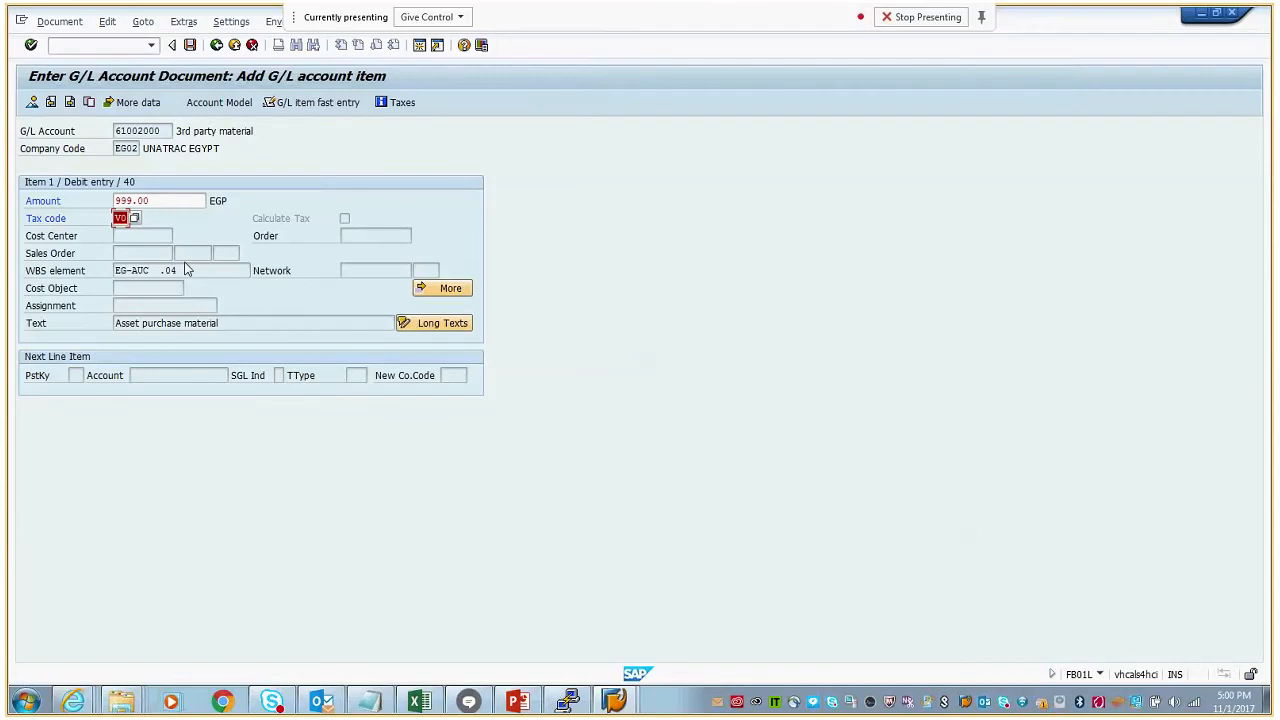
key(Return)
- Enter posting key 50 and G/L account 11001000 for the next line item and proceed to its item data
click(75, 378)
click(78, 393)
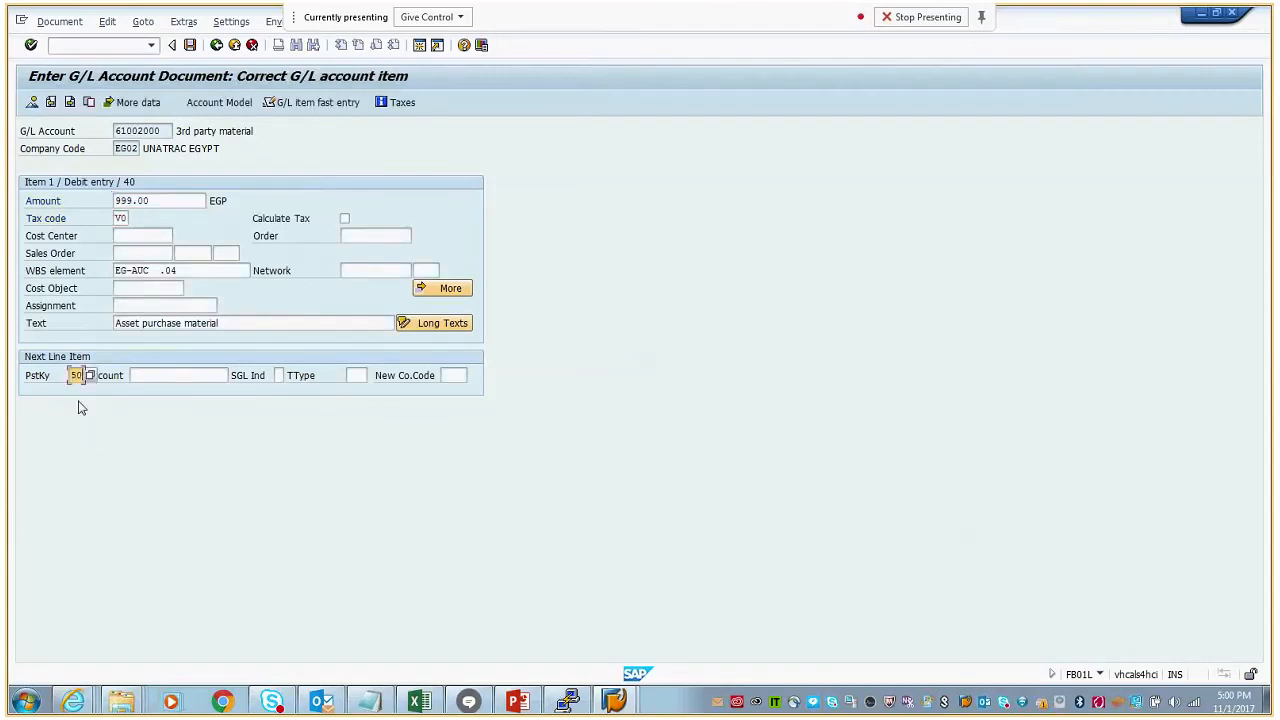
click(158, 380)
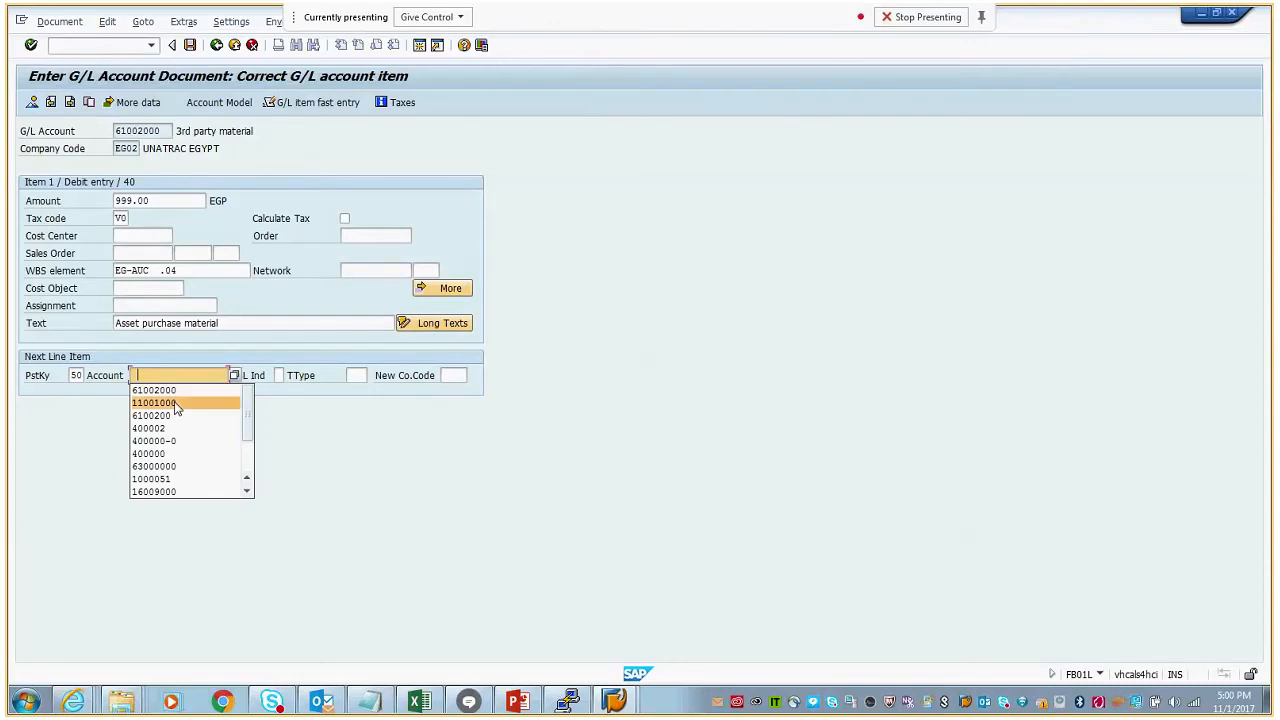
click(174, 402)
key(Return)
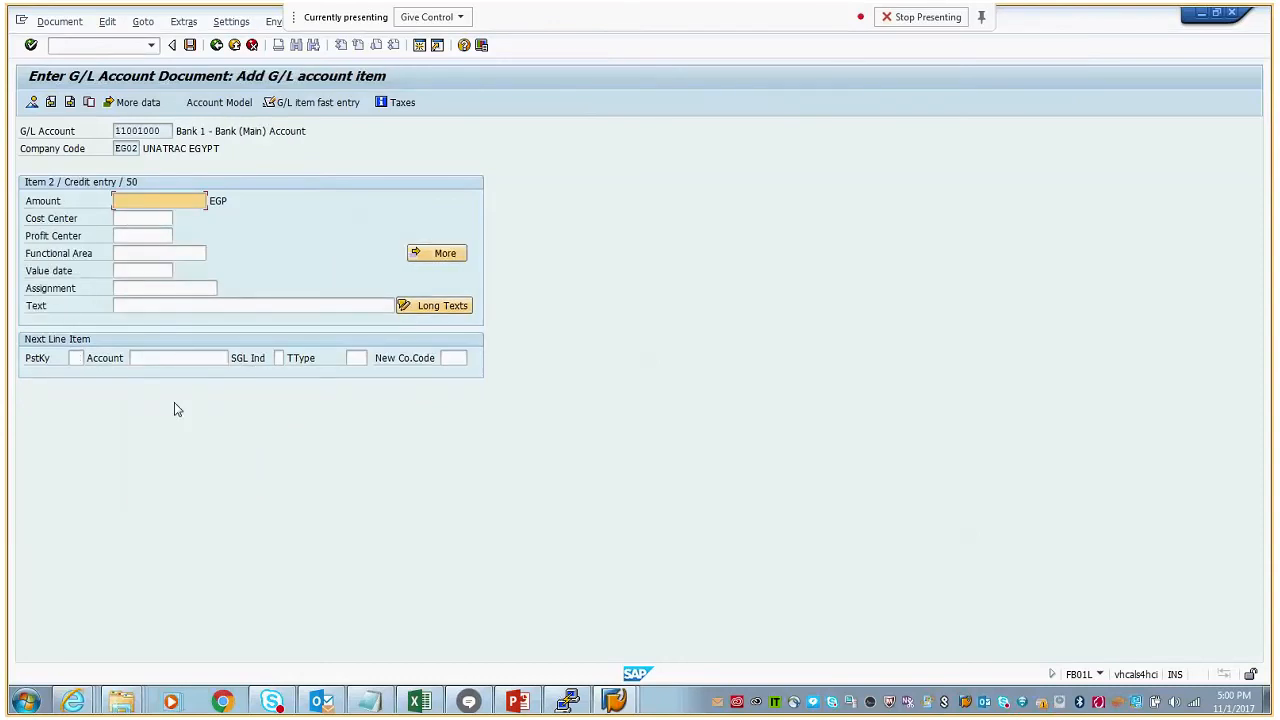
- Set the credit item's amount to 999 EGP and its text to "Asset purchase material", and try to post the document
click(165, 203)
click(154, 217)
click(145, 233)
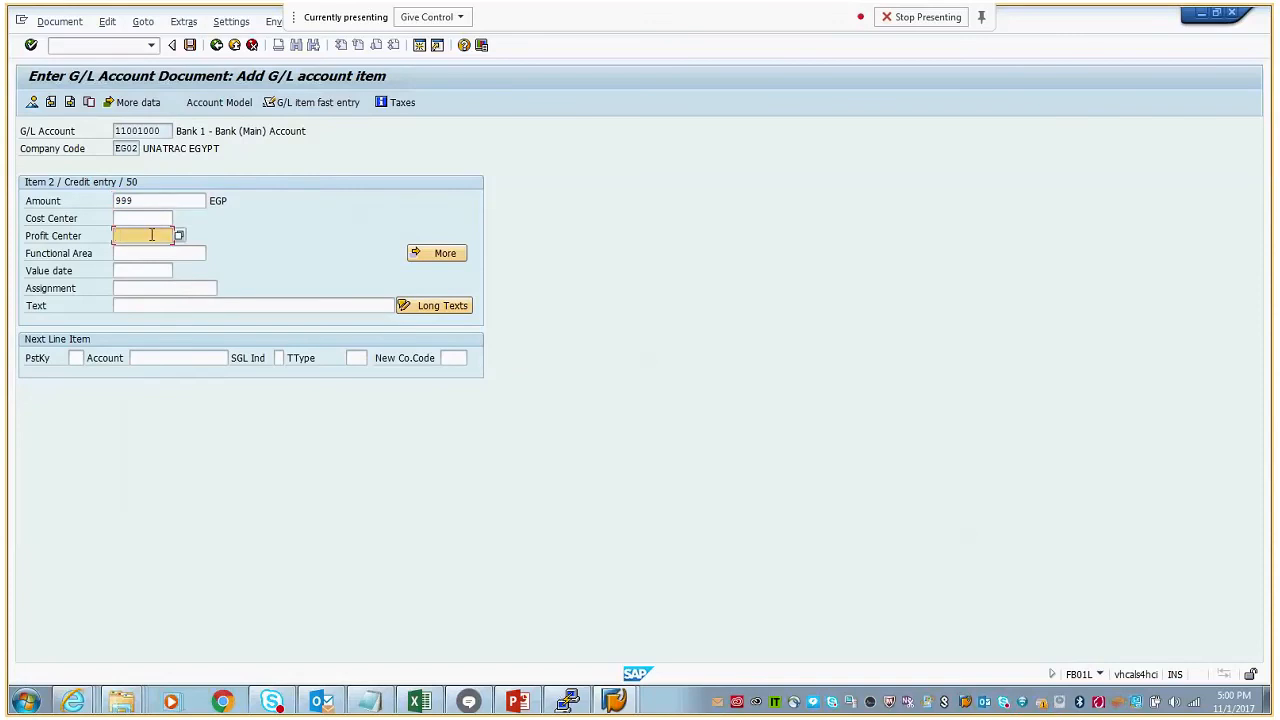
click(150, 305)
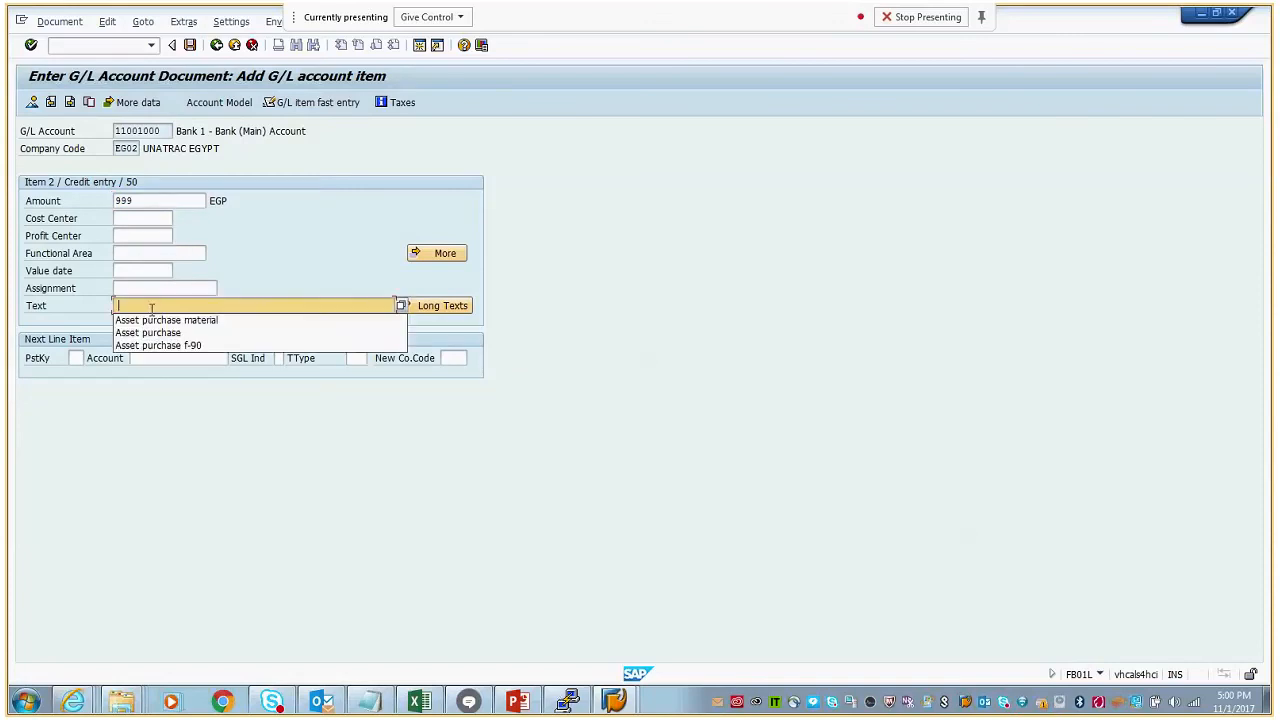
key(Return)
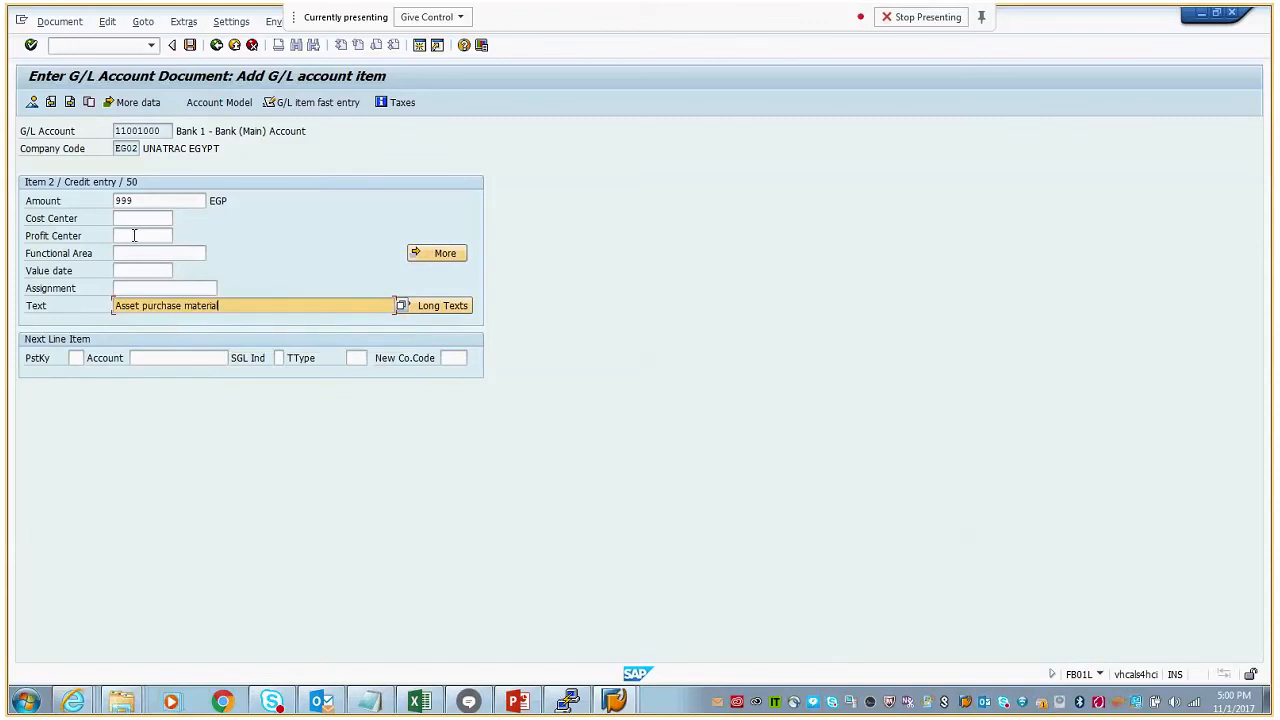
click(190, 46)
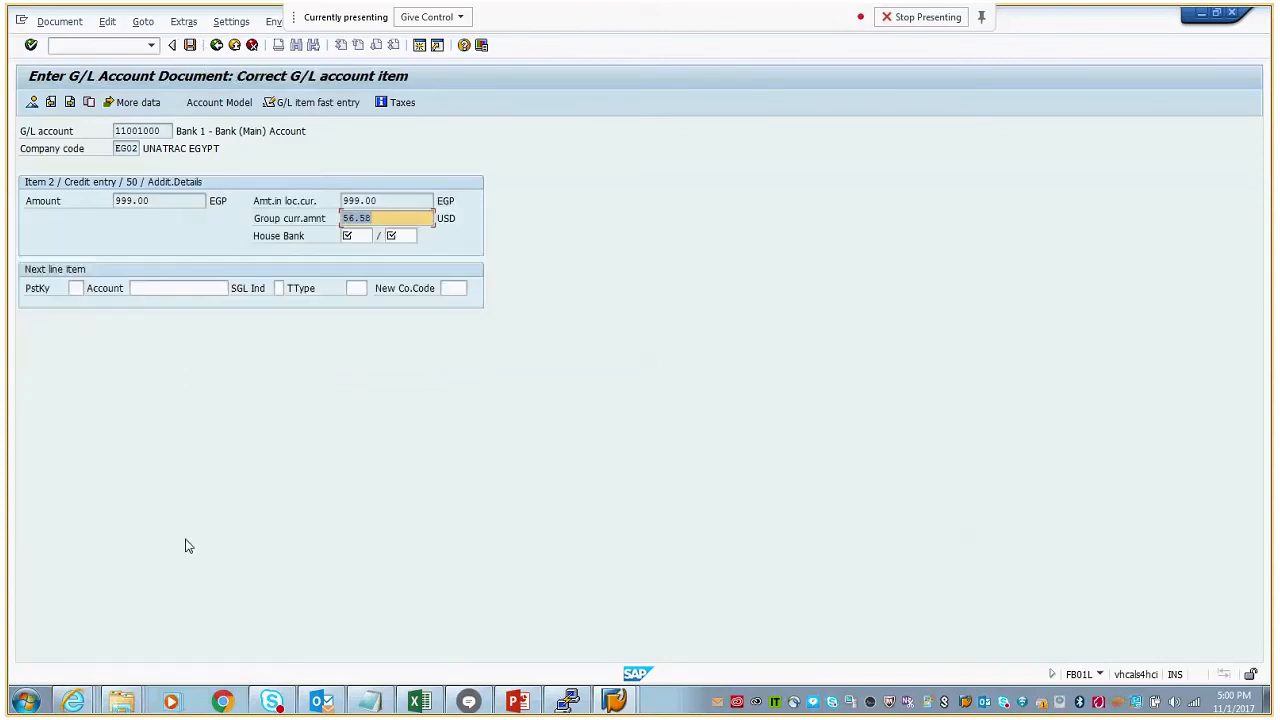
- Post the document with the required house bank and account ID filled in, and check the details of the posting message
click(350, 236)
click(355, 250)
click(401, 236)
click(400, 251)
click(190, 46)
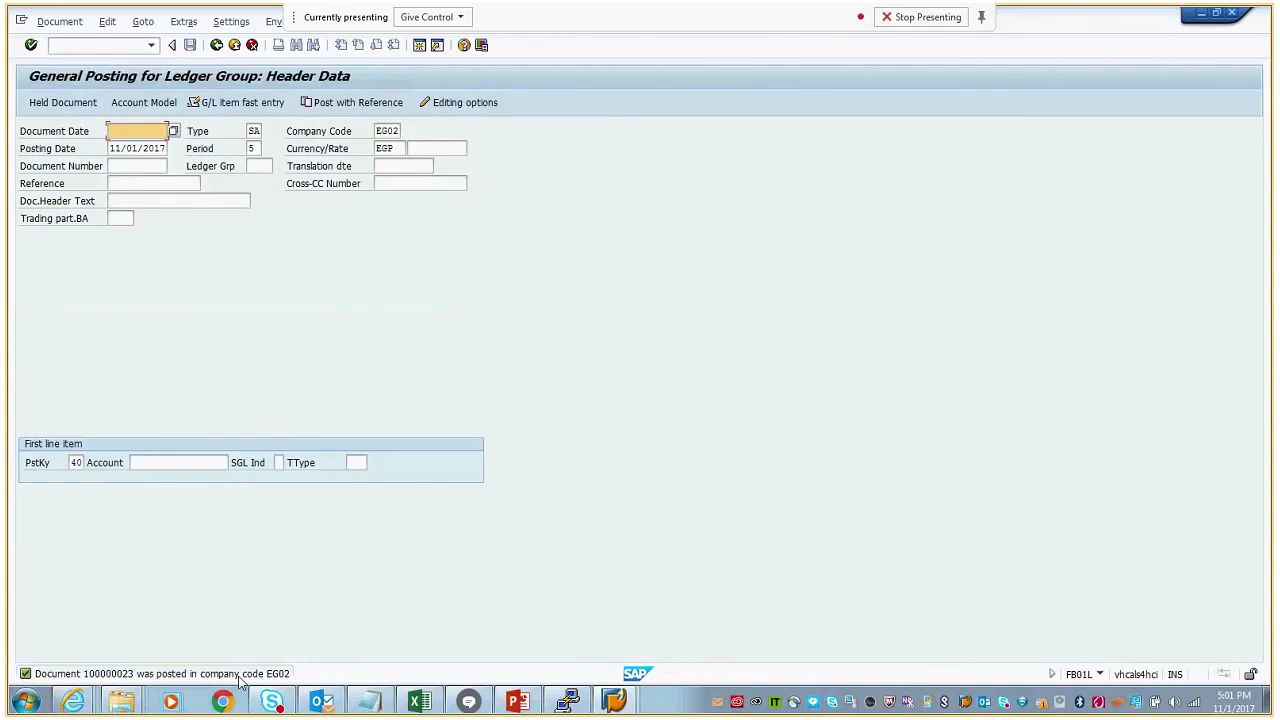
click(240, 678)
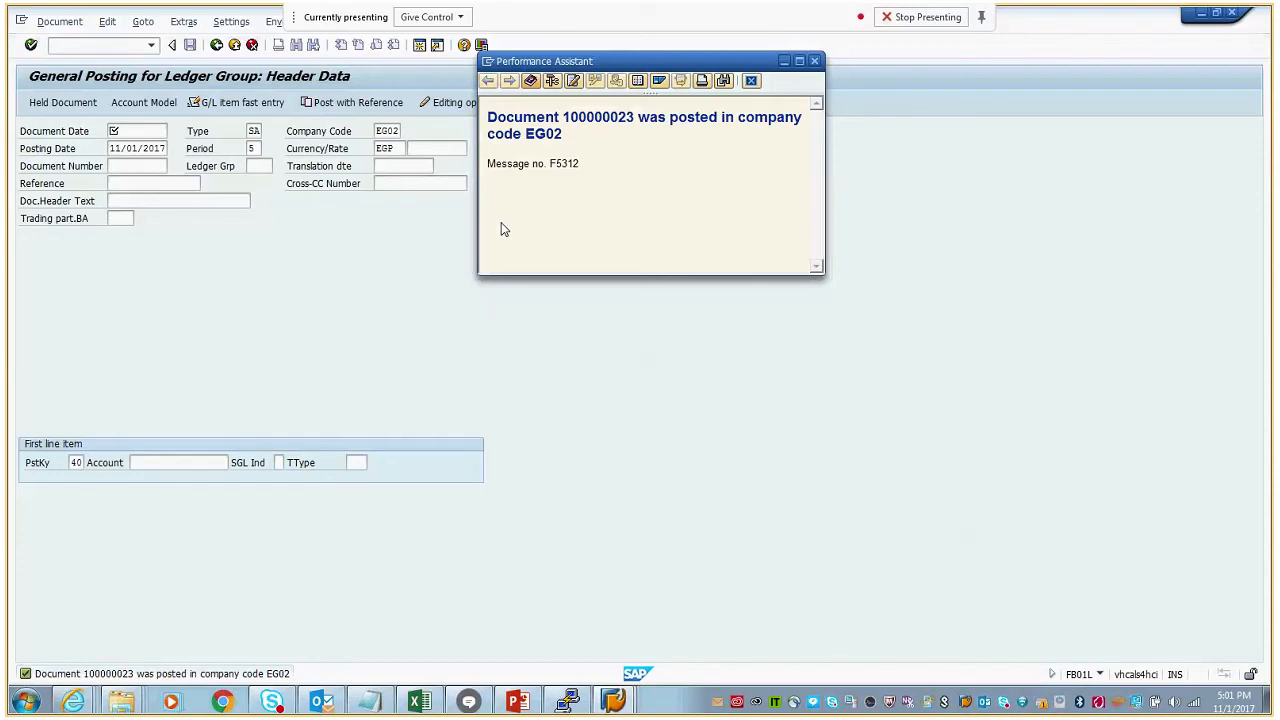
click(815, 63)
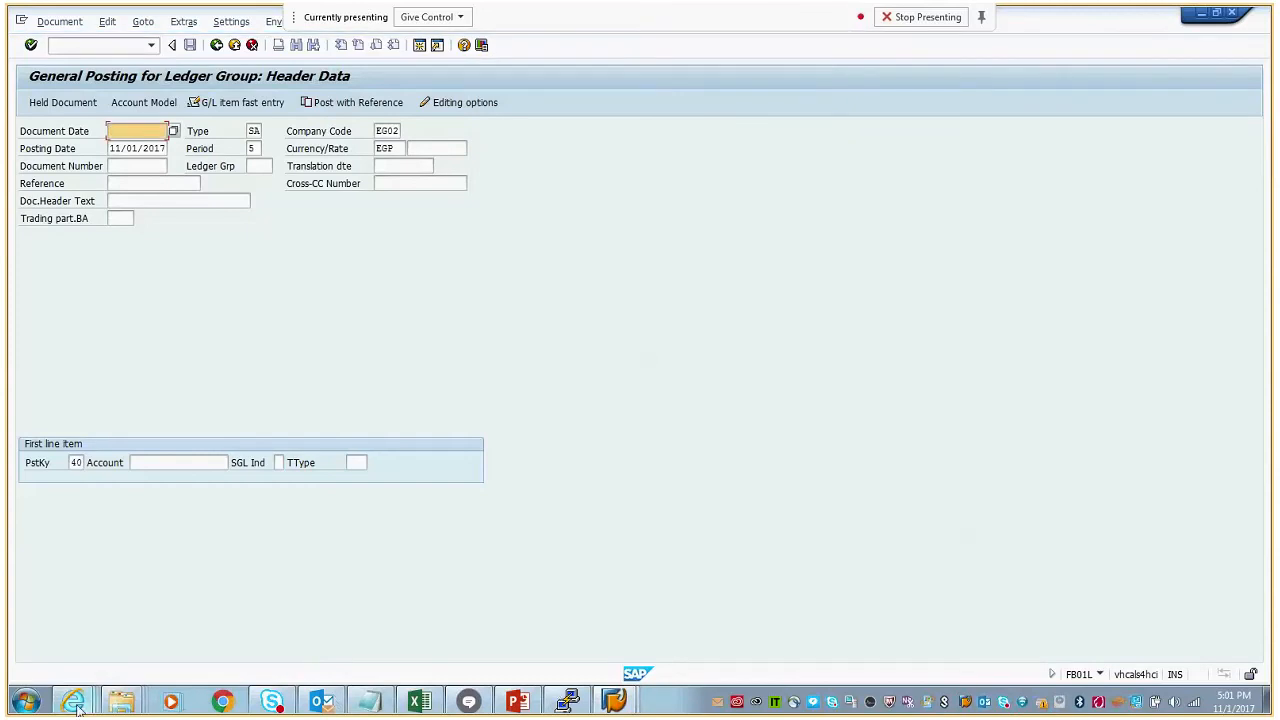
- Switch to the SAP Fiori session in Internet Explorer and open the Project Actual Cost Line Items app from the home page
mouse_move(75, 703)
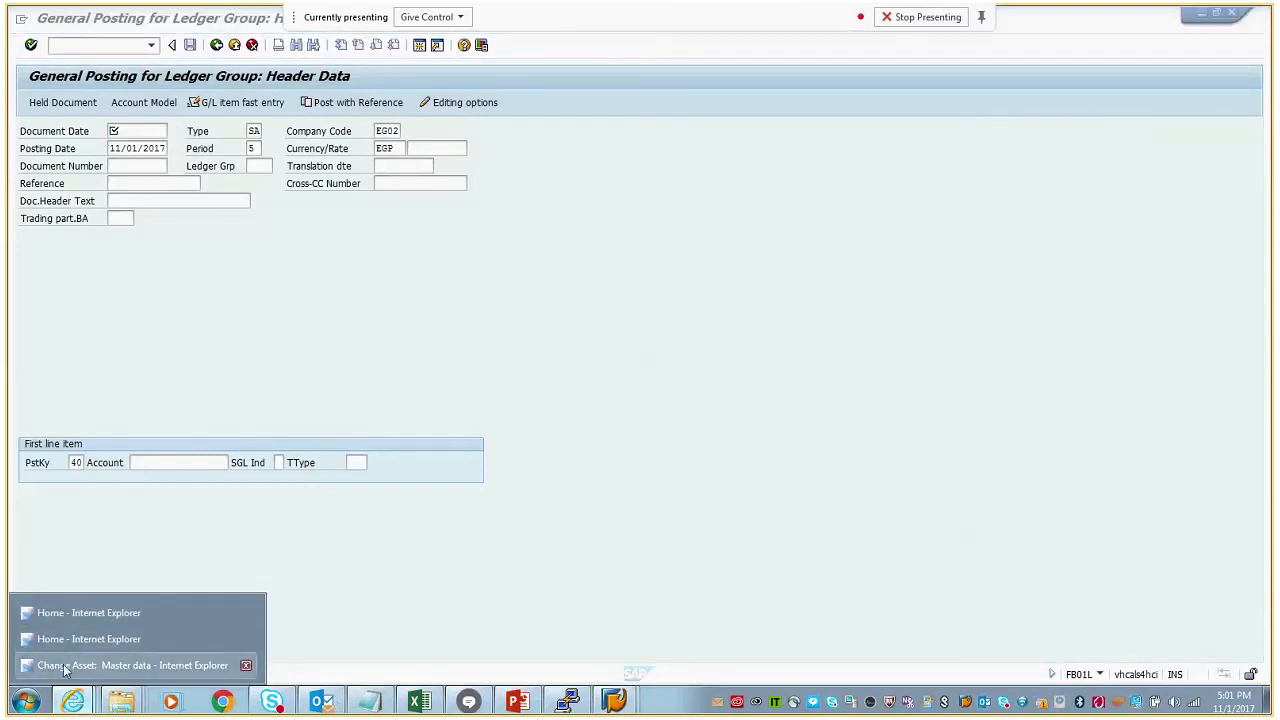
click(52, 664)
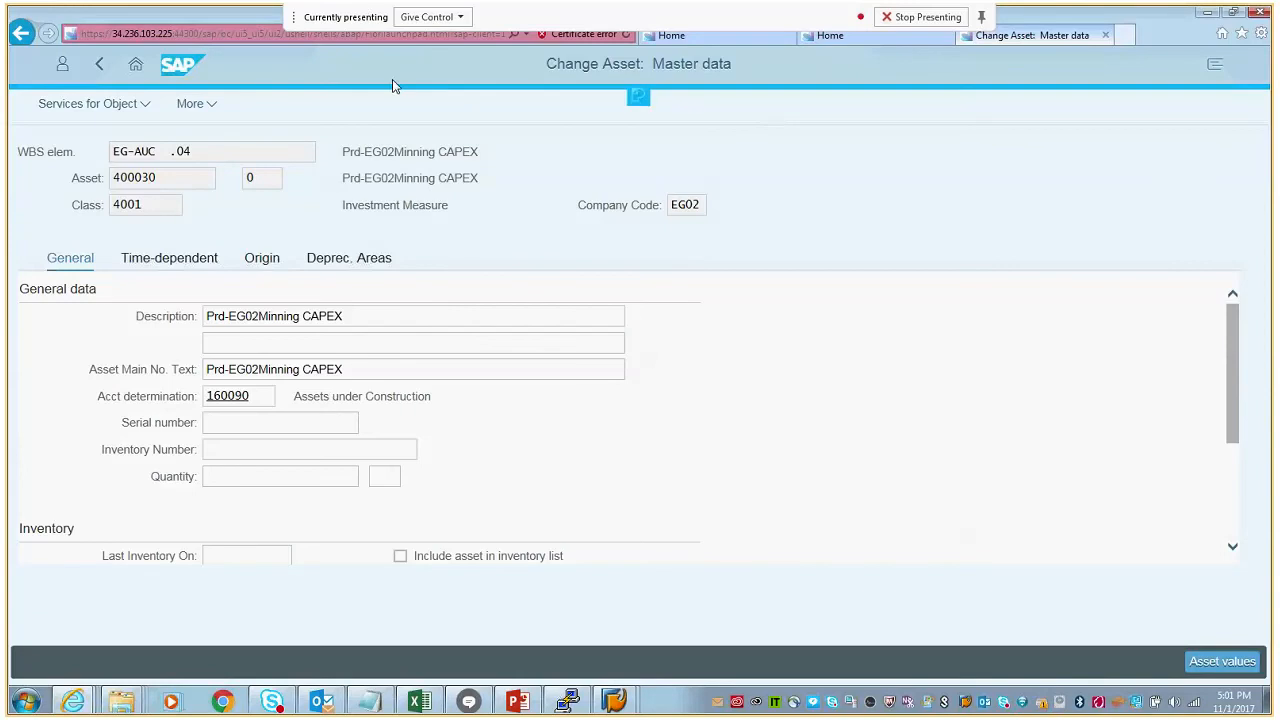
click(137, 65)
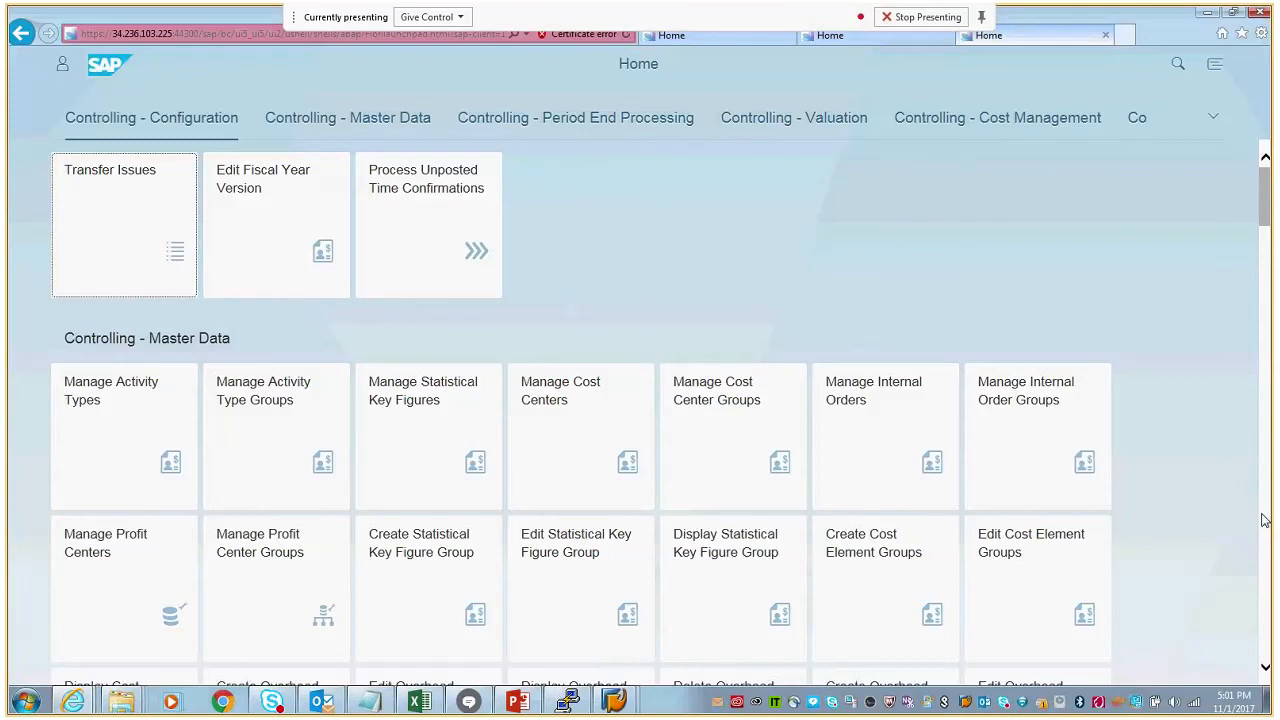
scroll(1263, 520, down, 5)
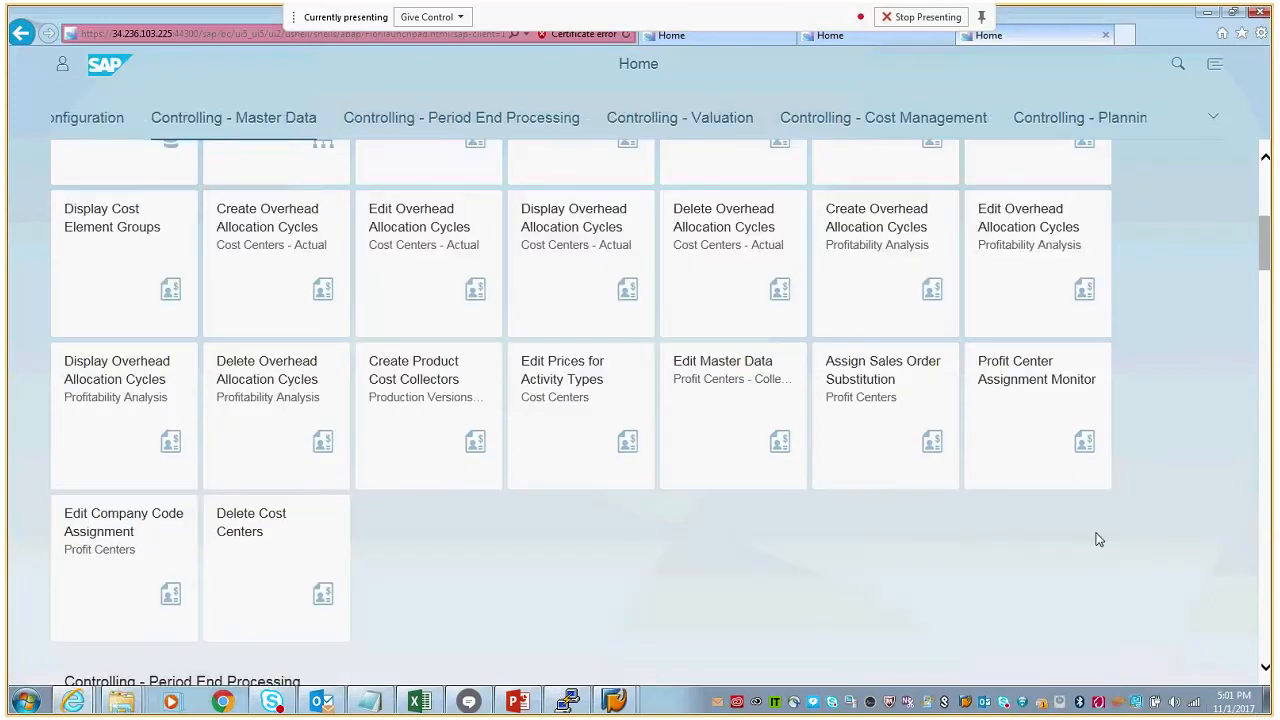
click(1265, 660)
scroll(1265, 660, down, 20)
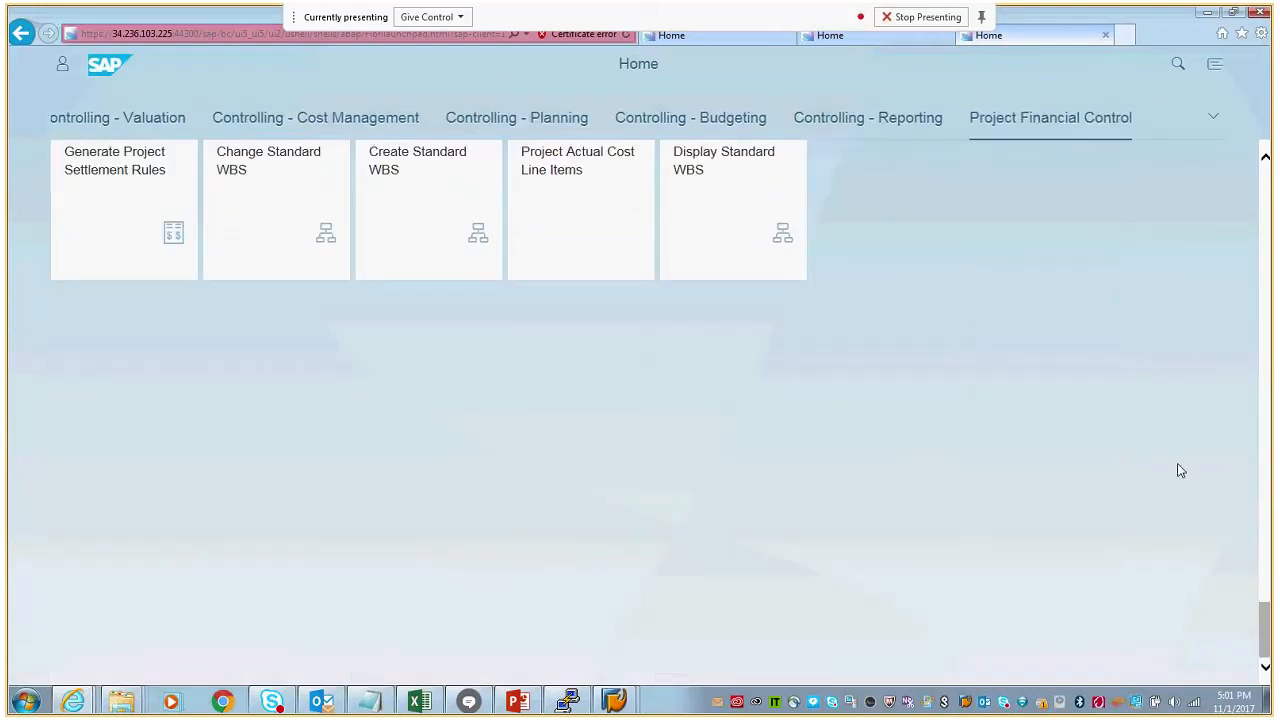
click(585, 206)
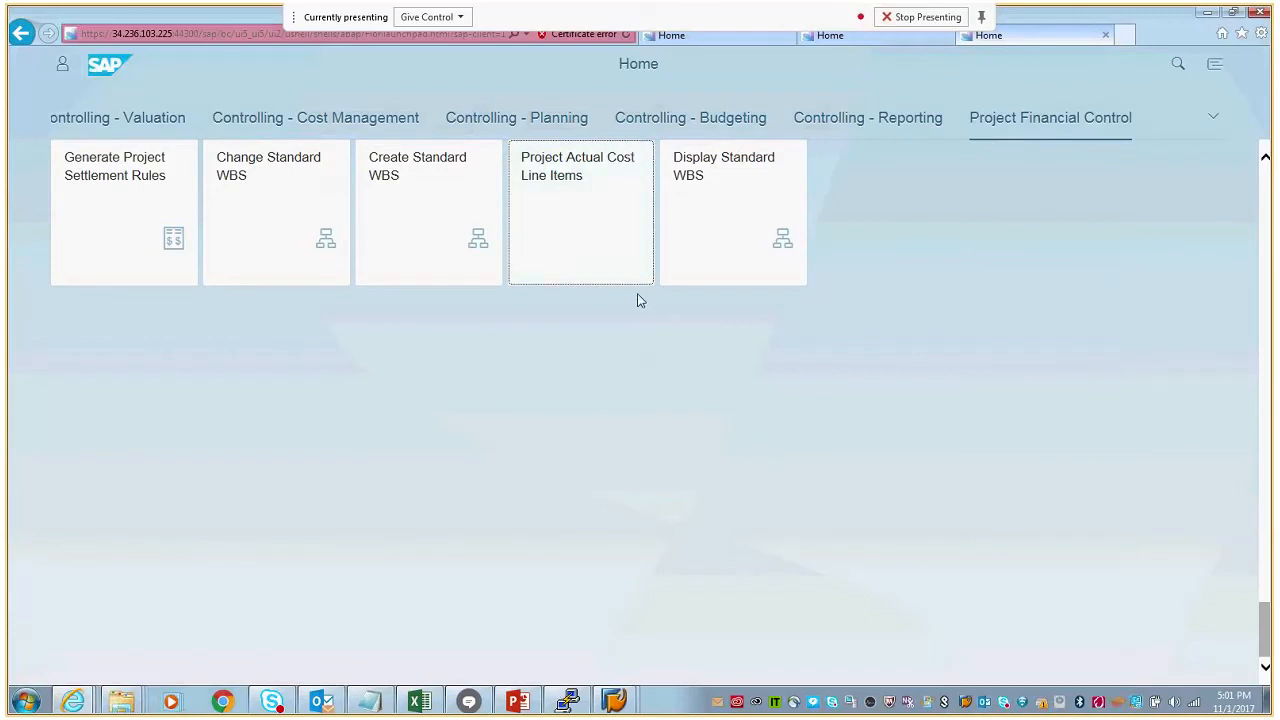
click(588, 243)
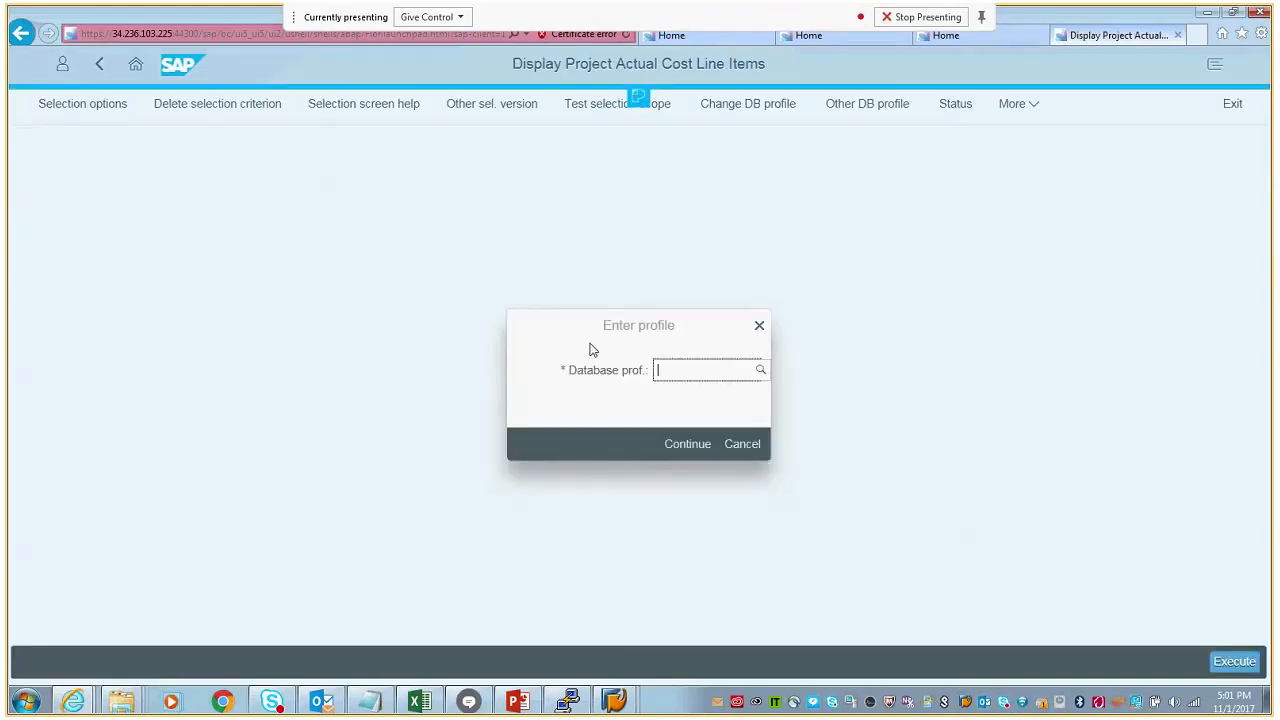
click(761, 371)
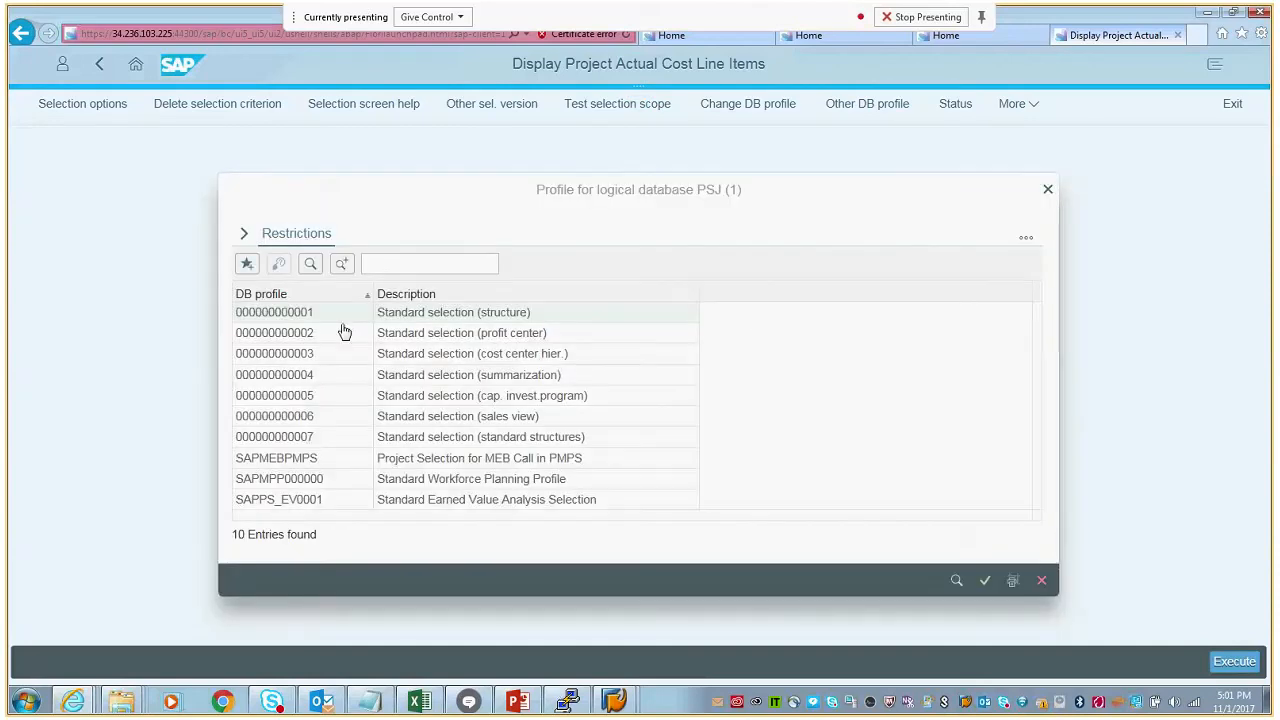
click(324, 319)
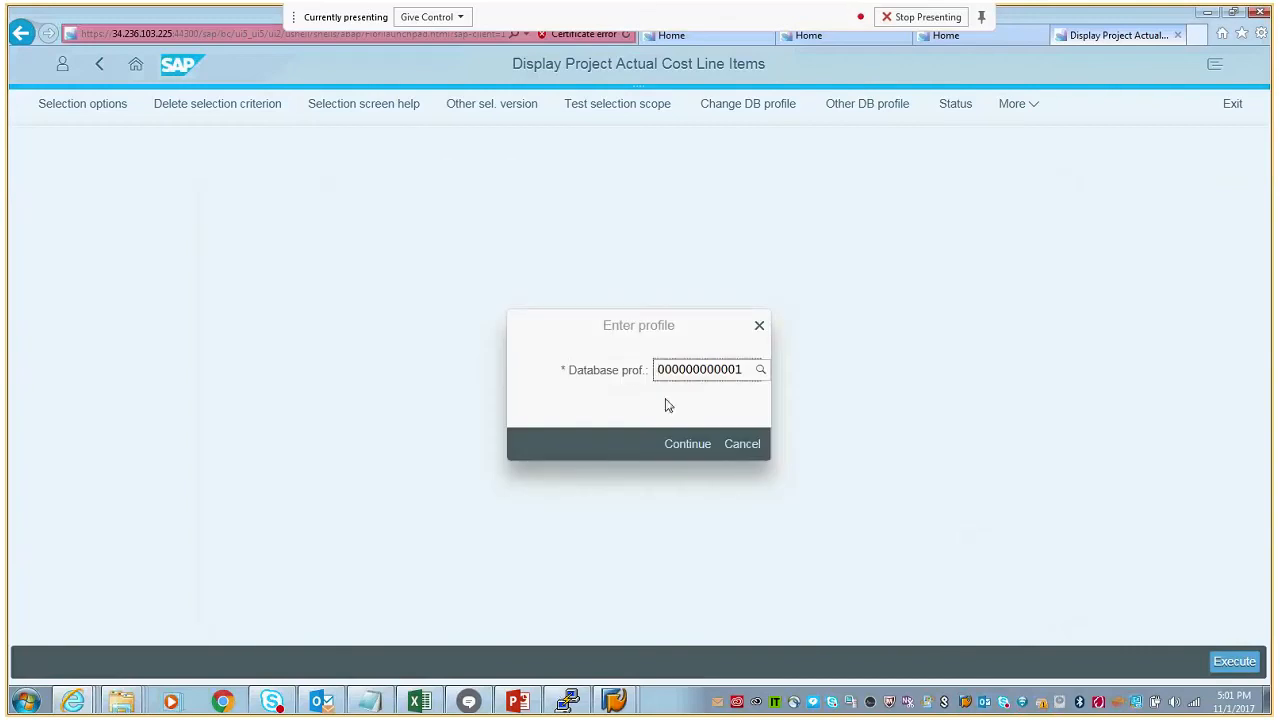
click(681, 448)
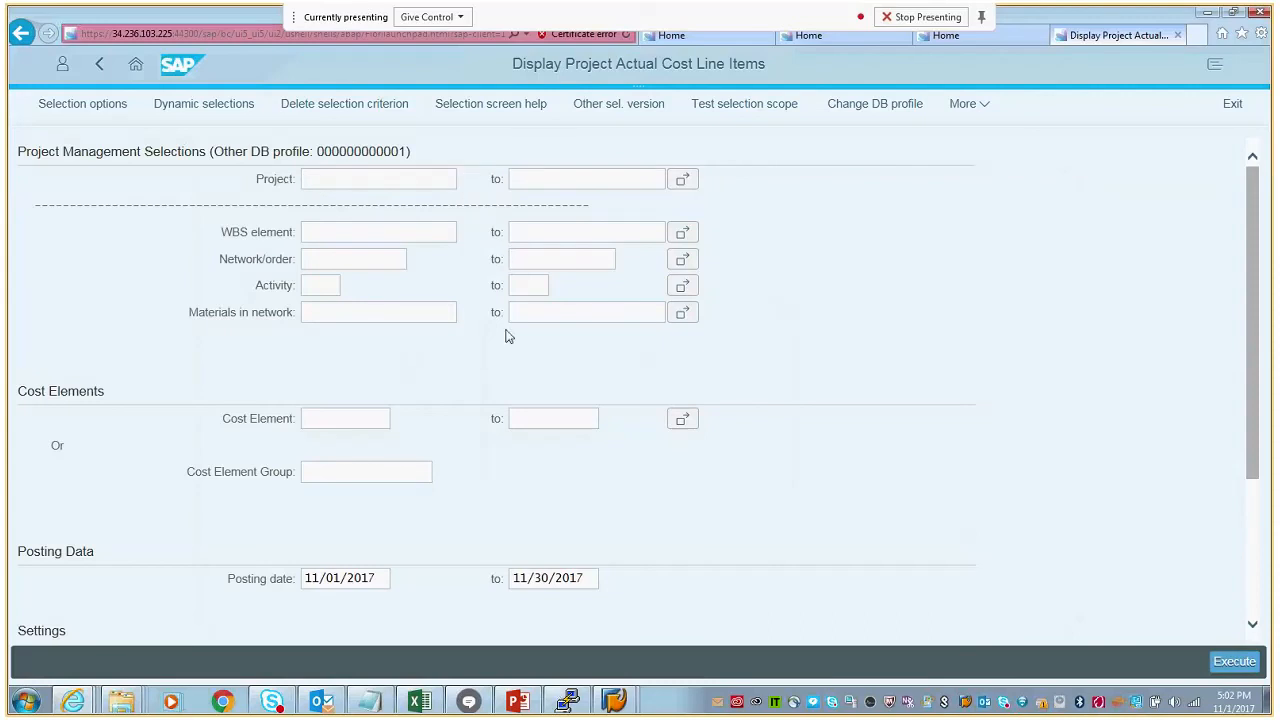
- Select project EG-AUC from the project definition search and execute the actual cost line item report
key(F4)
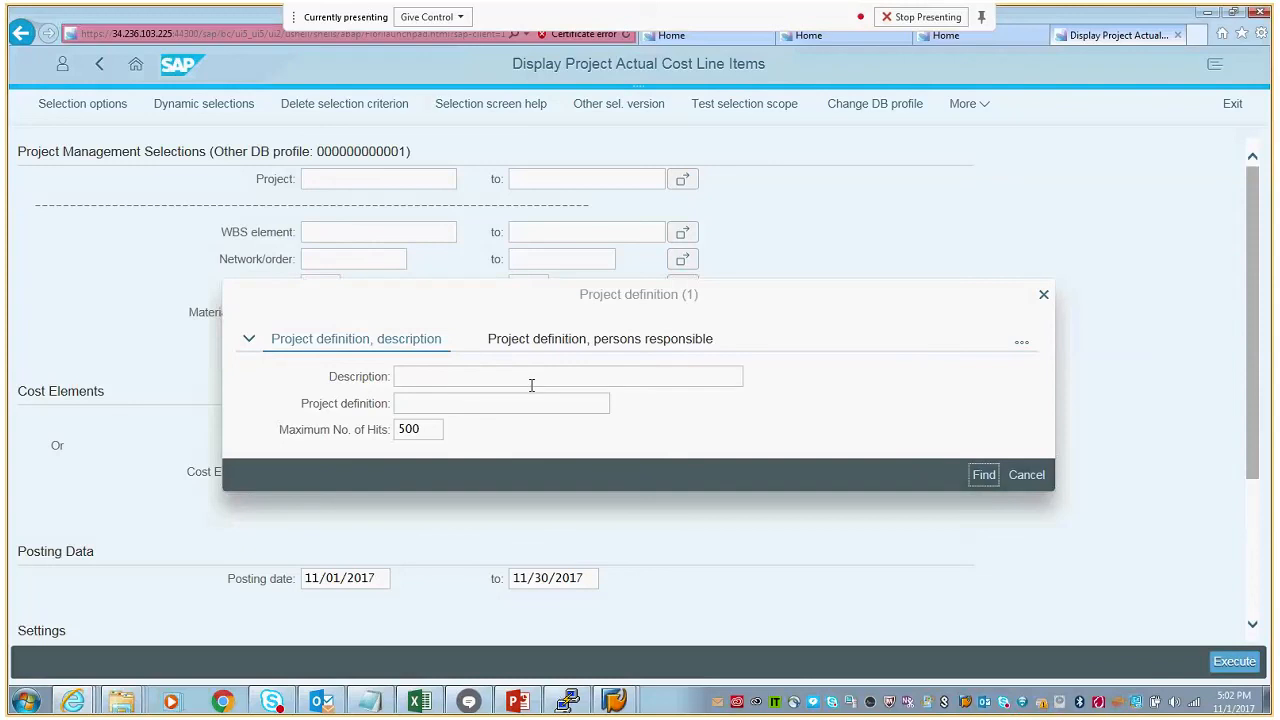
key(Return)
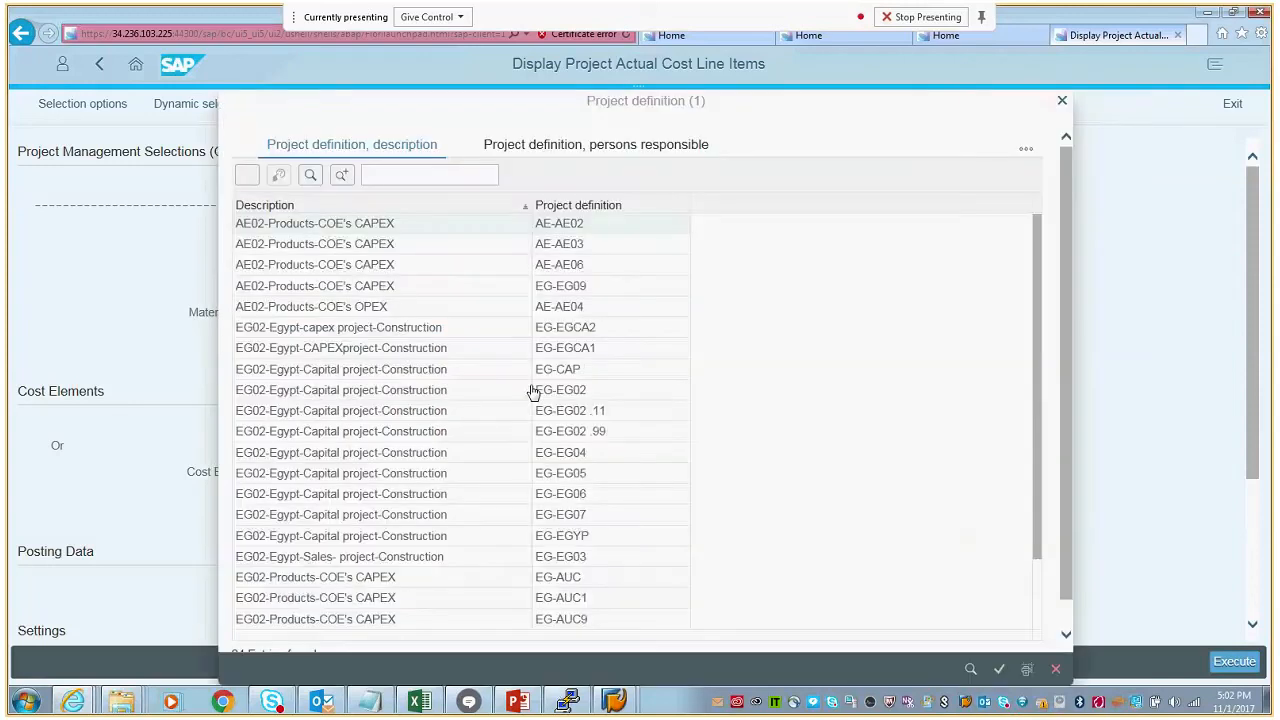
click(562, 580)
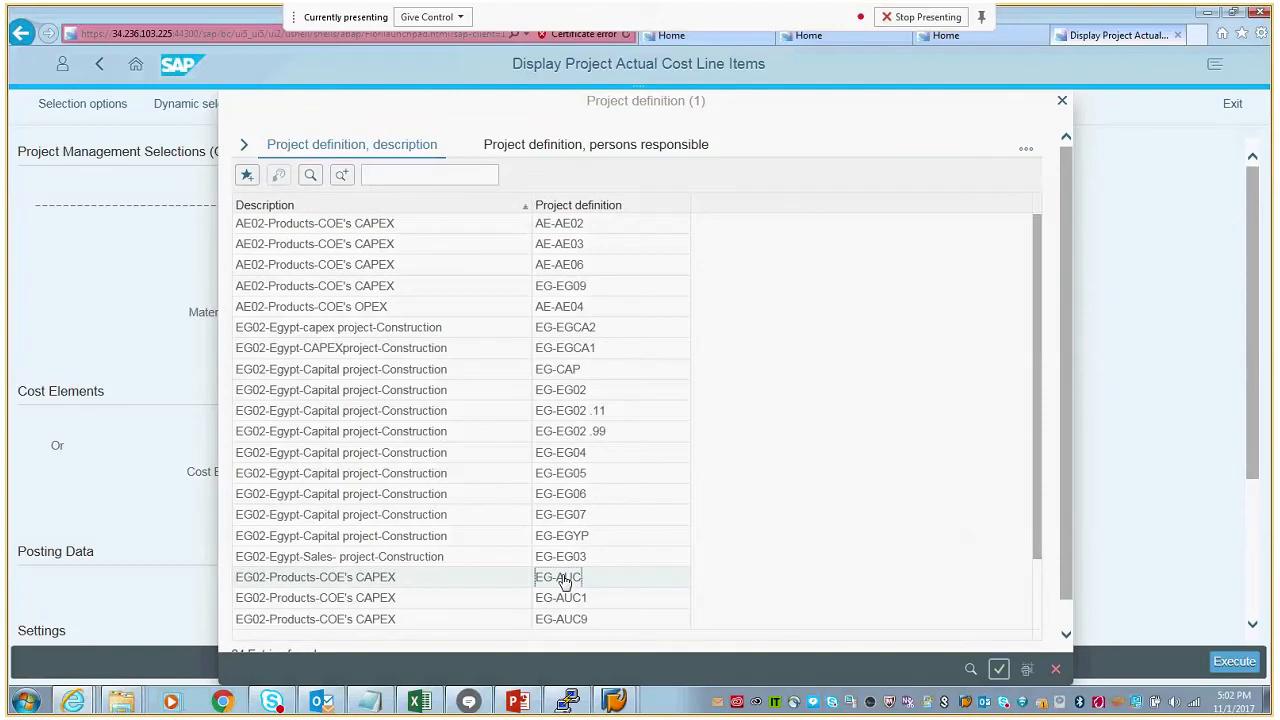
double_click(562, 580)
click(1236, 665)
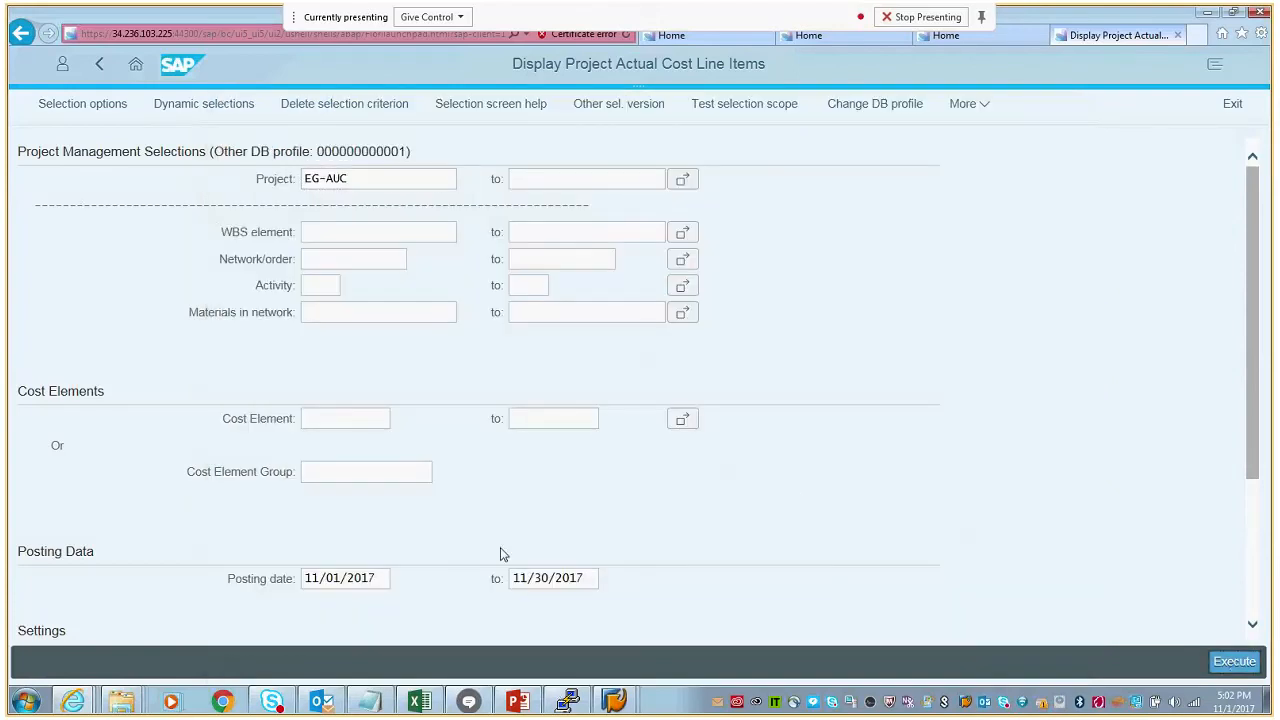
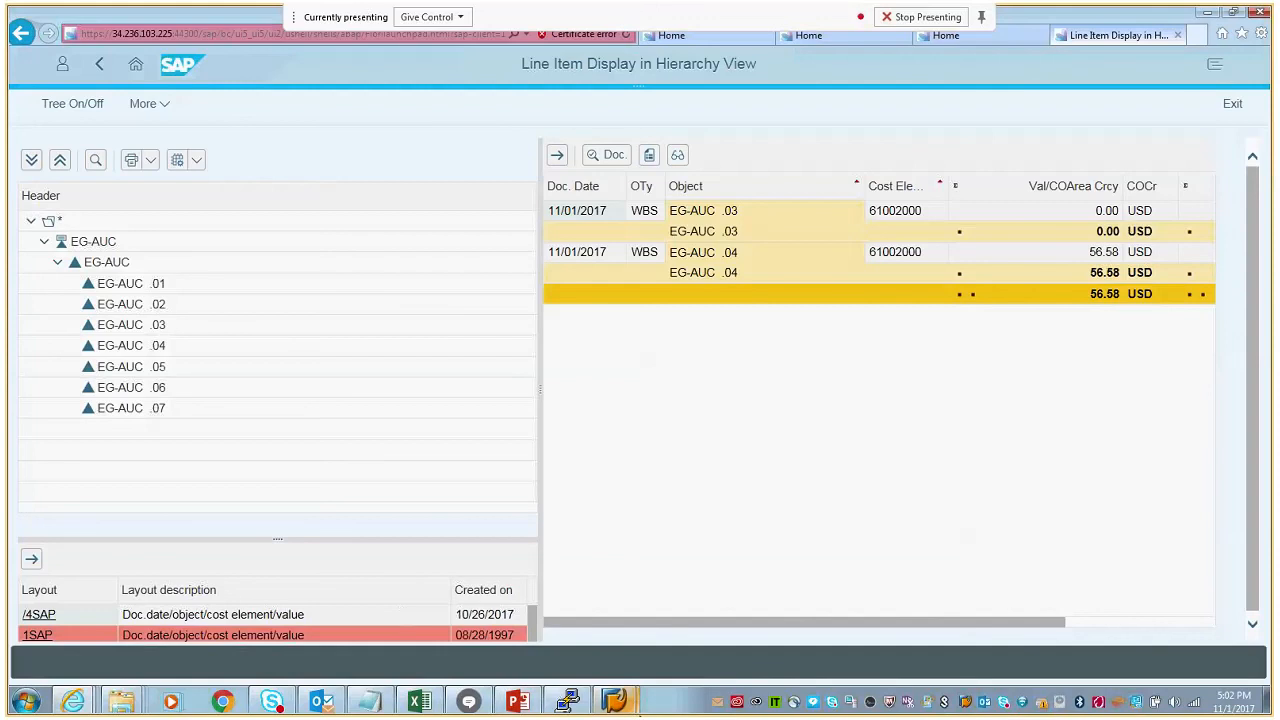
- Switch to the General Posting for Ledger Group window in SAP GUI and open the actual settlement transaction CJ88
mouse_move(630, 705)
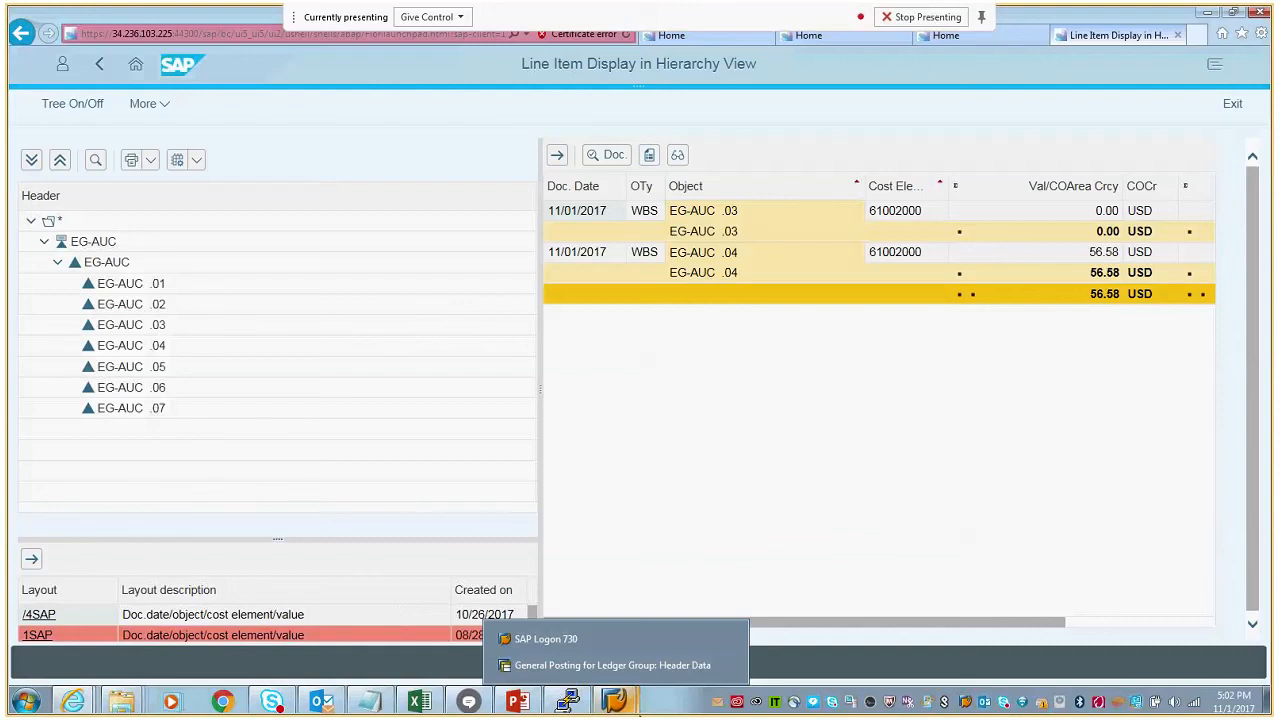
click(613, 668)
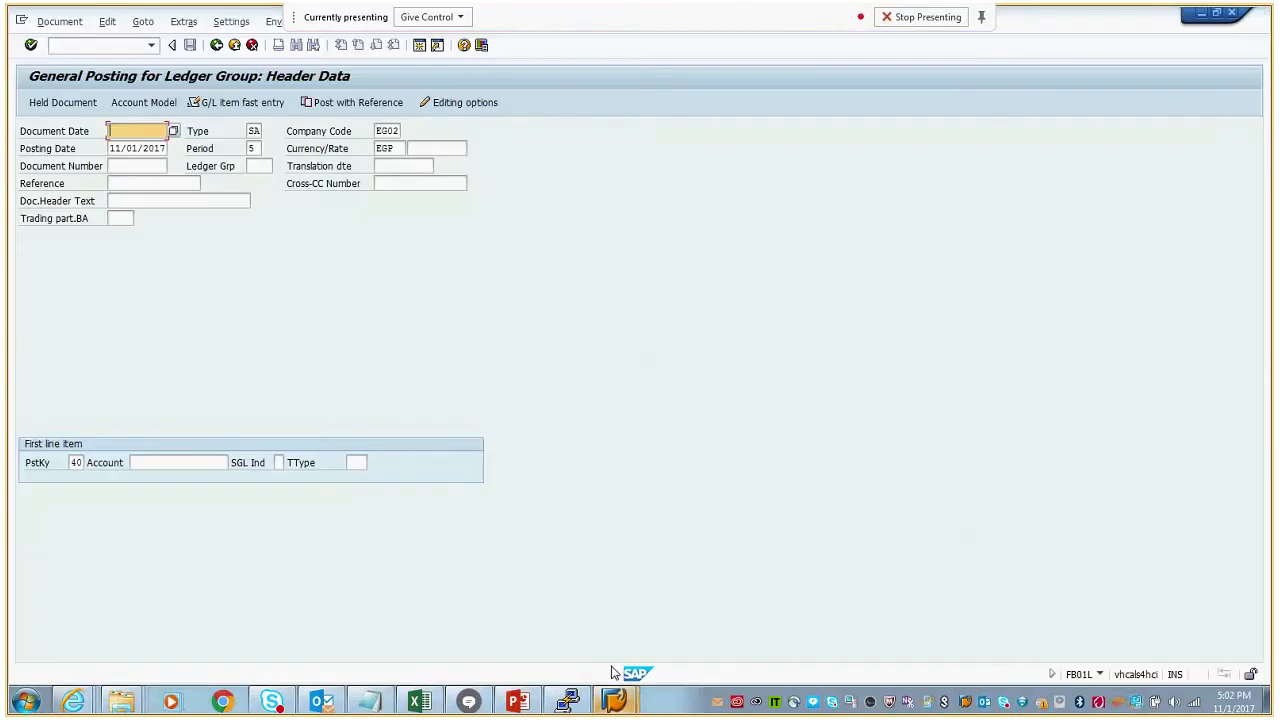
click(101, 47)
text(/ncj88)
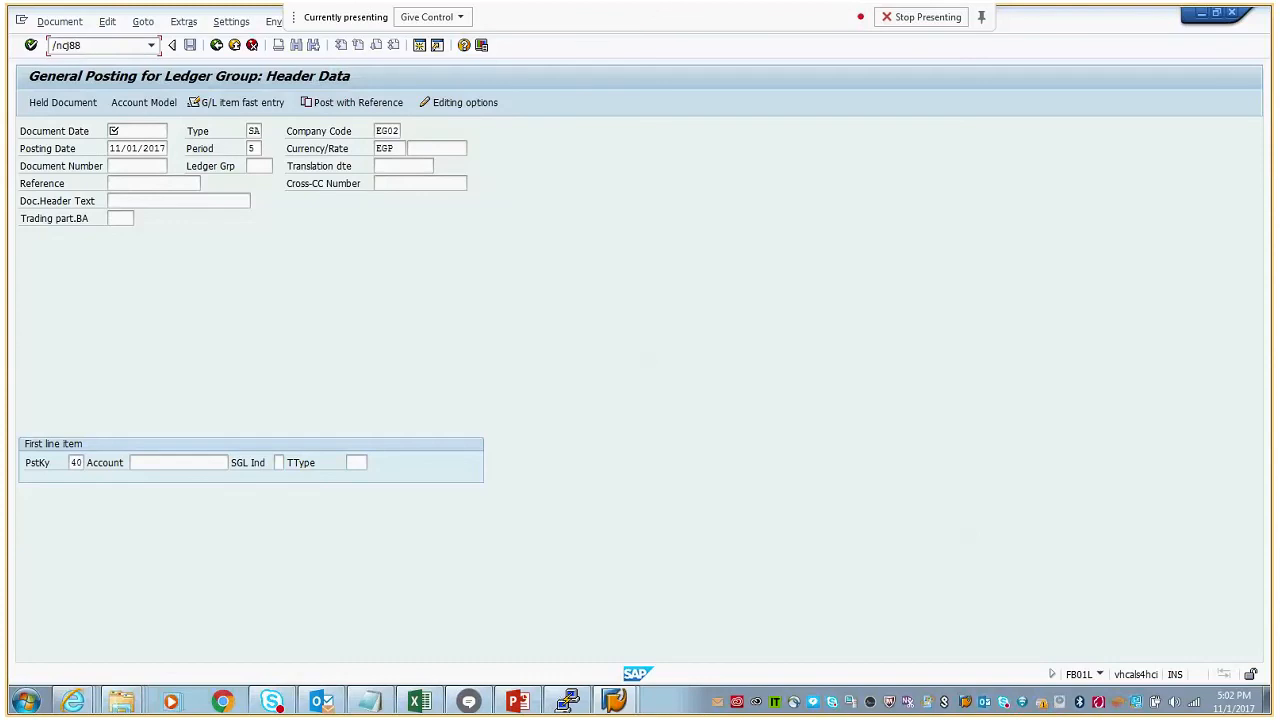
key(Return)
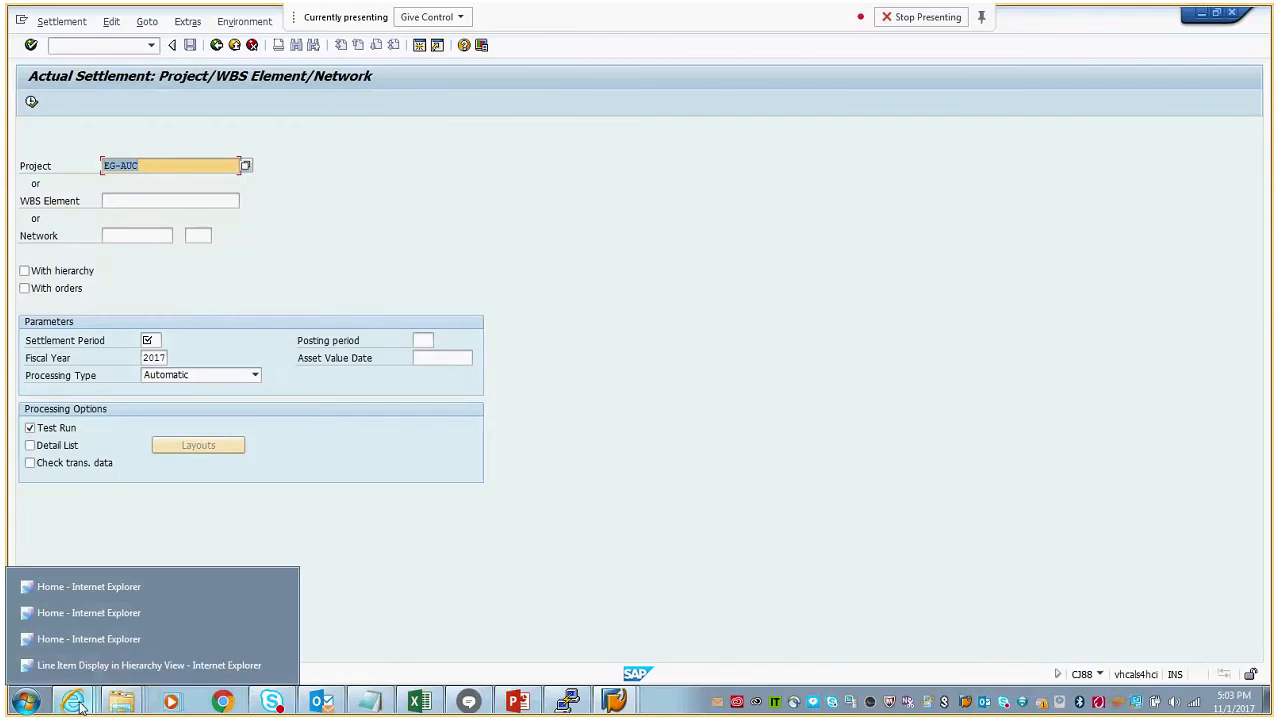
- Open Project Builder with transaction CJ20N, load project EG-AUC and select WBS element EG-AUC .04
click(115, 46)
text(/ncj20n)
key(Return)
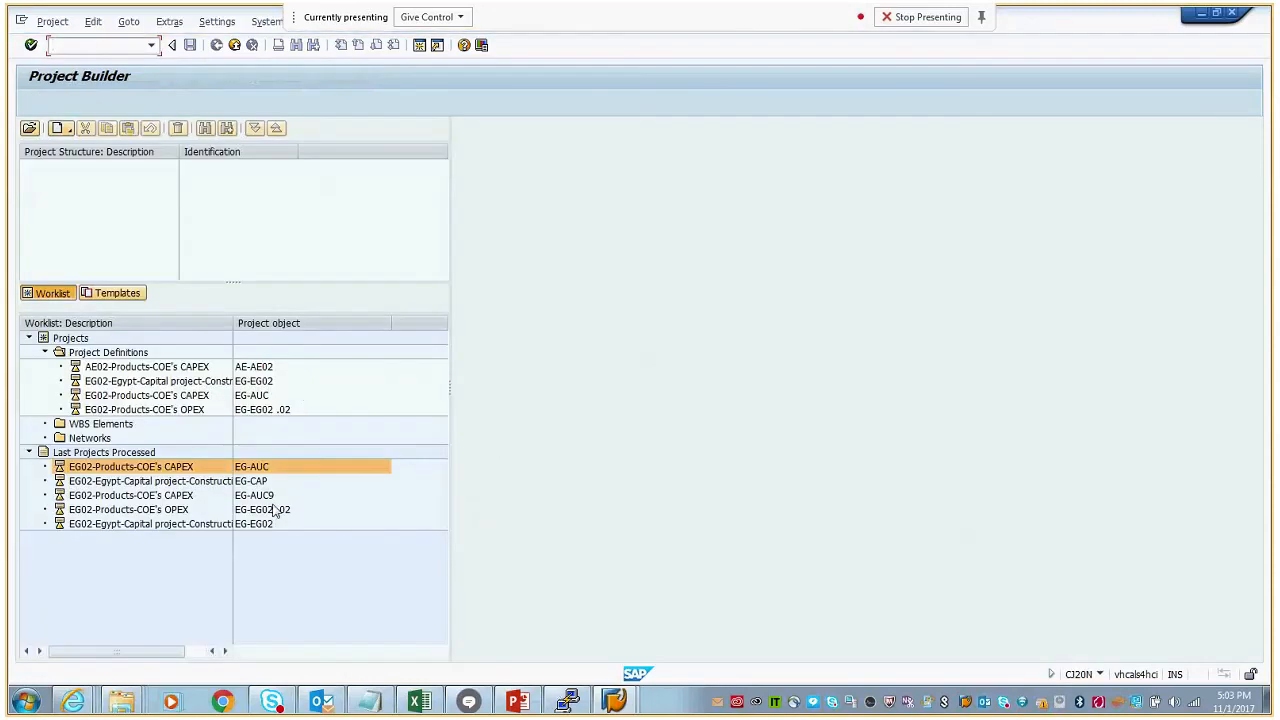
double_click(261, 470)
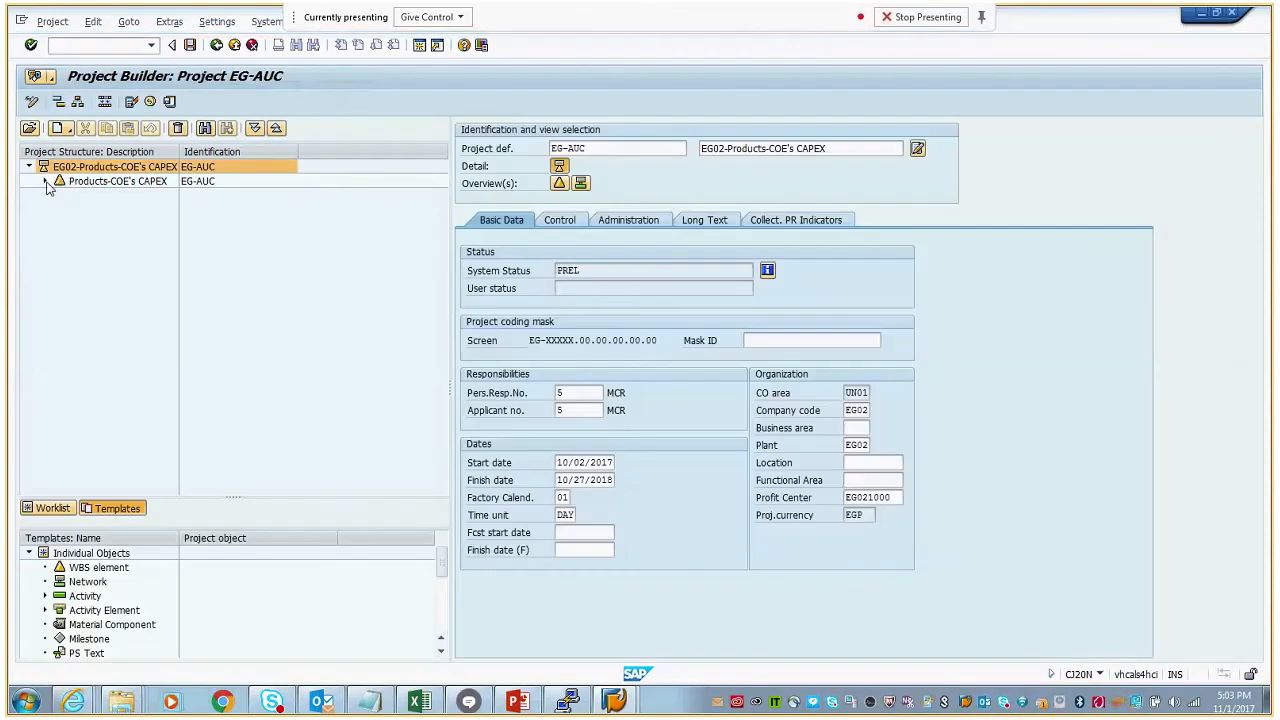
click(44, 181)
click(153, 240)
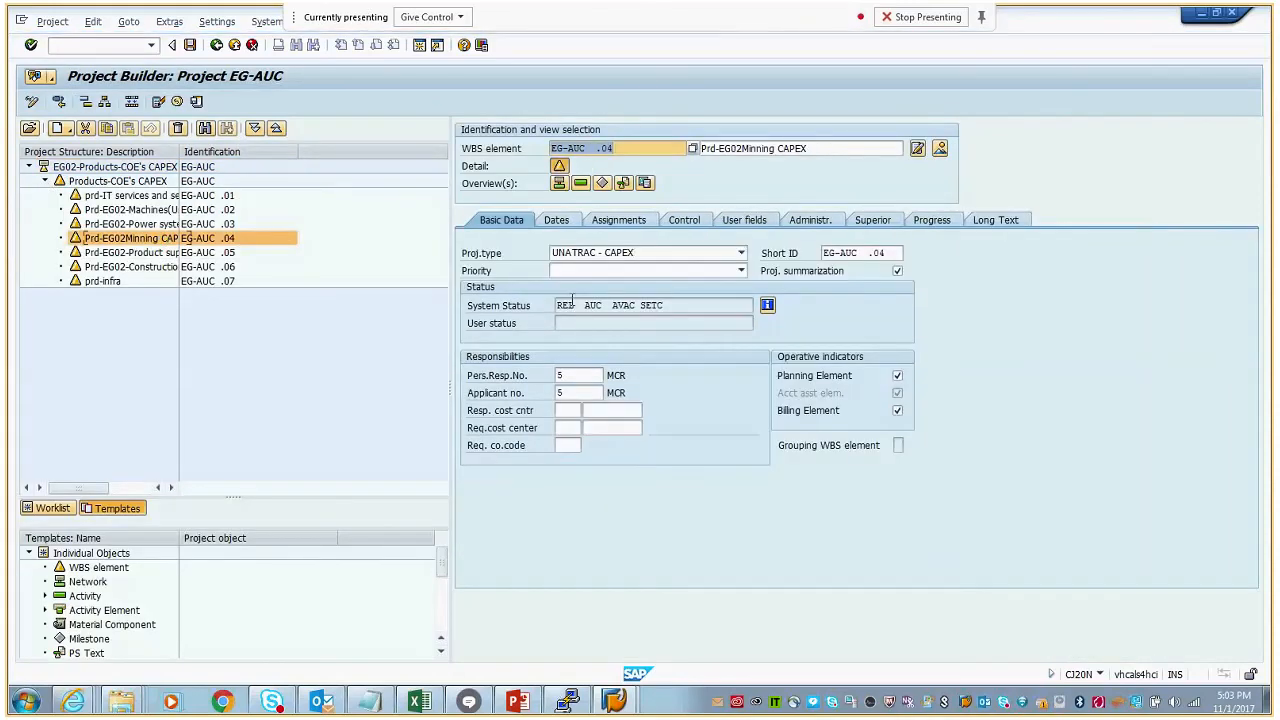
- Display the asset under construction belonging to WBS element EG-AUC .04 and check its asset number against the Notepad note
click(93, 22)
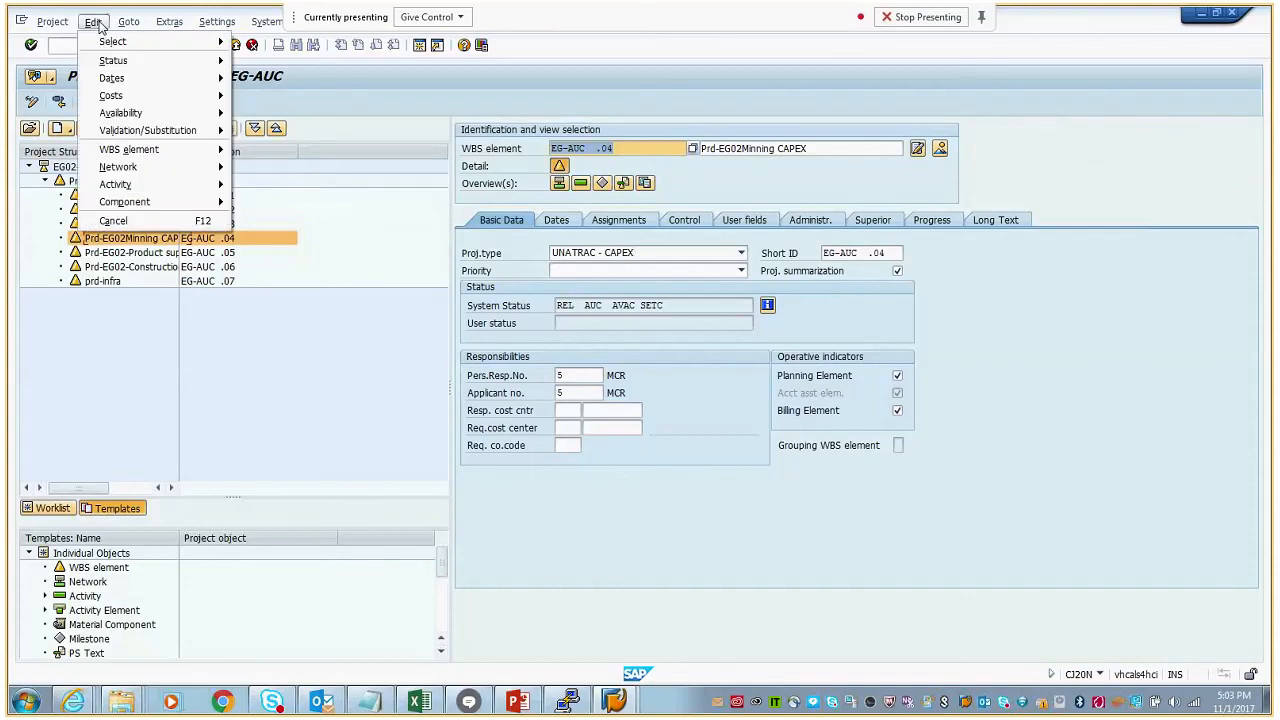
mouse_move(194, 145)
mouse_move(370, 206)
click(551, 233)
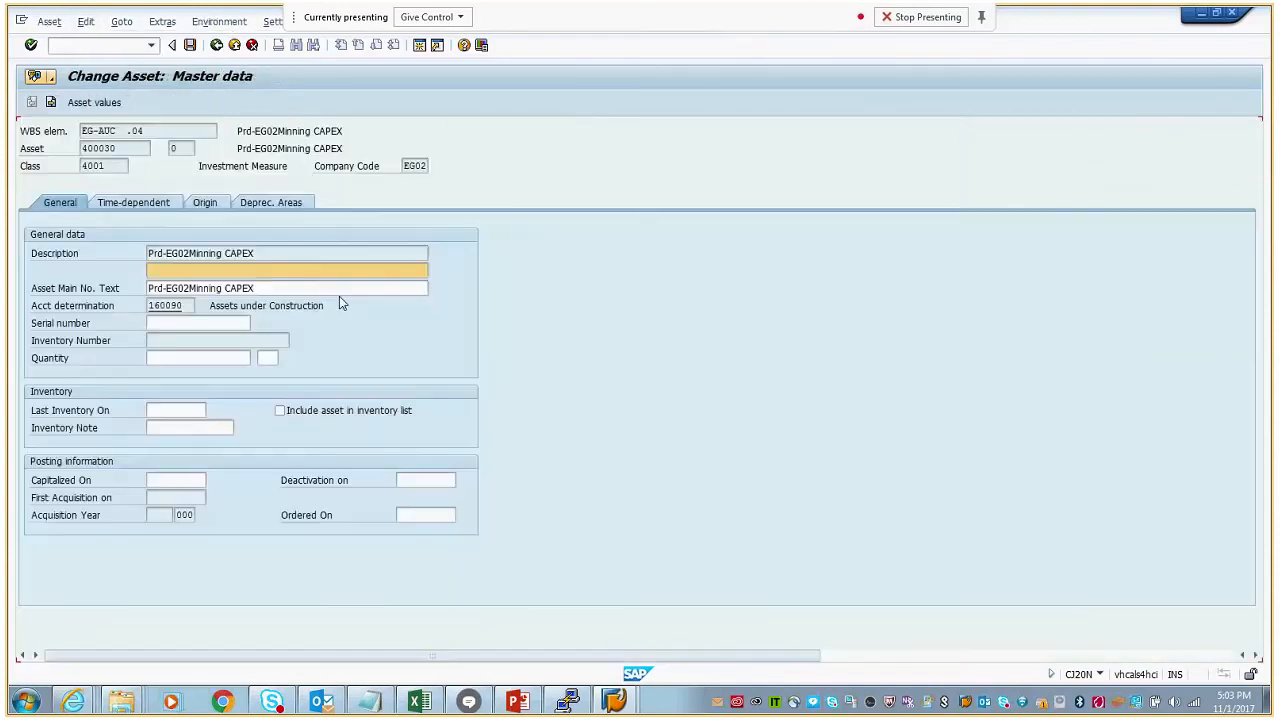
click(118, 148)
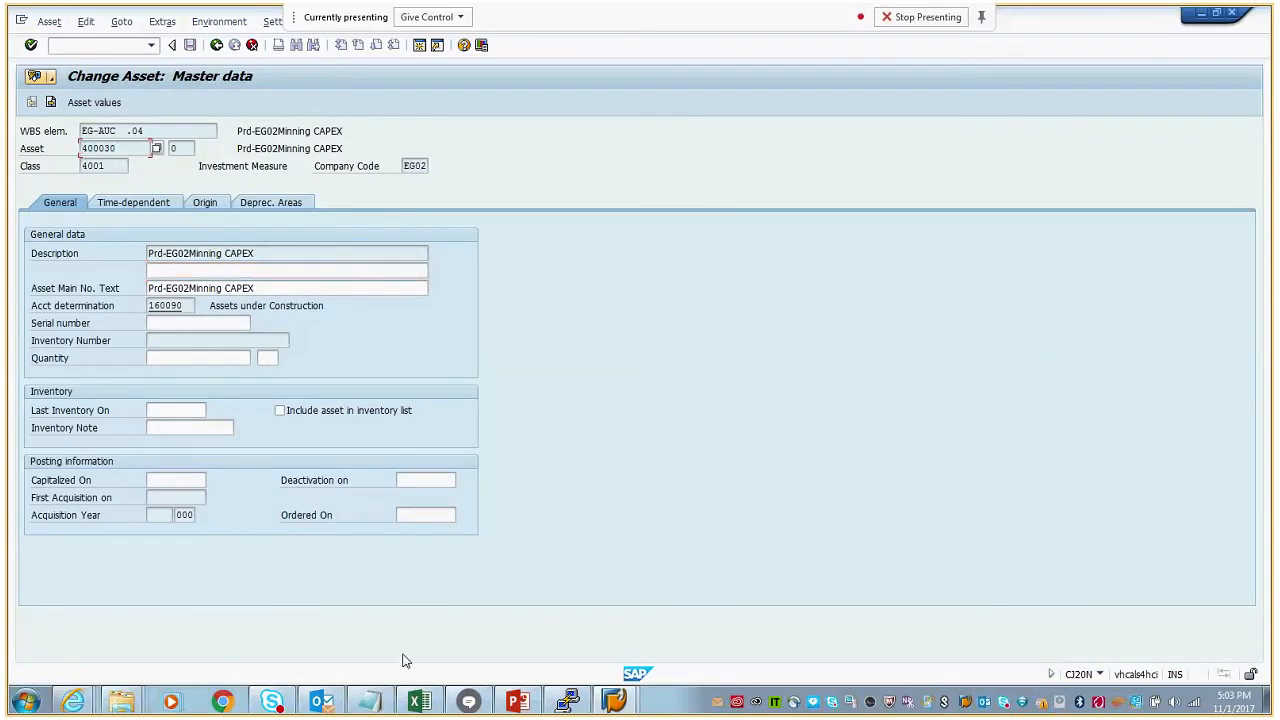
click(369, 701)
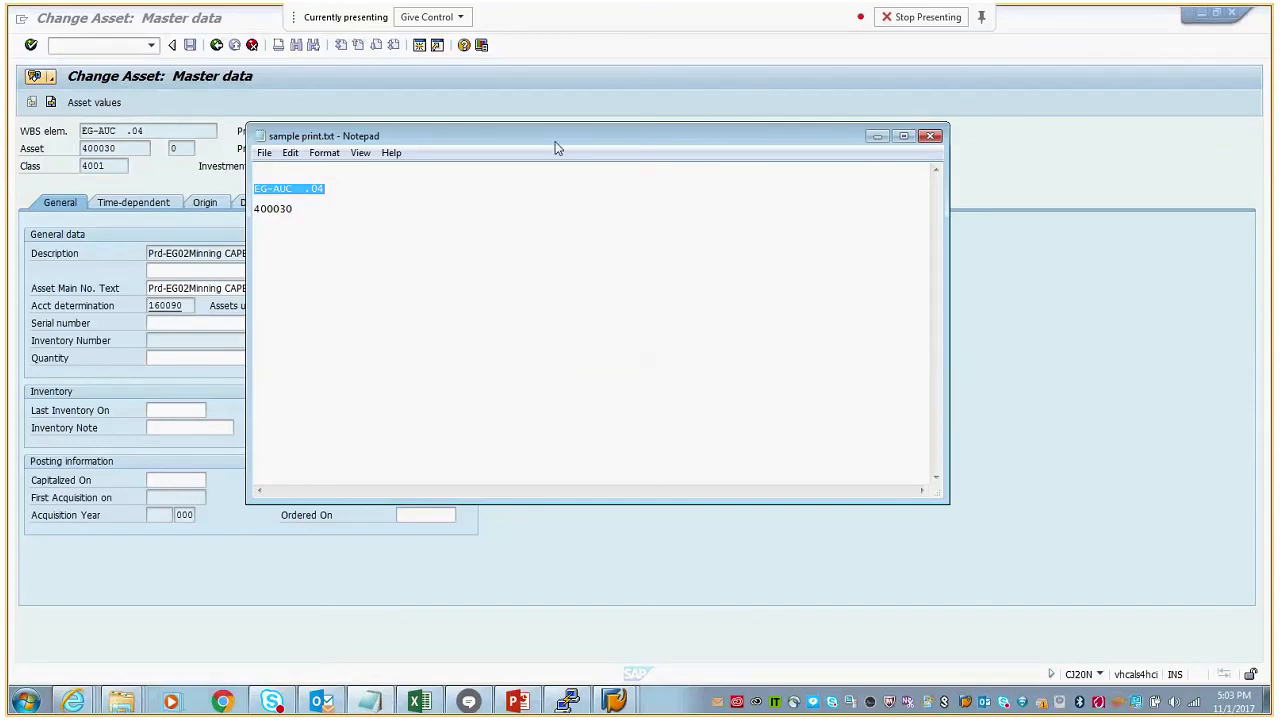
click(217, 45)
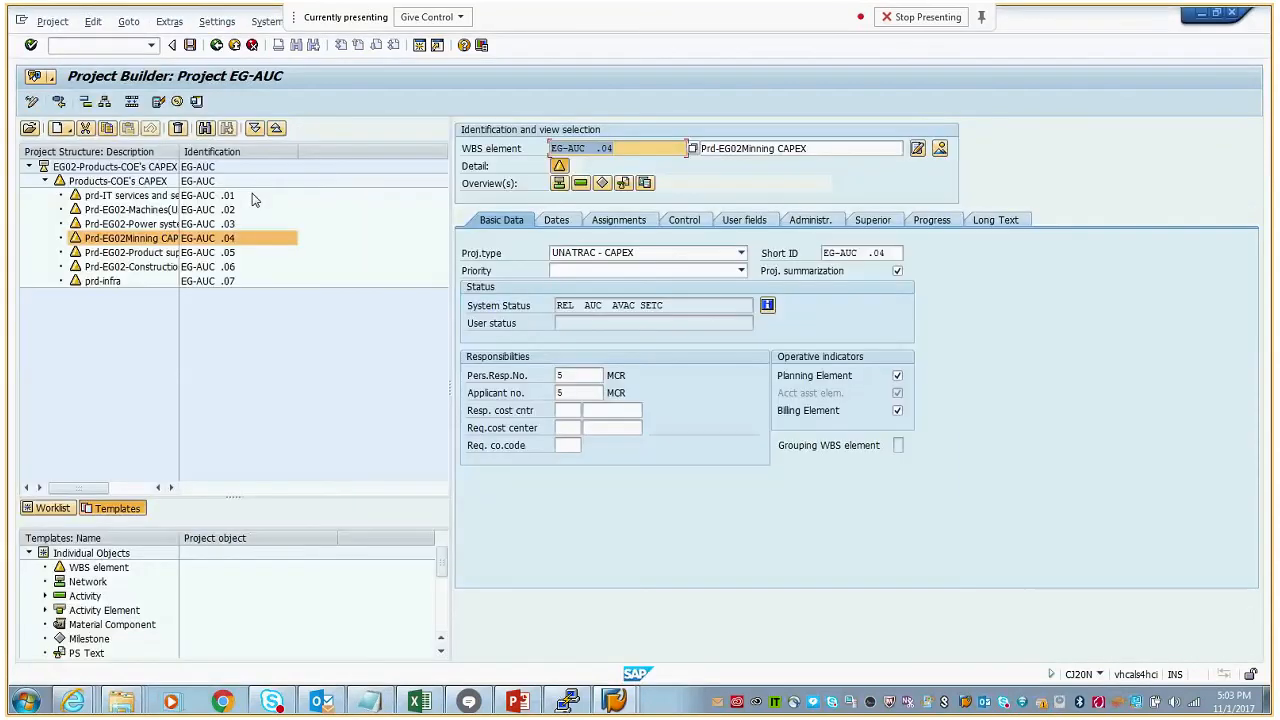
- In the settlement rule of WBS element EG-AUC .04, assign 100 % to the FXA receiver, clear its equivalence number and save the project
click(92, 21)
mouse_move(138, 62)
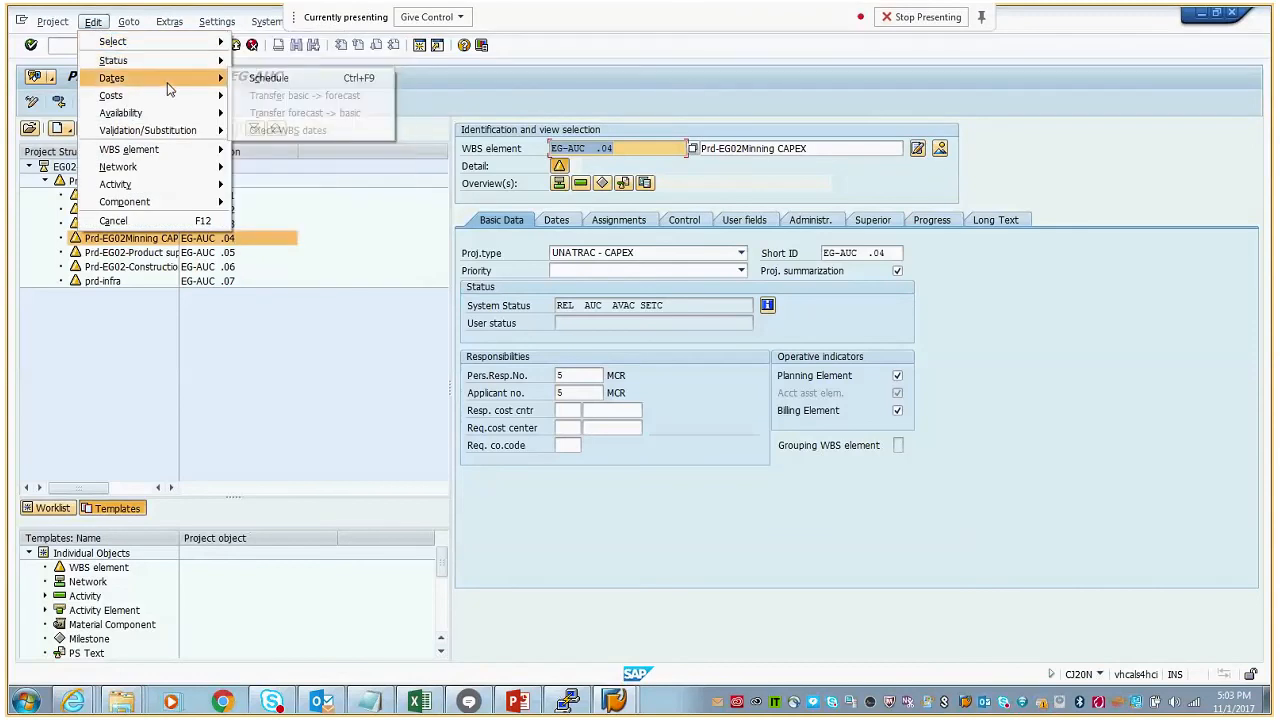
mouse_move(170, 100)
click(268, 97)
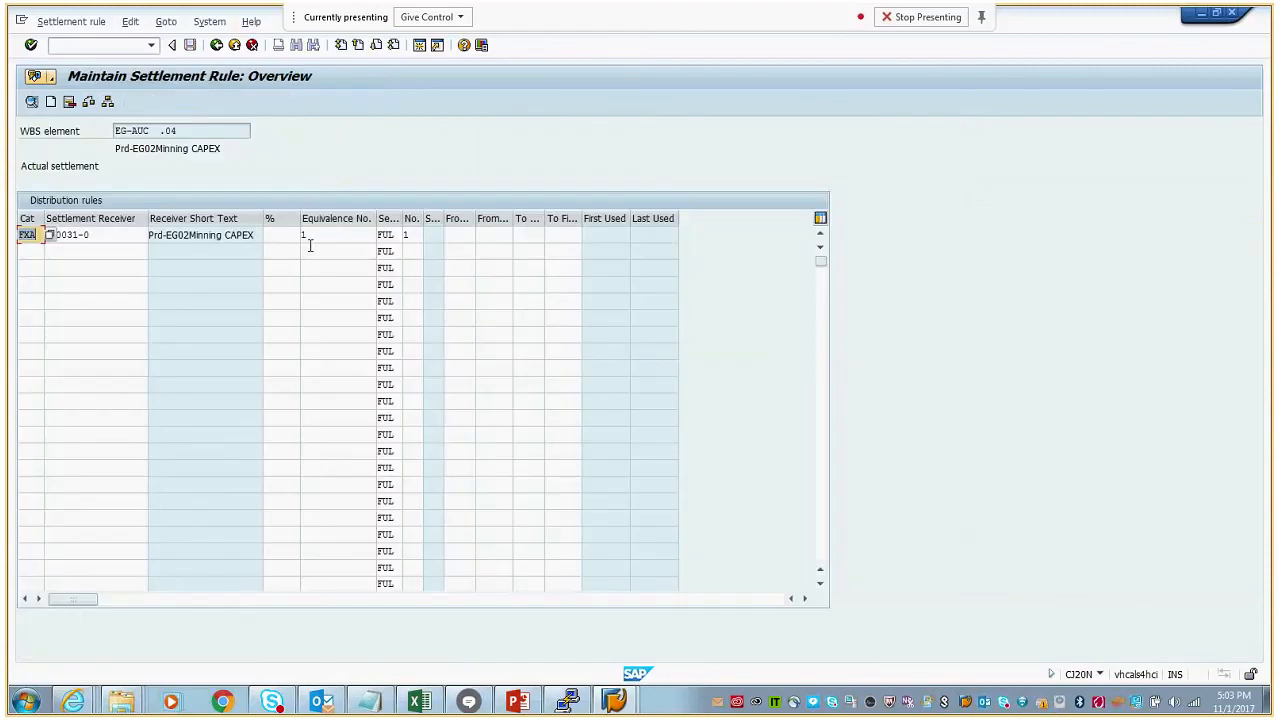
click(281, 236)
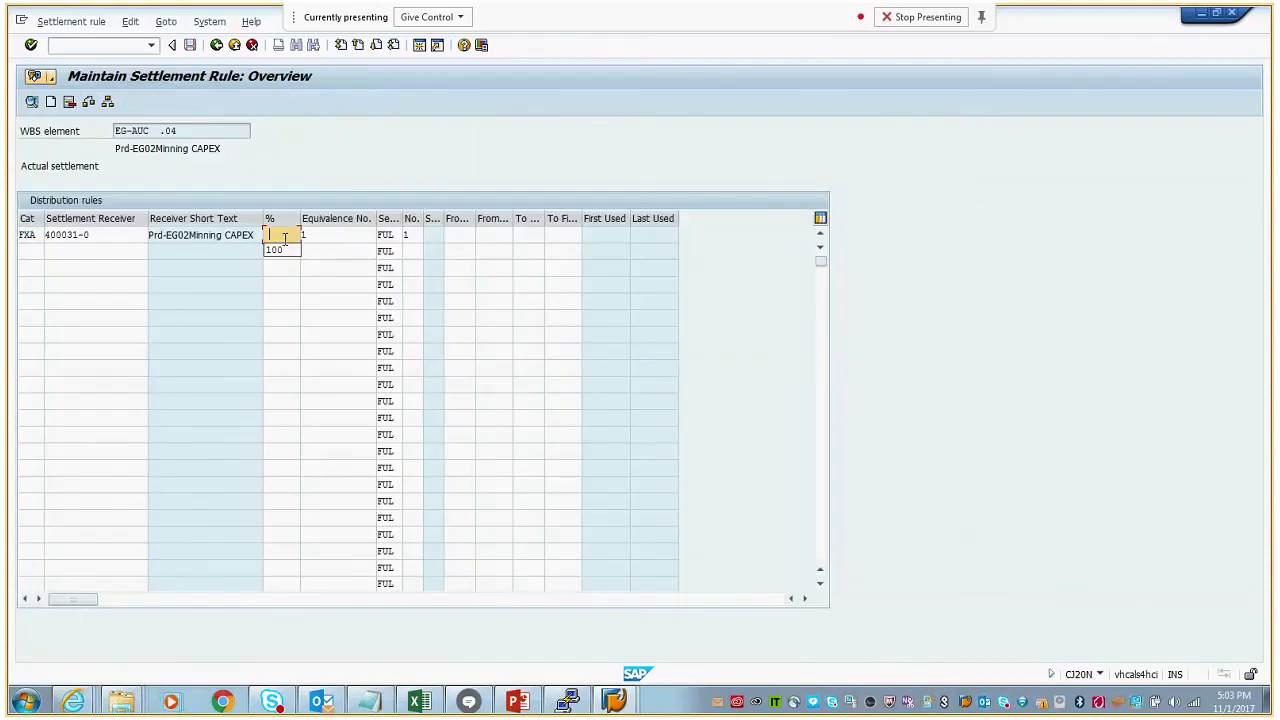
text(100)
click(326, 232)
key(Return)
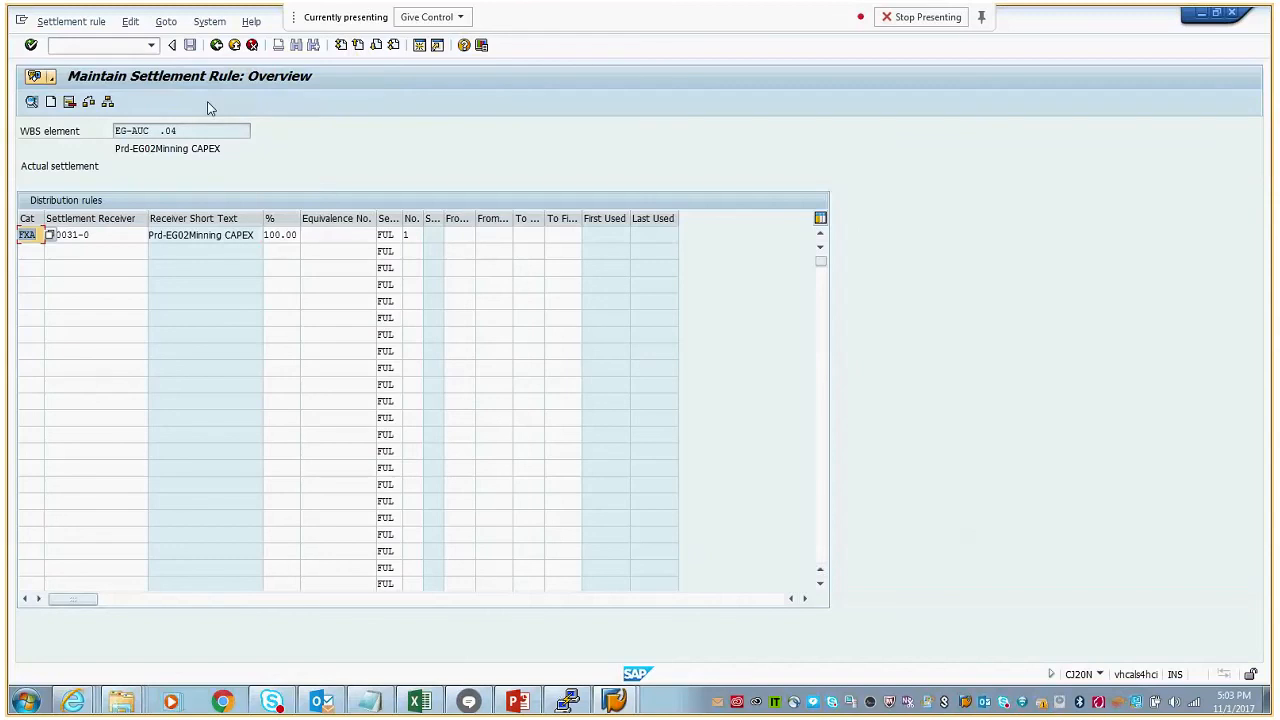
click(134, 235)
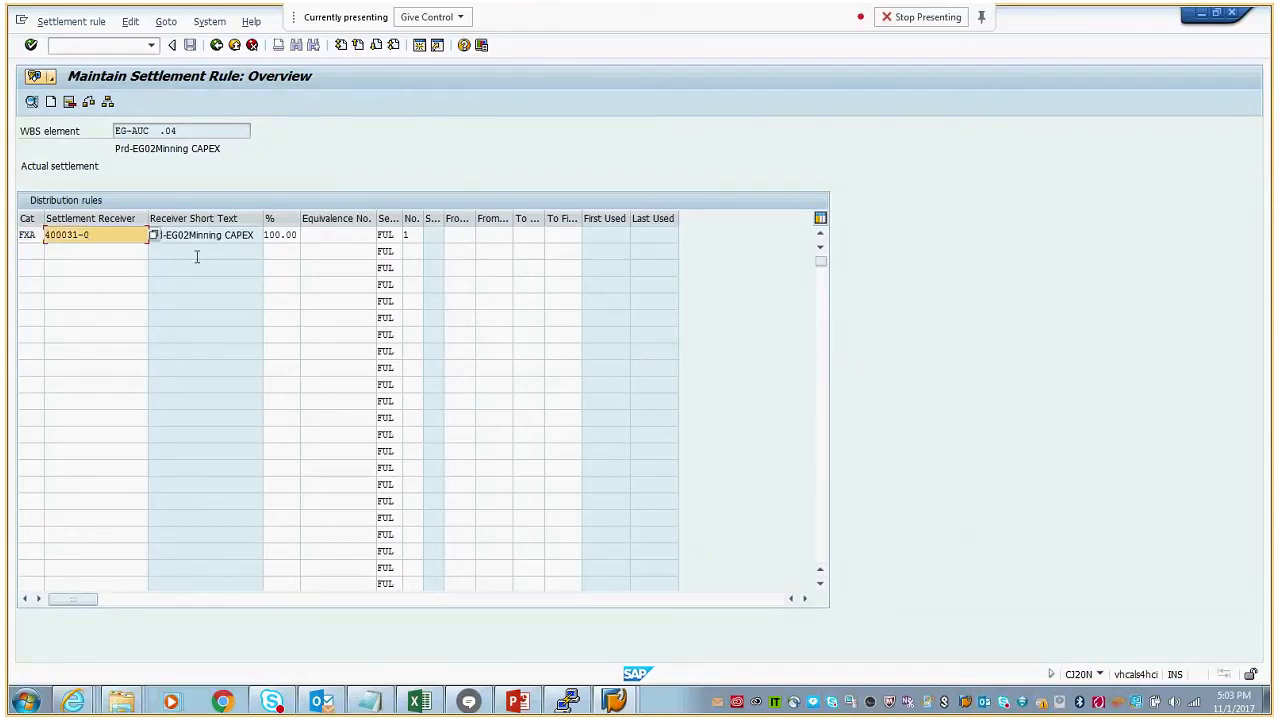
click(216, 45)
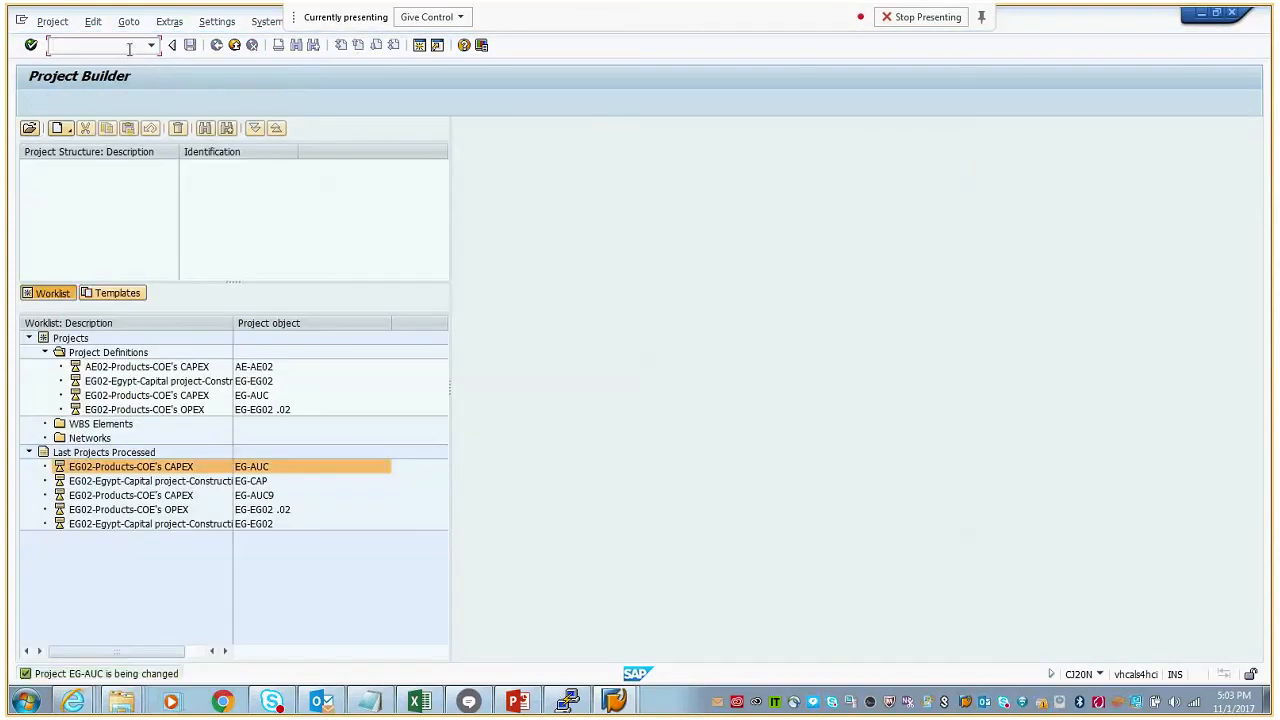
- Run a test settlement in CJ88 for project EG-AUC with settlement period 5 and fiscal year 2017
text(/ncji3)
key(Return)
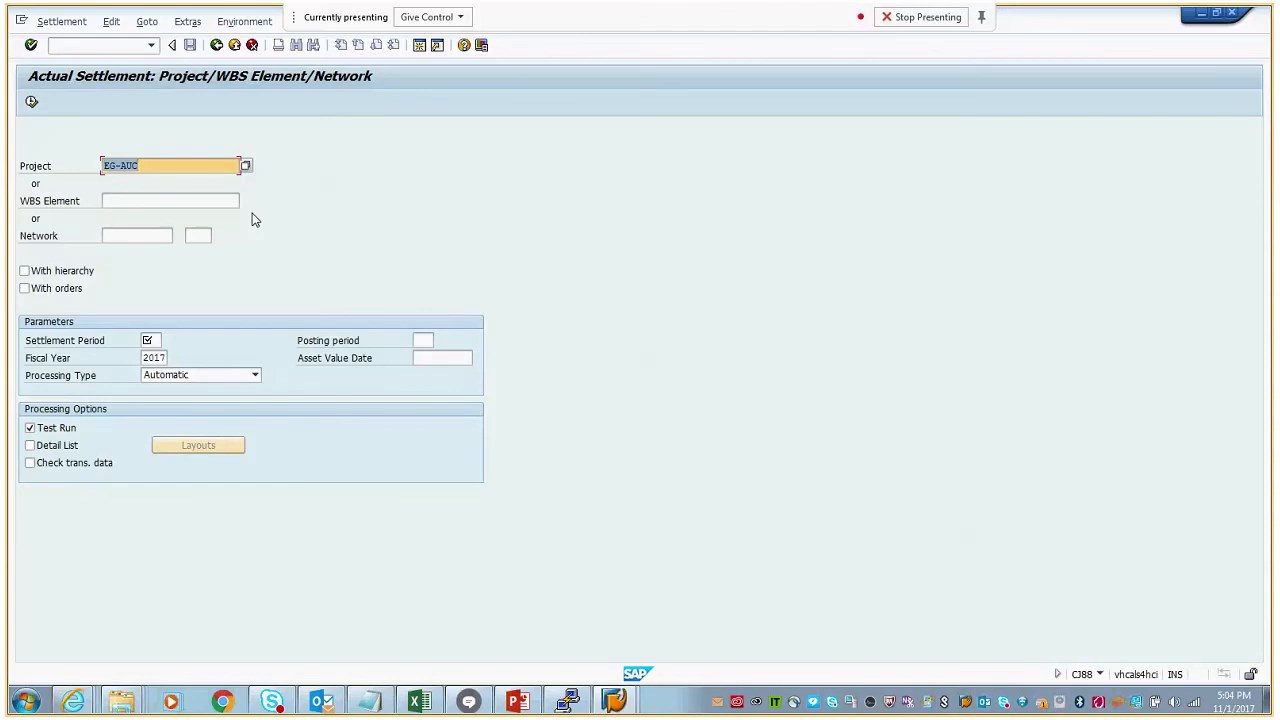
click(155, 338)
click(154, 356)
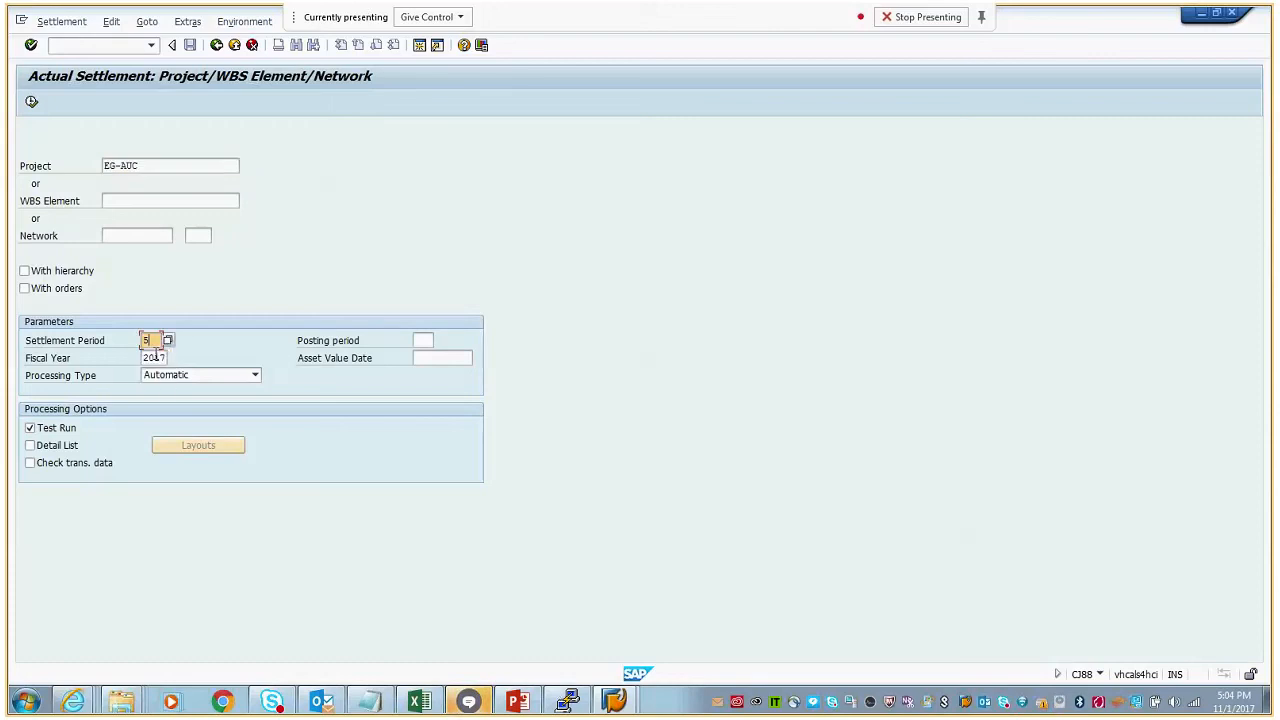
click(32, 102)
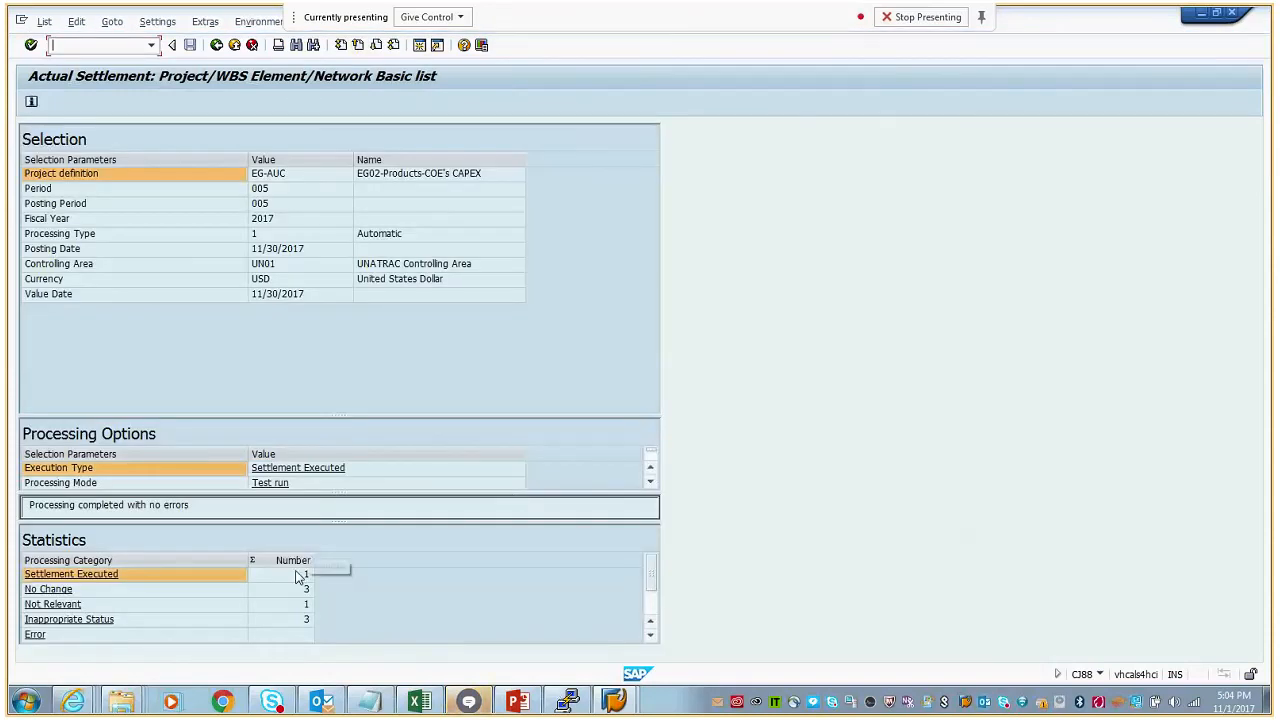
click(216, 45)
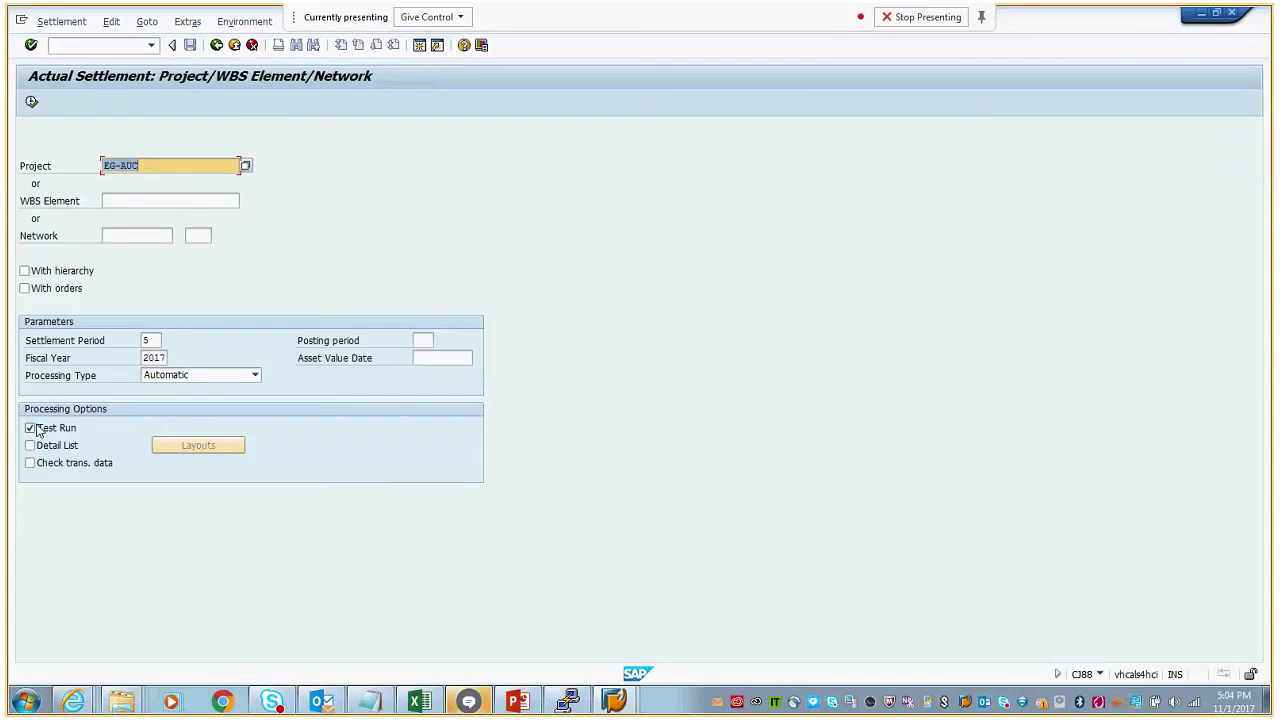
- Execute the automatic settlement of project EG-AUC with the test run option turned off, and return to the selection screen
click(30, 428)
click(31, 102)
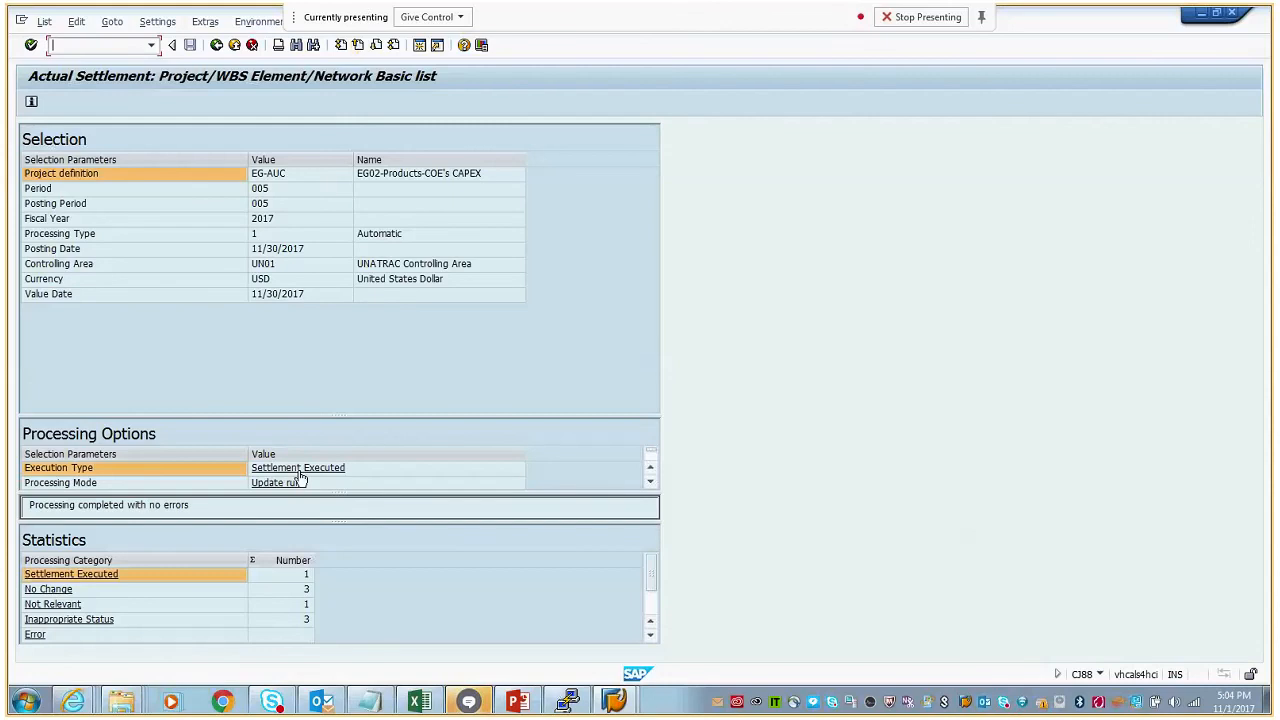
click(320, 562)
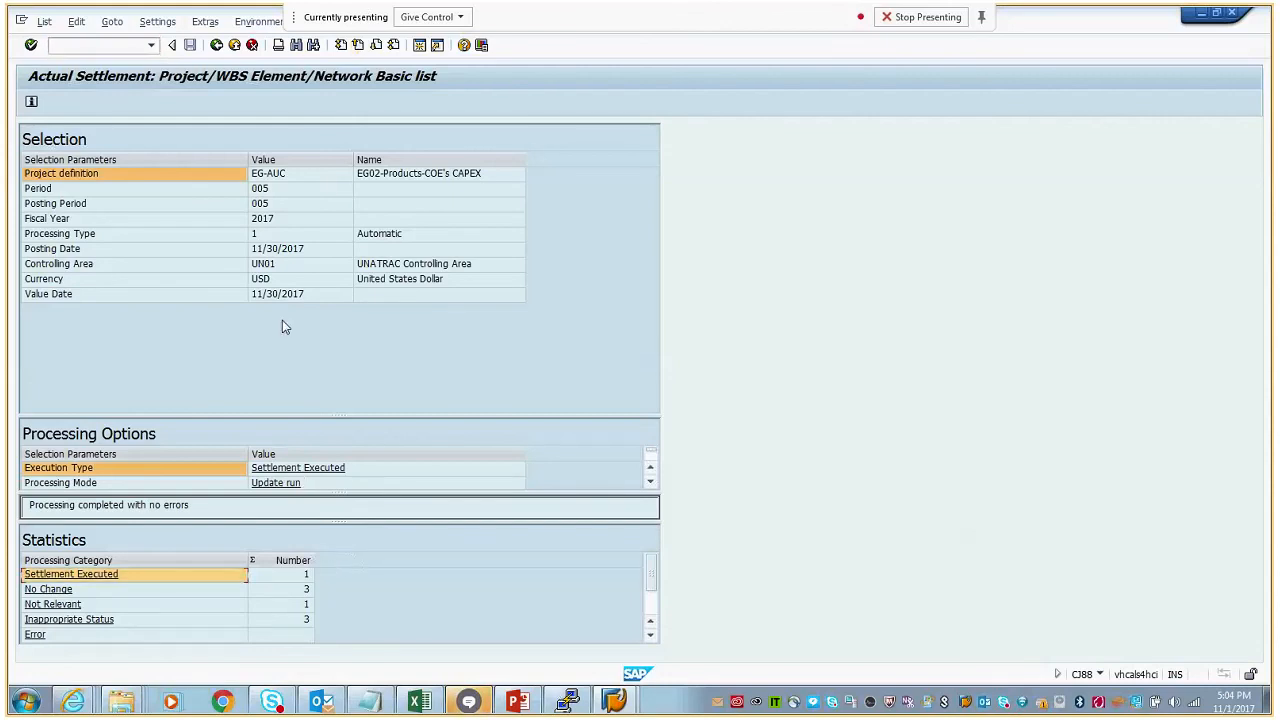
click(216, 46)
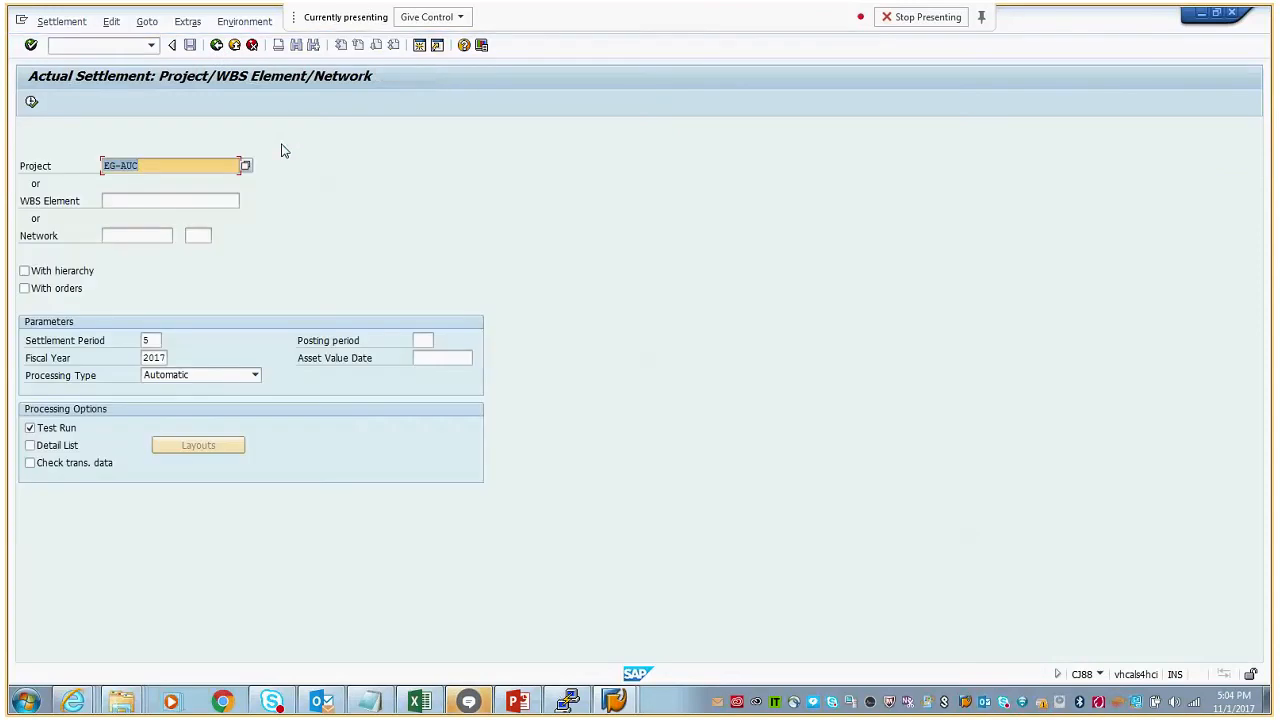
- Open a new SAP session and start Asset Explorer from the PS Actuals favorites
click(420, 47)
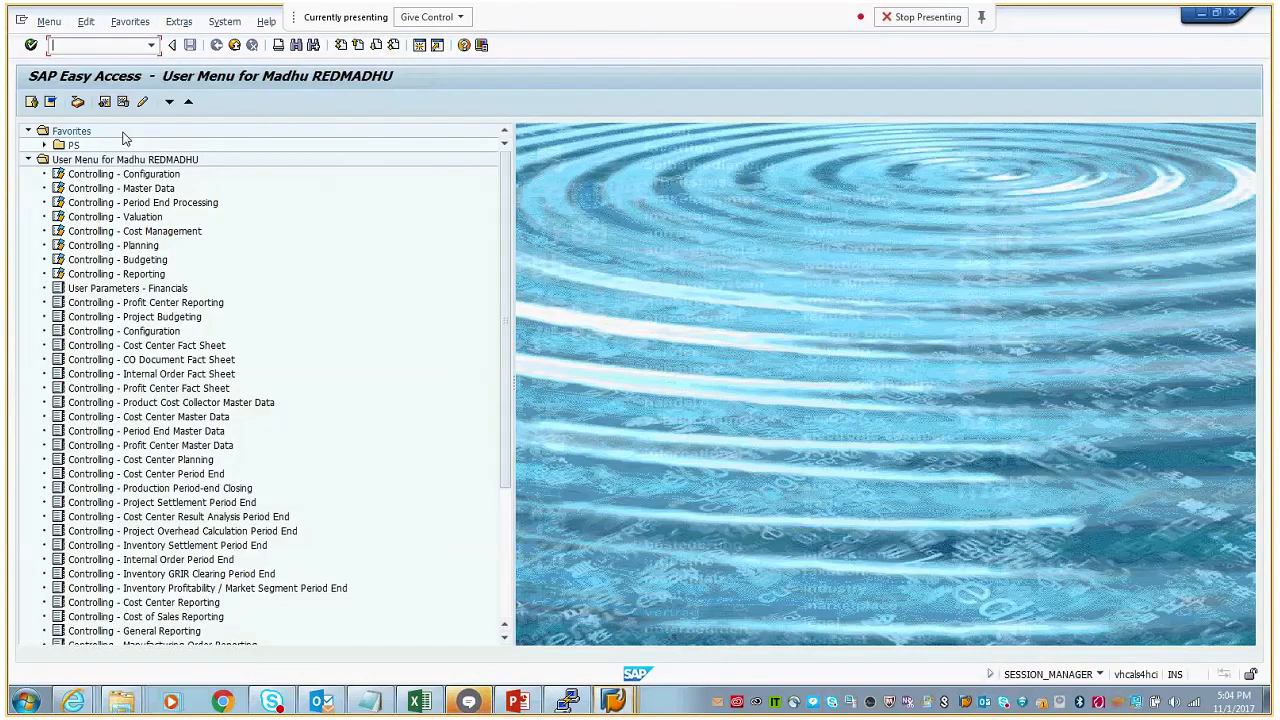
click(44, 145)
click(60, 159)
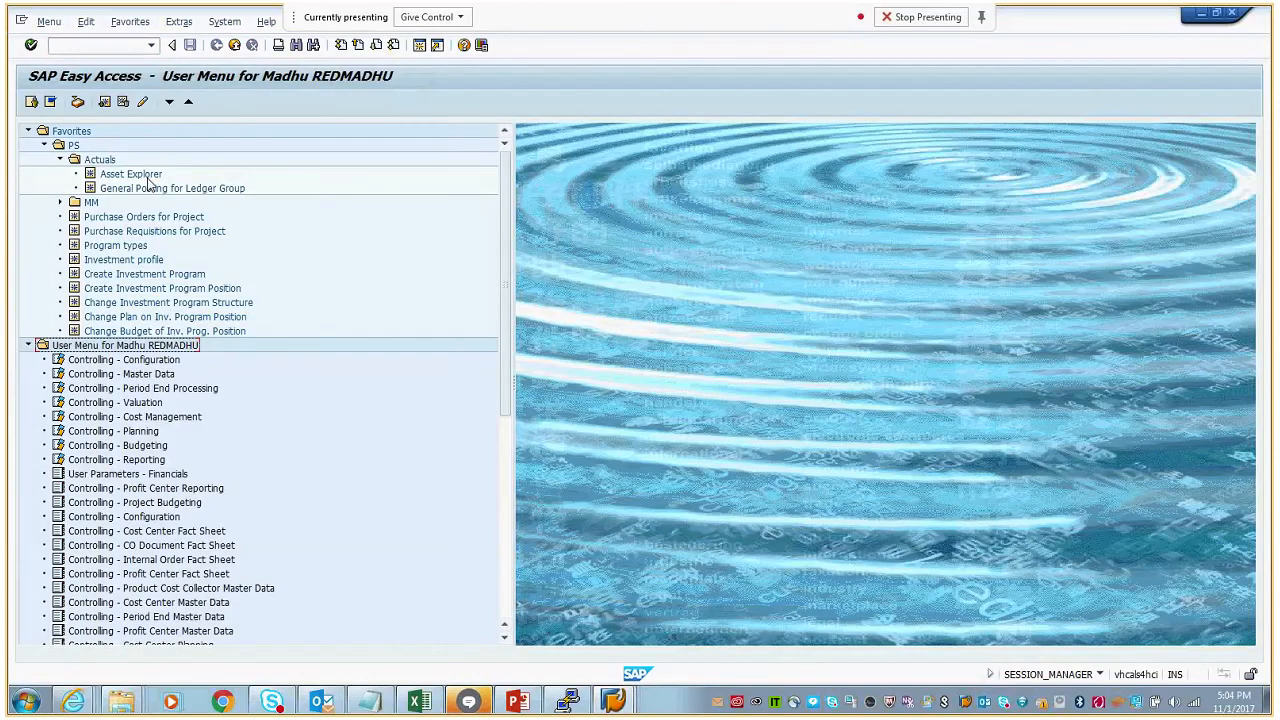
double_click(147, 176)
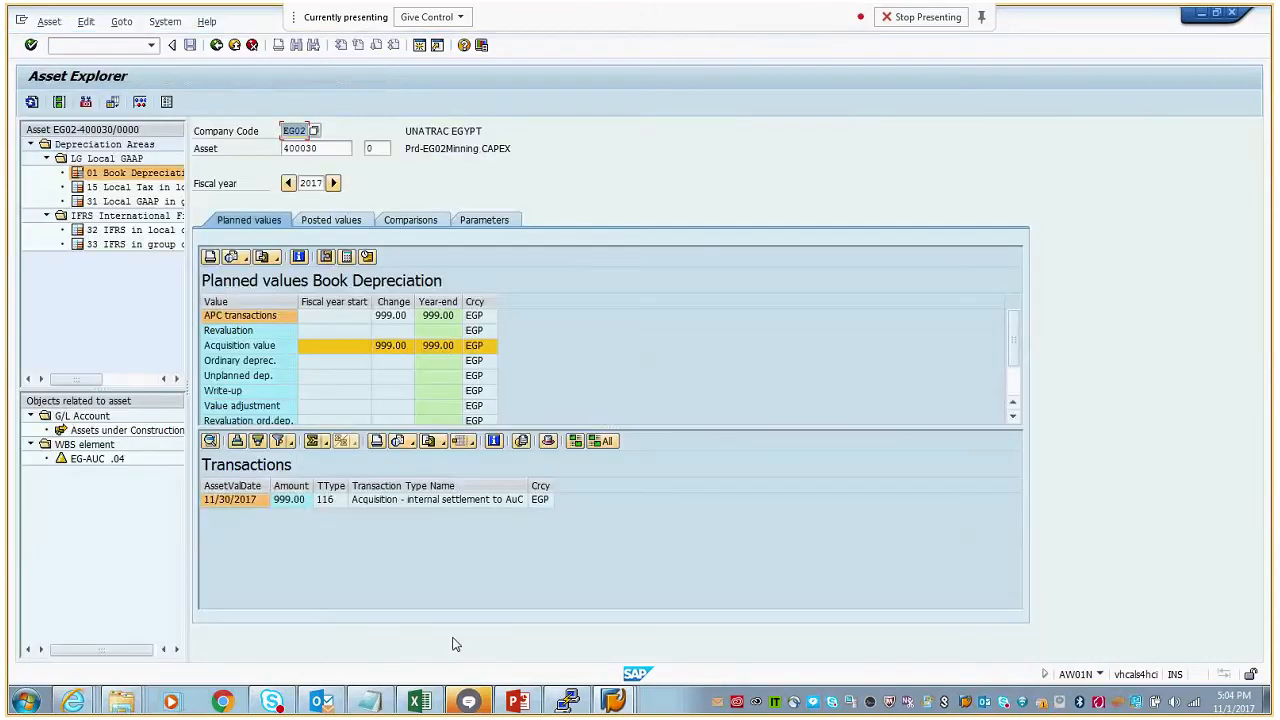
- Check the asset number against the Notepad note and examine the 2017 book depreciation values and transactions of asset 400030
click(370, 703)
click(370, 703)
click(35, 104)
click(394, 302)
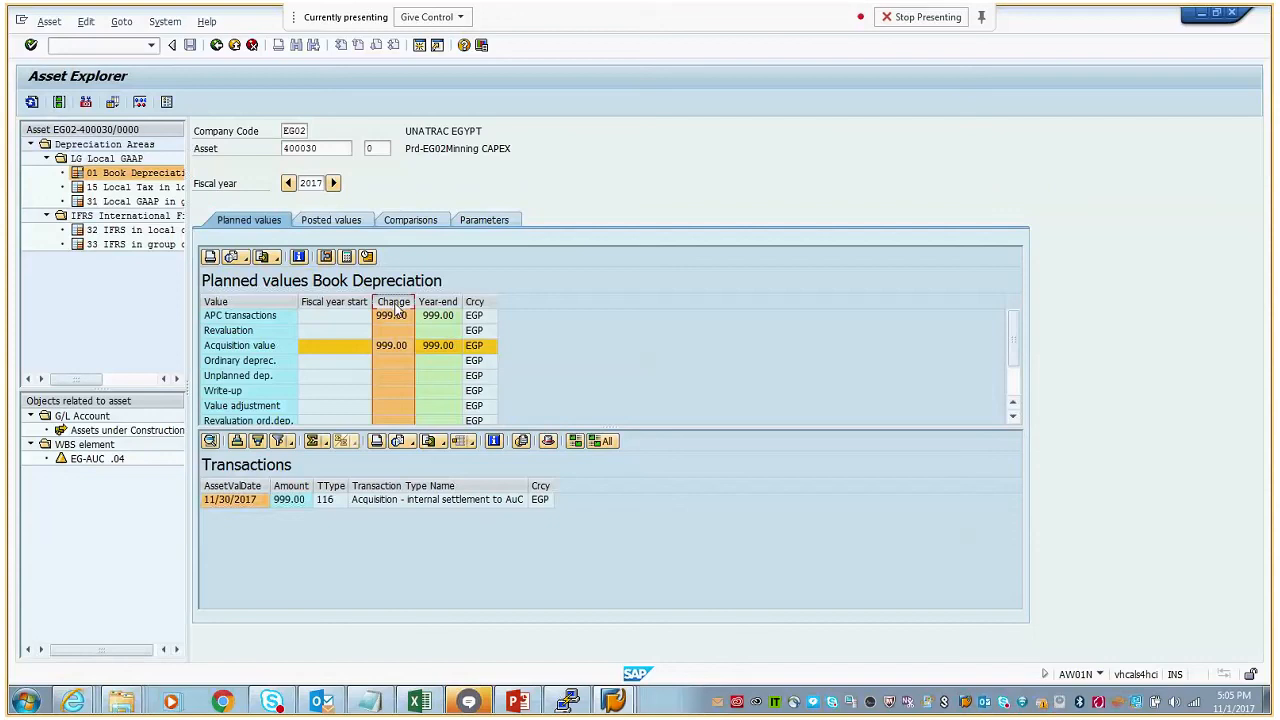
click(390, 504)
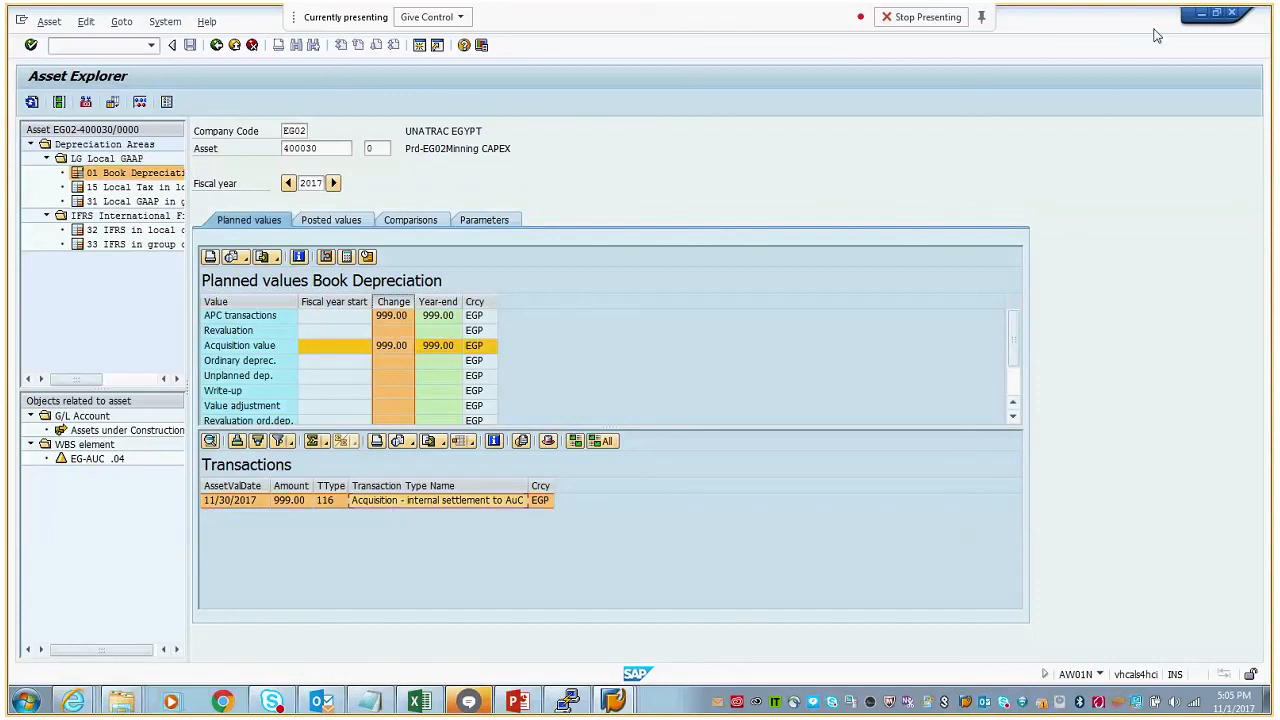
click(31, 103)
- Return to the actual settlement session and run a test settlement of project EG-AUC with processing type Full Settlement
click(1202, 13)
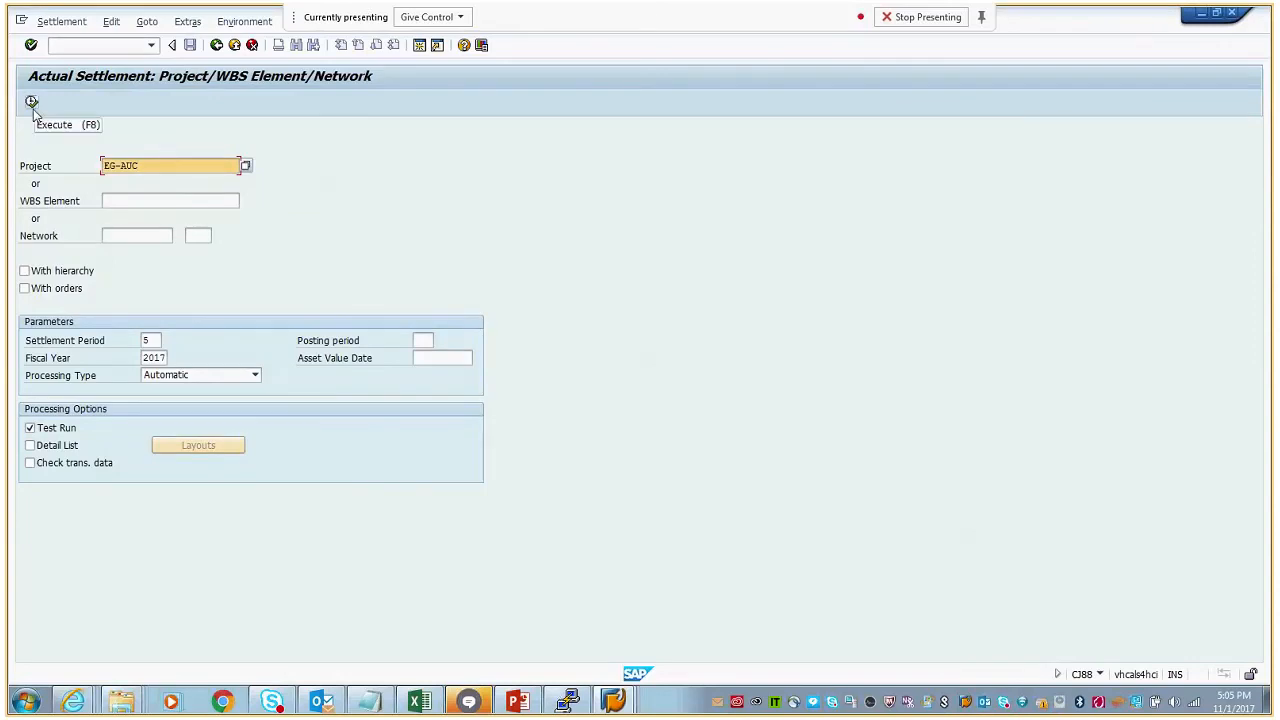
click(255, 375)
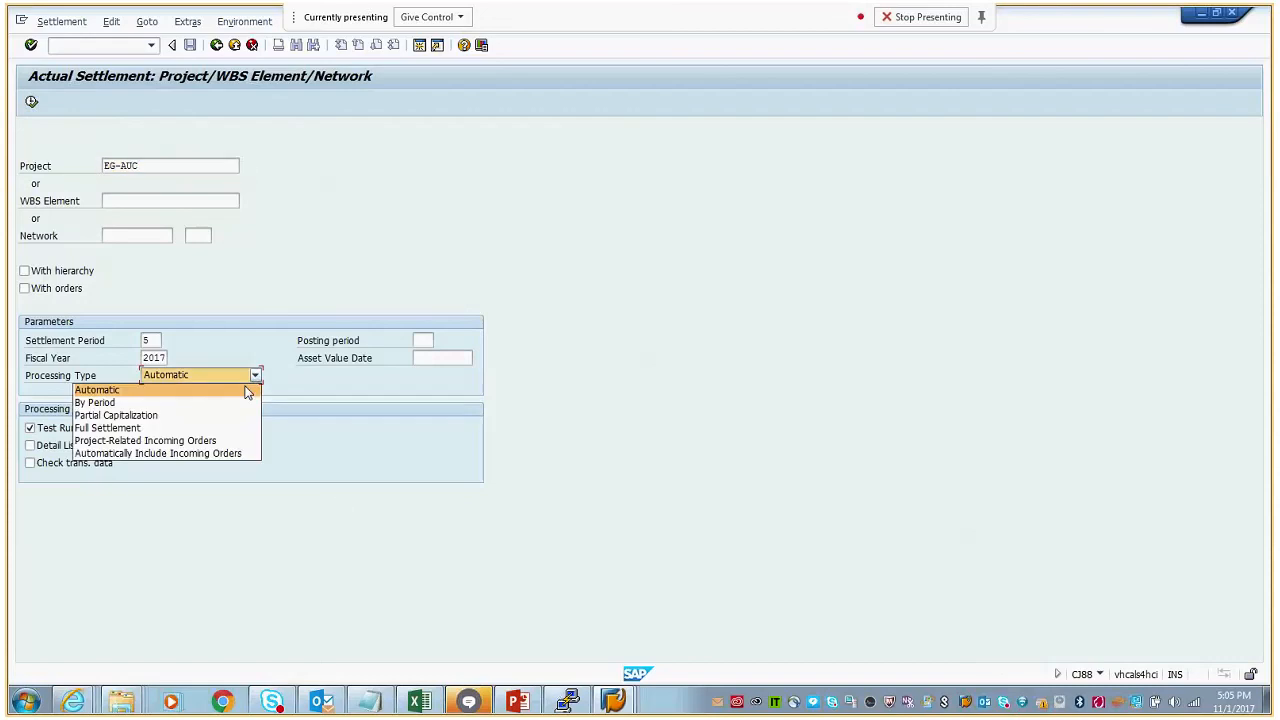
click(217, 430)
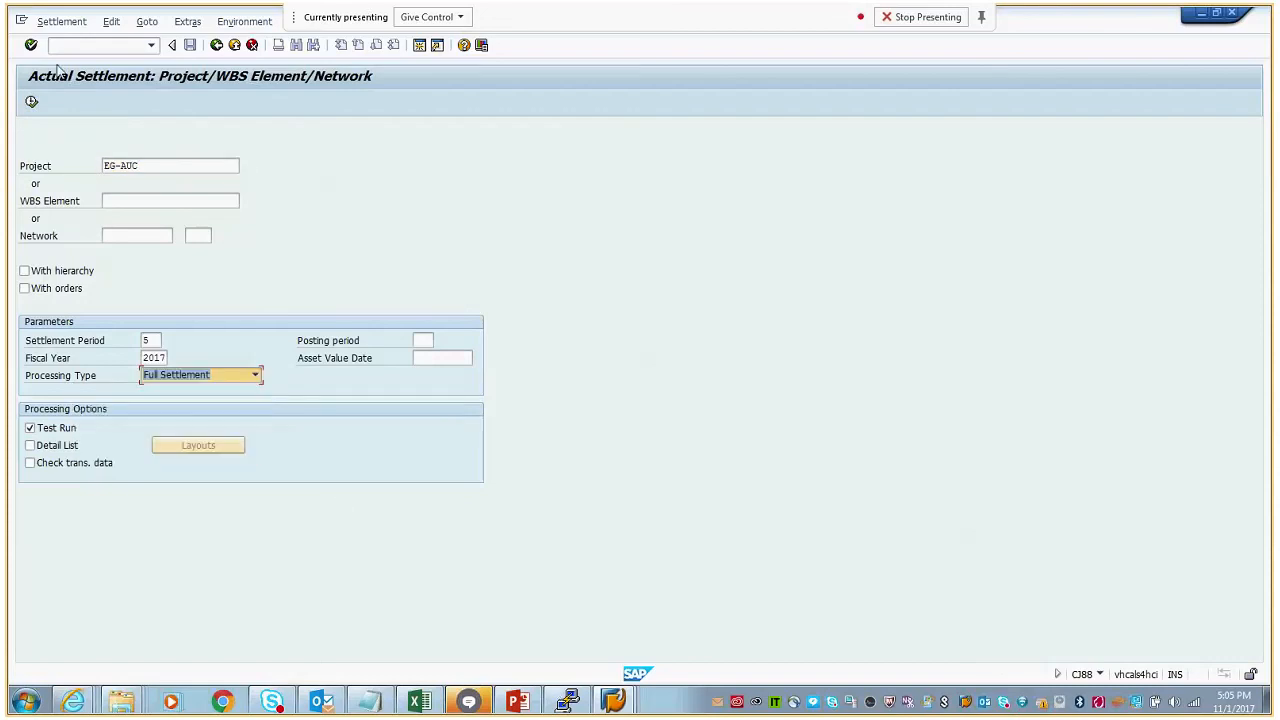
click(31, 102)
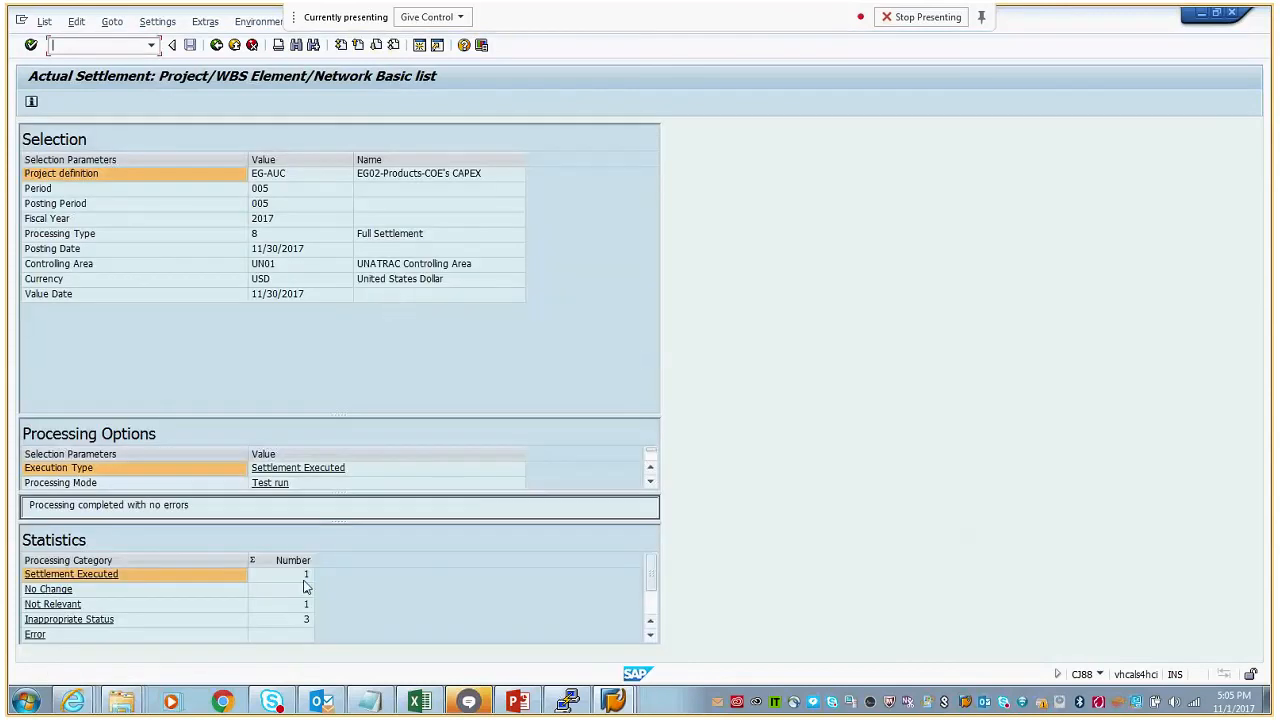
click(216, 45)
- Execute the full settlement of project EG-AUC for period 5 of 2017 with the test run option turned off
click(55, 430)
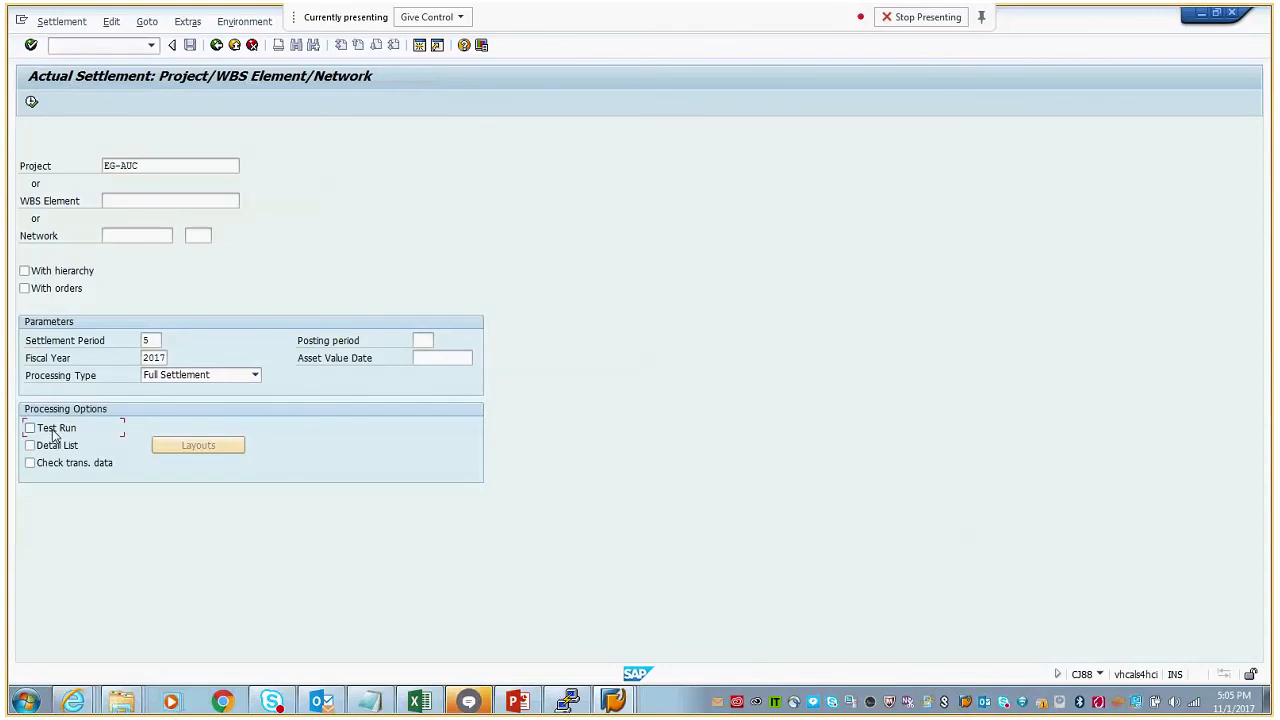
click(31, 101)
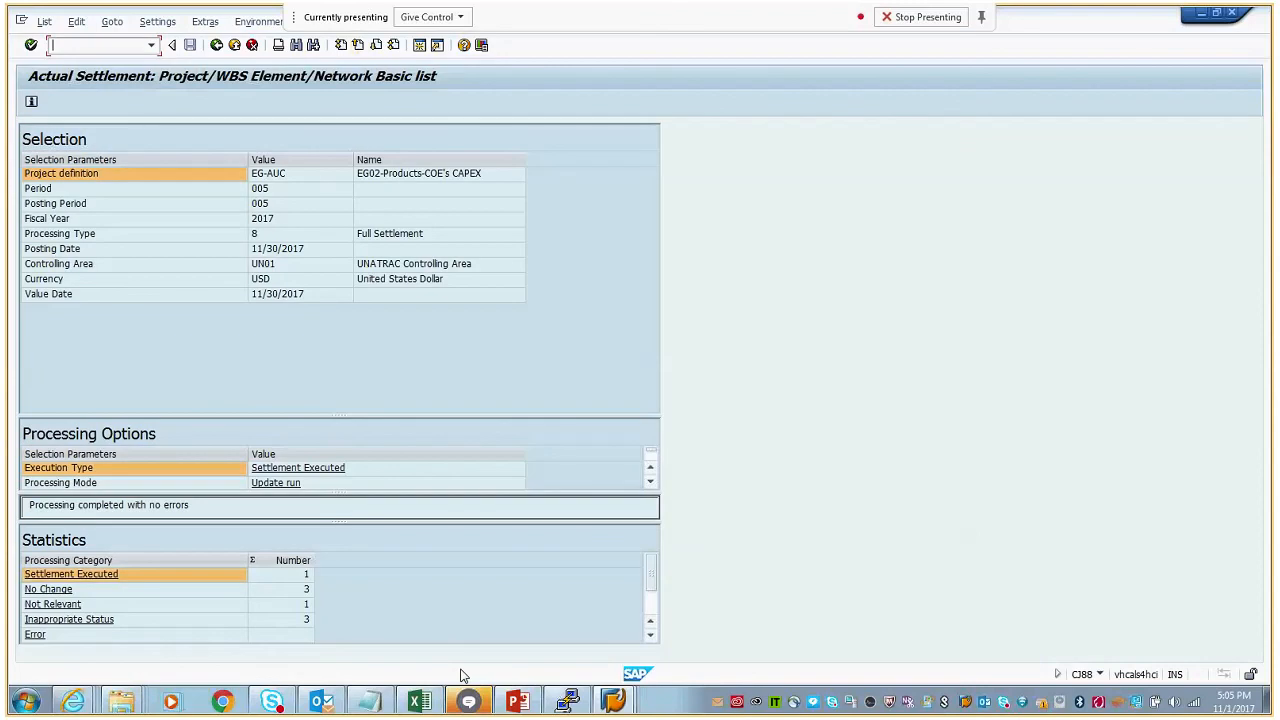
- Switch to the Asset Explorer session, refresh asset 400030 and examine its settlement and transfer transactions
click(614, 701)
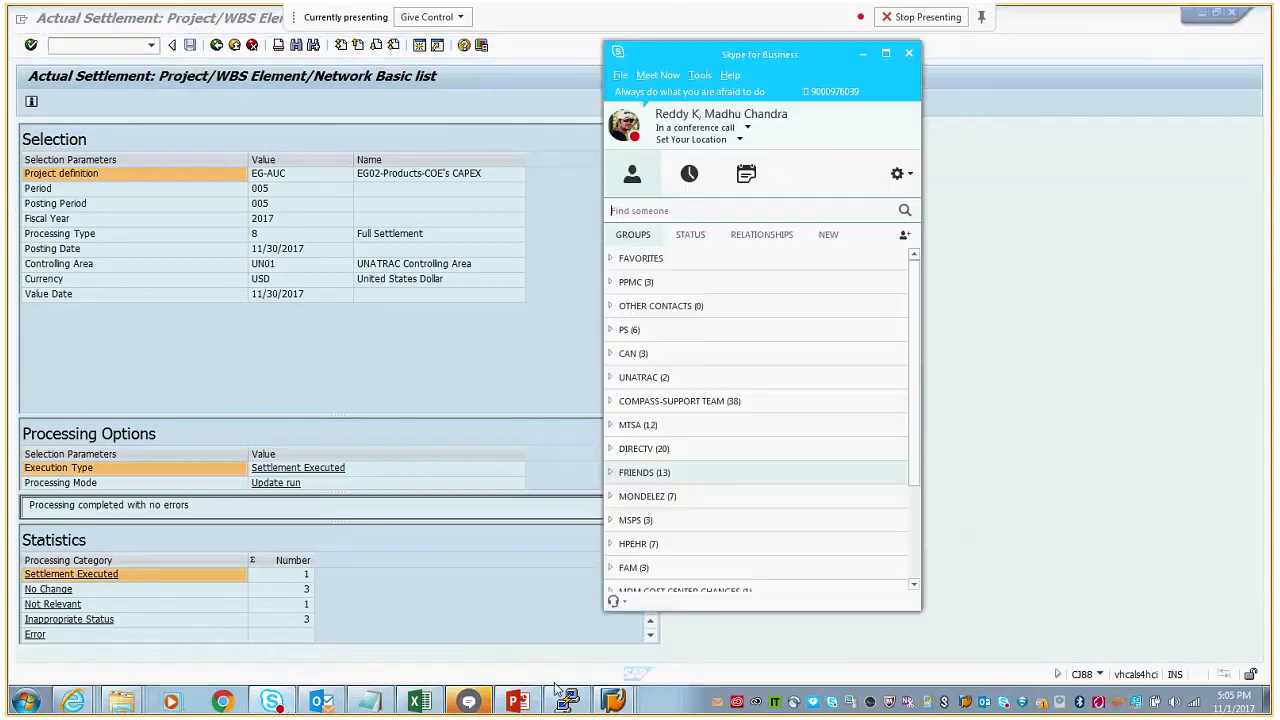
click(617, 702)
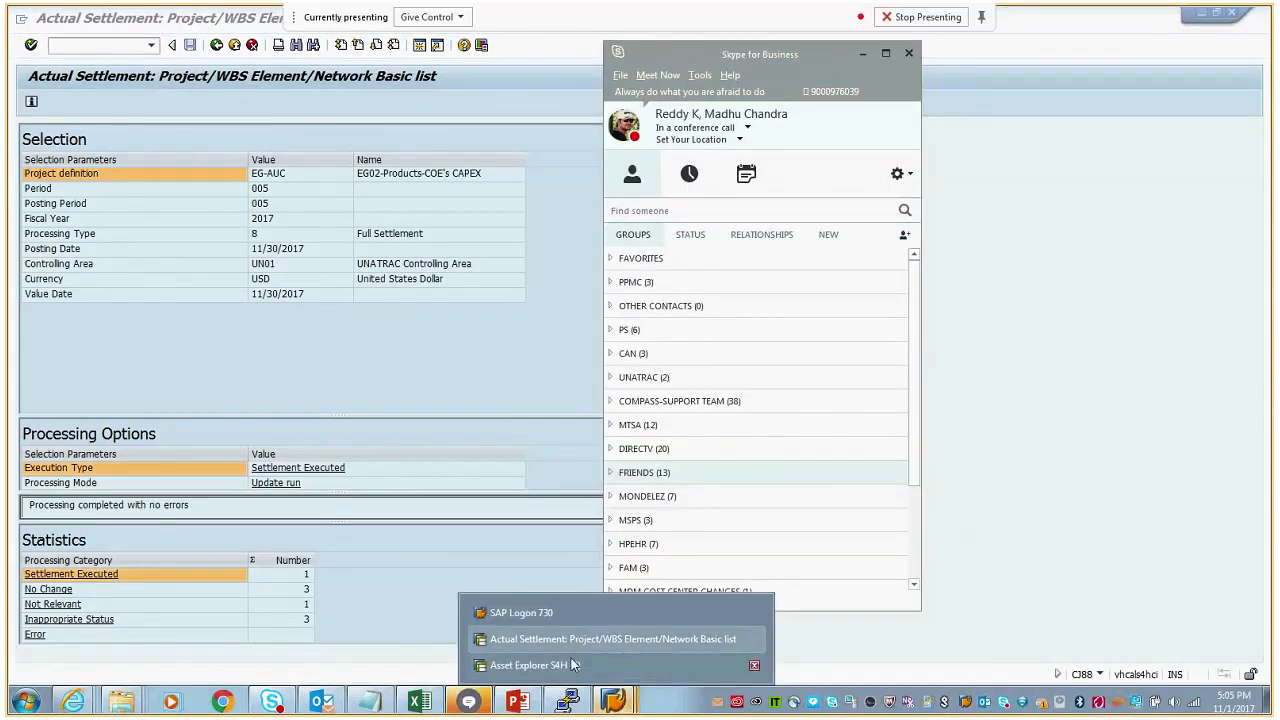
click(530, 665)
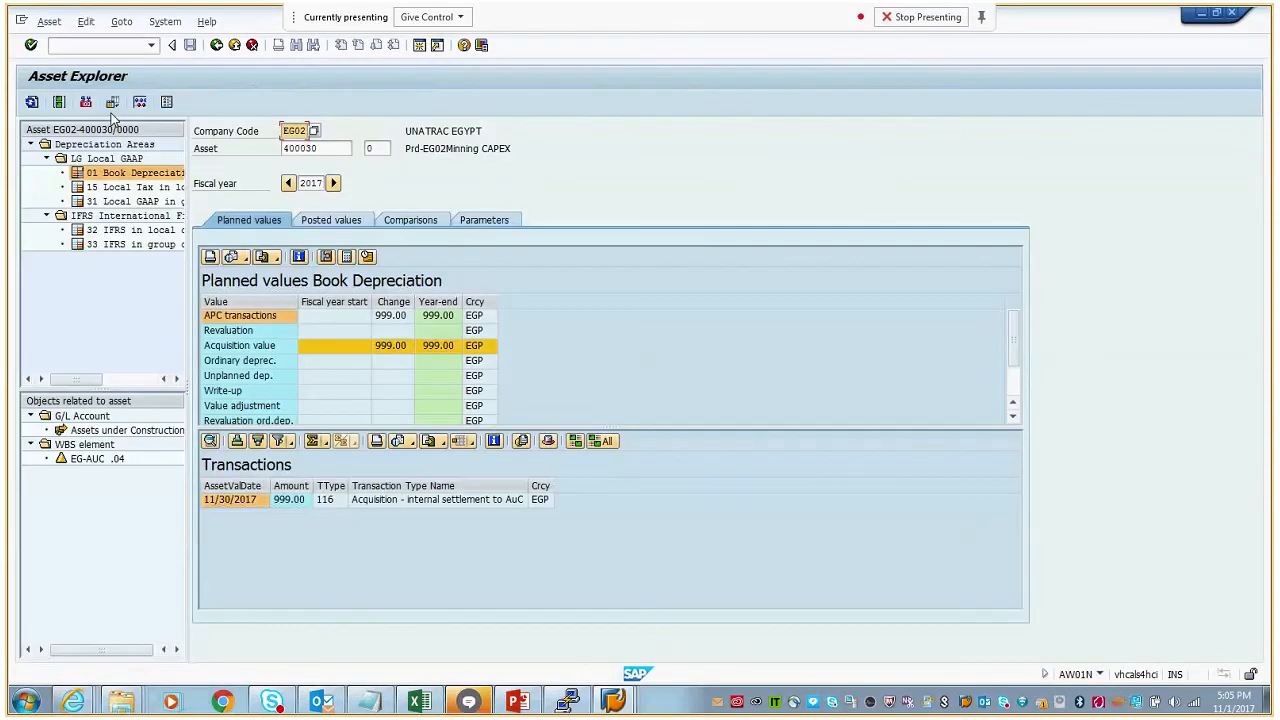
click(33, 103)
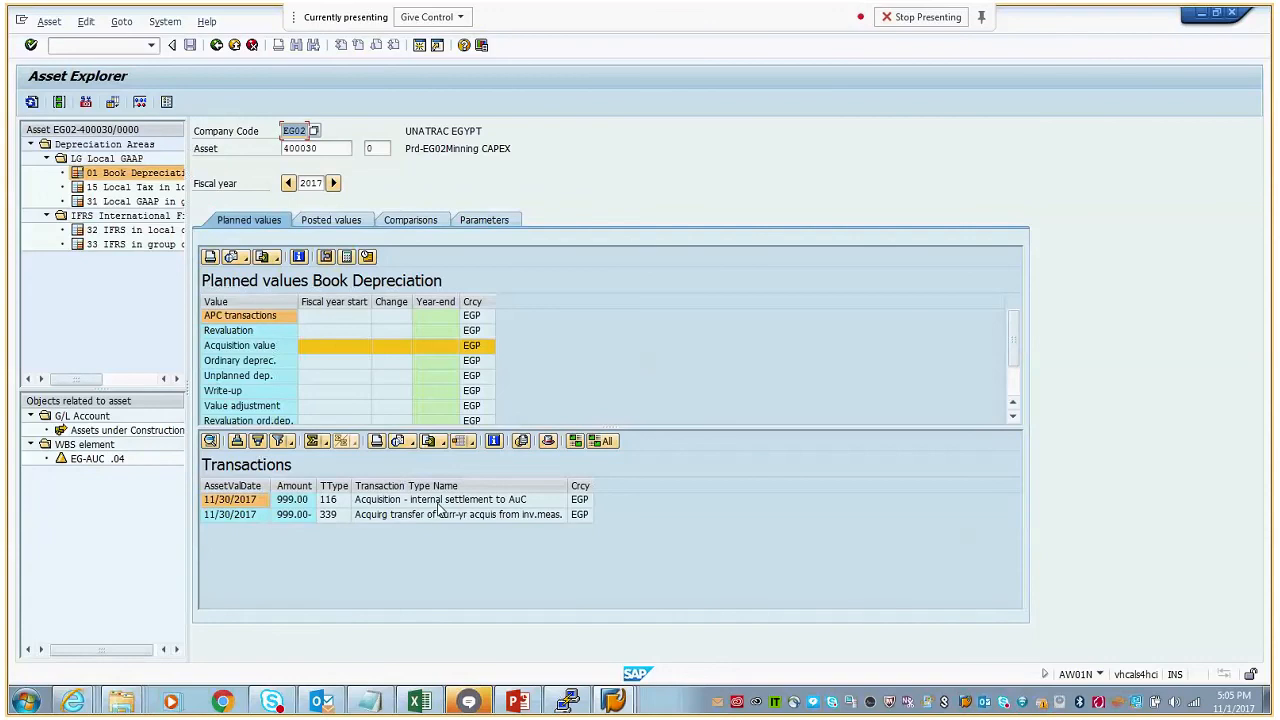
click(457, 503)
click(457, 515)
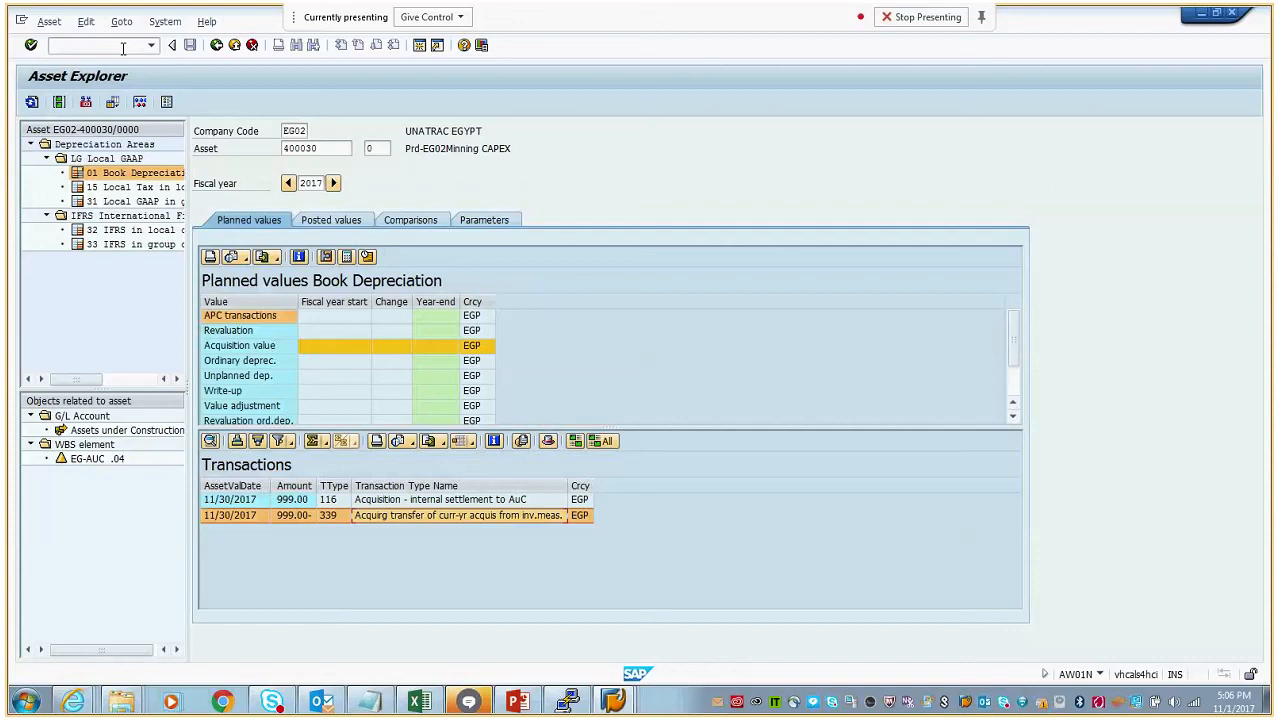
- Run transaction CJI3 for project EG-AUC with the start posting date cleared, and check the EG-AUC .04 subtotal
click(91, 47)
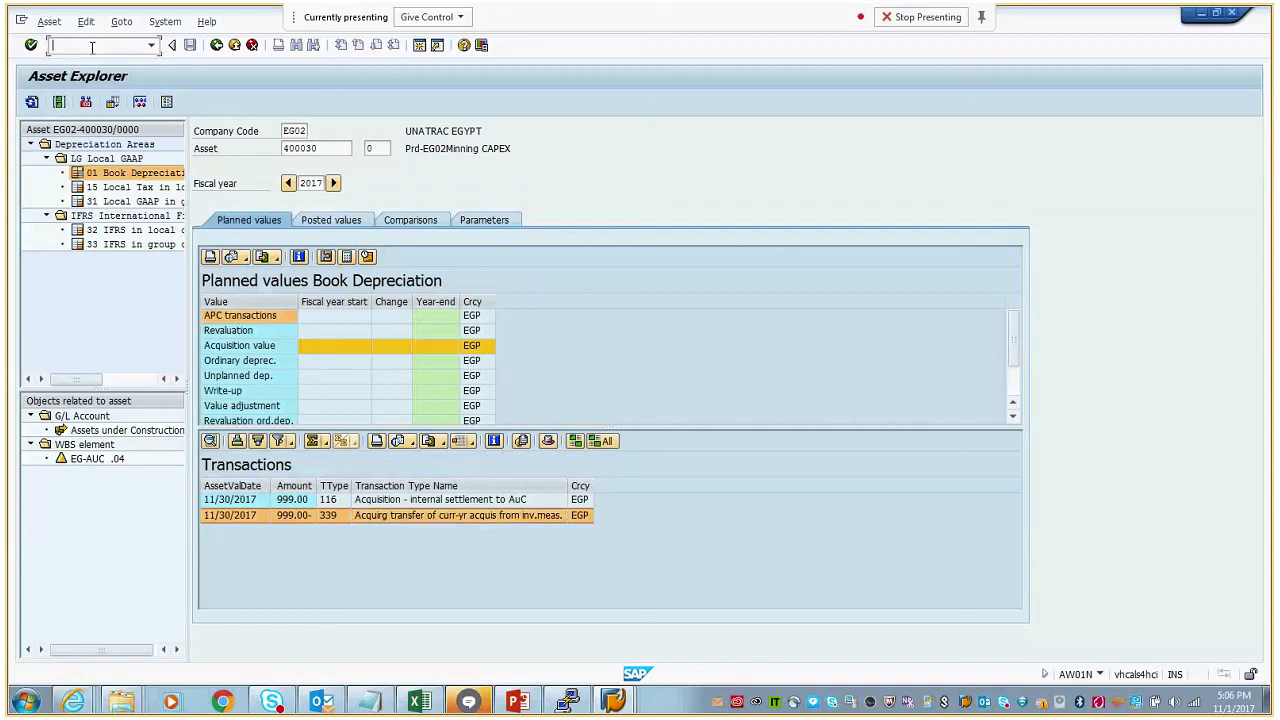
text(cji3)
key(Return)
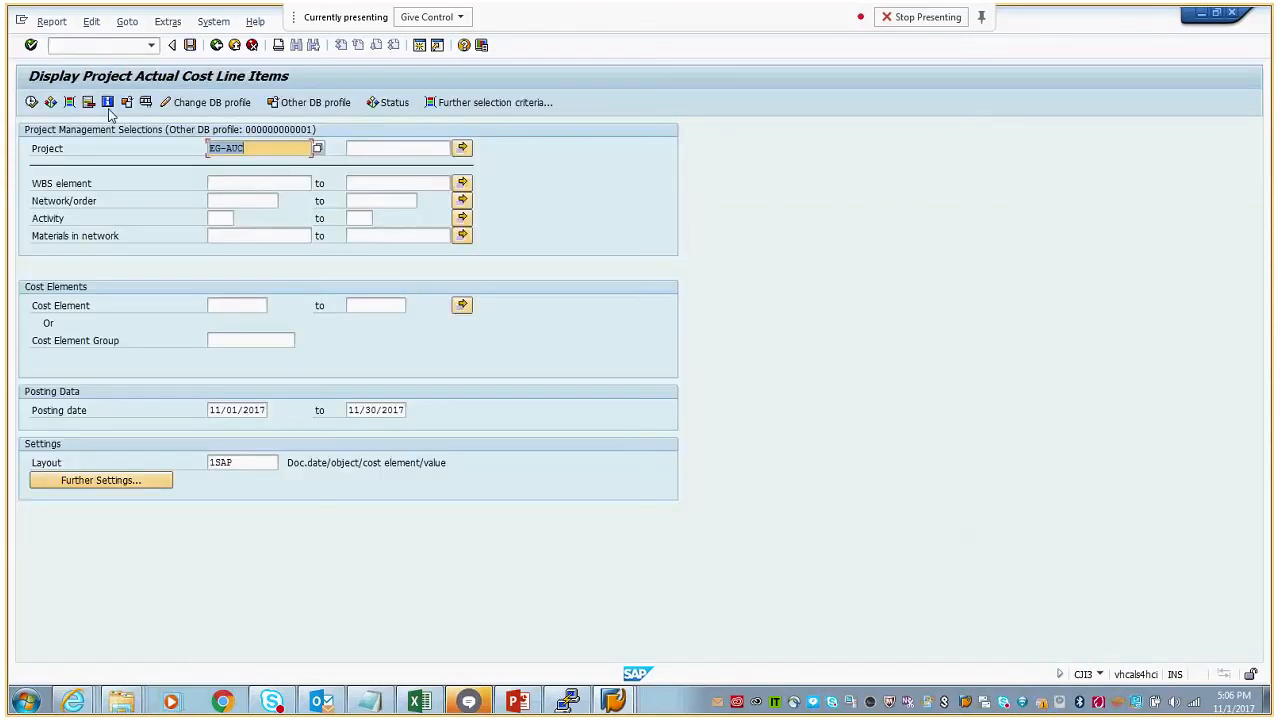
drag(211, 410, 290, 411)
key(Delete)
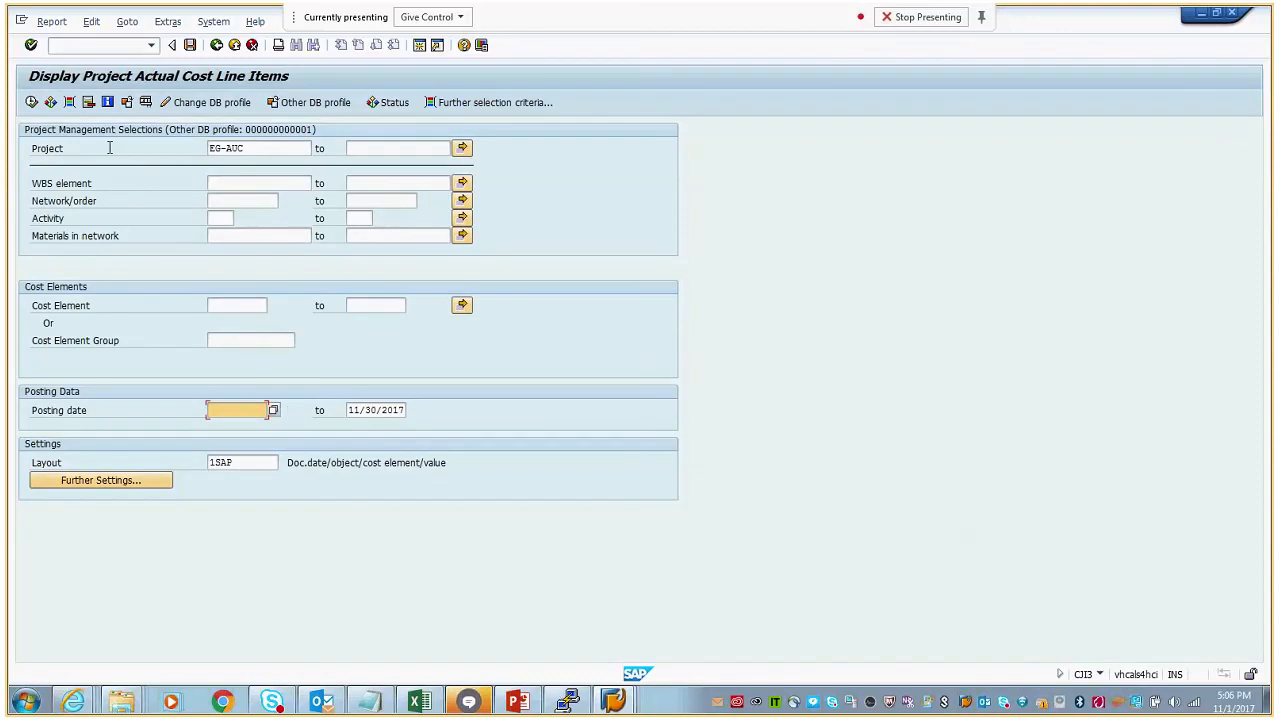
key(F8)
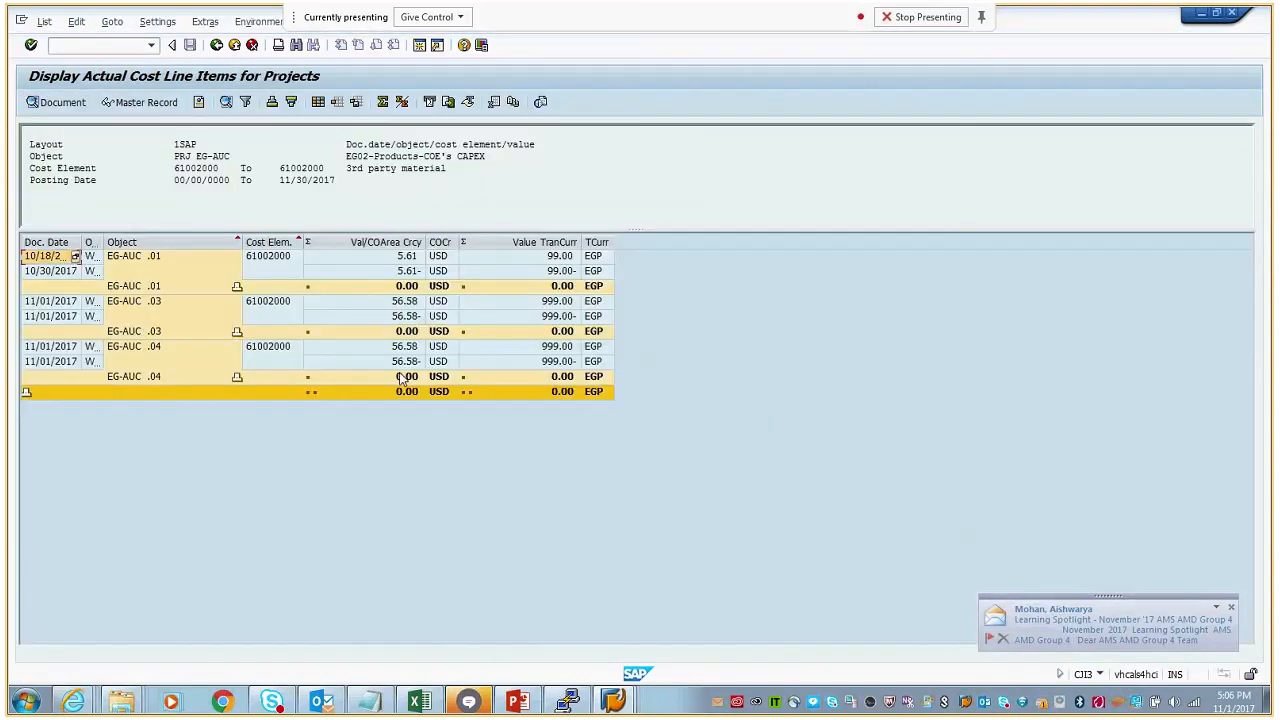
click(402, 377)
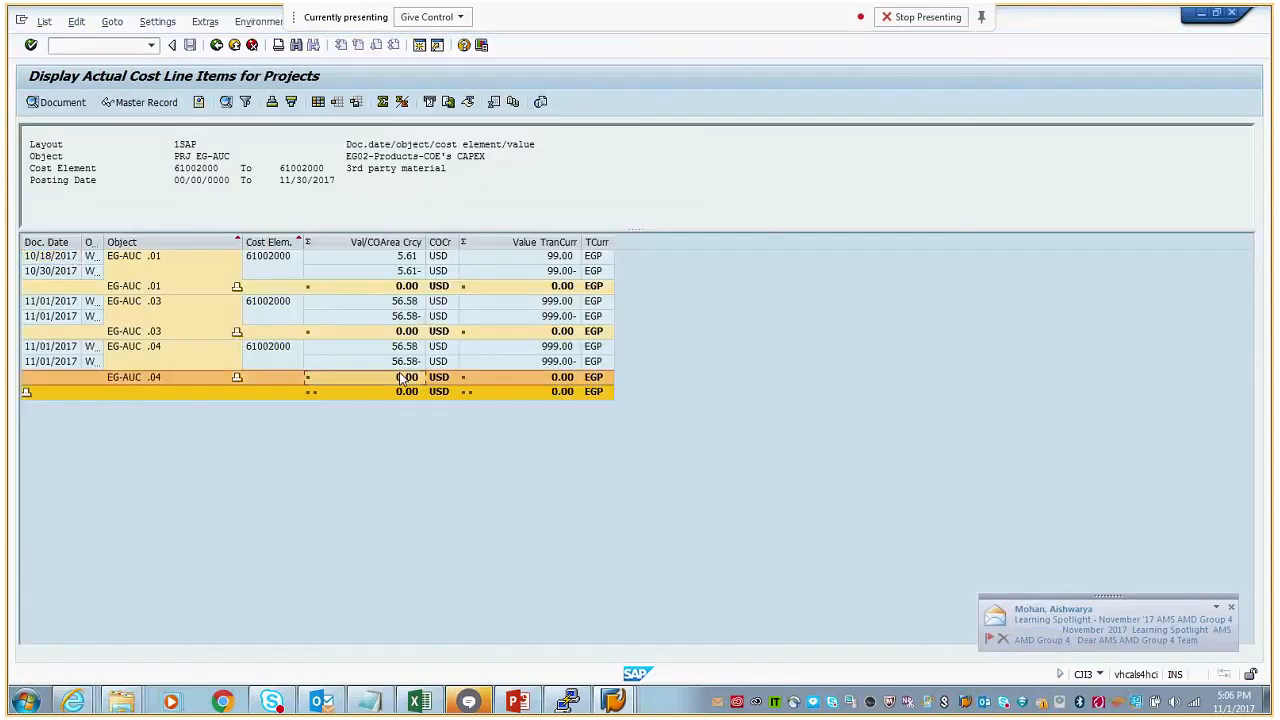
click(73, 700)
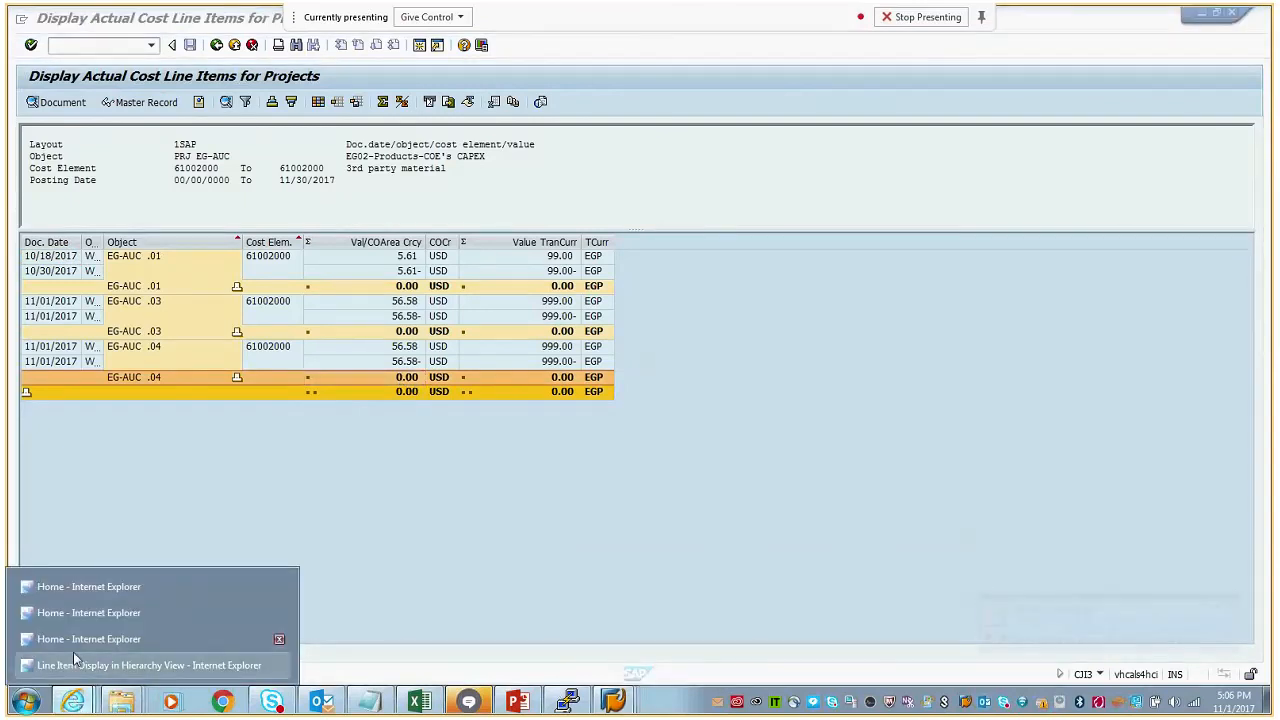
click(73, 650)
click(595, 202)
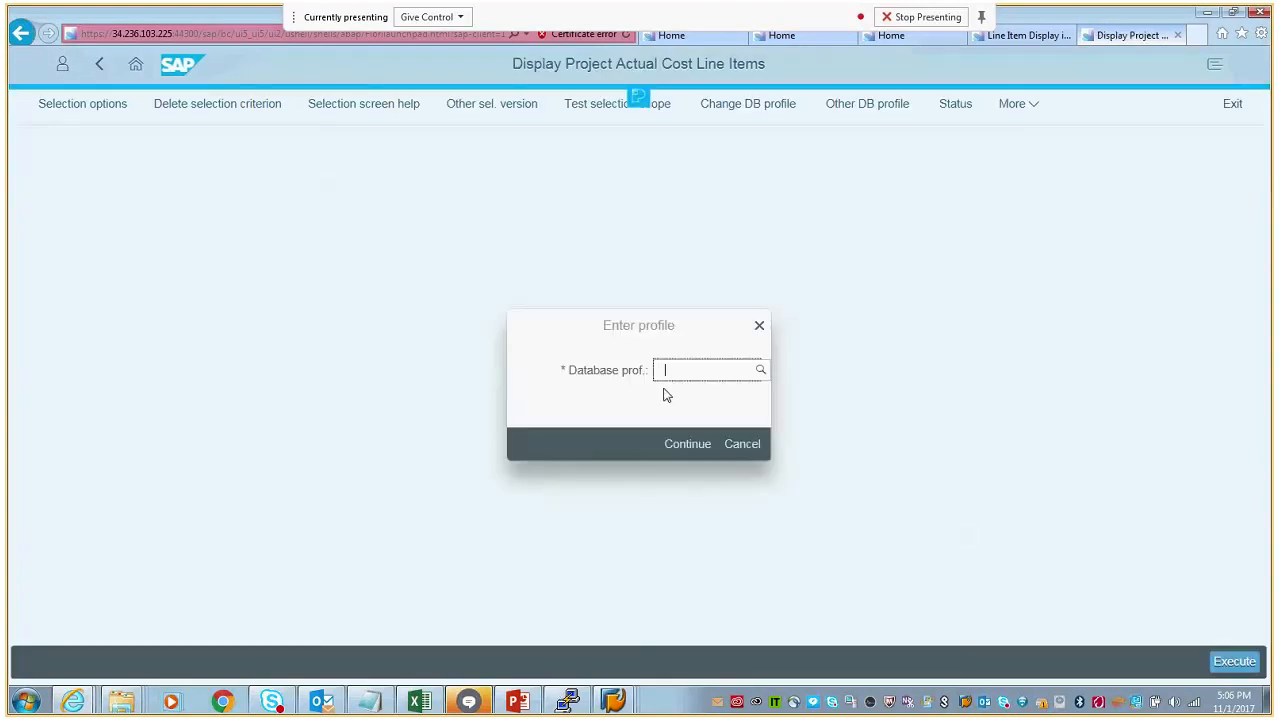
click(760, 372)
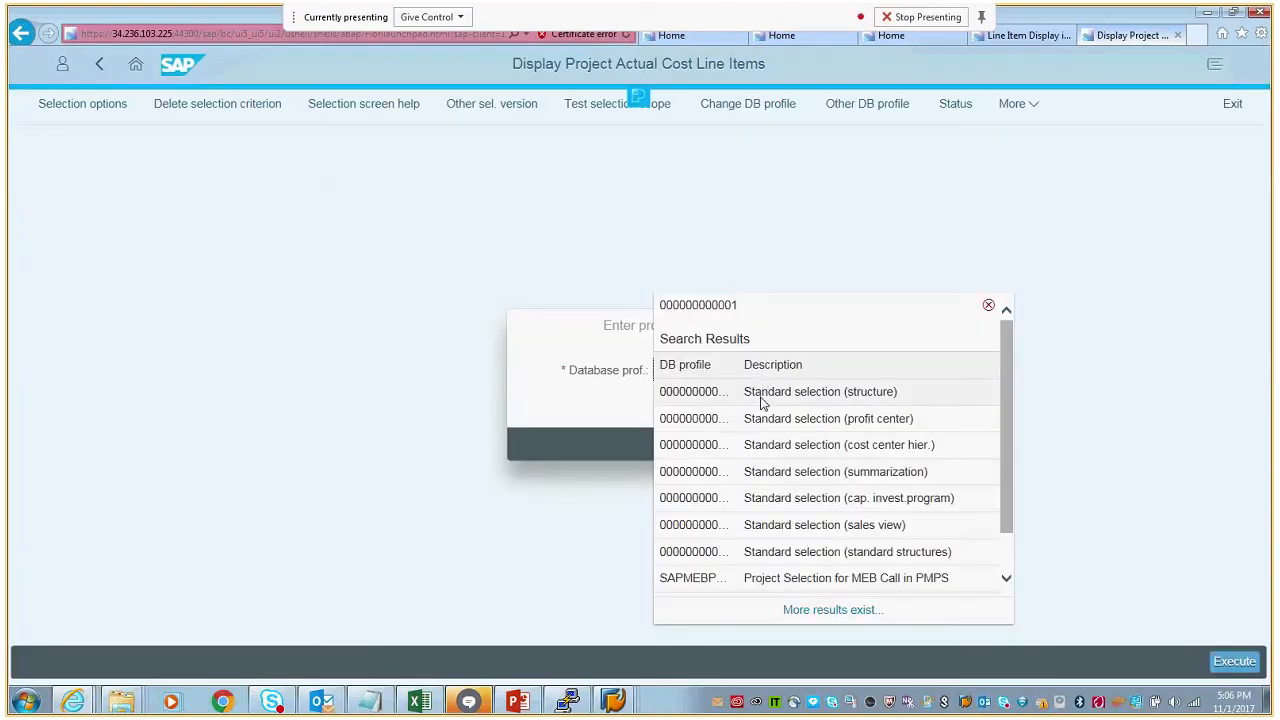
click(761, 399)
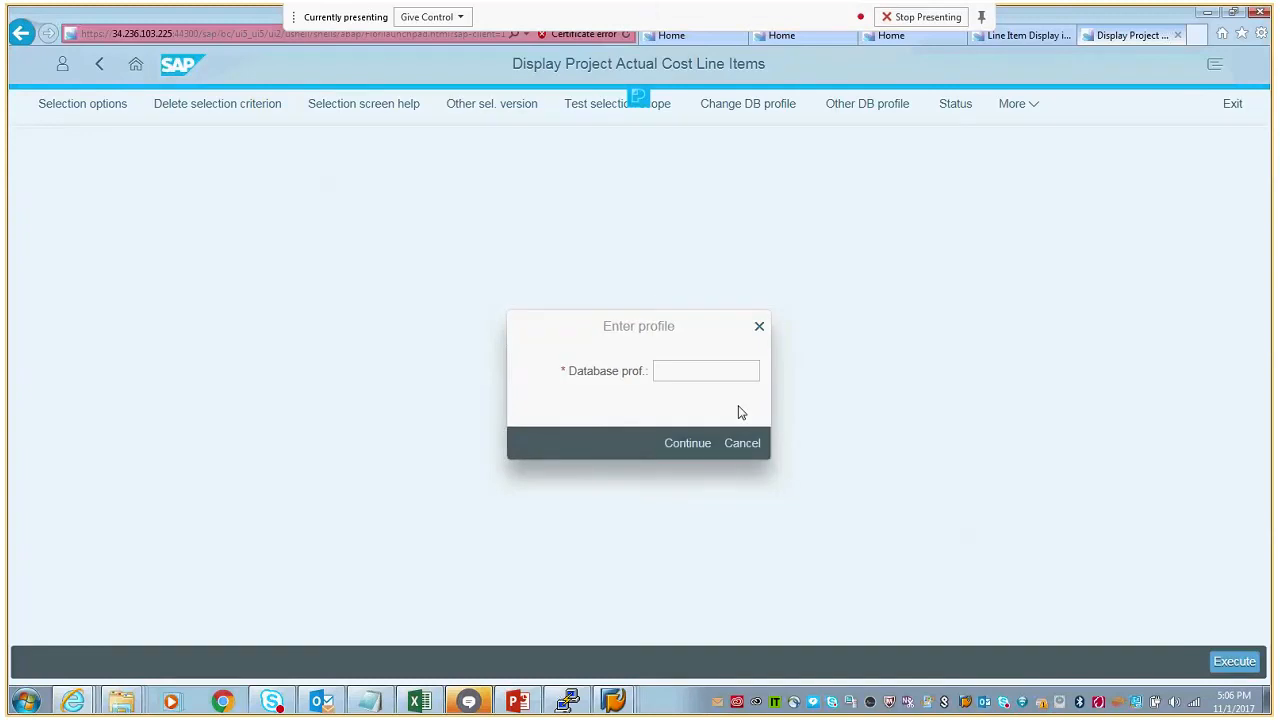
click(684, 450)
click(274, 311)
key(Return)
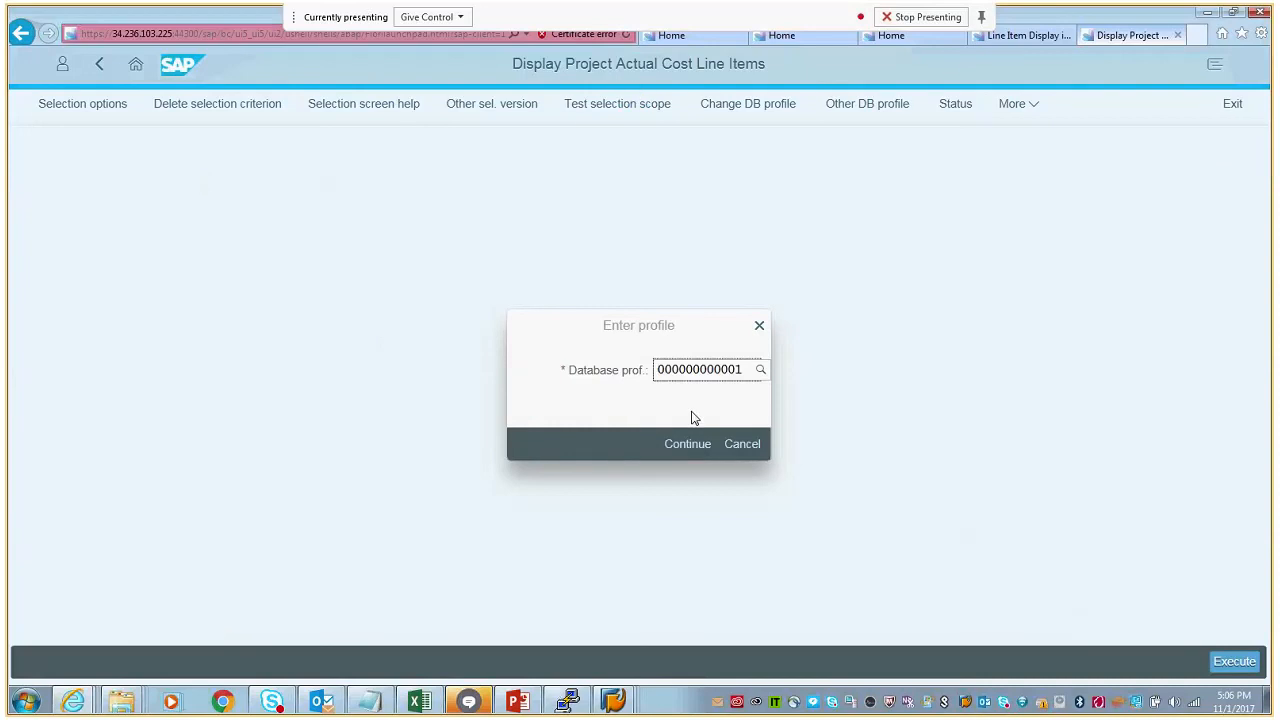
click(682, 448)
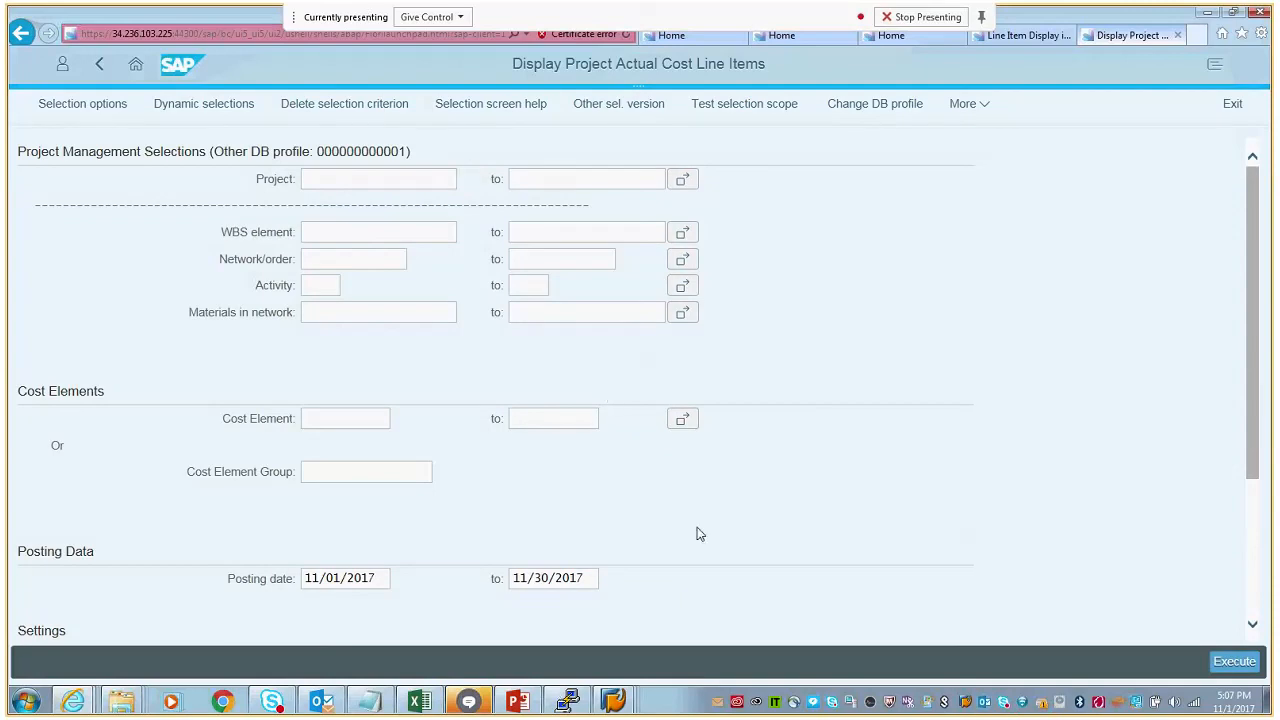
- Select project EG-AUC1 from the project search, execute the line item report and check WBS element EG-AUC1 .04
key(F4)
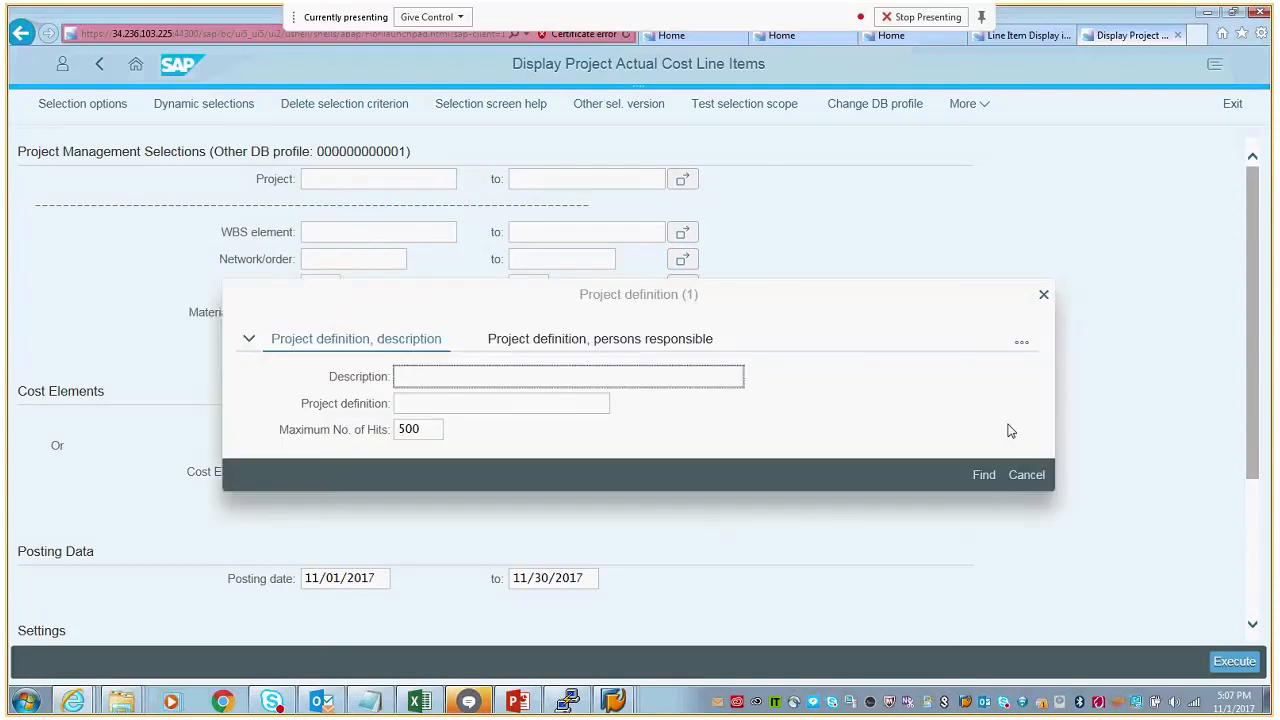
click(986, 476)
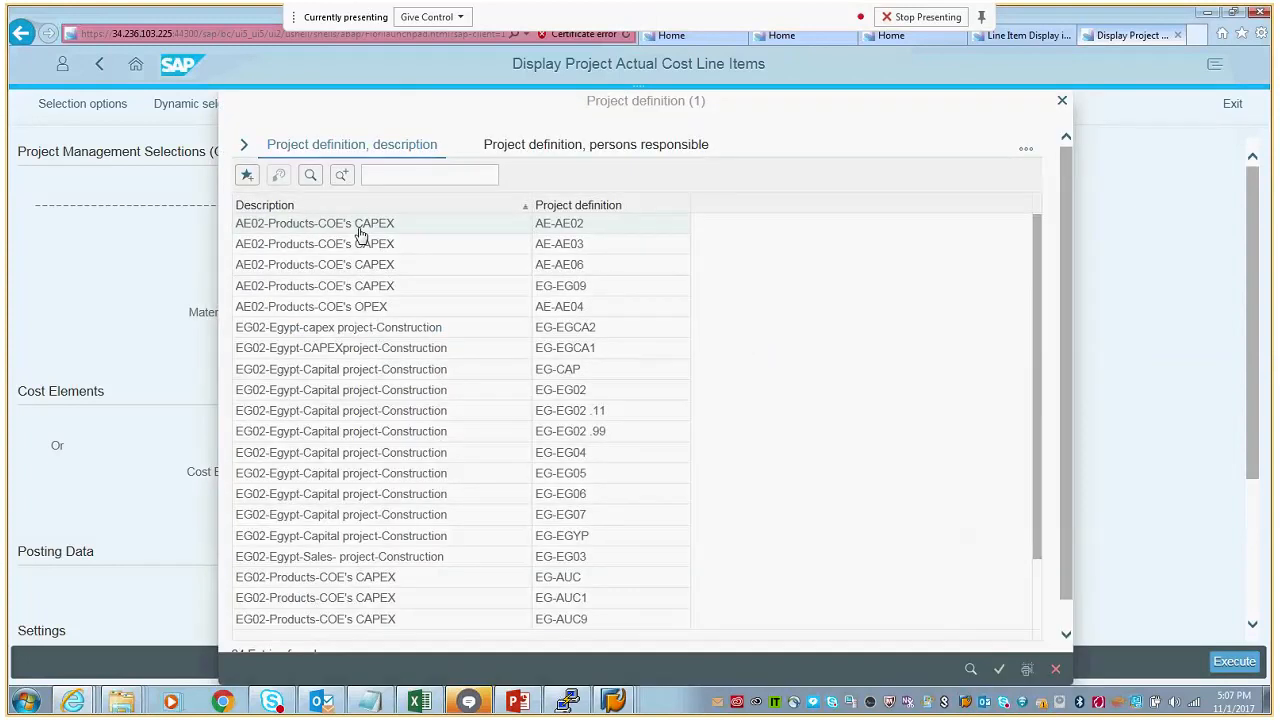
click(446, 607)
double_click(446, 607)
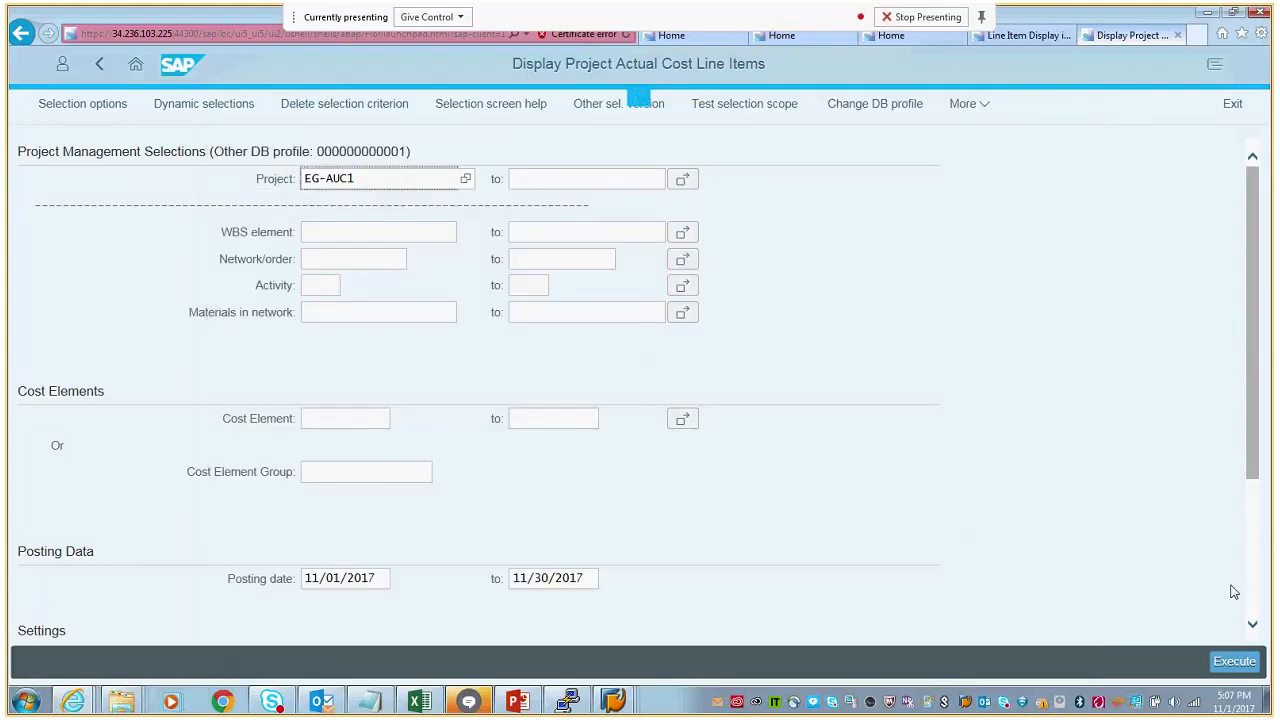
click(1234, 661)
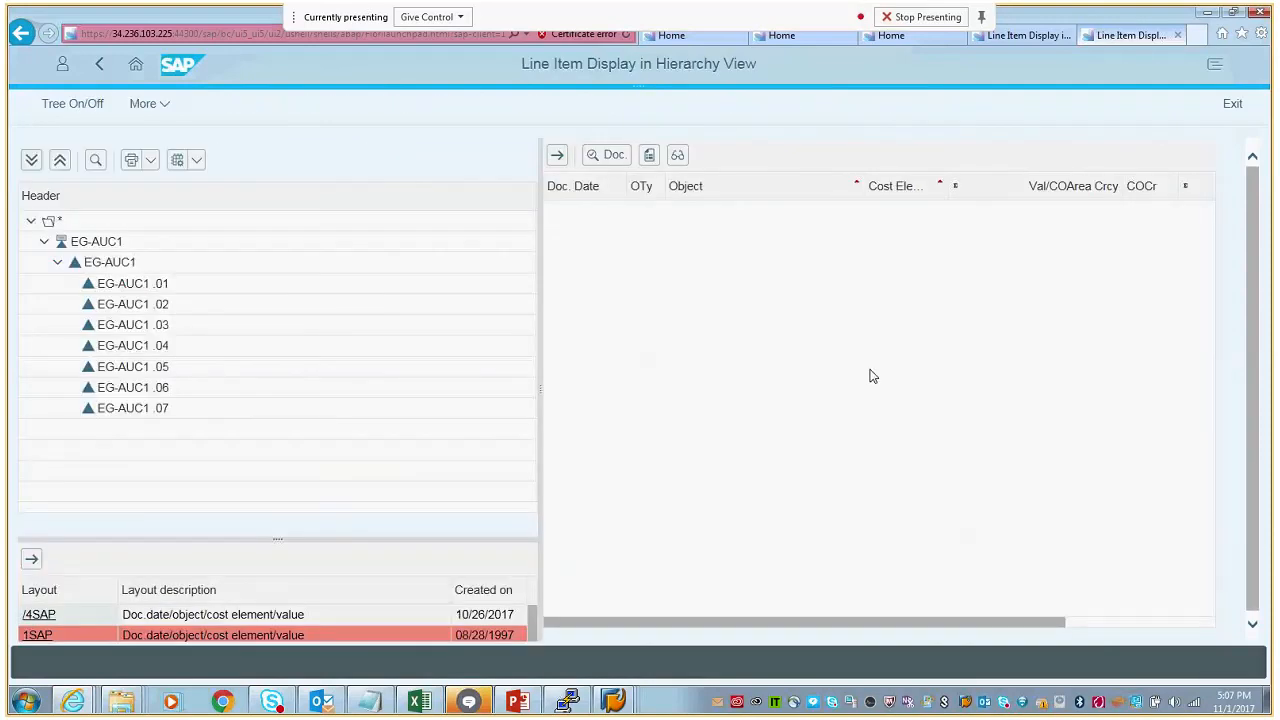
click(135, 347)
- Switch back to the SAP GUI session with the EG-AUC actual cost line items and exit the list
click(615, 699)
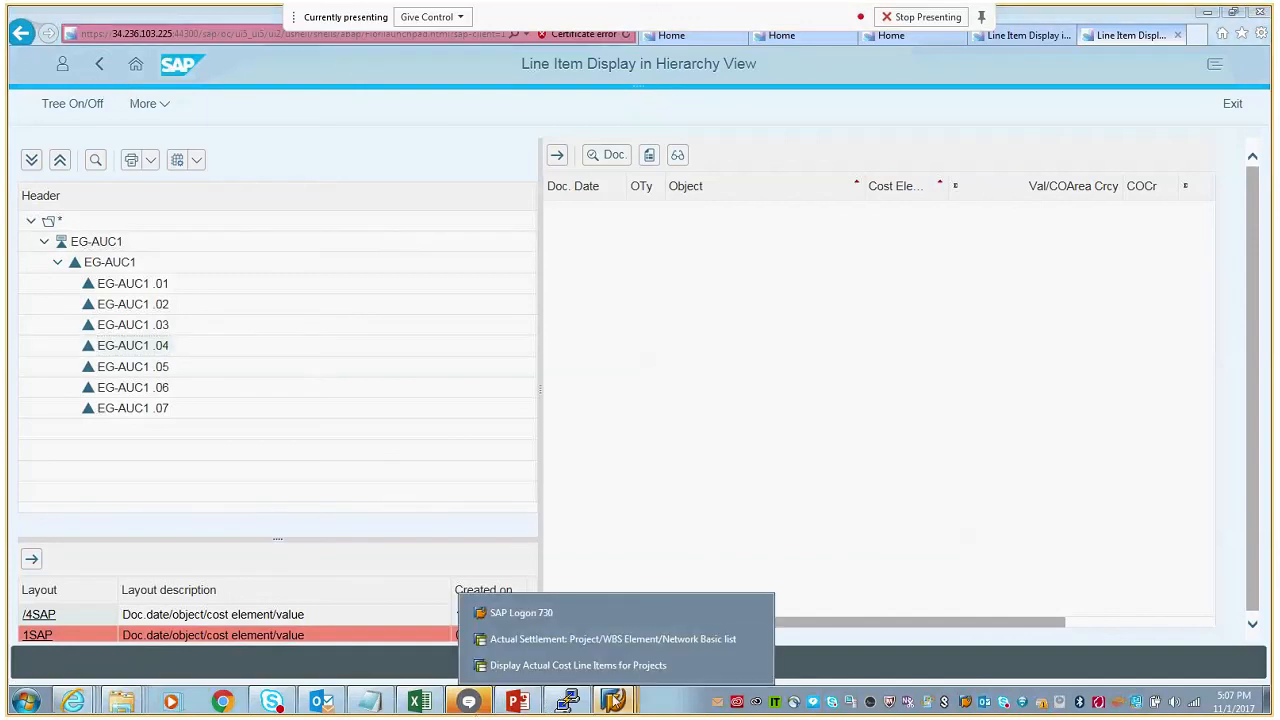
click(585, 641)
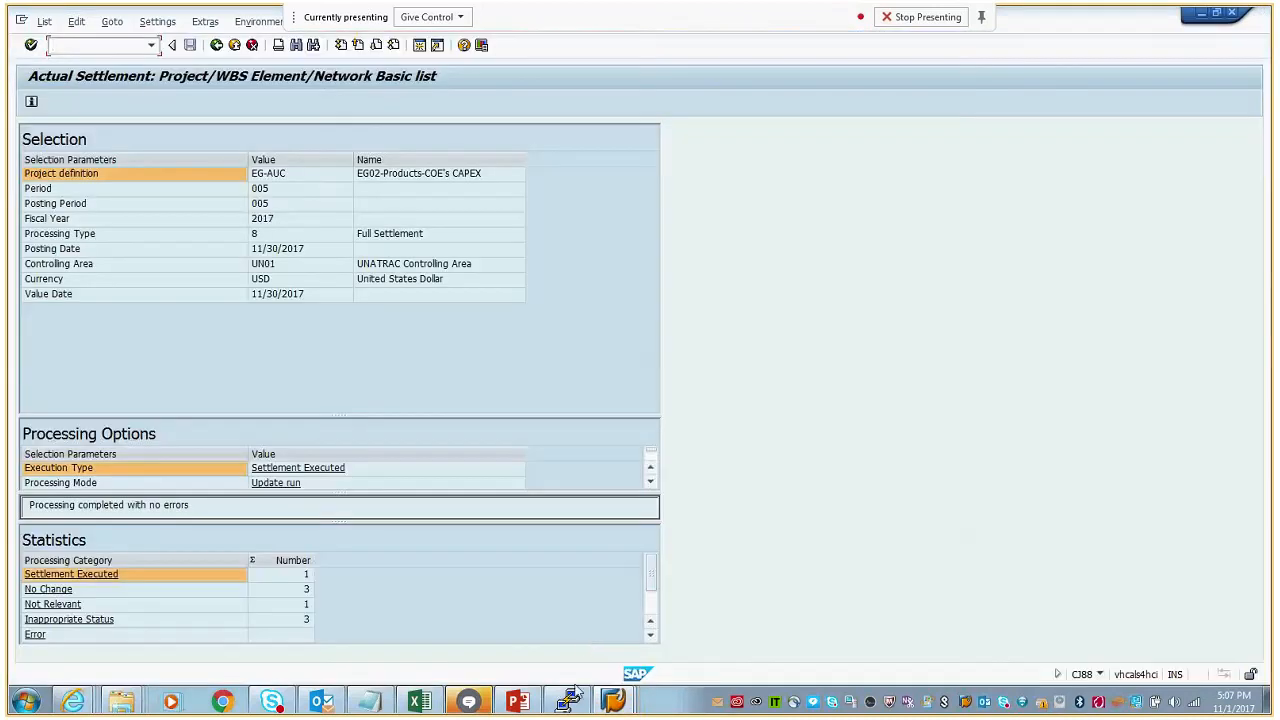
click(572, 693)
click(500, 663)
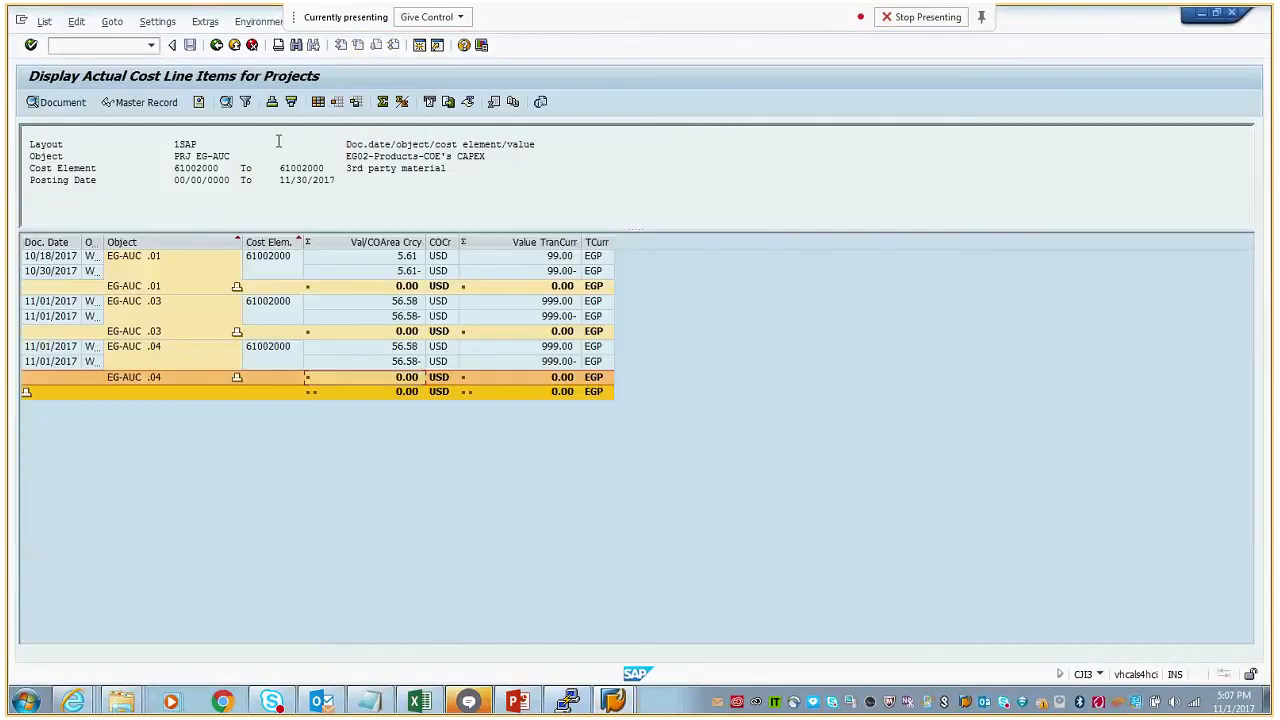
click(216, 45)
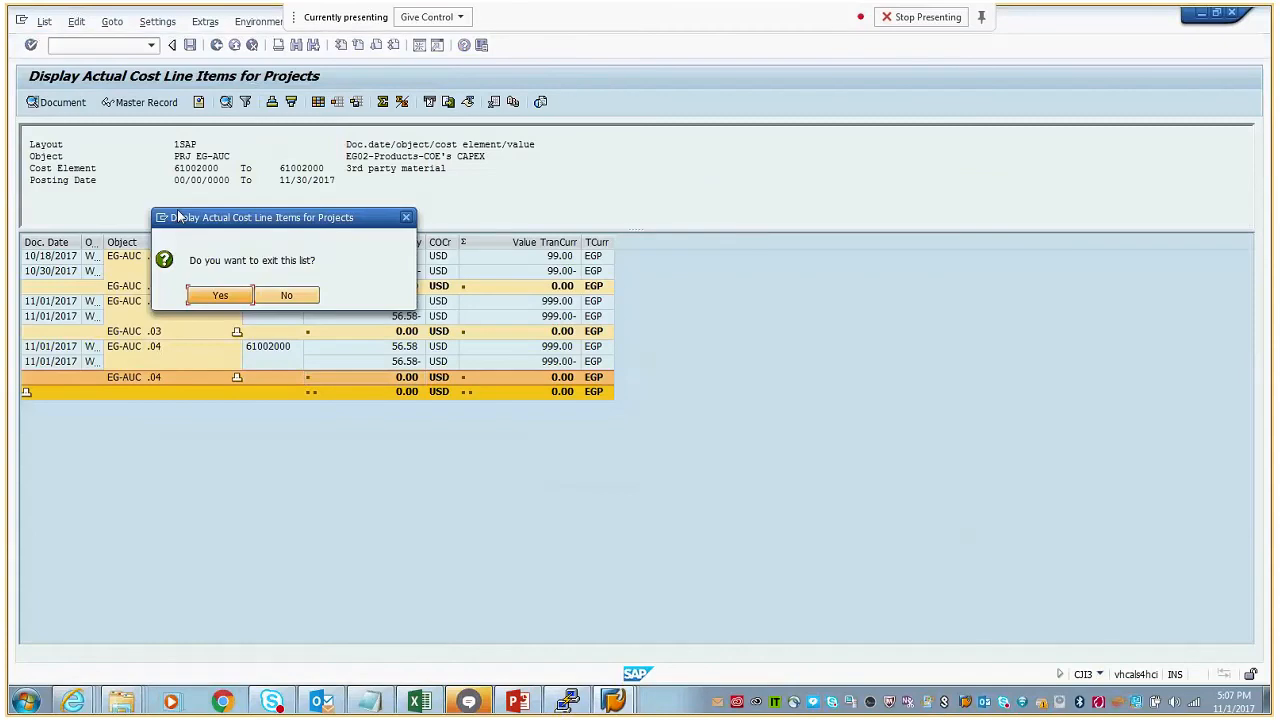
click(220, 296)
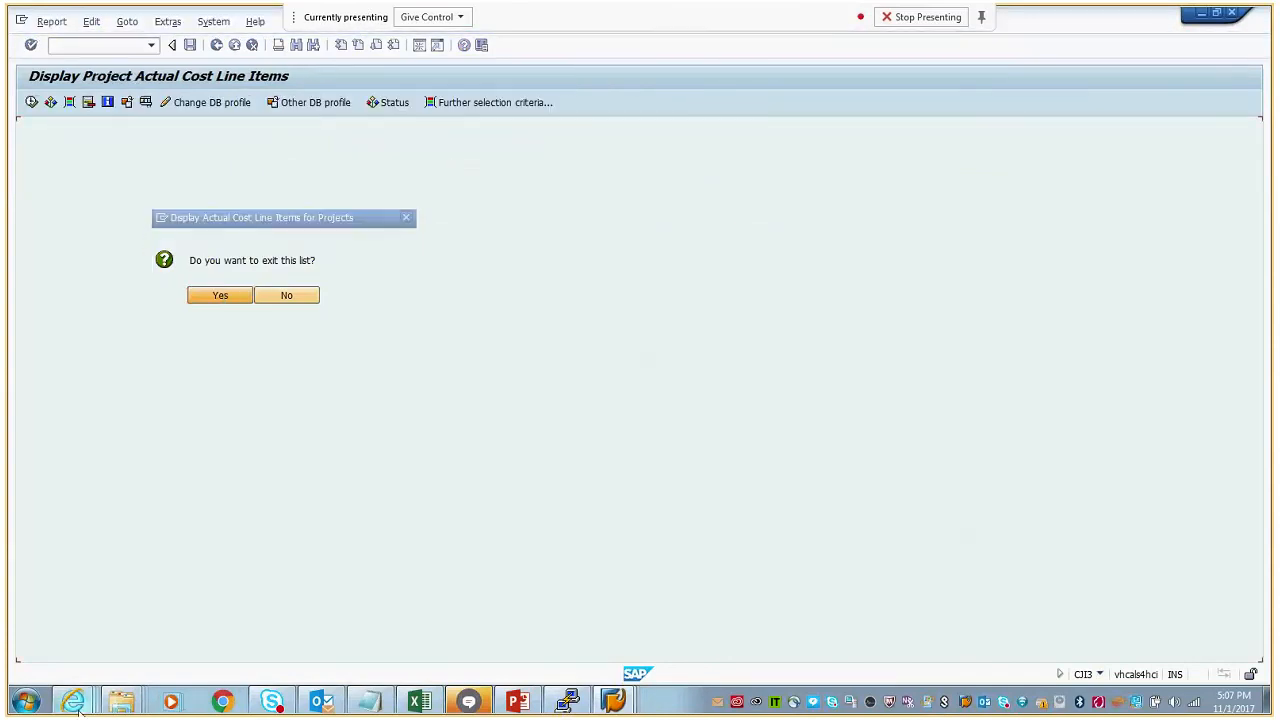
- Return to Internet Explorer and close both Line Item Display pages, for EG-AUC1 and EG-AUC
mouse_move(78, 705)
click(85, 640)
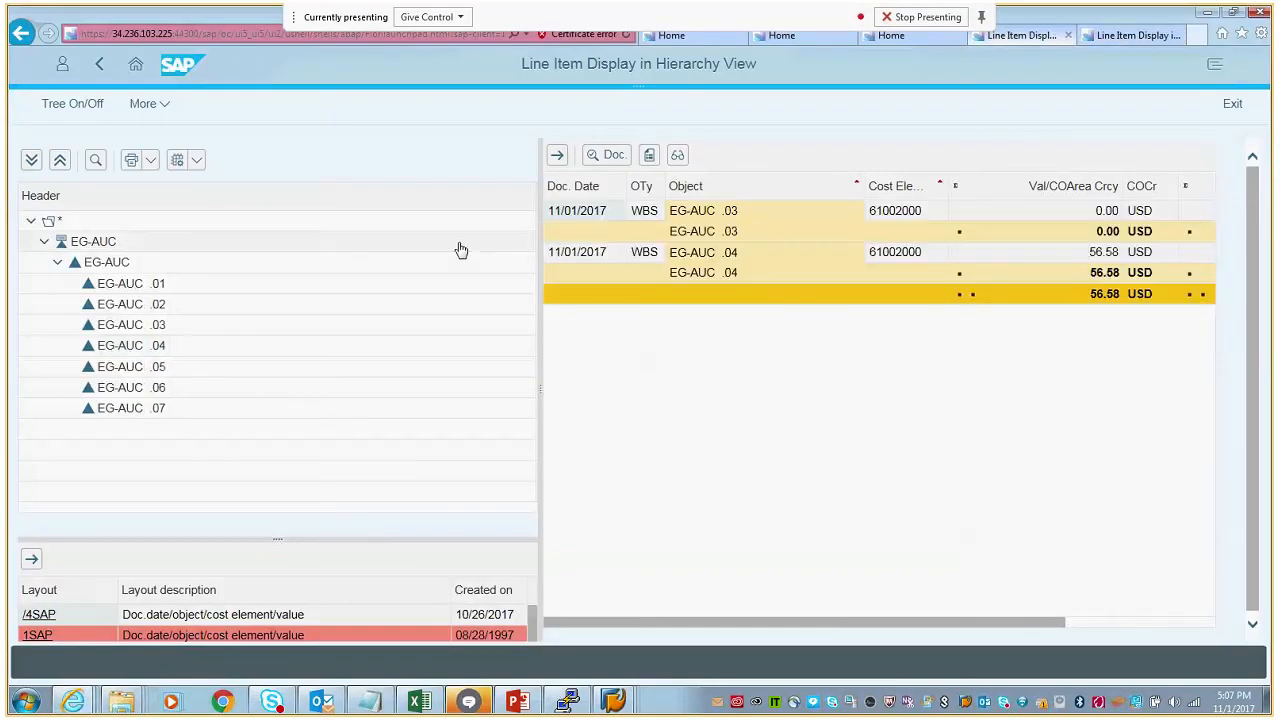
click(1150, 35)
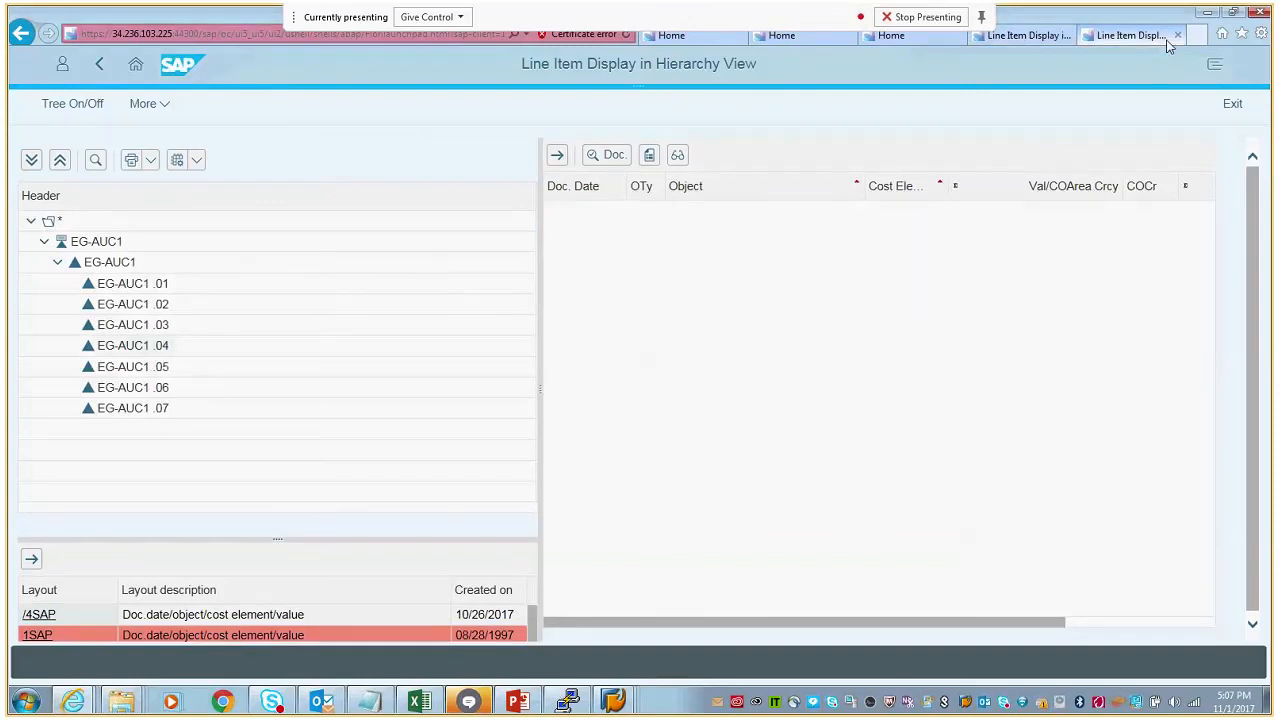
click(1177, 36)
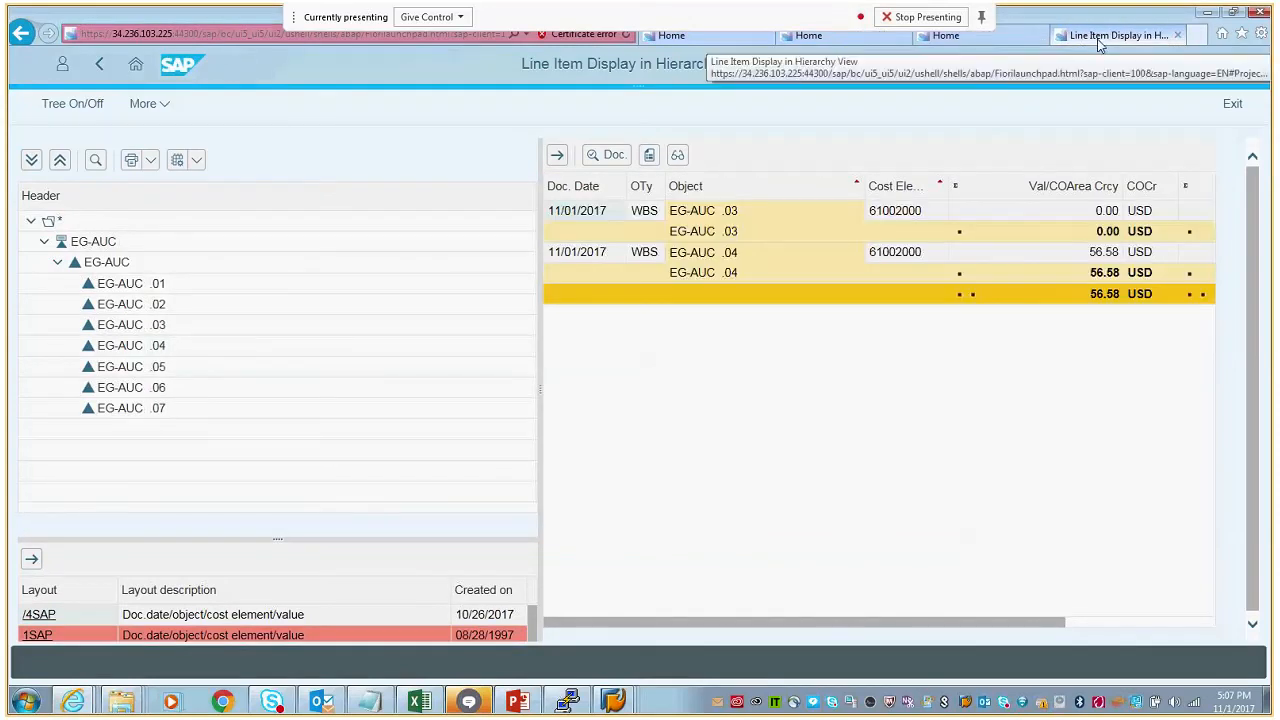
click(1177, 36)
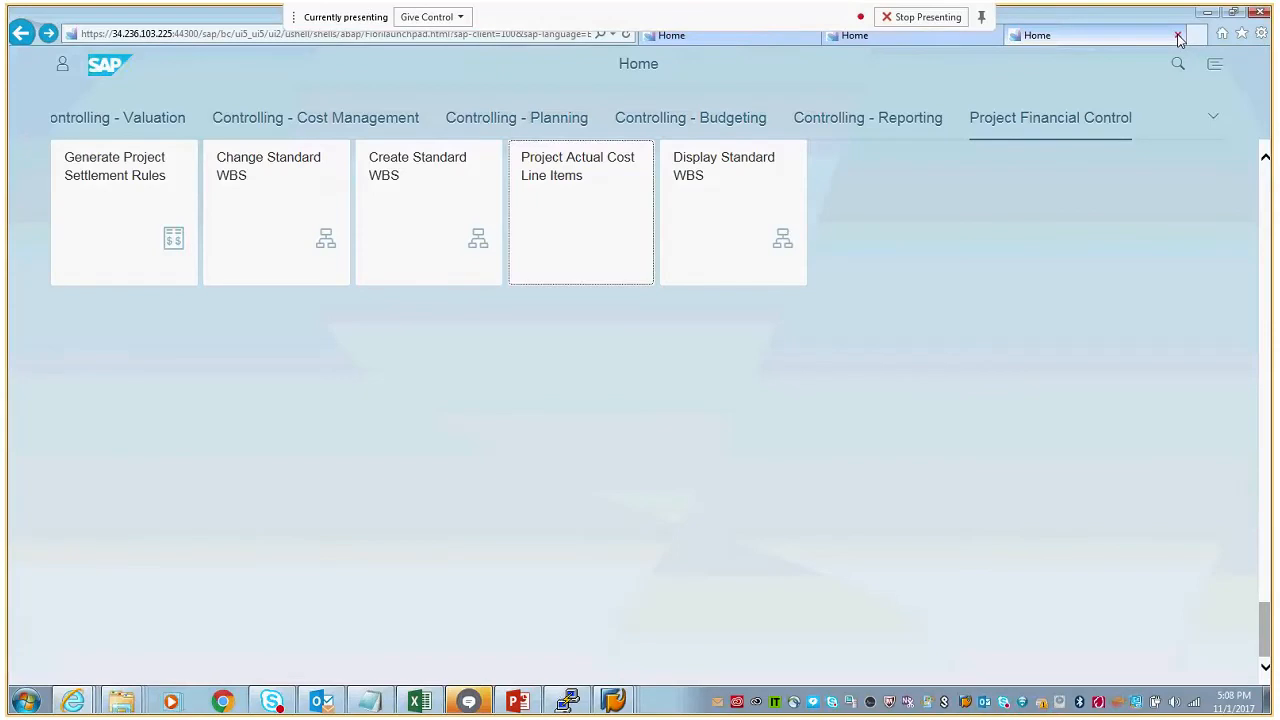
click(568, 183)
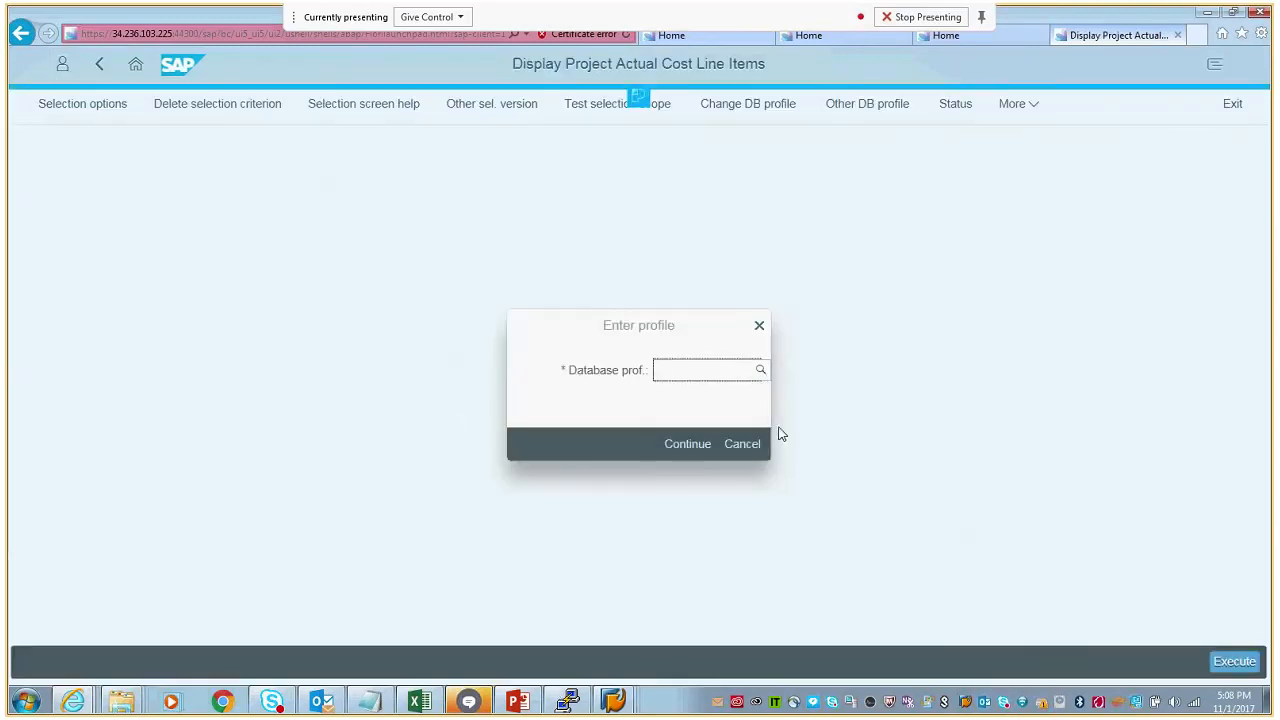
click(719, 428)
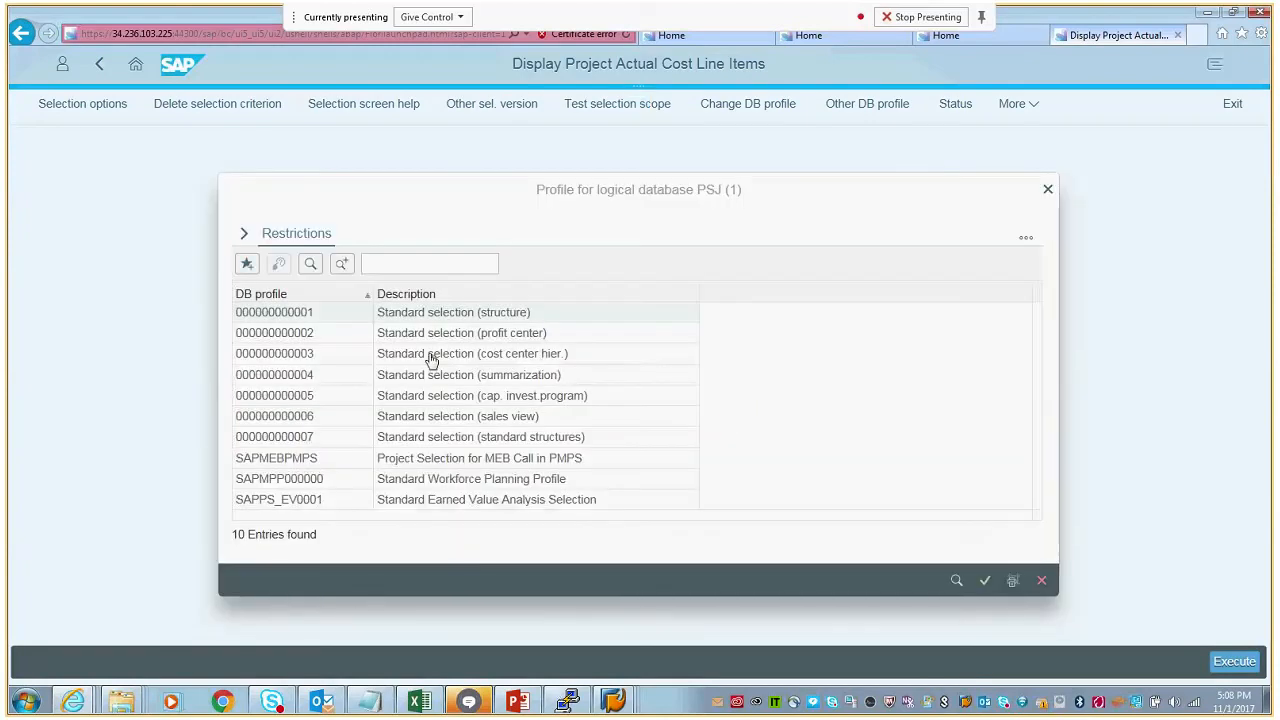
click(281, 316)
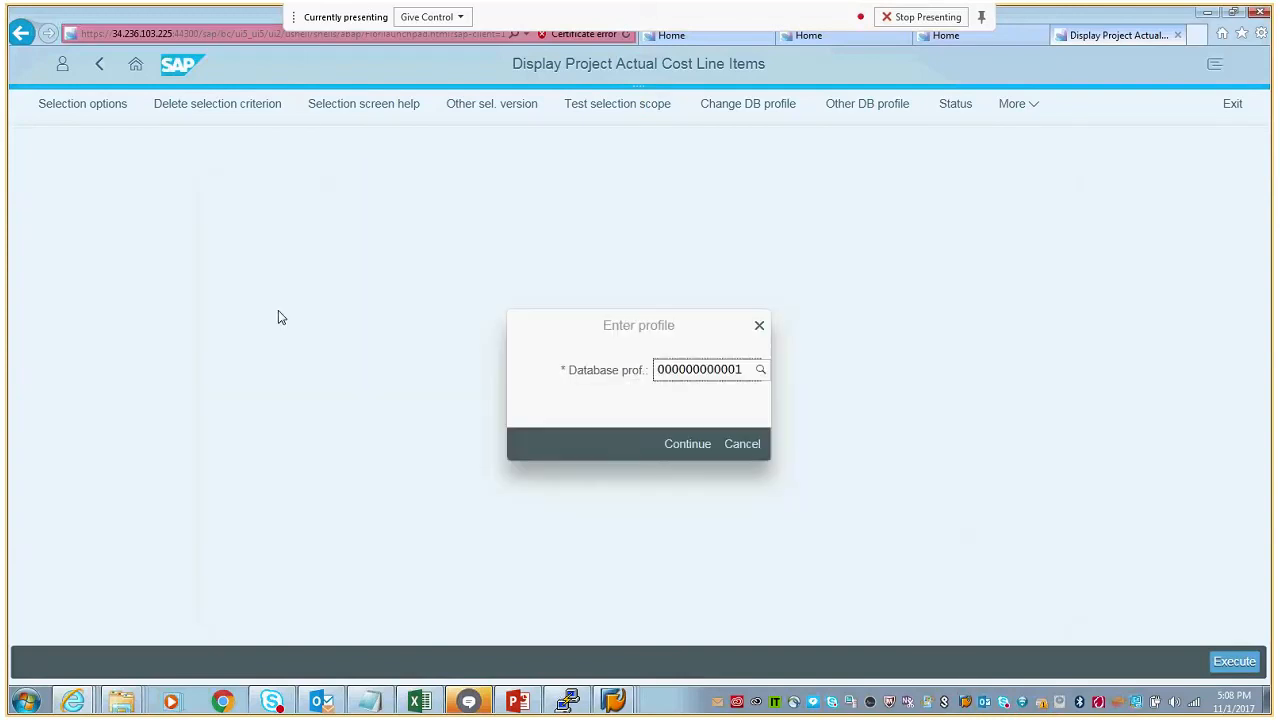
click(687, 456)
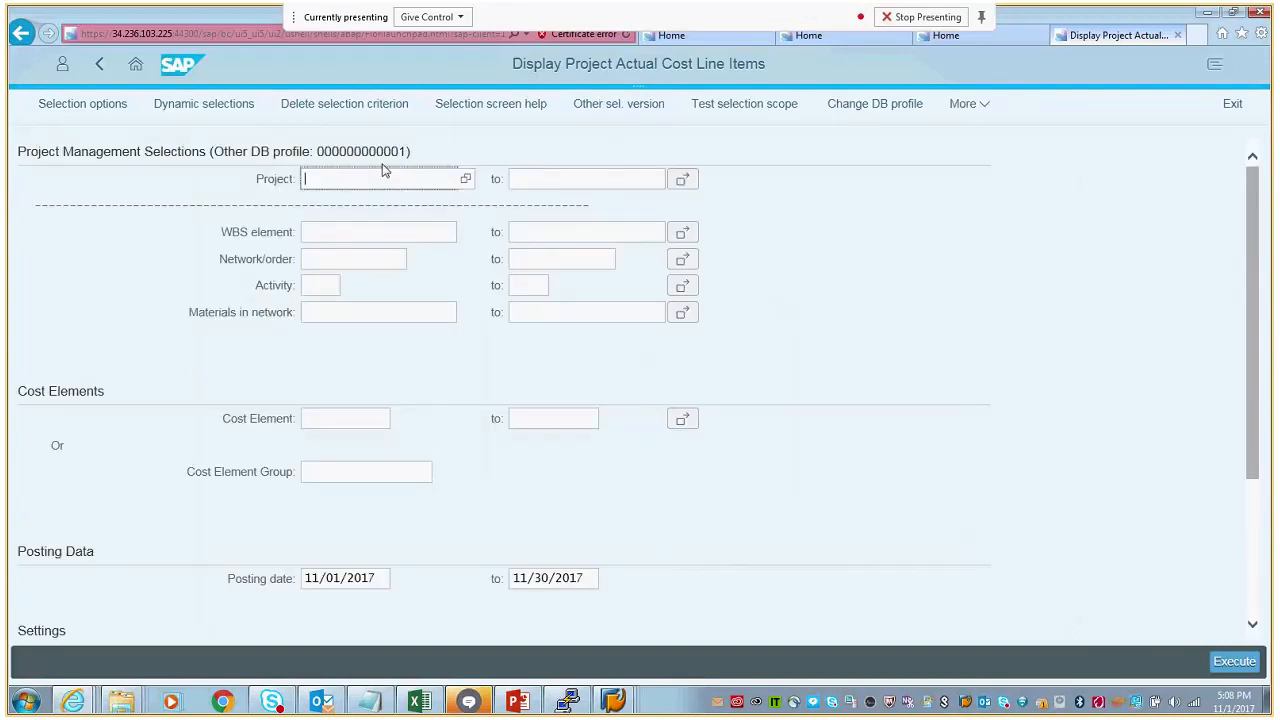
- Select project EG-AUC, clear the start posting date and execute the actual cost line item report
click(468, 187)
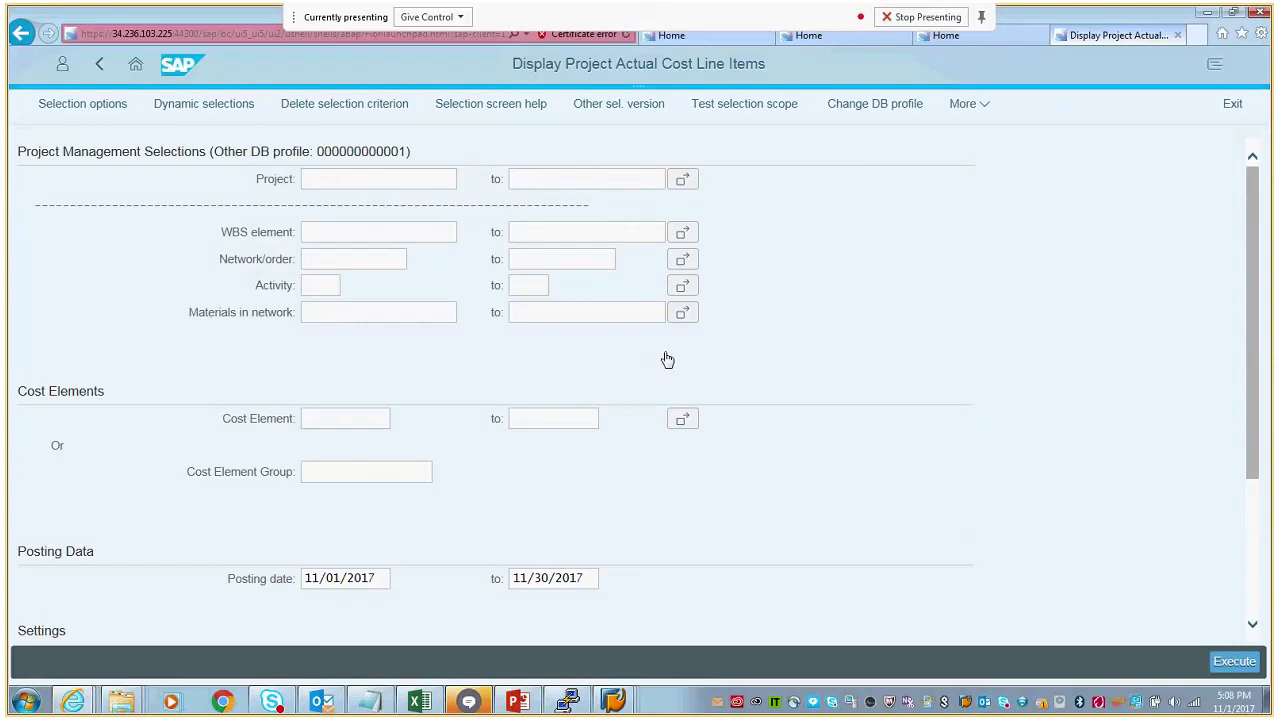
click(984, 476)
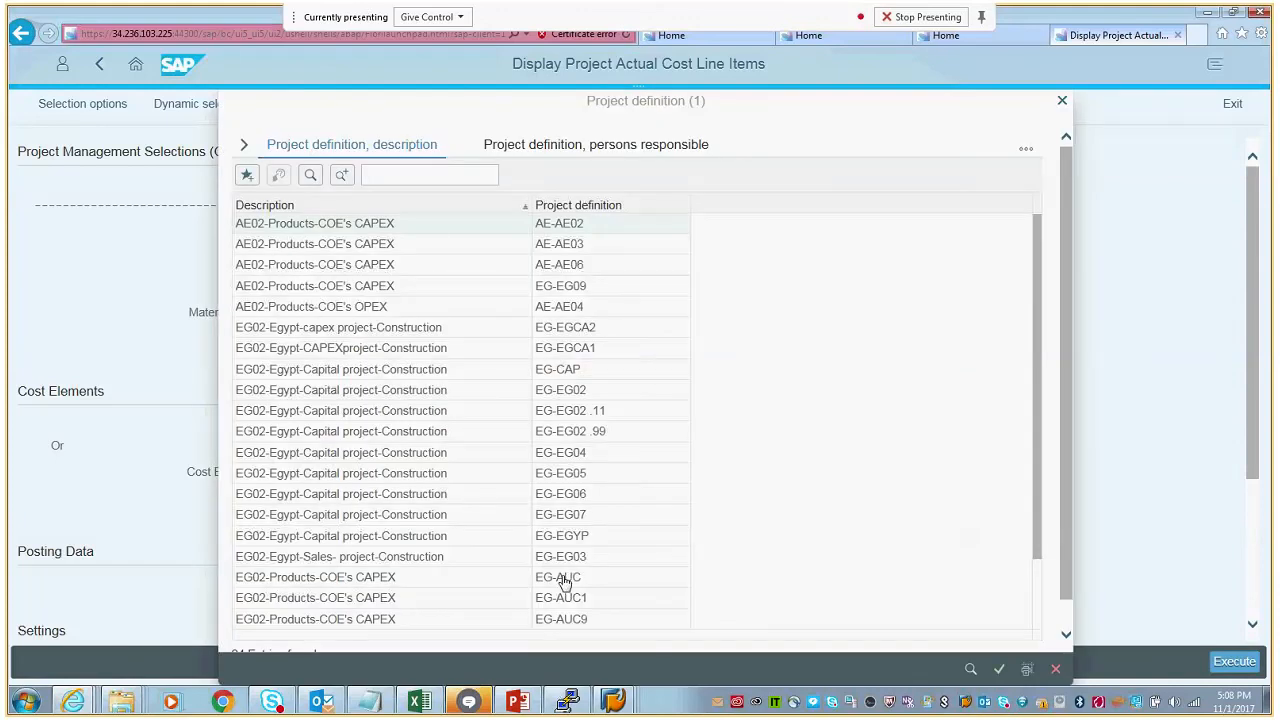
click(565, 583)
drag(390, 578, 293, 580)
key(BackSpace)
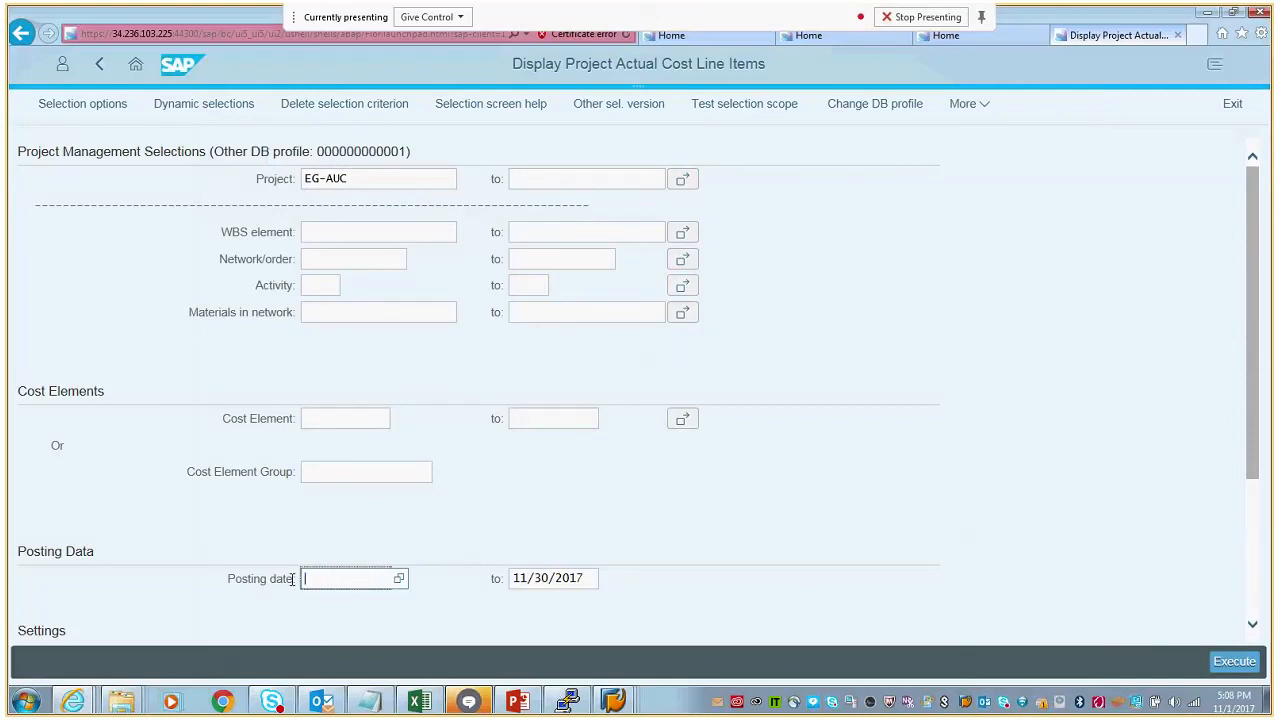
click(1234, 661)
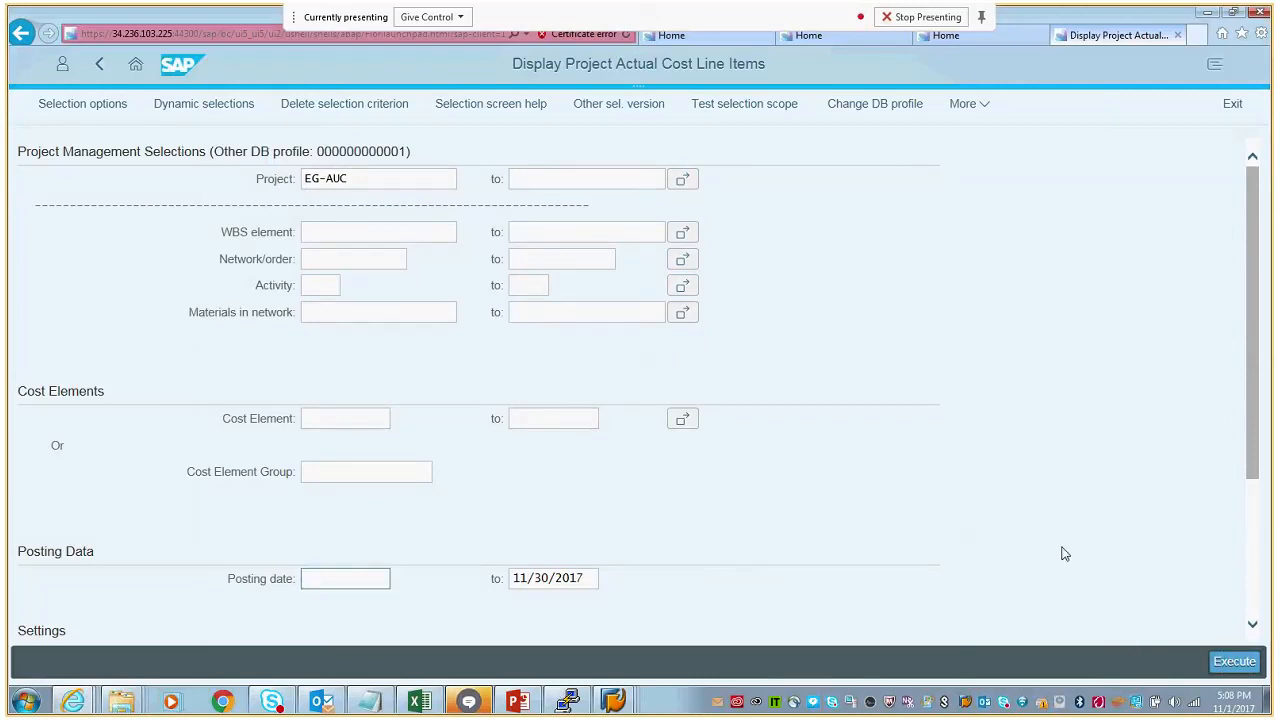
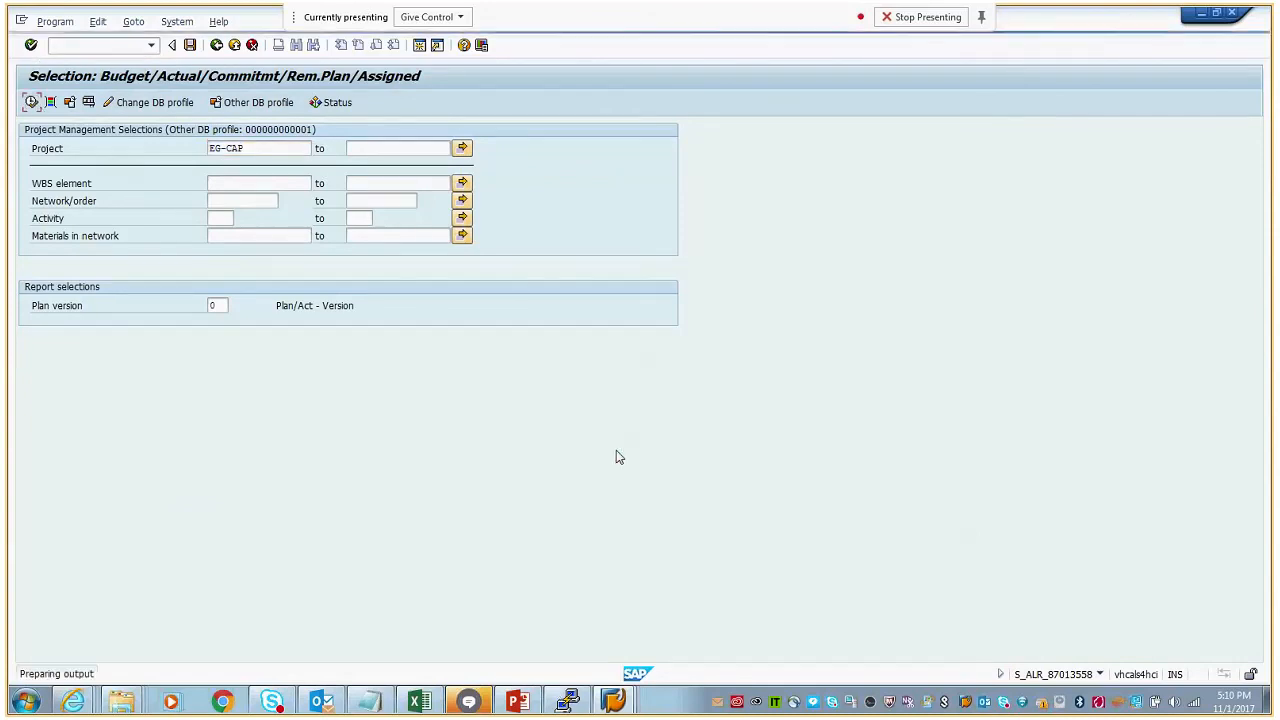
- Display the budget line items of project EG-CAP from its budget total, highlight the value column and return to the drilldown report
drag(281, 257, 377, 262)
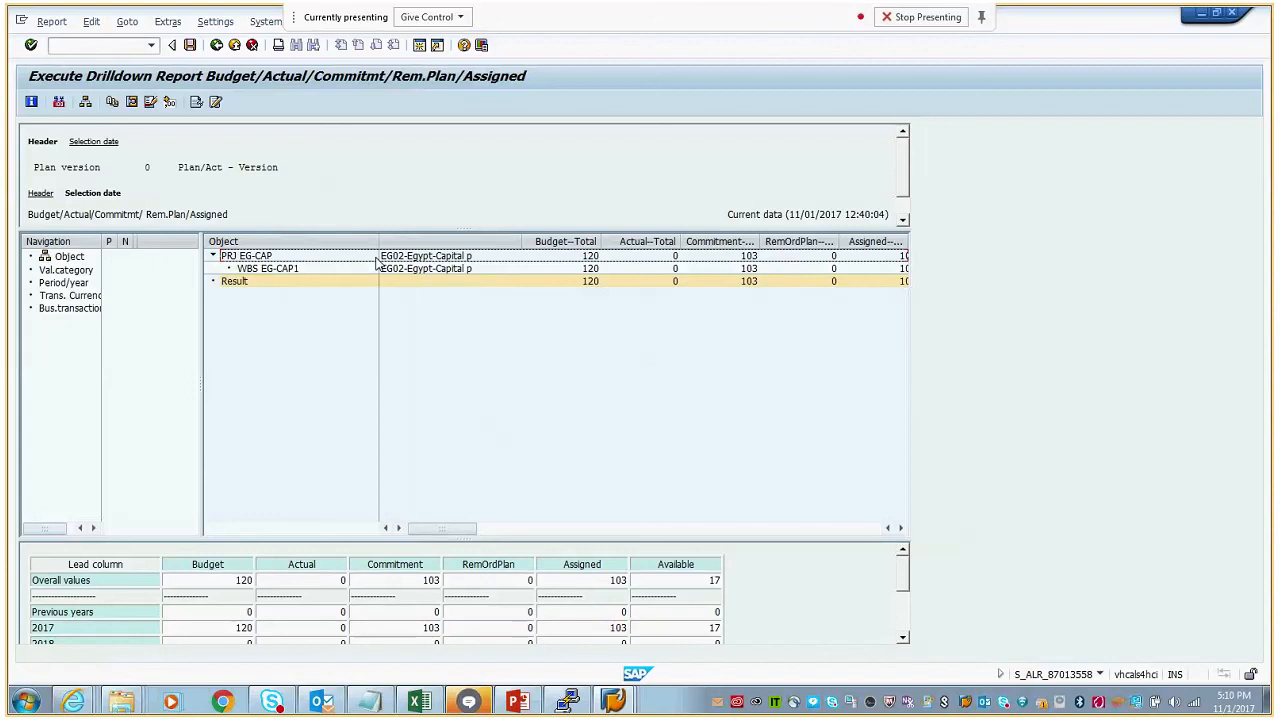
click(590, 257)
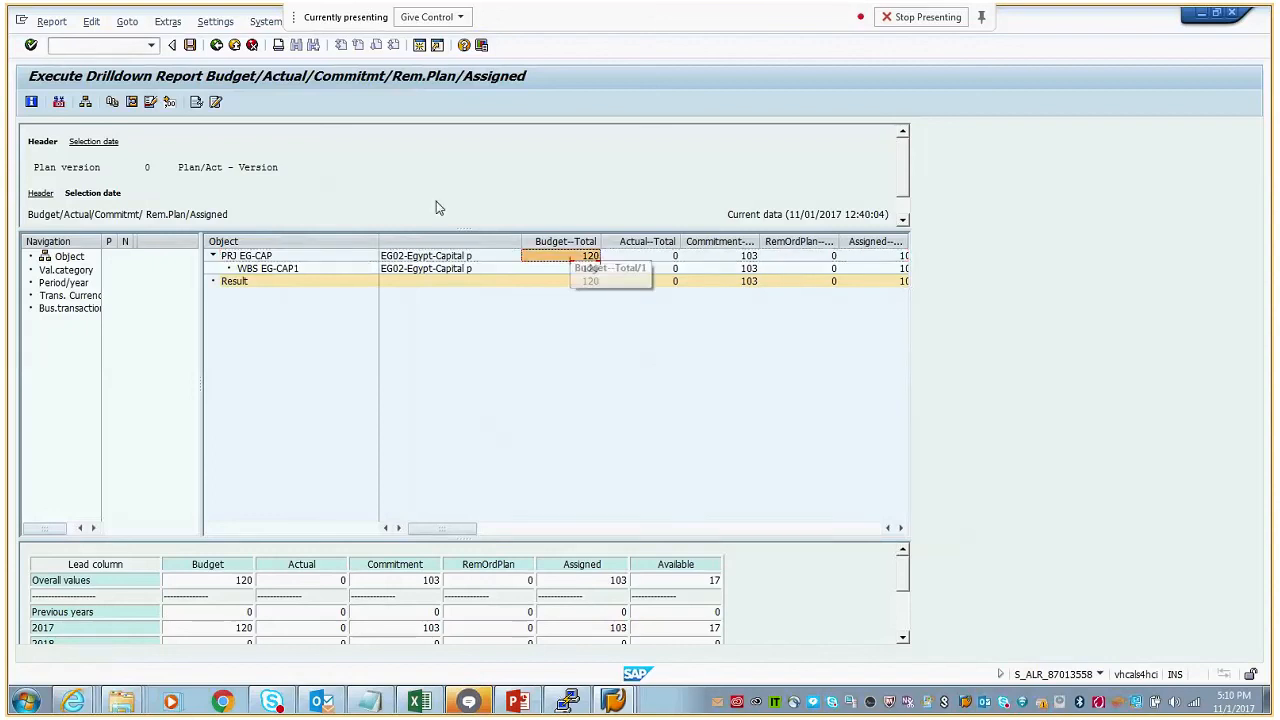
click(127, 21)
click(150, 47)
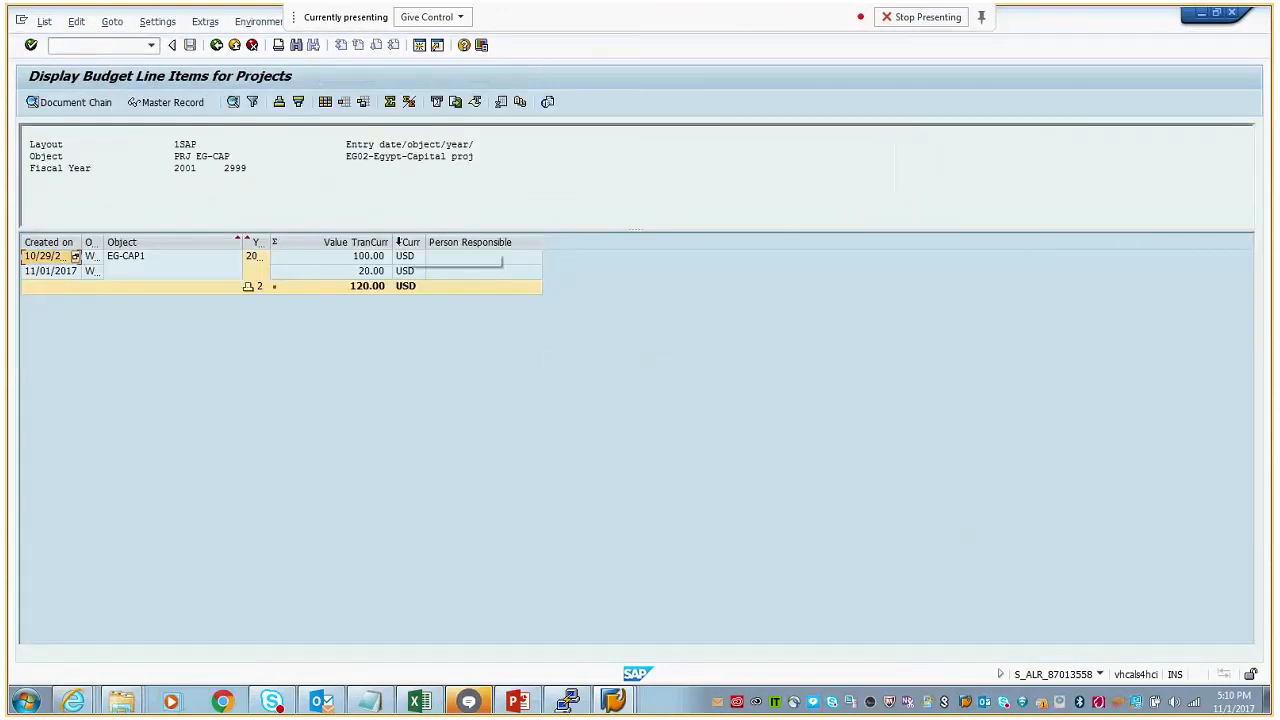
click(385, 242)
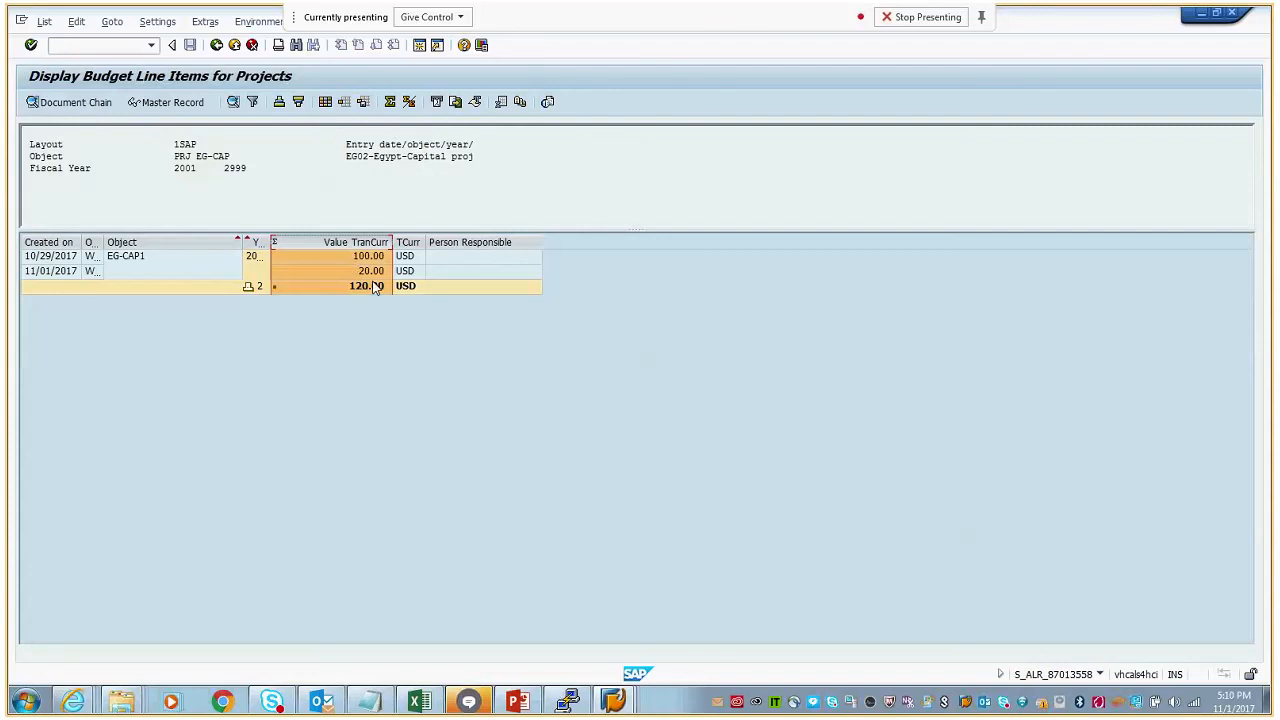
click(234, 45)
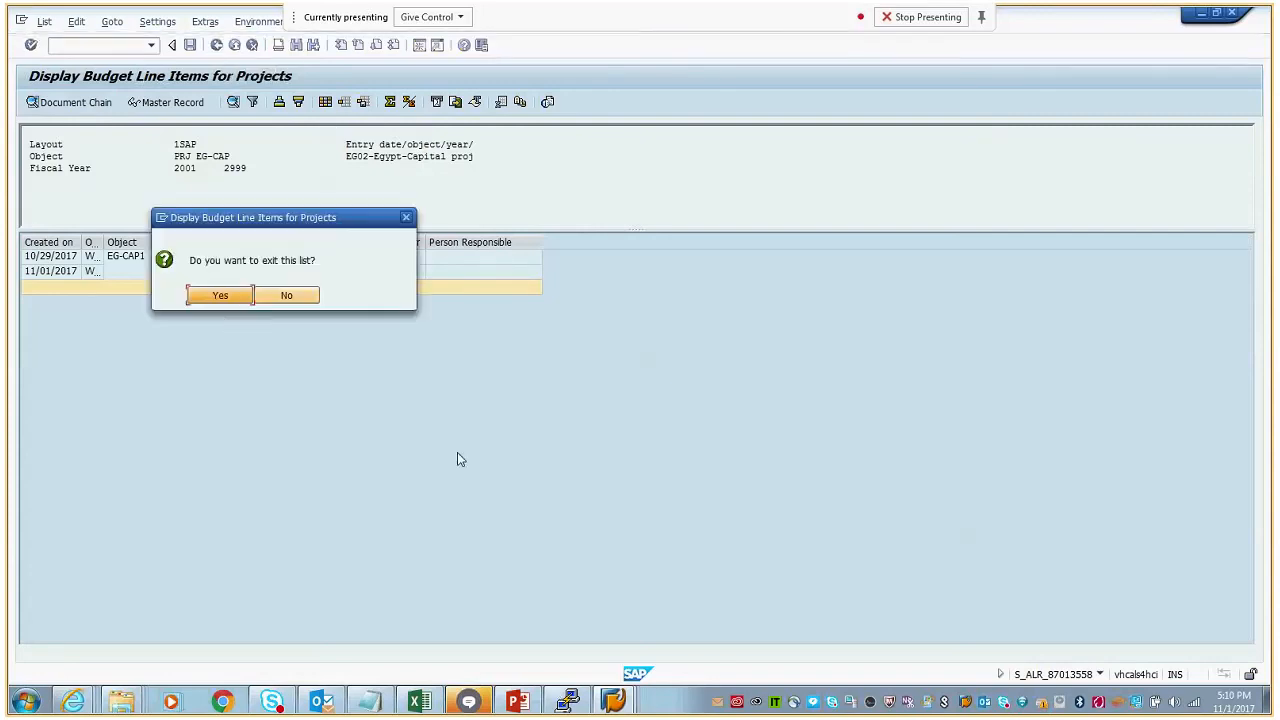
click(226, 296)
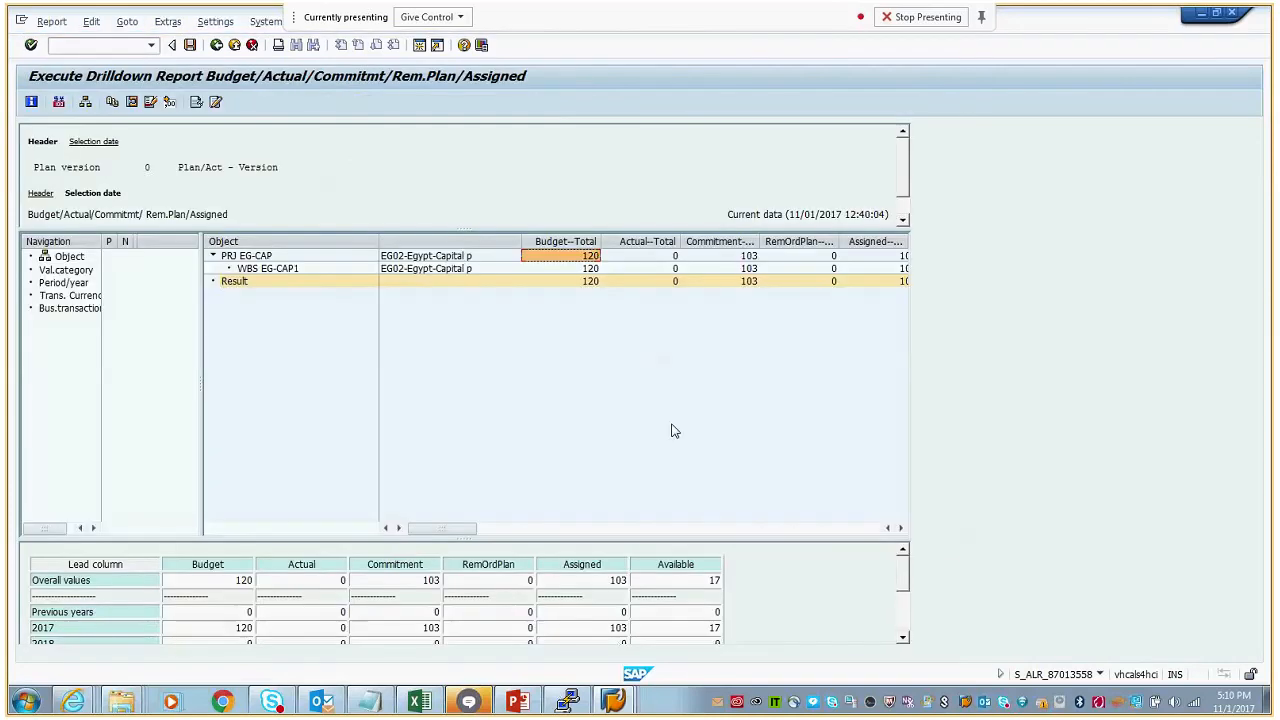
- Display the commitment line items of project EG-CAP, widen the reference document category column and exit the list
click(753, 258)
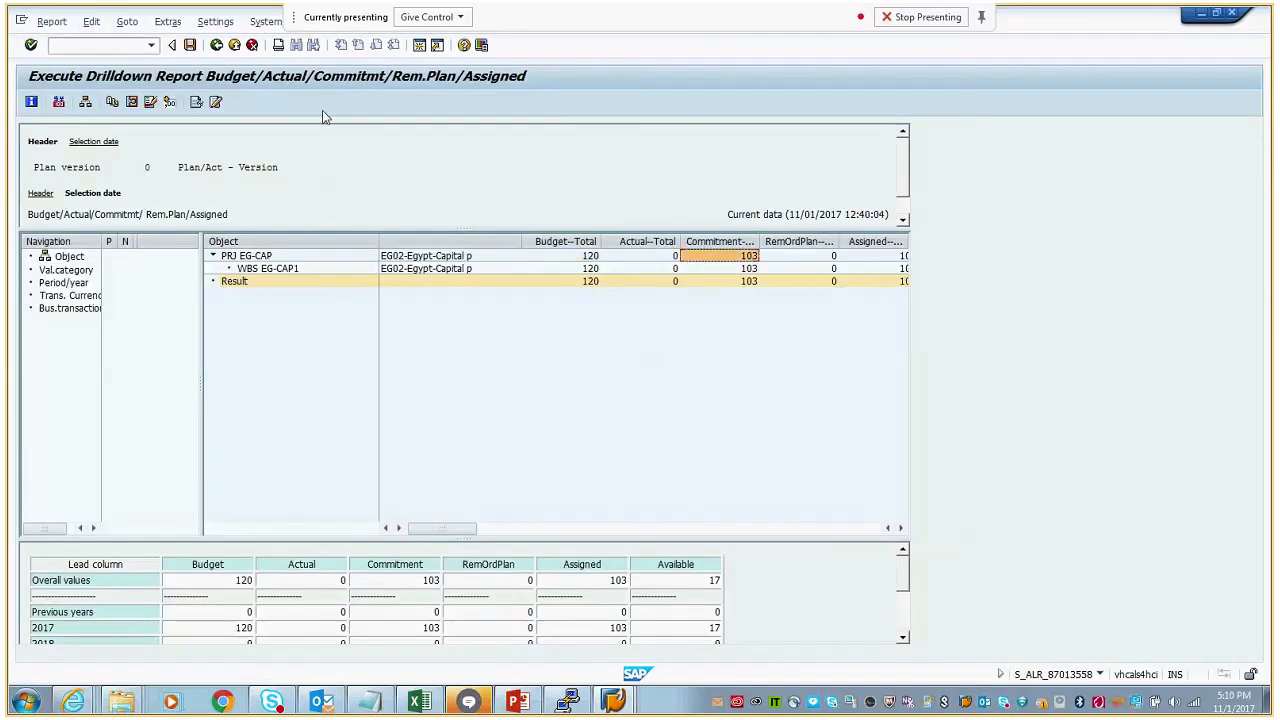
click(167, 23)
mouse_move(130, 23)
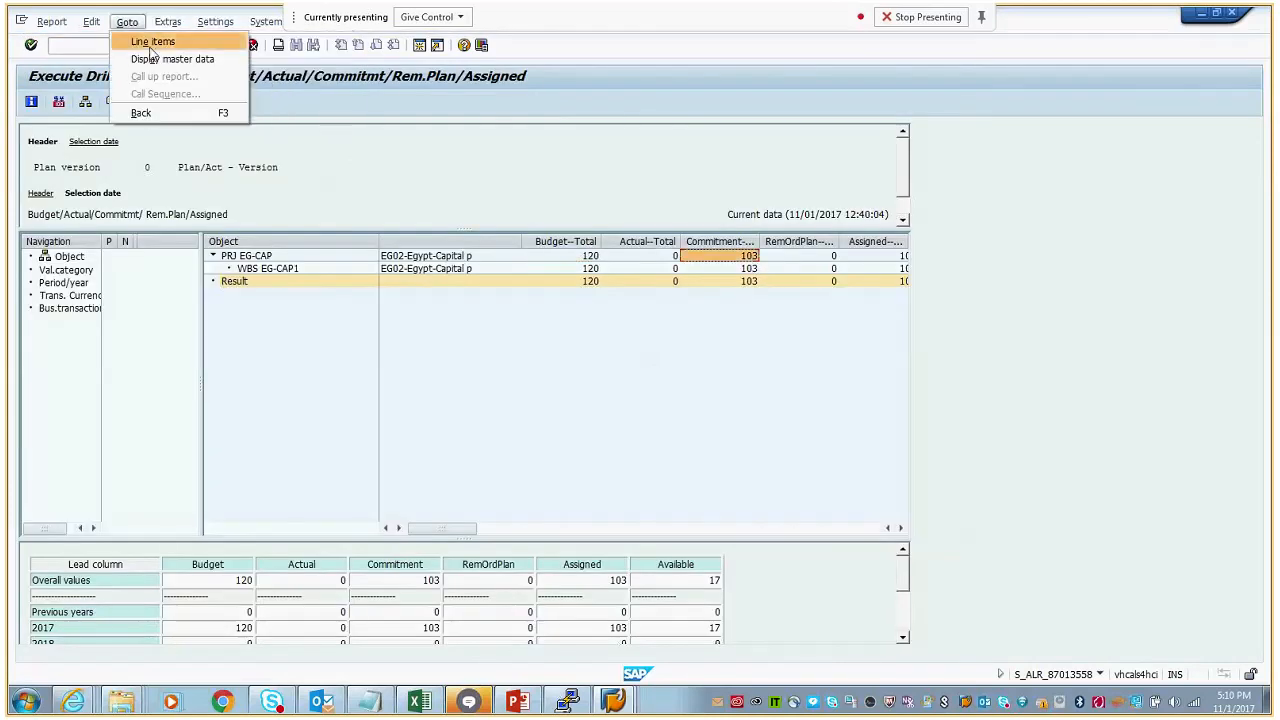
click(151, 45)
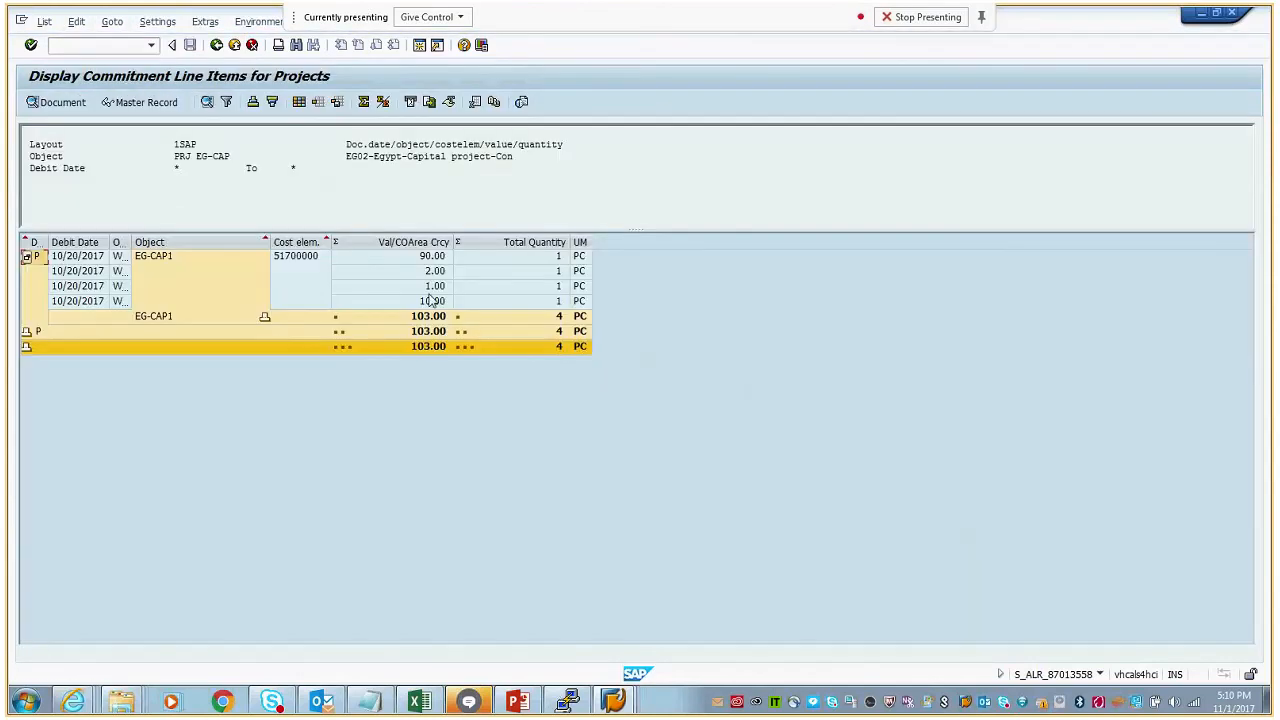
drag(47, 243, 115, 243)
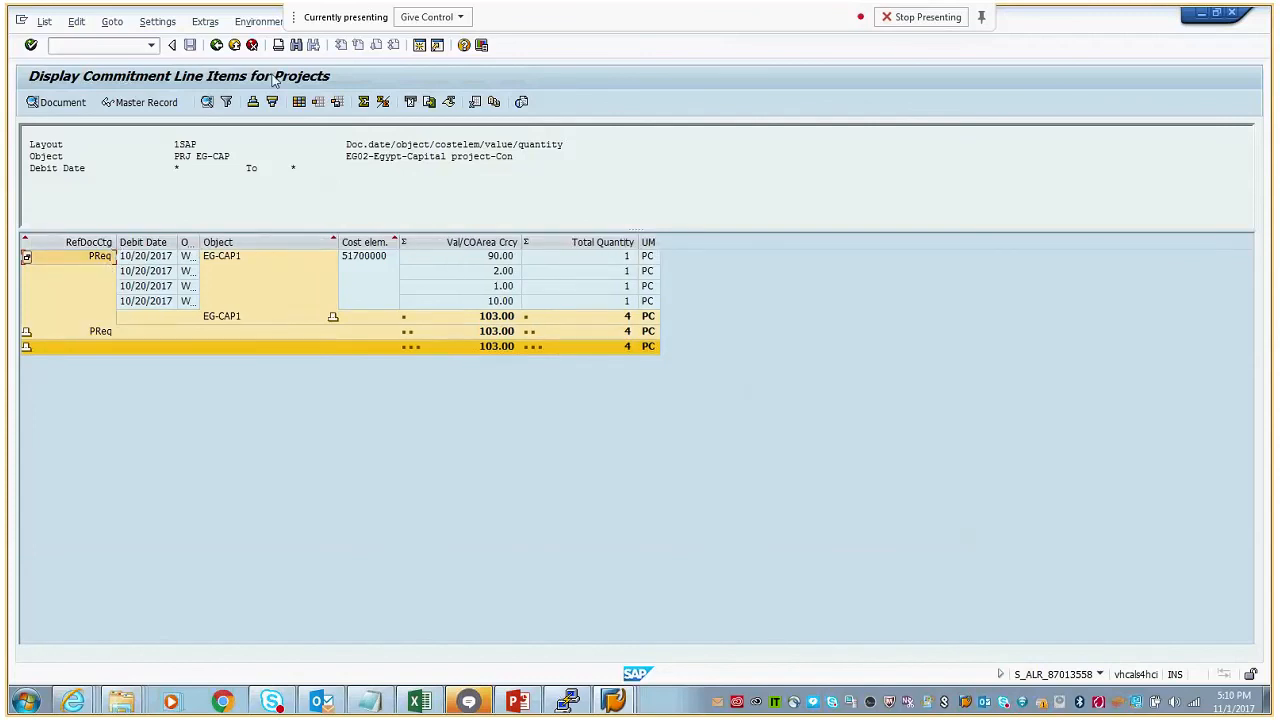
click(217, 49)
click(223, 299)
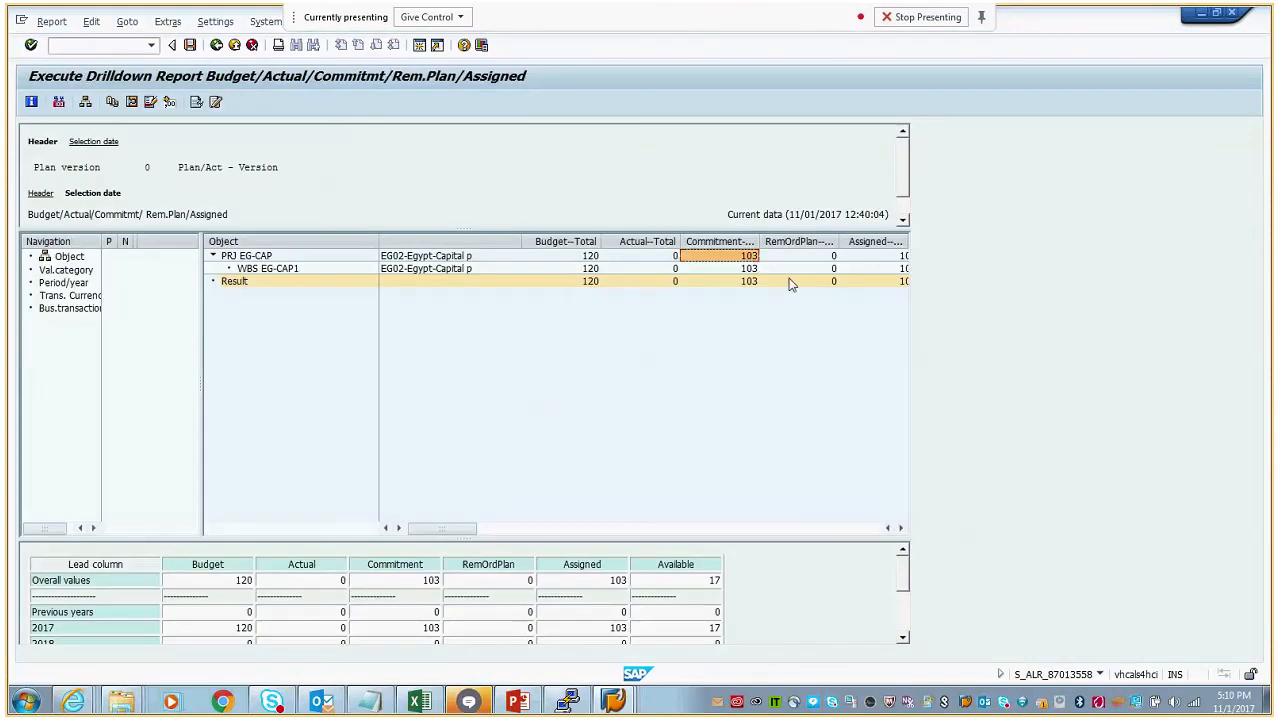
- Hide the RemOrdPlan column in the drilldown report
click(815, 244)
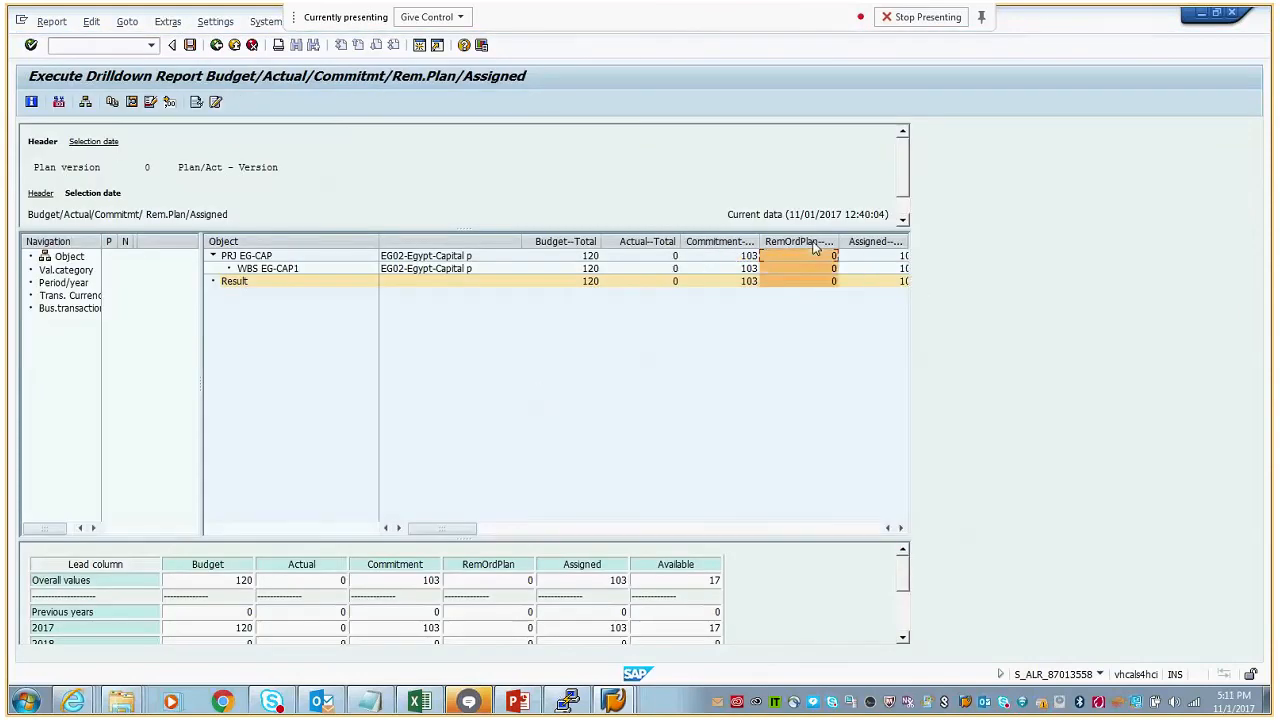
right_click(815, 245)
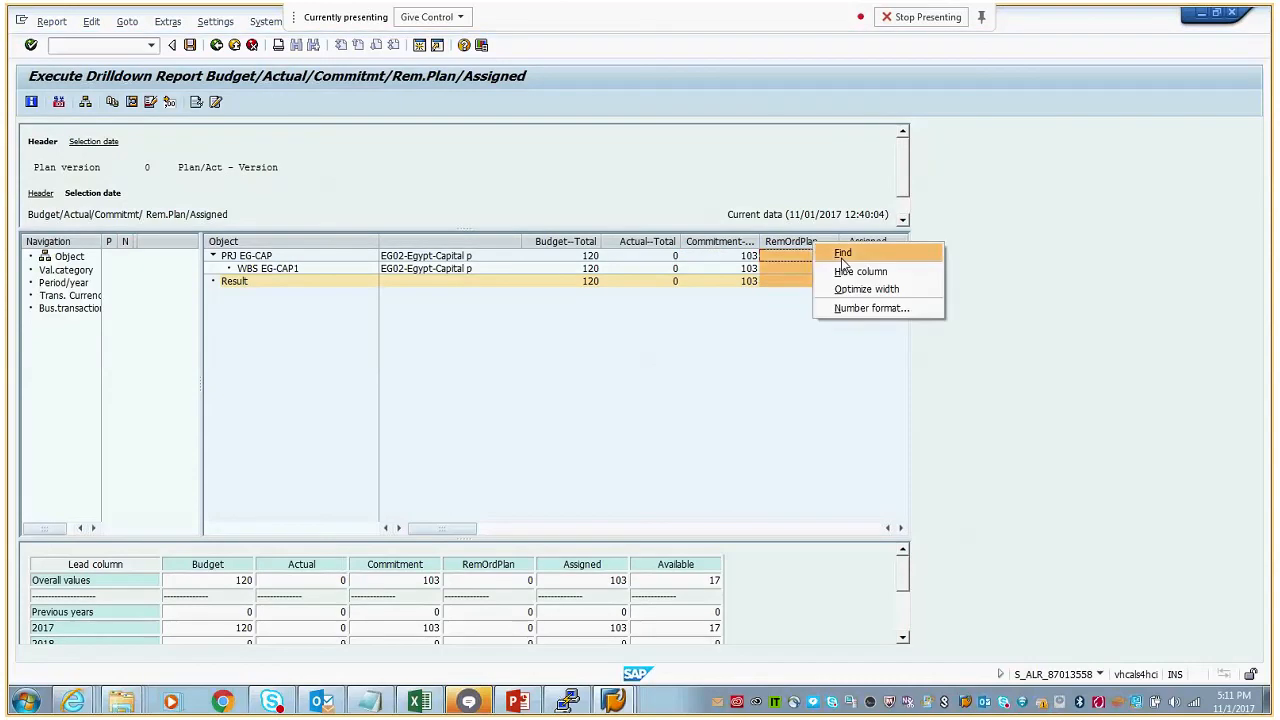
click(866, 289)
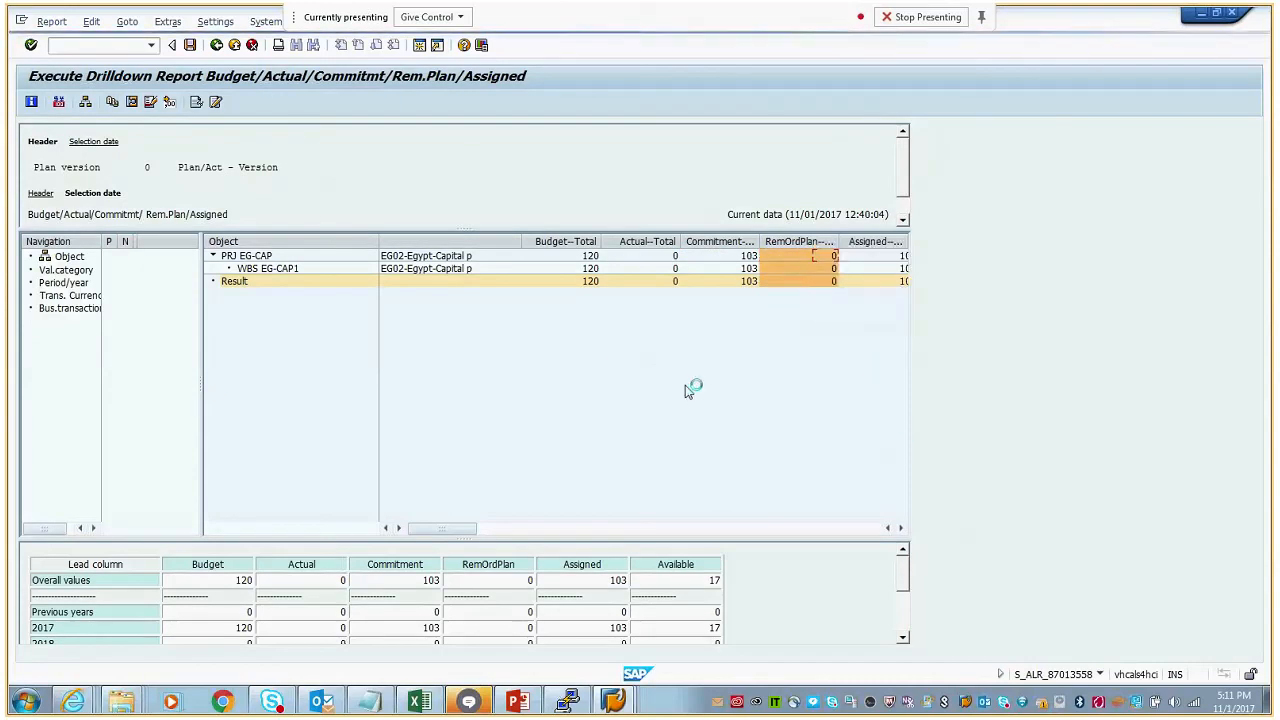
- Examine the budget, commitment, assigned and available totals of project EG-CAP
click(590, 258)
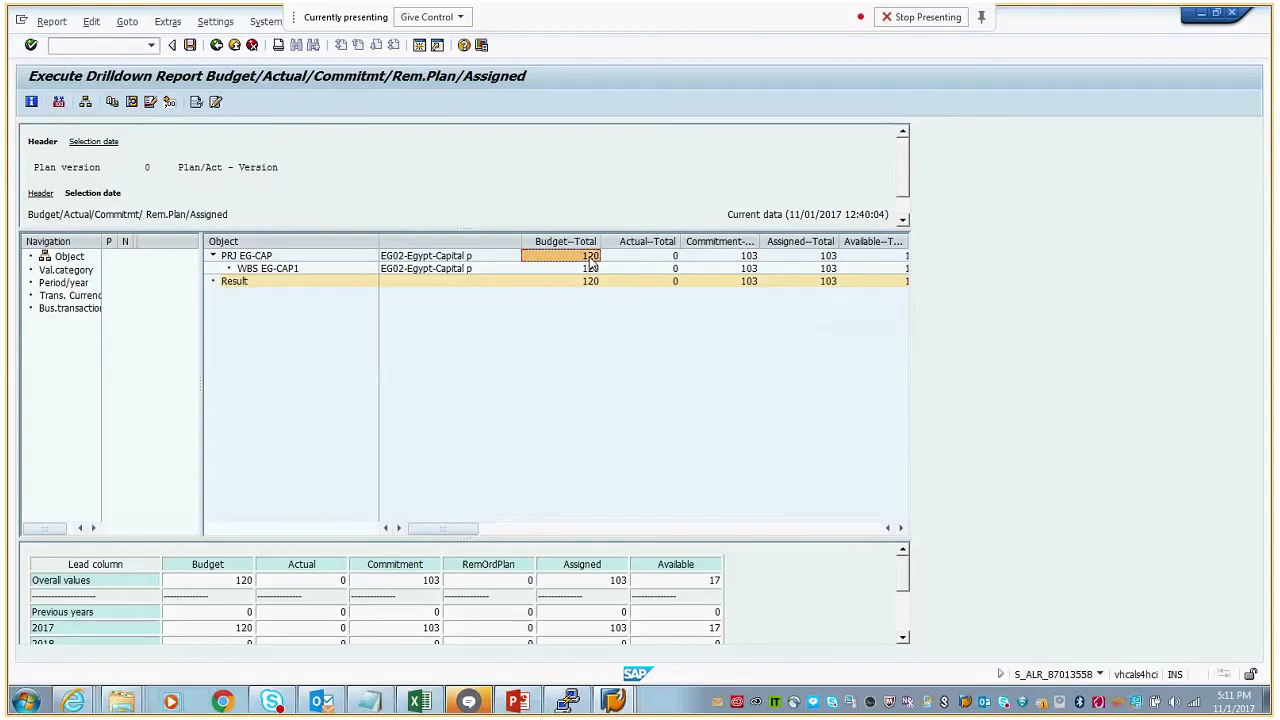
click(747, 258)
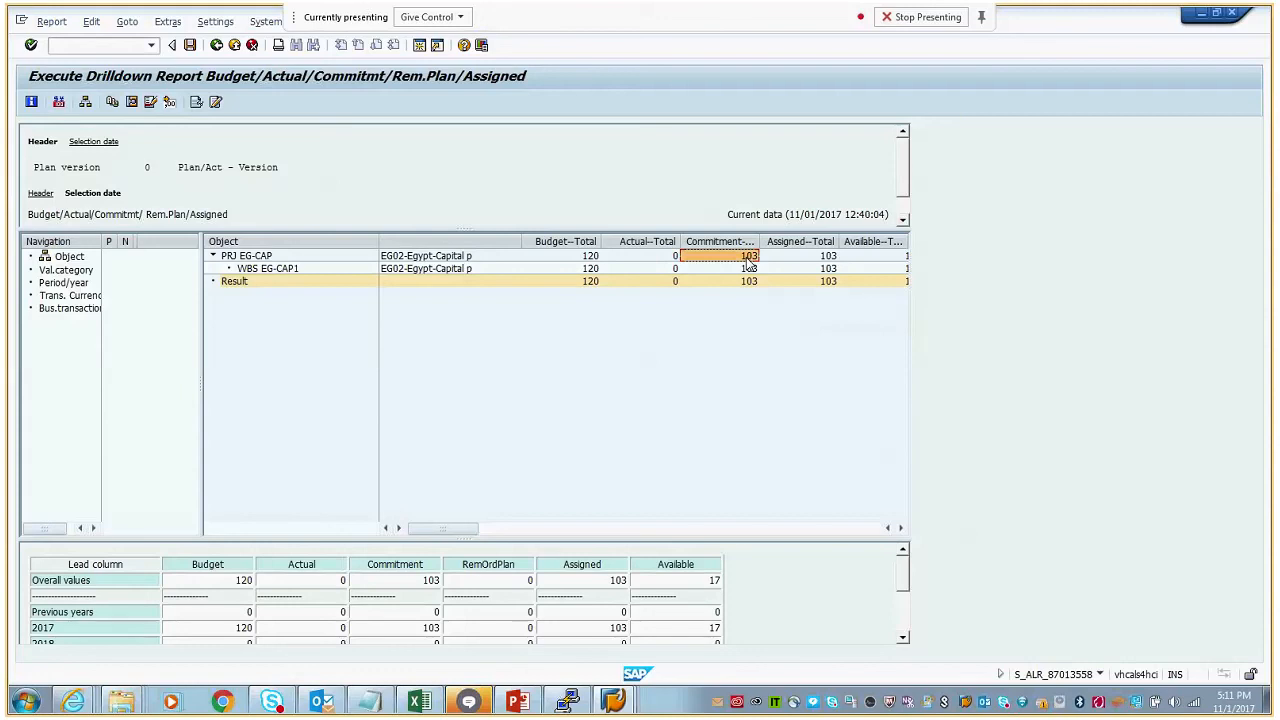
click(832, 257)
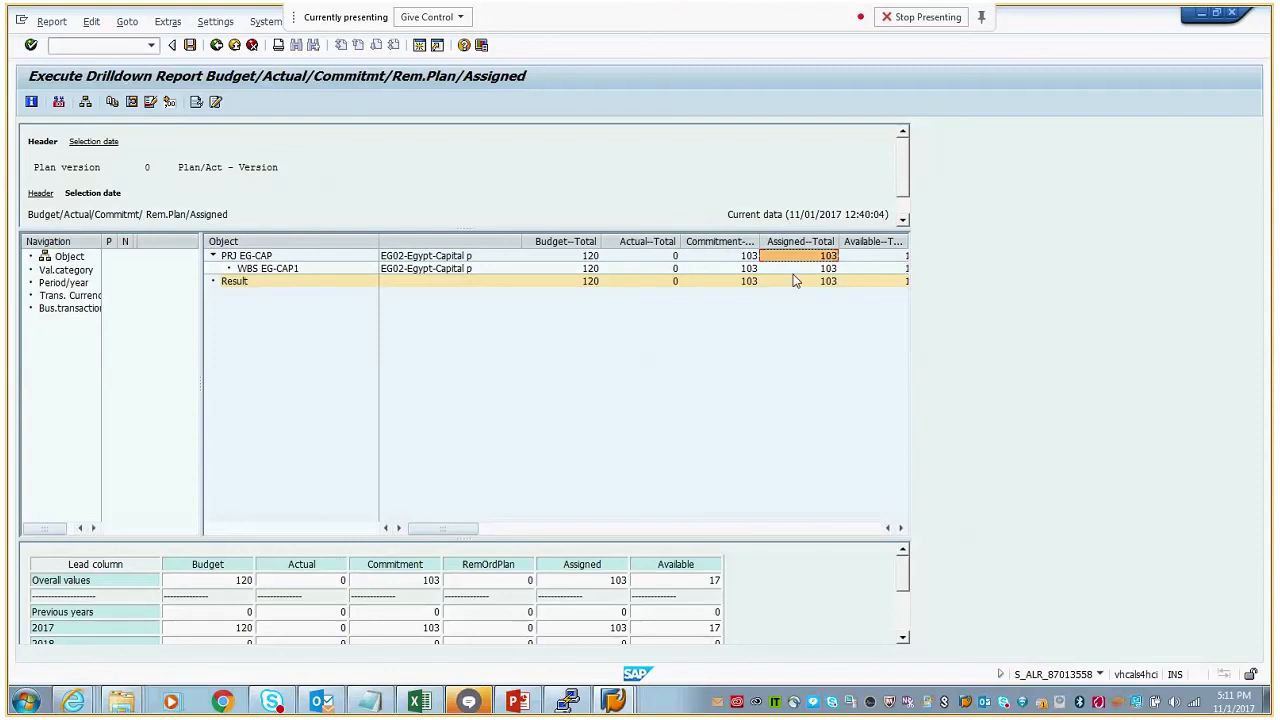
click(748, 258)
click(900, 528)
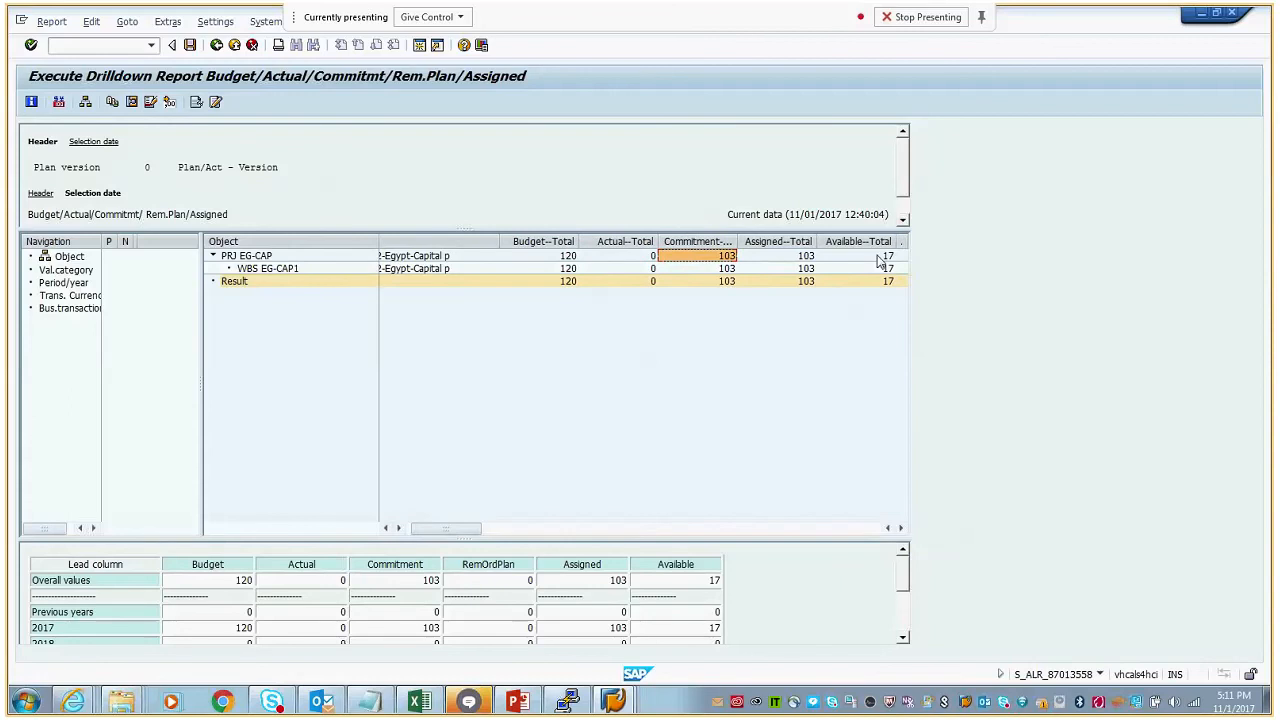
click(889, 257)
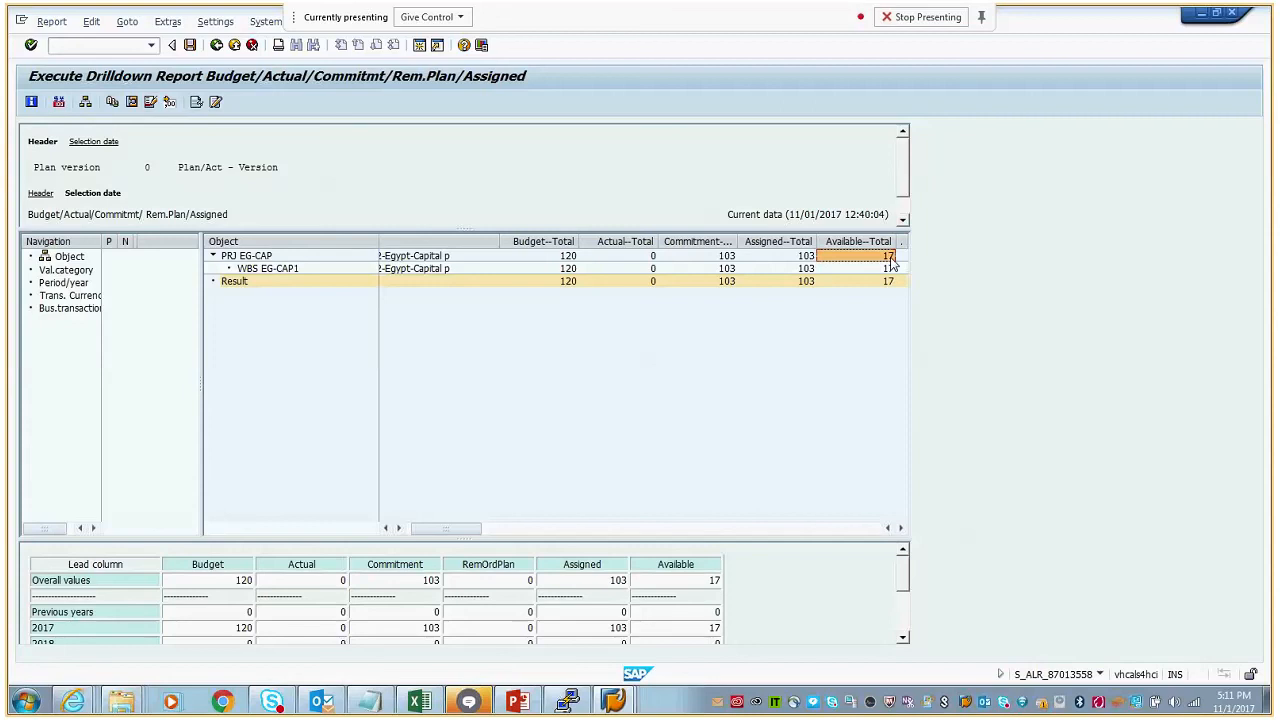
- In a new SPRO session, open Define Tolerance Limits under Project System, Costs, Budget in the SAP Reference IMG
click(421, 47)
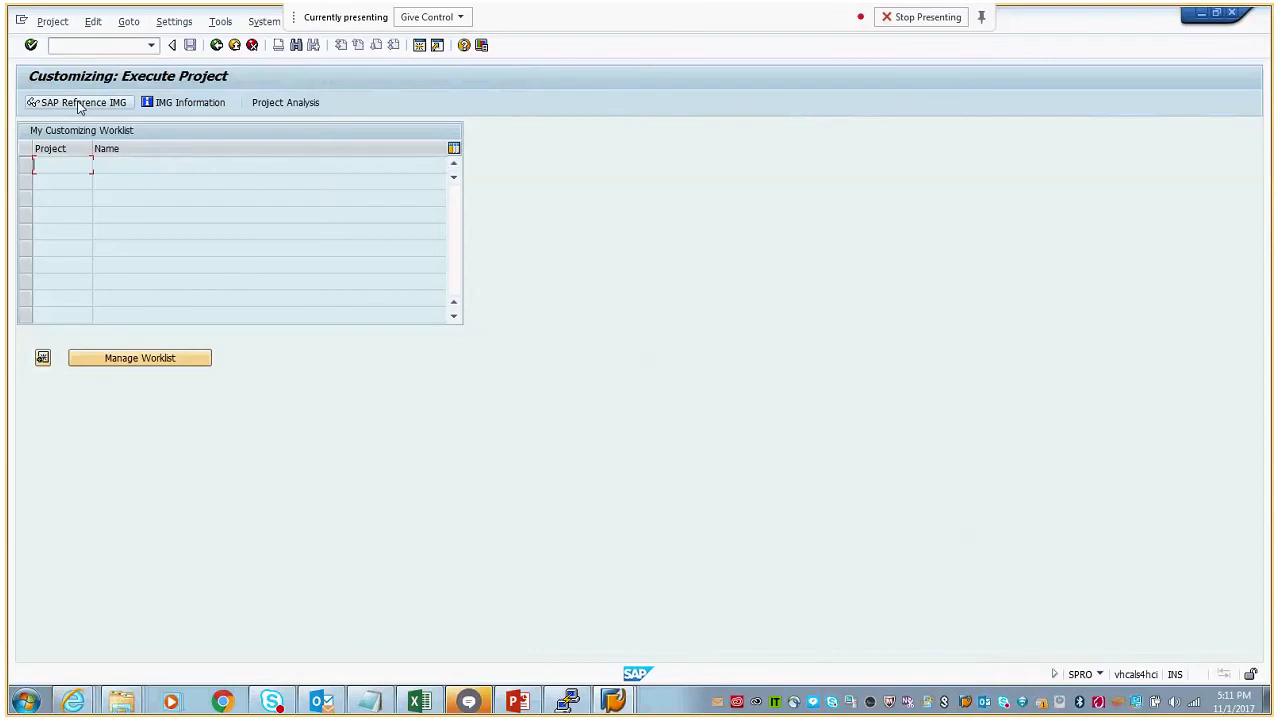
click(80, 103)
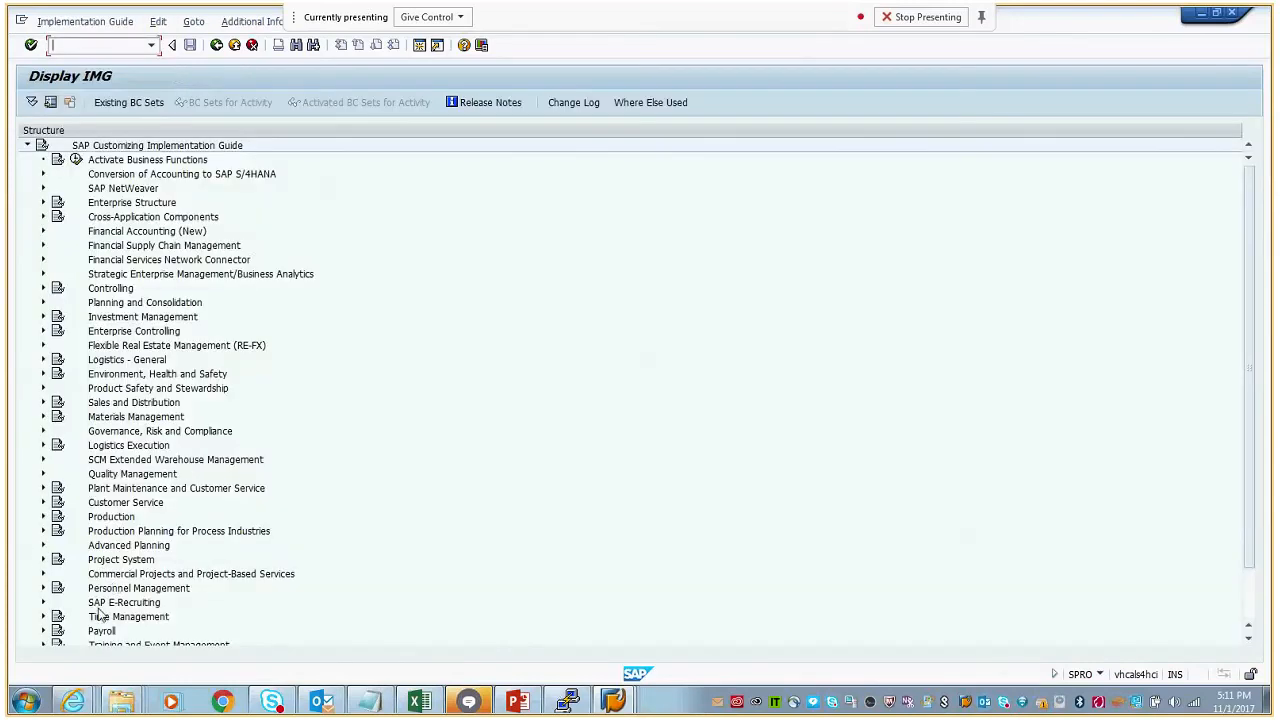
click(43, 559)
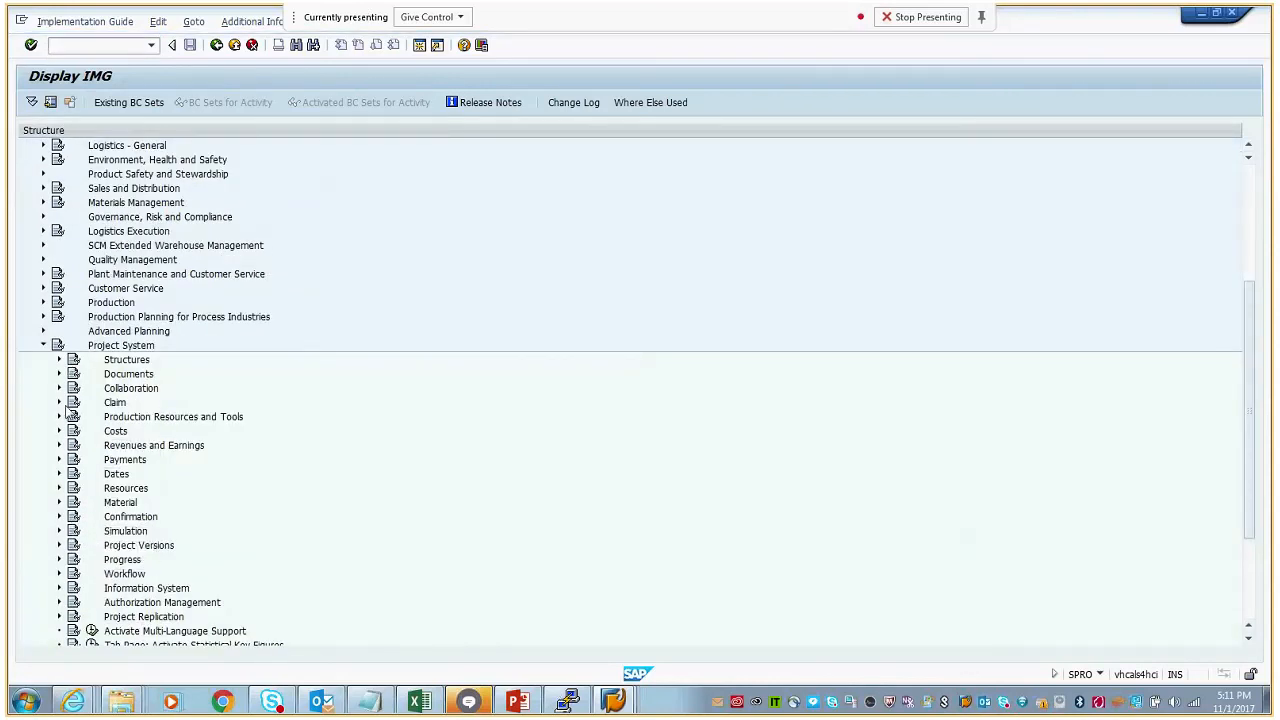
click(59, 431)
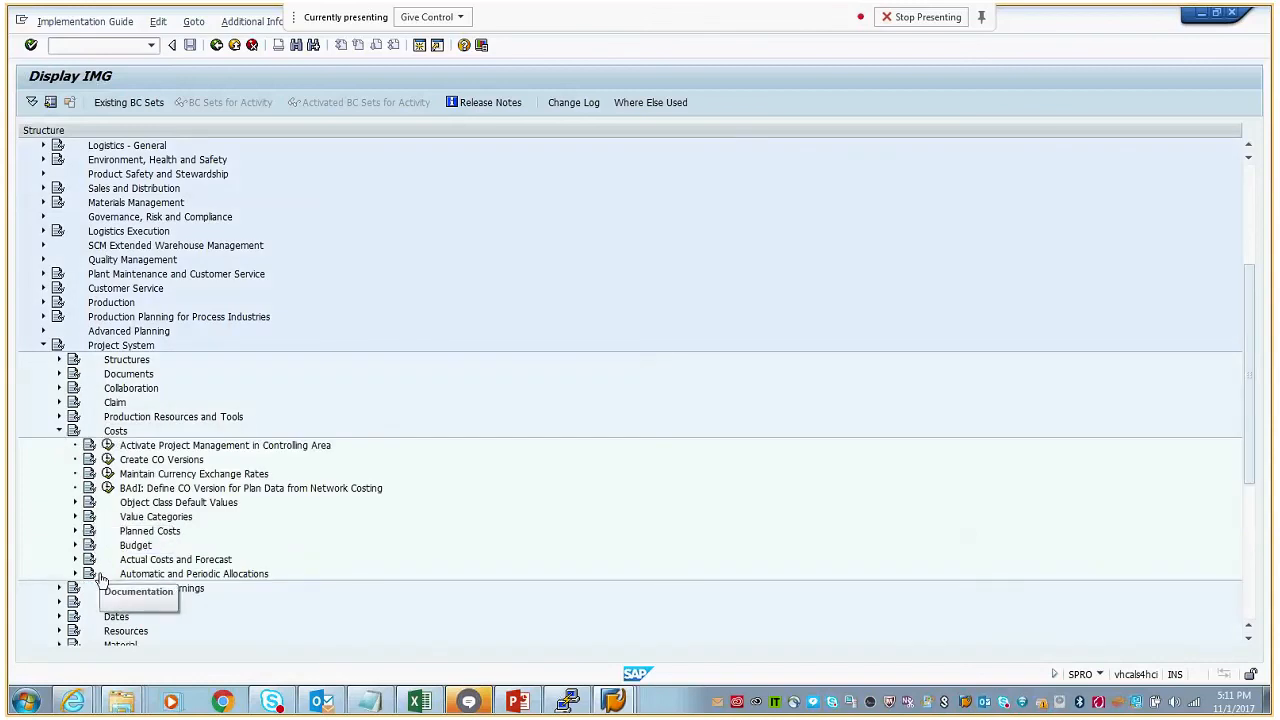
click(75, 545)
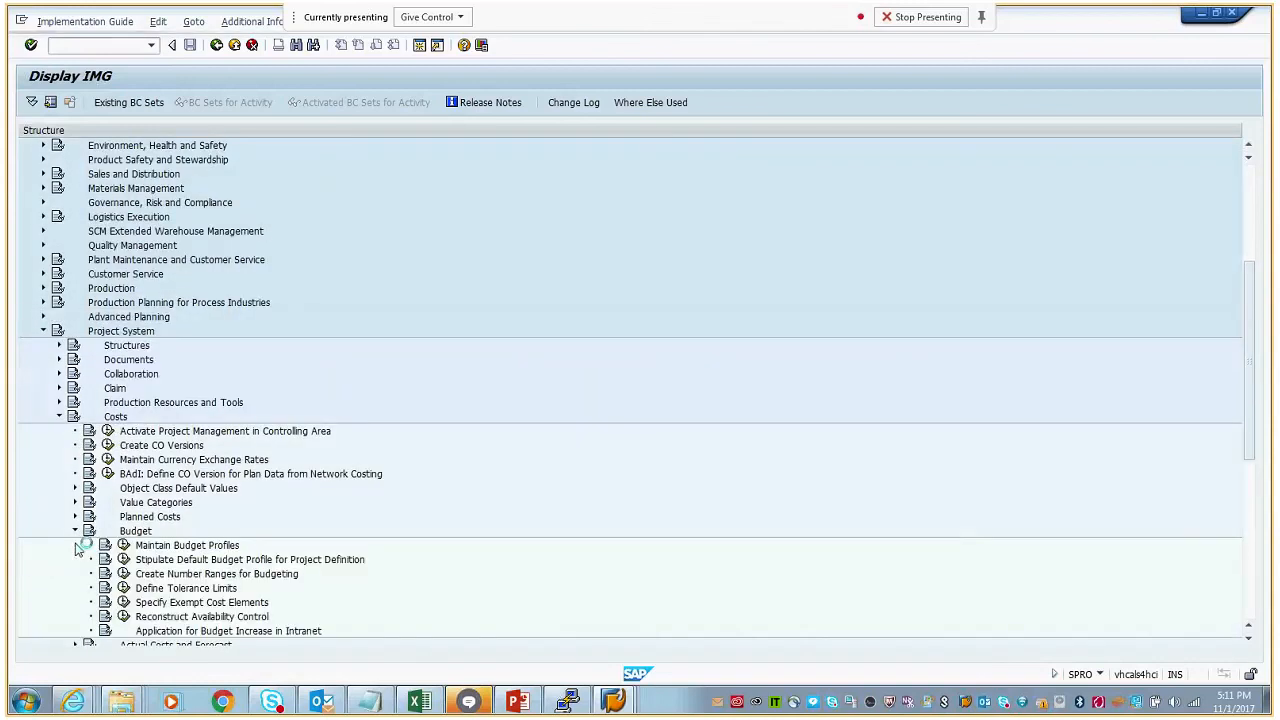
click(123, 588)
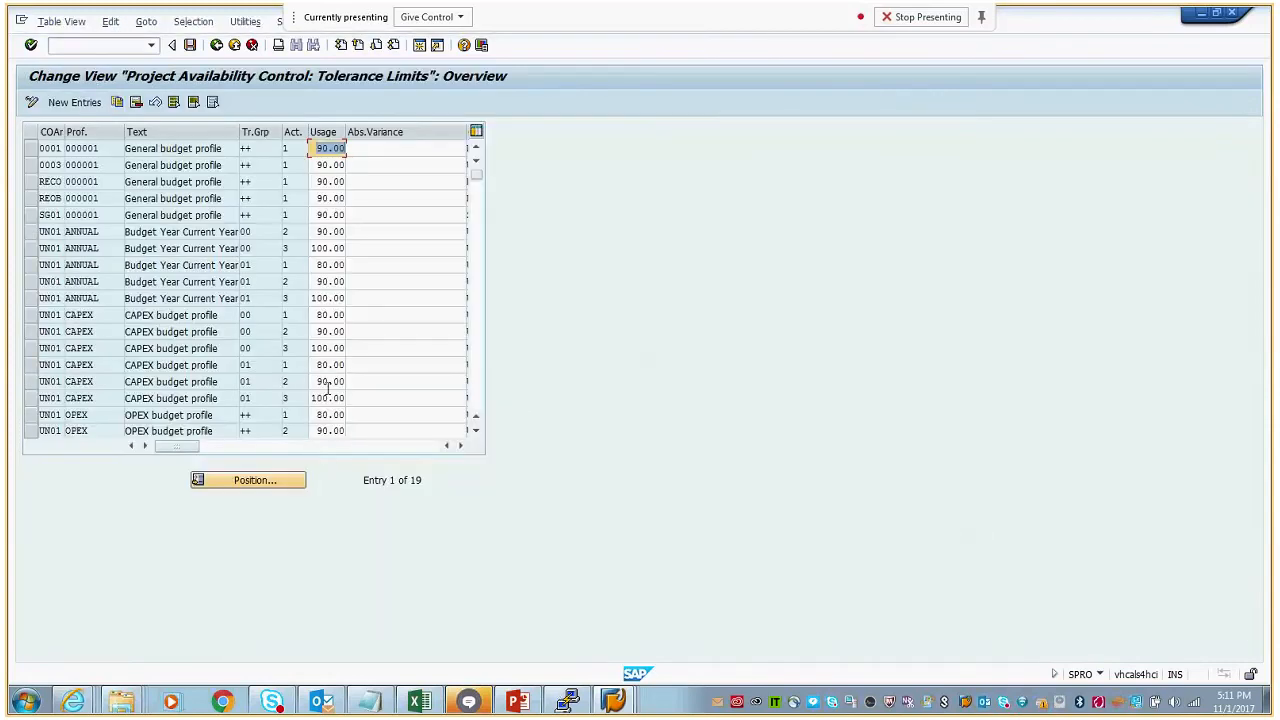
- Select the three OPEX budget profile tolerance rows of controlling area UN01 for actions 1, 2 and 3
click(30, 432)
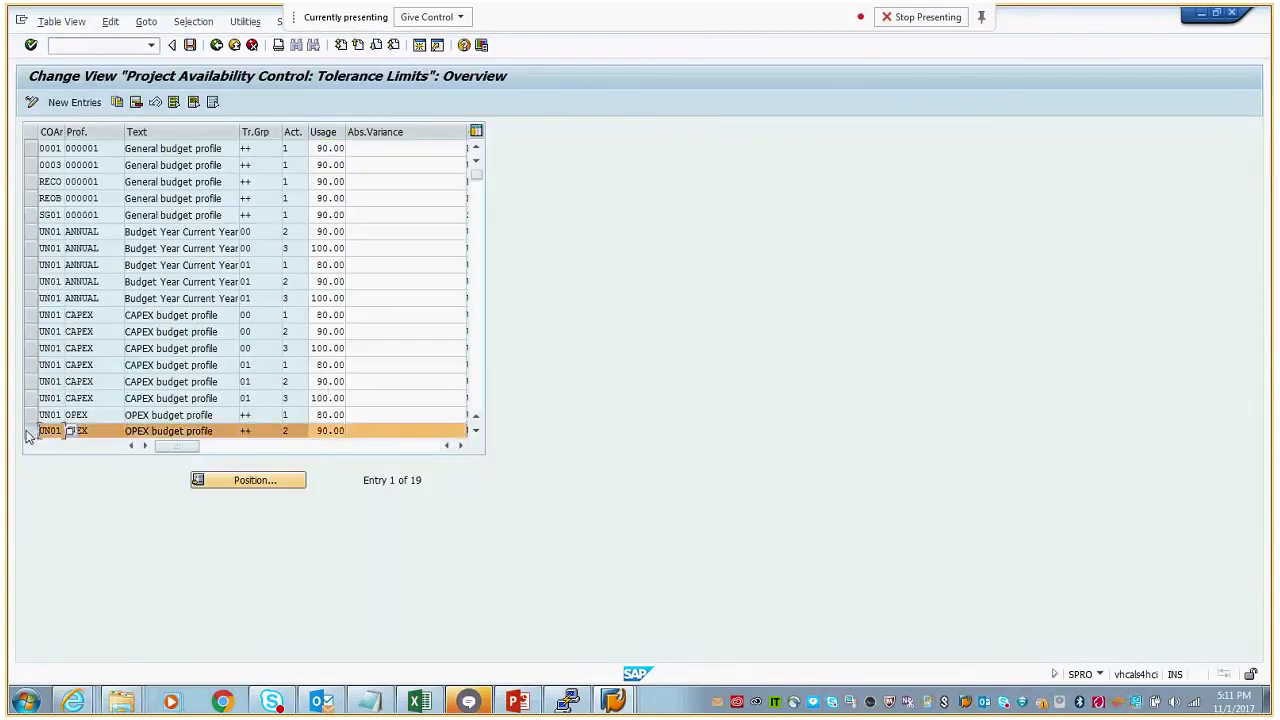
scroll(467, 432, down, 3)
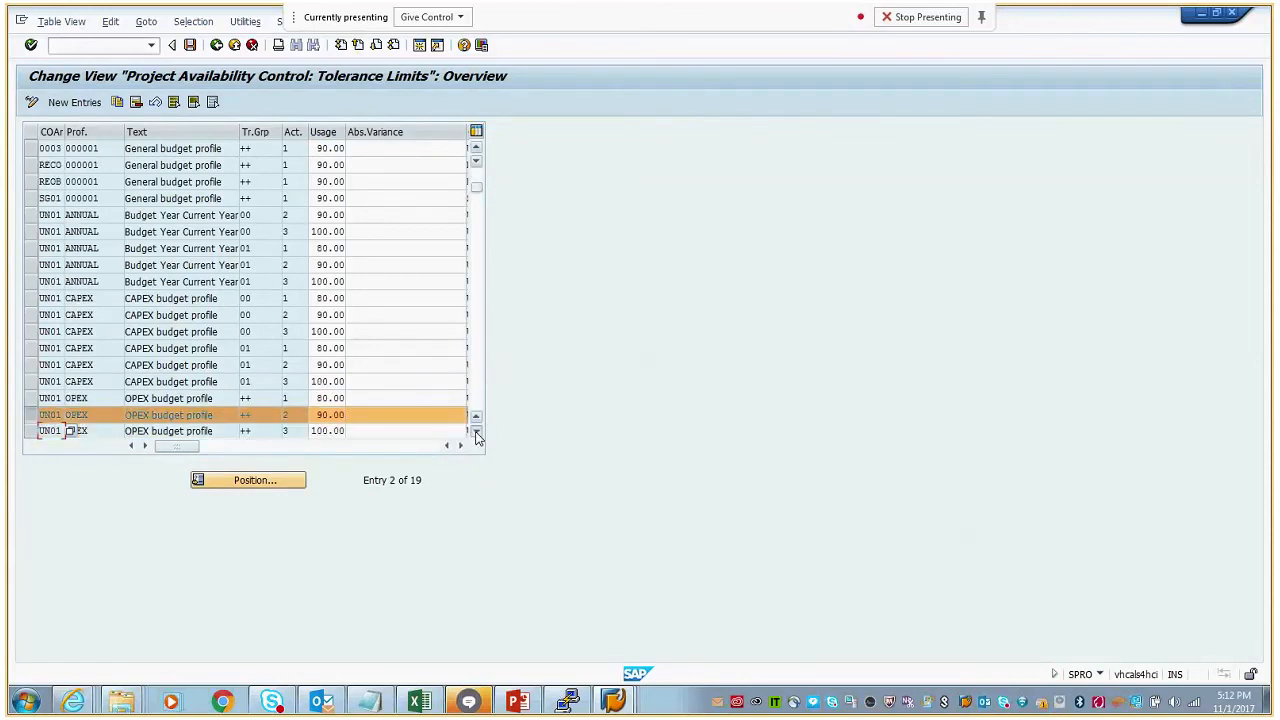
click(31, 365)
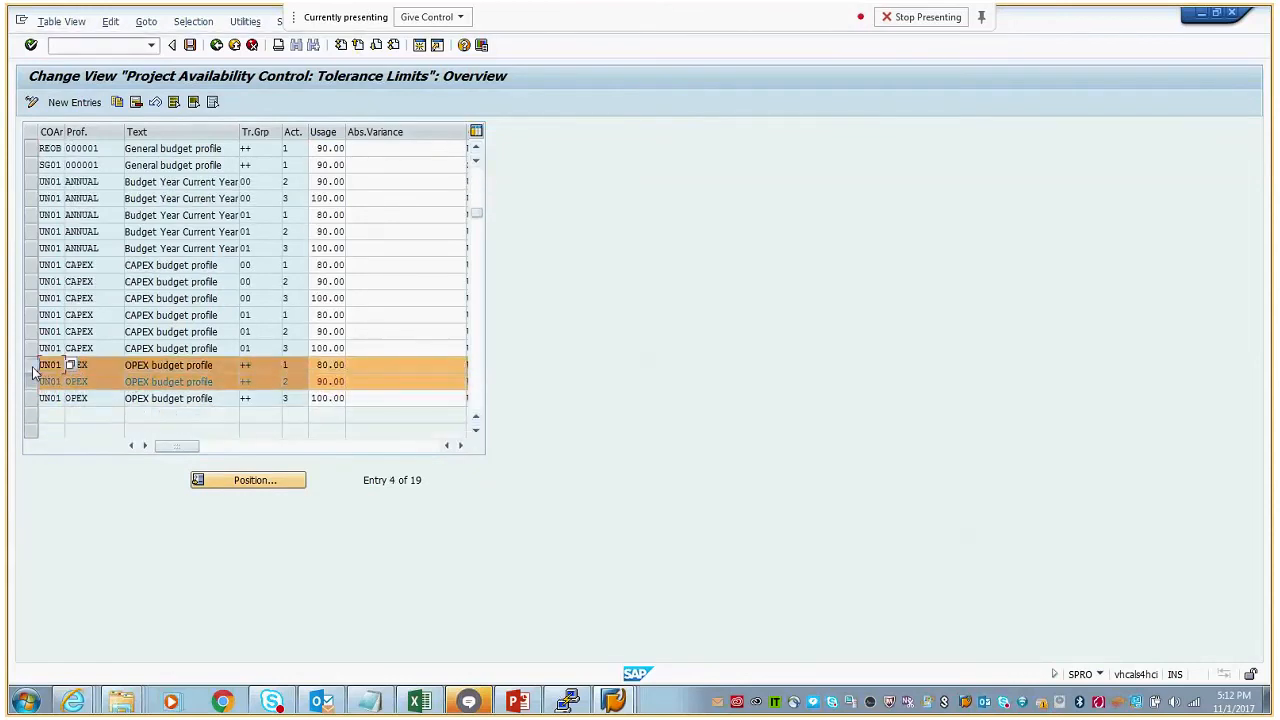
click(31, 398)
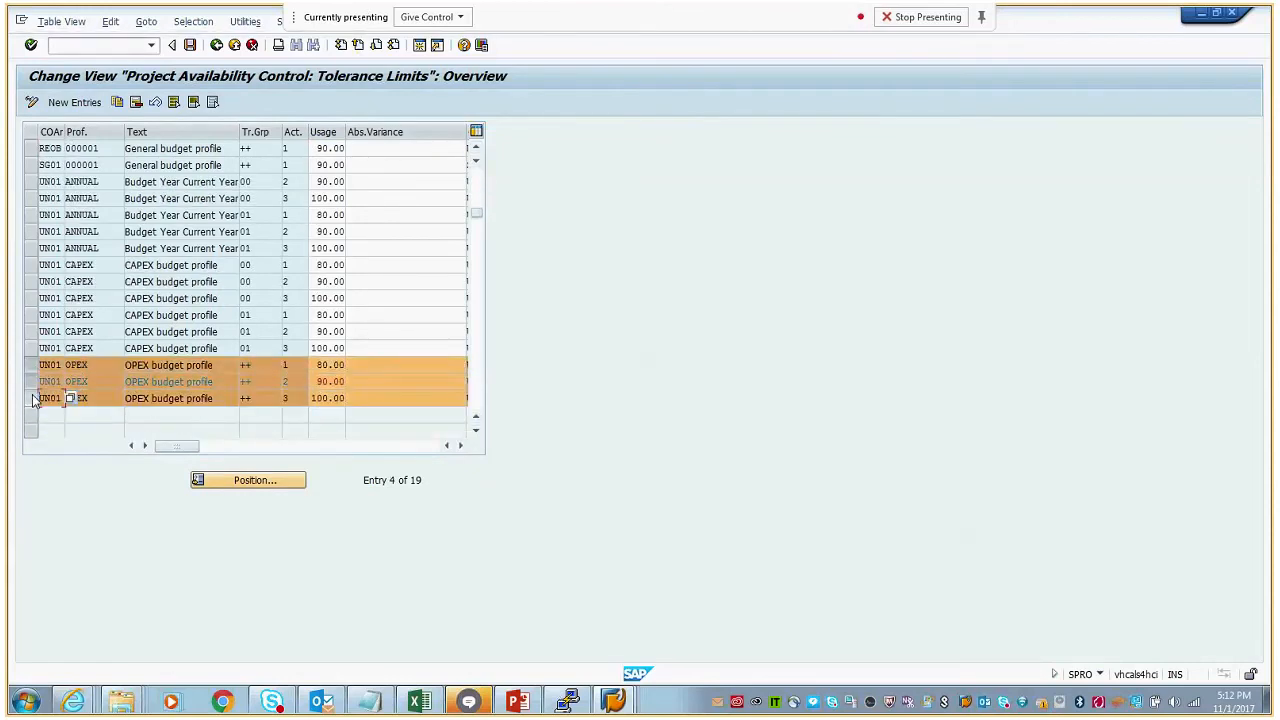
- Review the possible availability control actions for the first OPEX row, highlighting the mail warning and error message, and close the list
click(315, 366)
drag(224, 127, 869, 181)
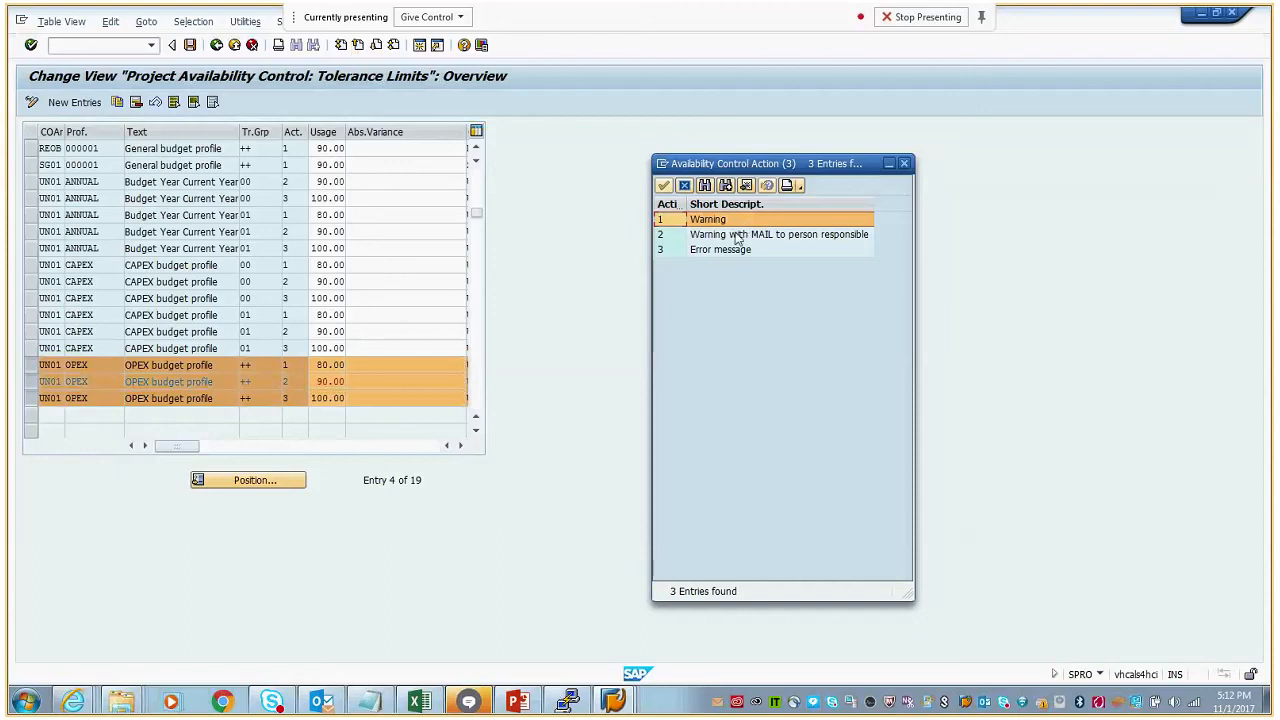
click(740, 236)
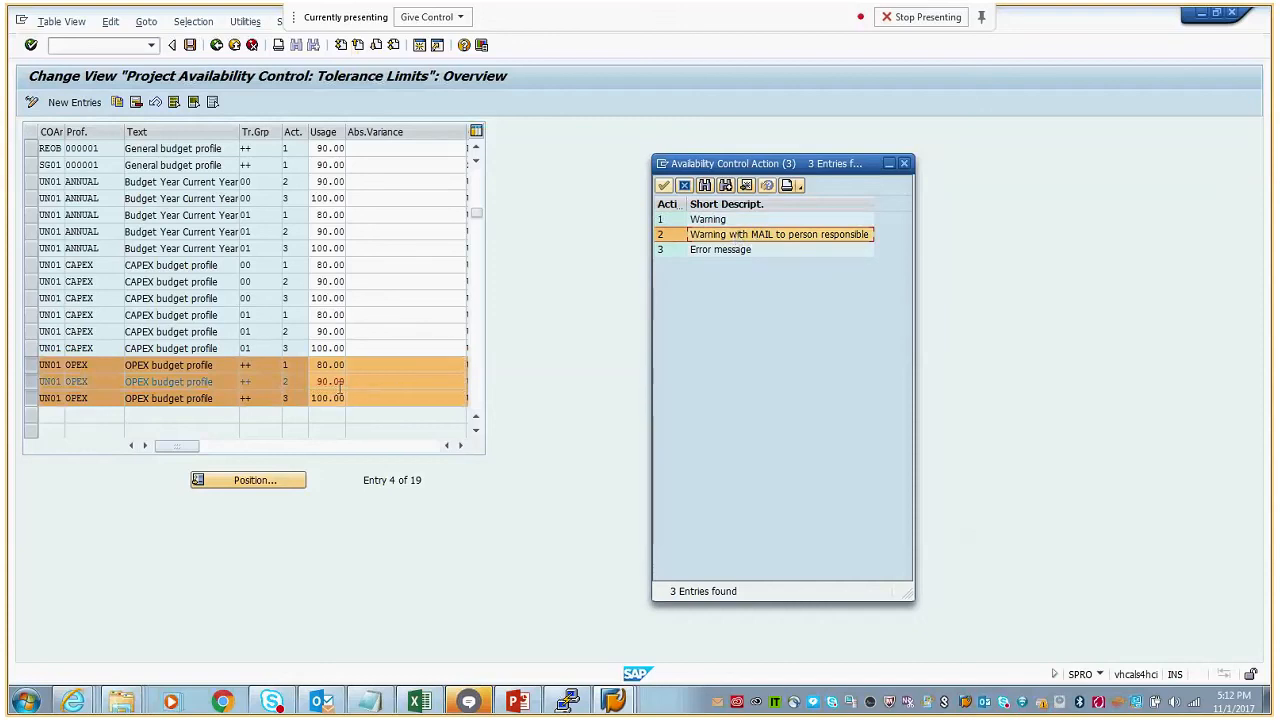
click(745, 252)
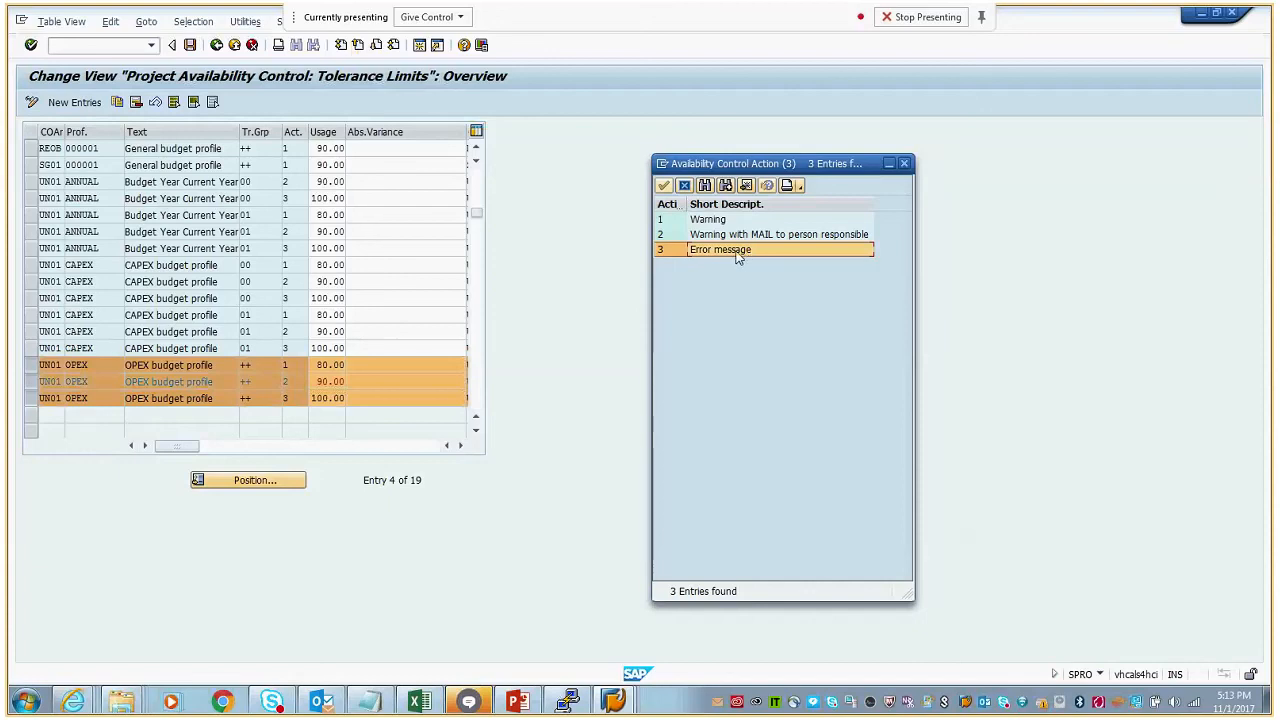
click(904, 164)
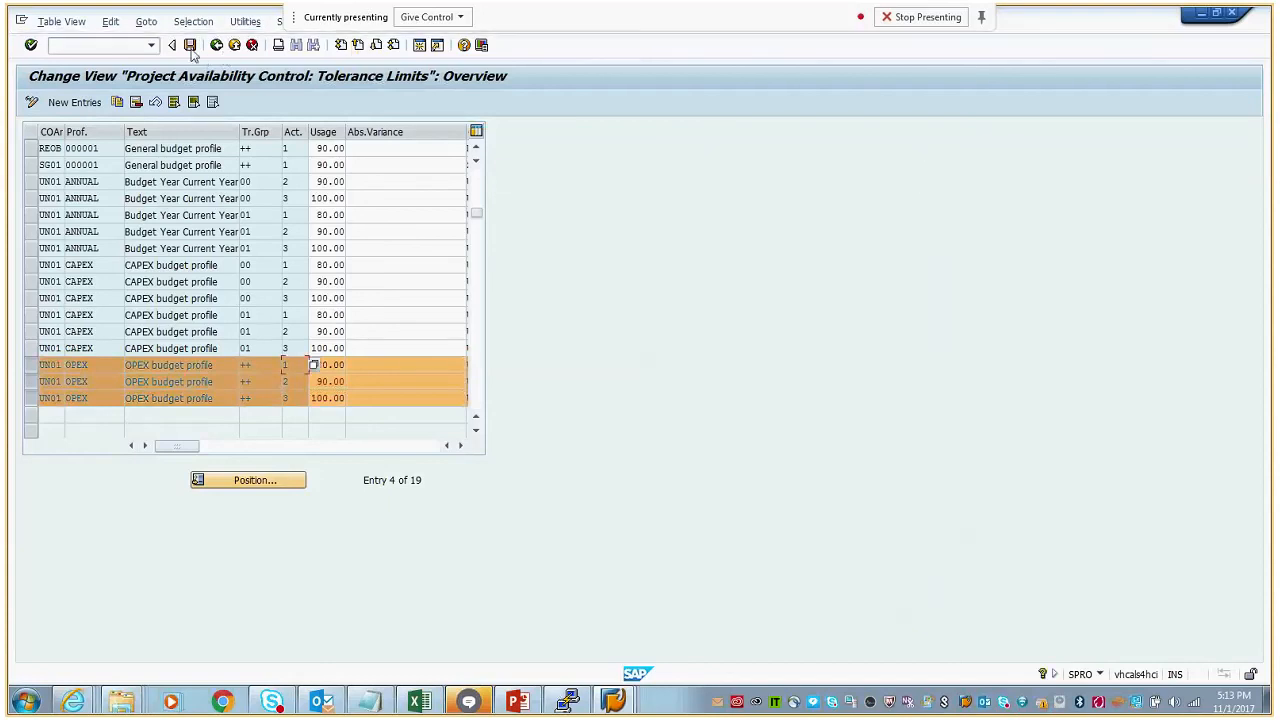
- Save the tolerance limits and switch back to the Budget/Actual/Commitment drilldown report session
click(190, 46)
mouse_move(612, 701)
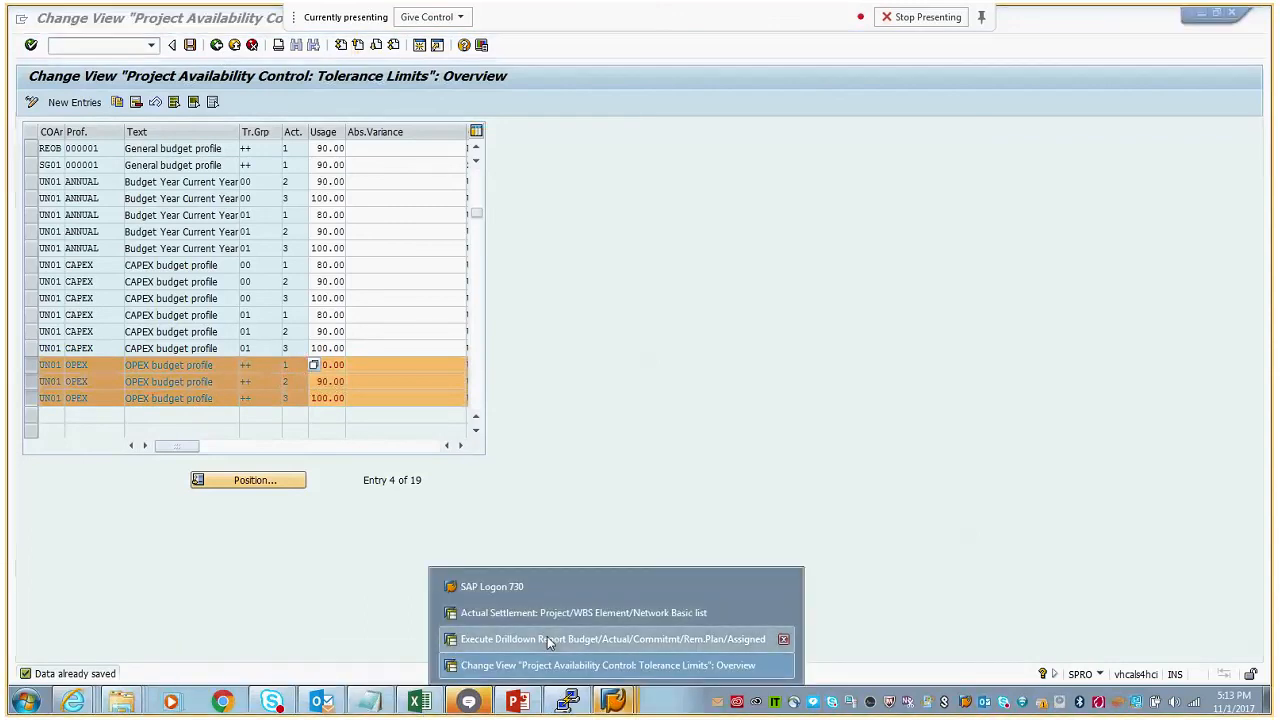
click(548, 640)
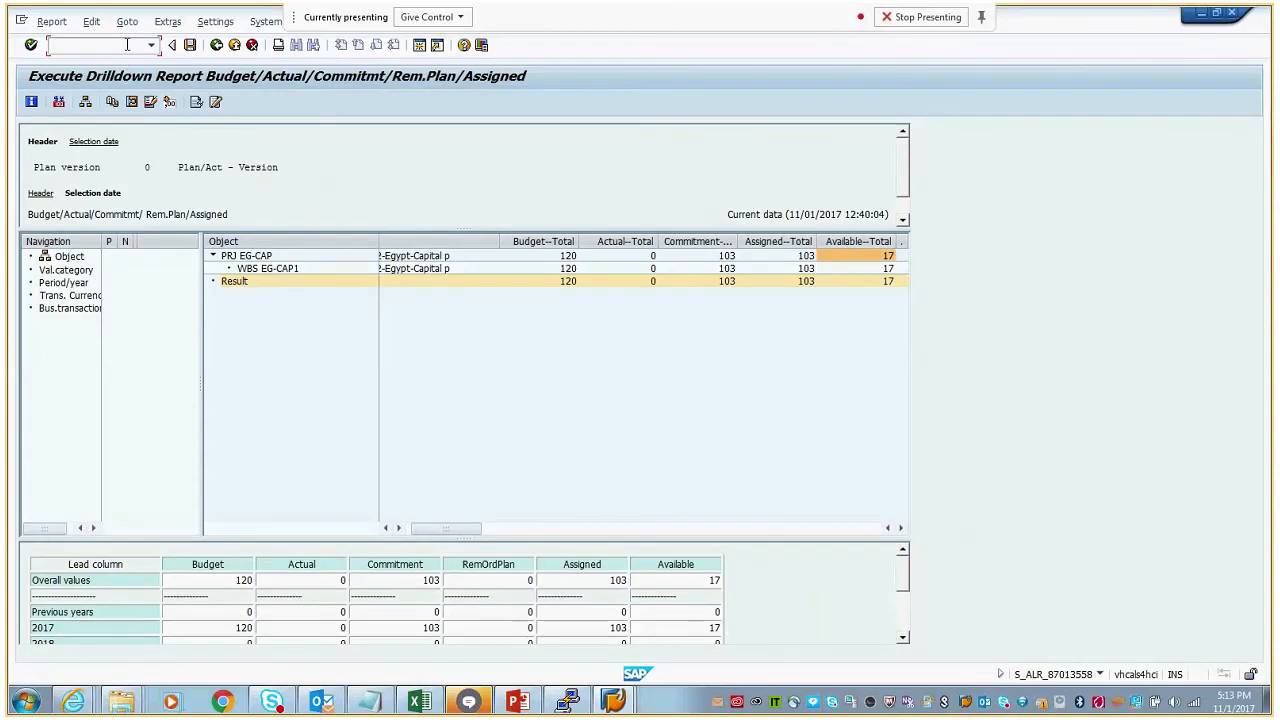
- Switch to the Actual Settlement session, start Project Builder with transaction CJ20N and open project EG-CAP from the last processed projects
click(613, 700)
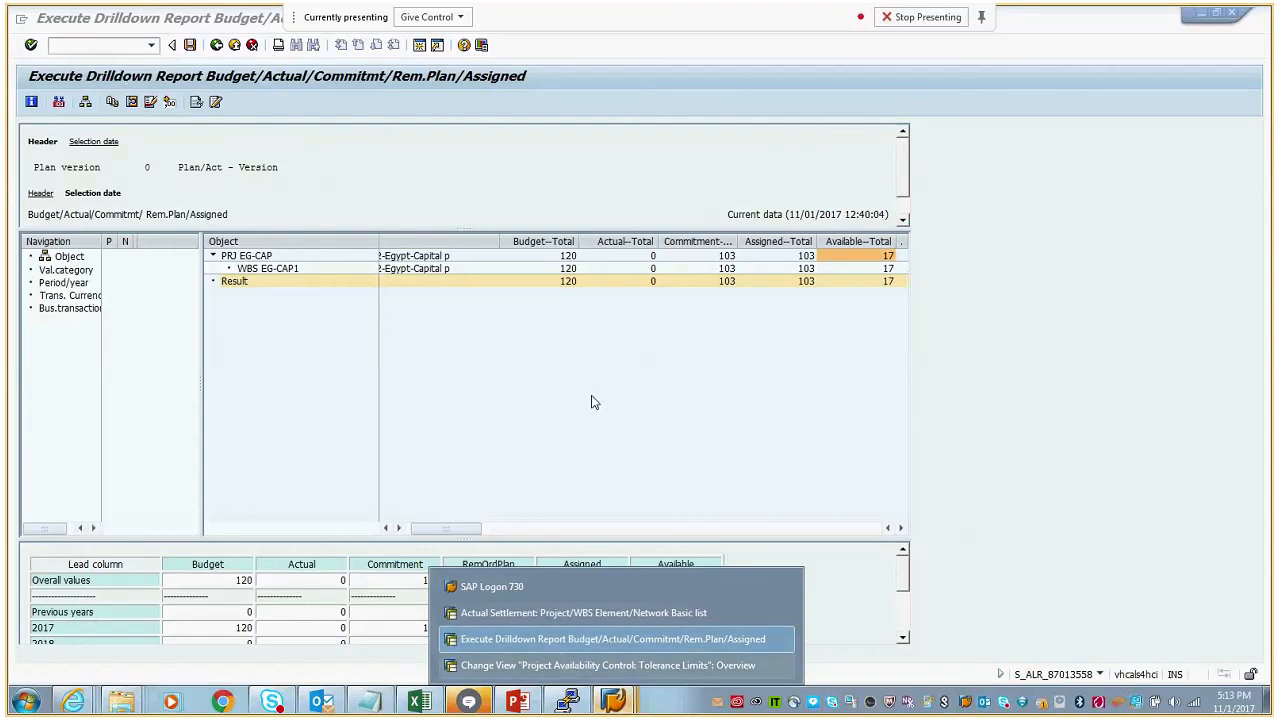
click(575, 640)
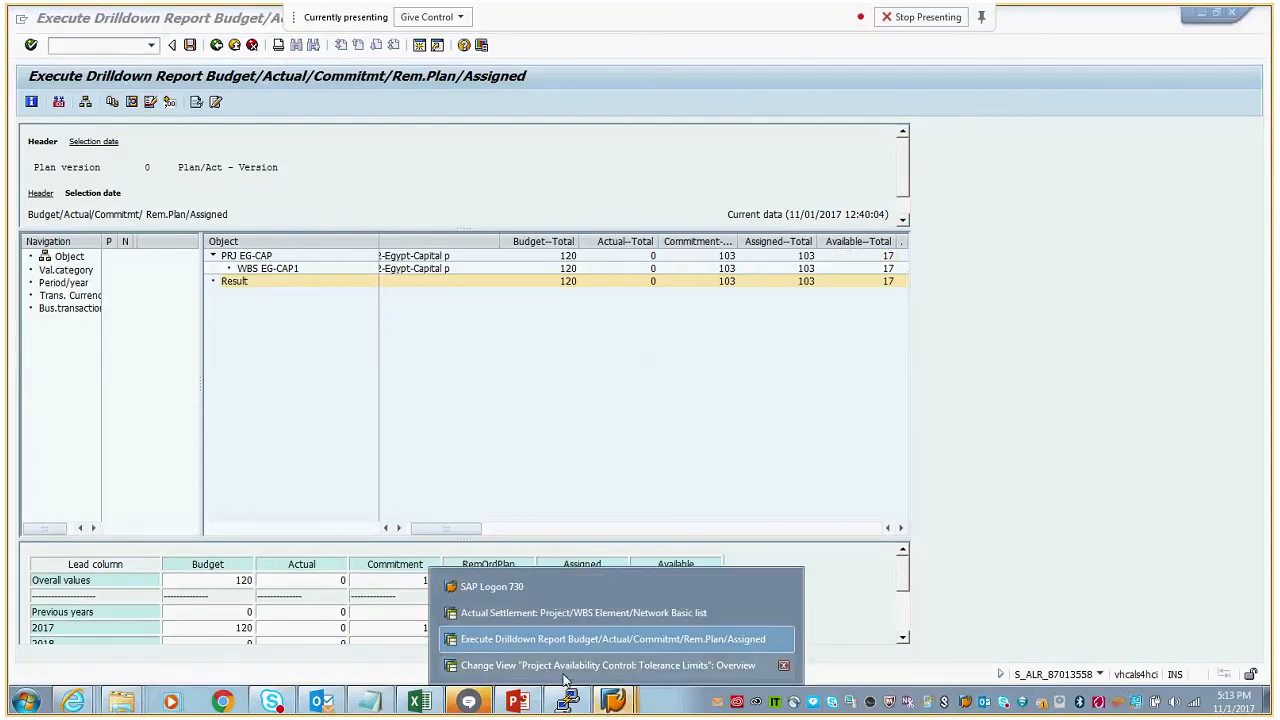
click(520, 612)
text(/ncj20n)
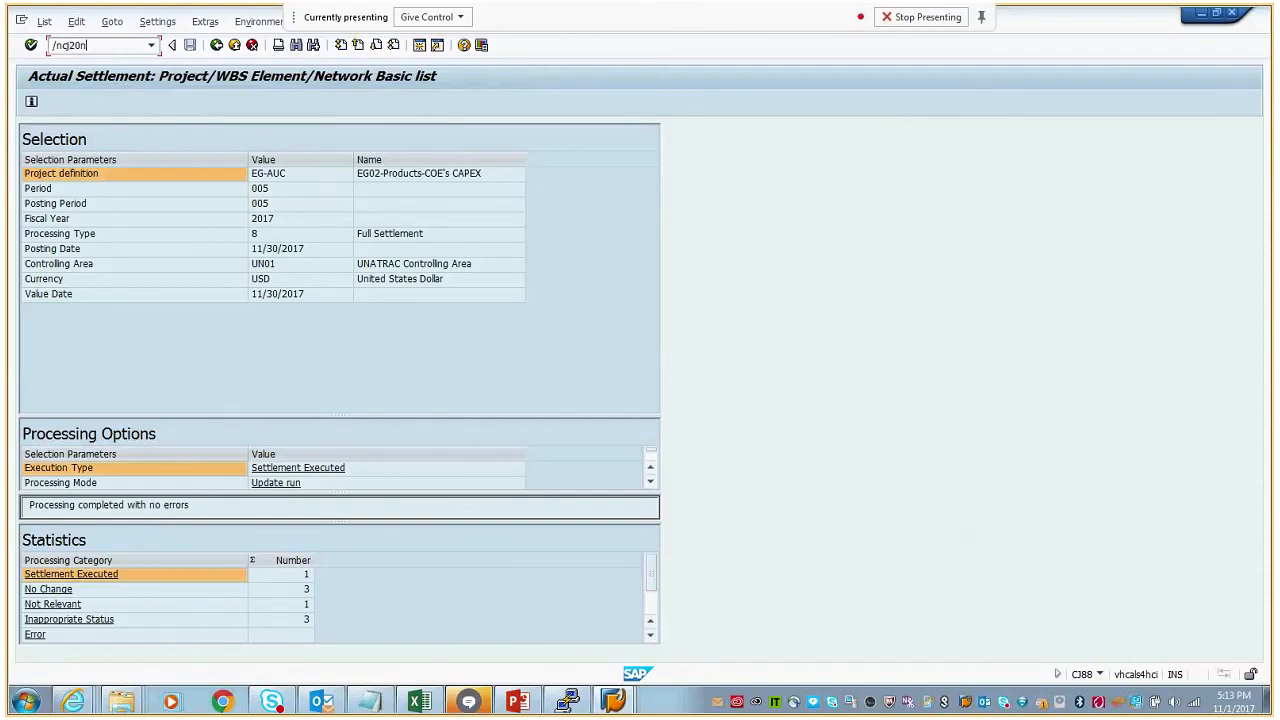
key(Return)
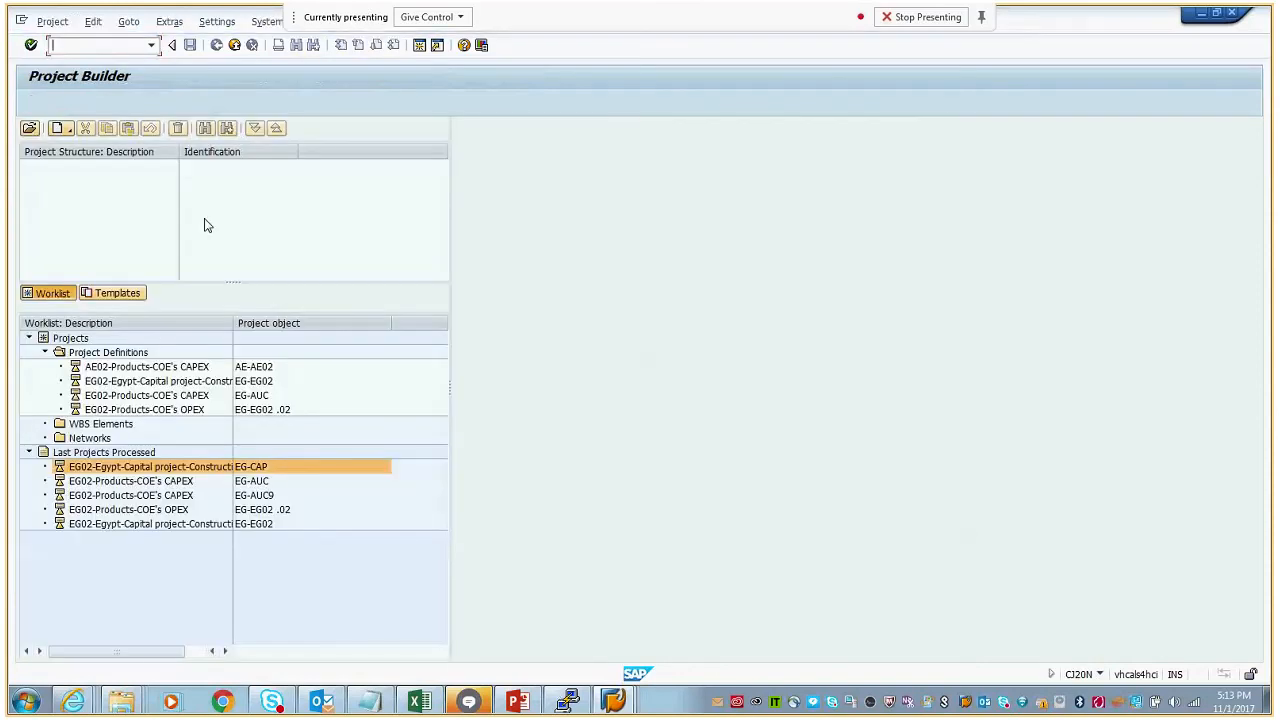
double_click(253, 470)
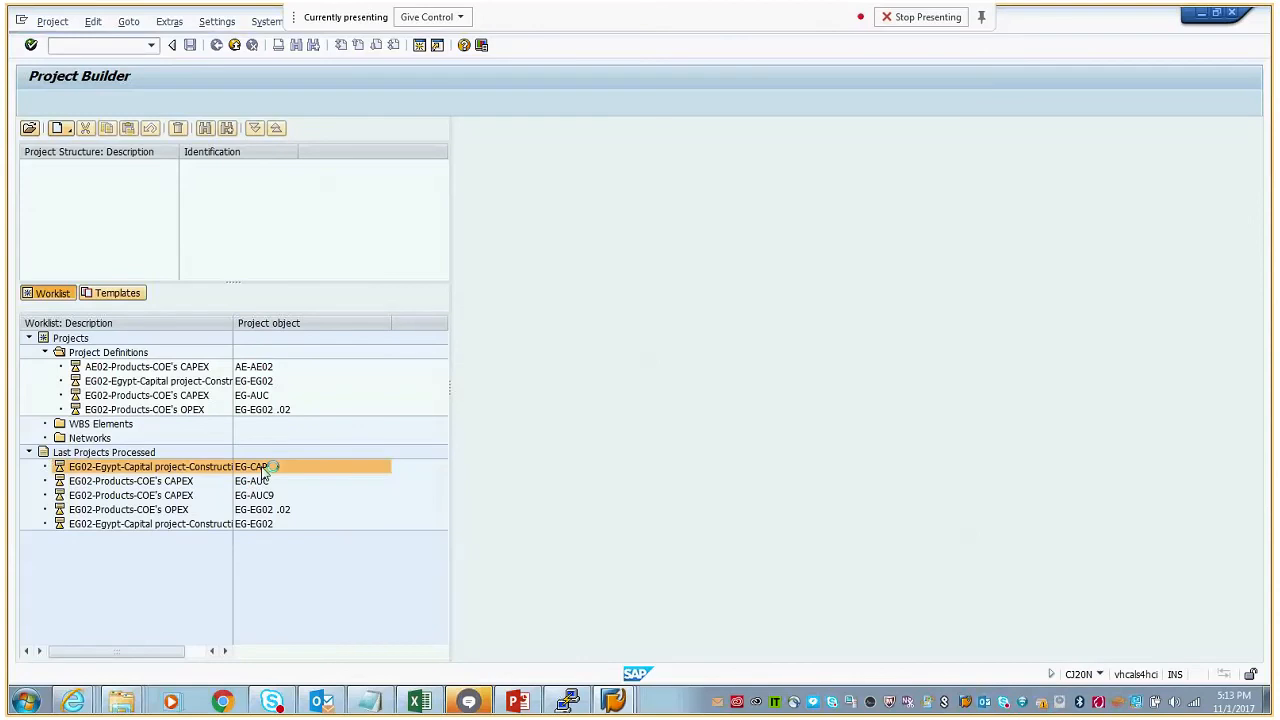
click(128, 181)
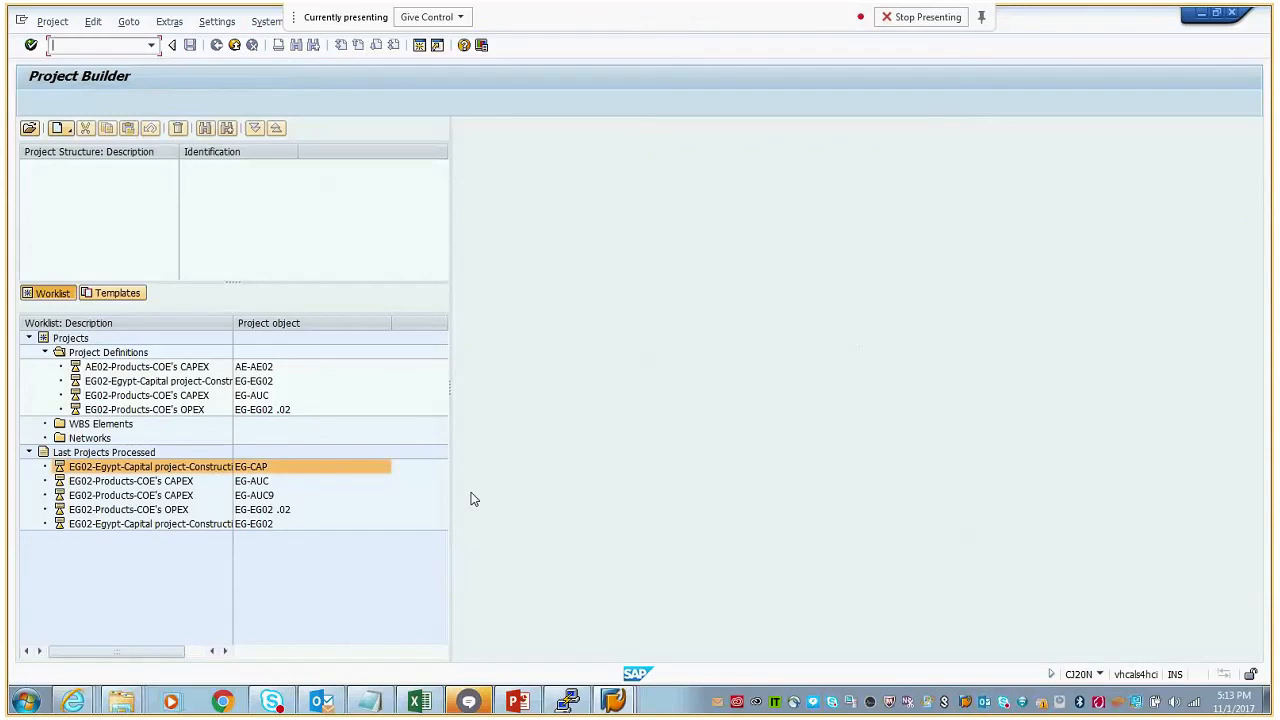
- Start Create Purchase Requisition with transaction ME51N in a new SAP session
click(613, 700)
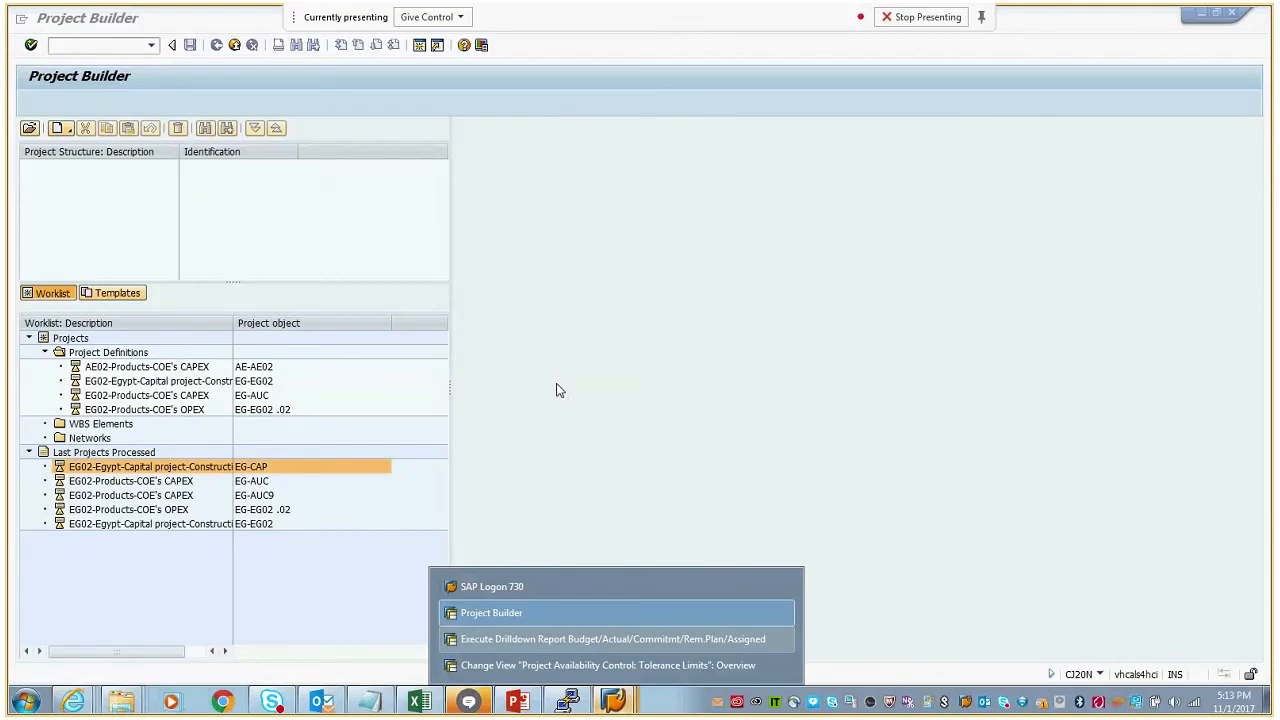
click(558, 390)
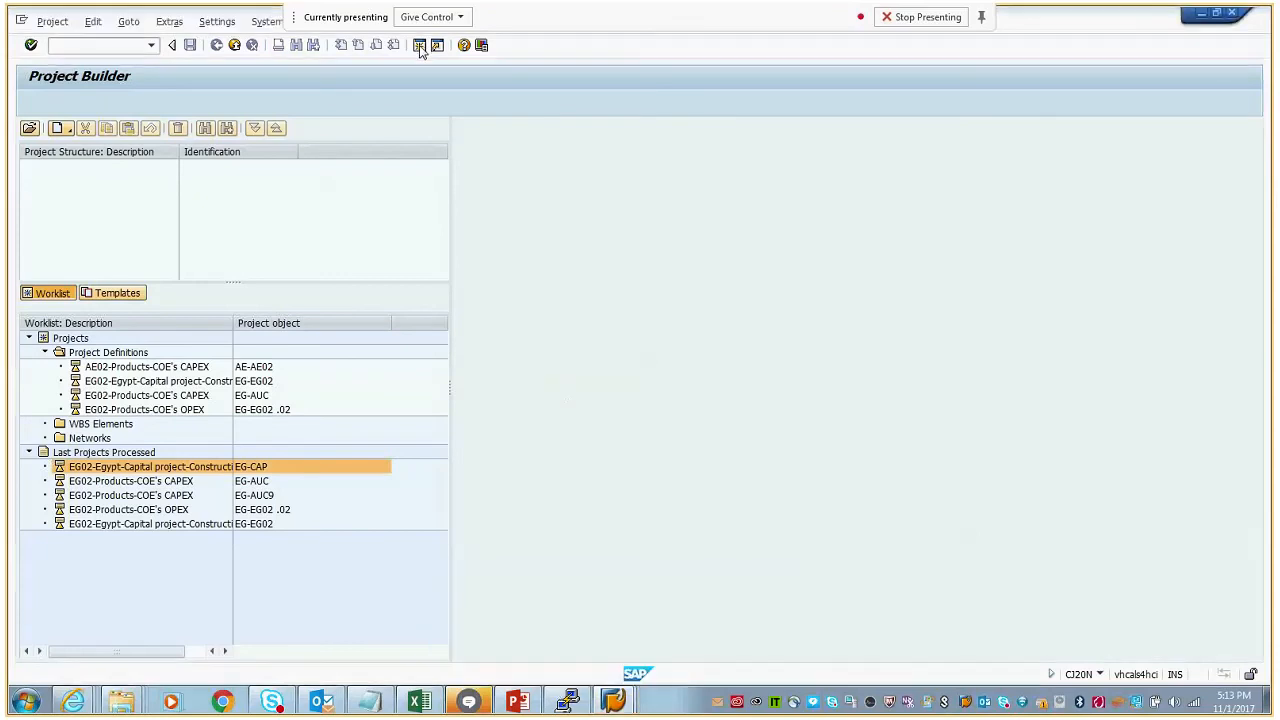
click(92, 45)
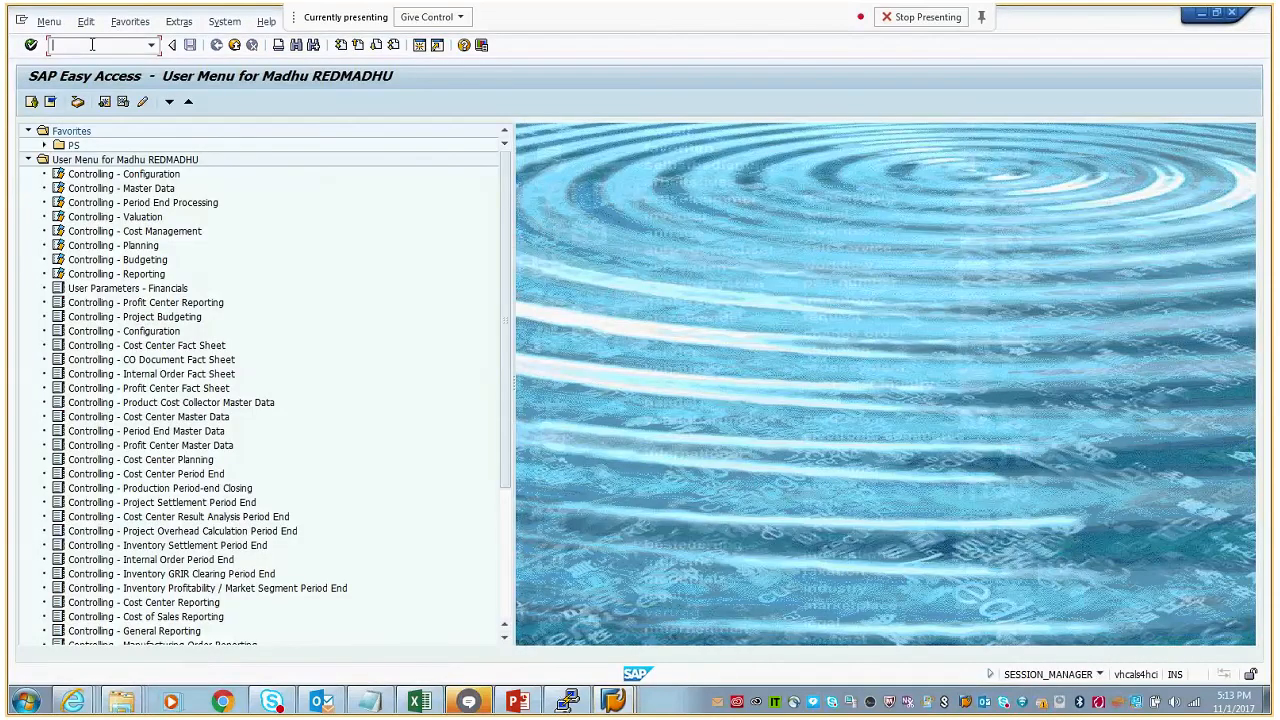
text(me51n)
key(Return)
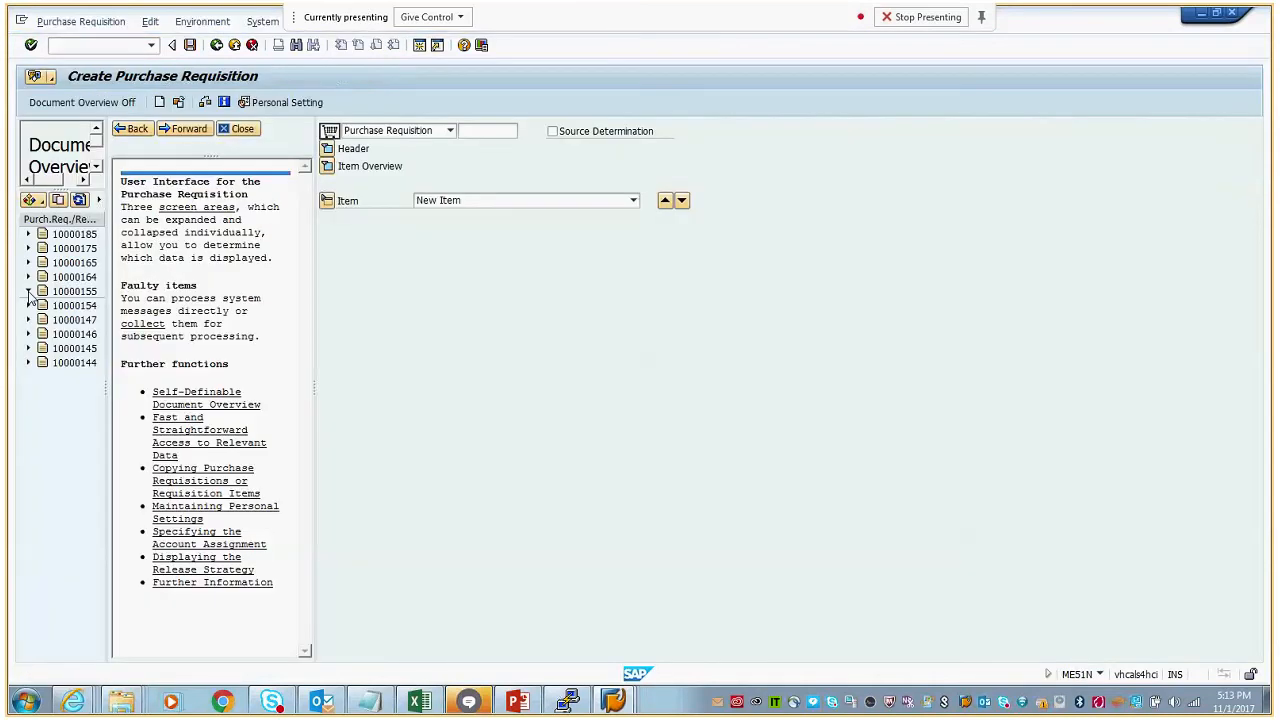
- Adopt item 10 of the fifth listed requisition into the new requisition and assign it to WBS element EG-CAP1
click(28, 291)
click(74, 305)
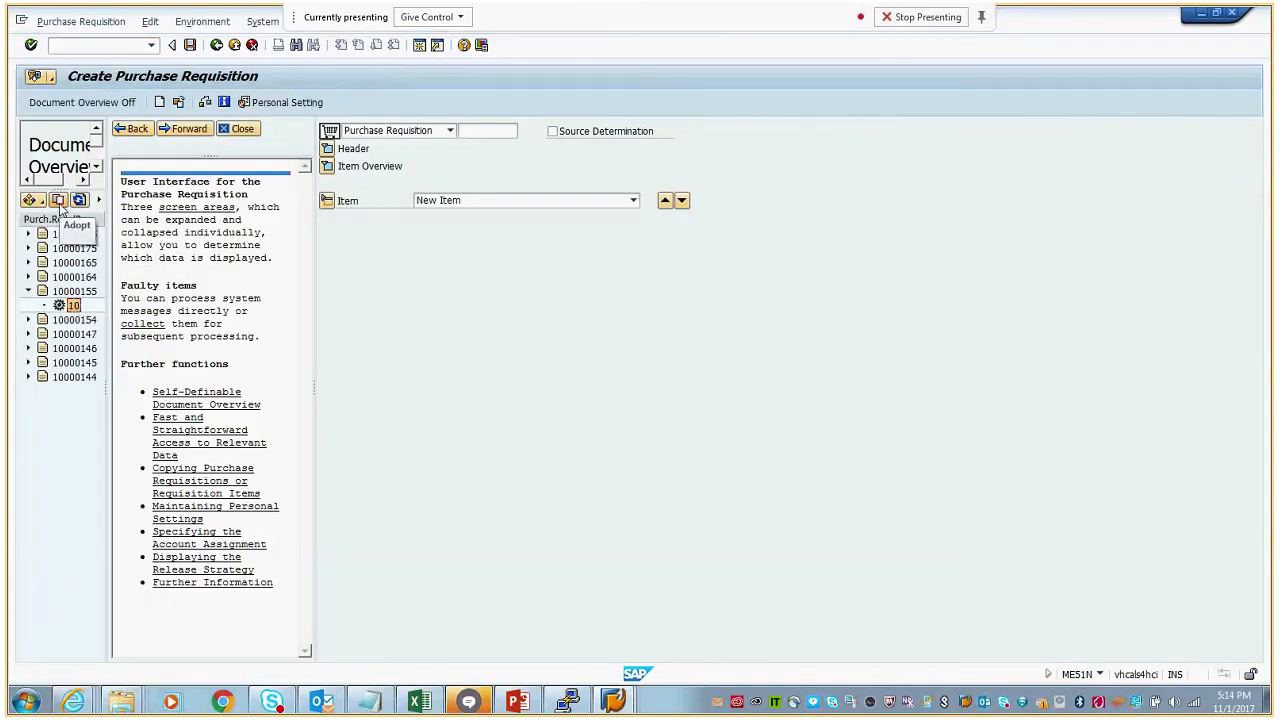
click(58, 200)
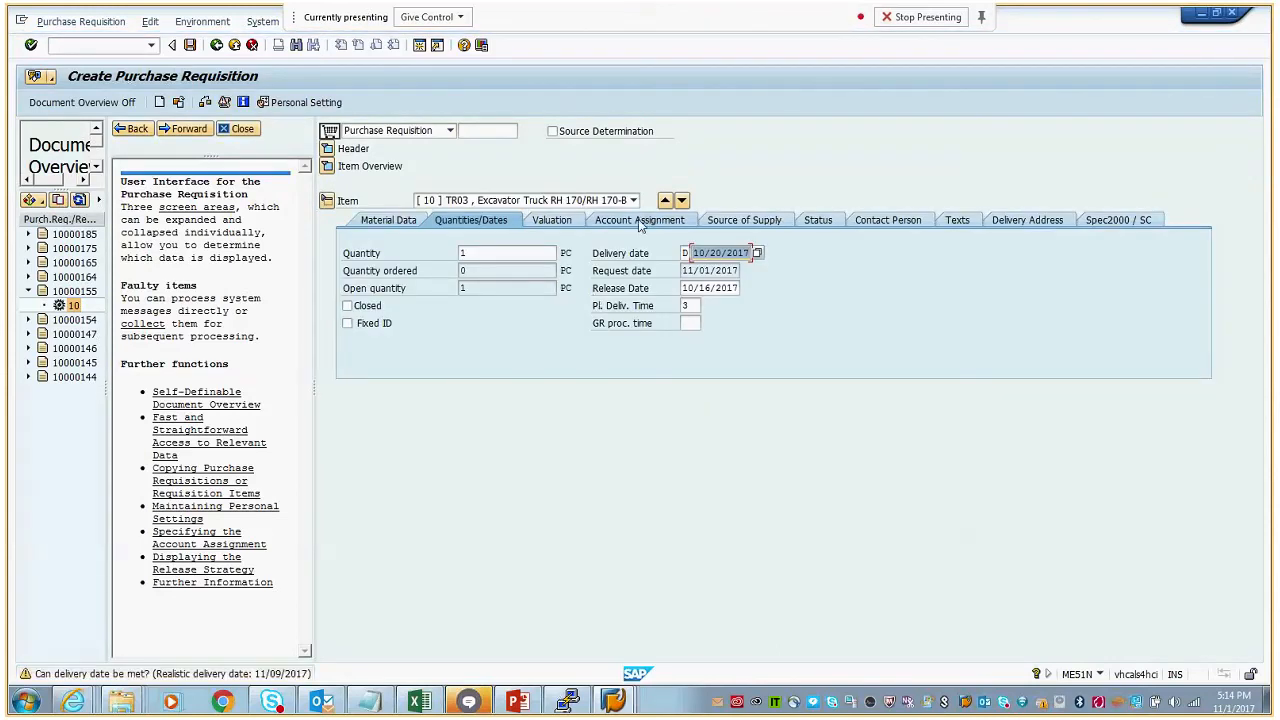
key(Return)
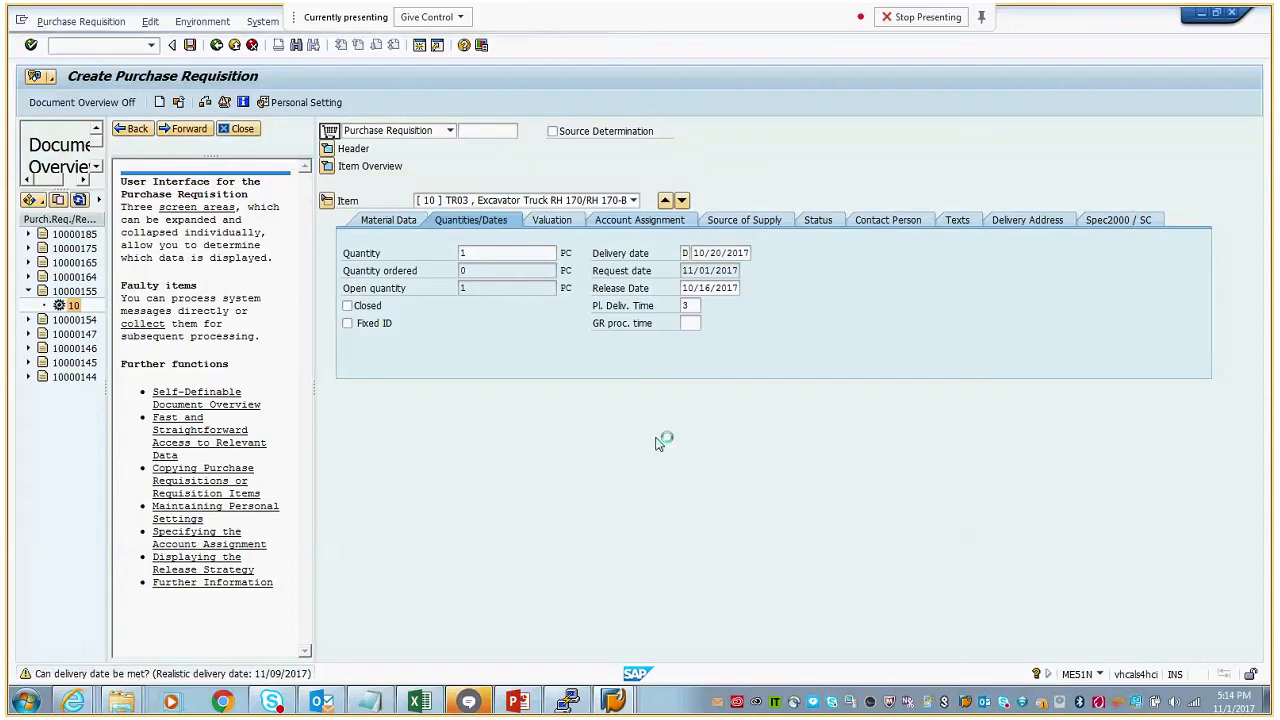
drag(507, 327, 430, 334)
text(EG-CAP1)
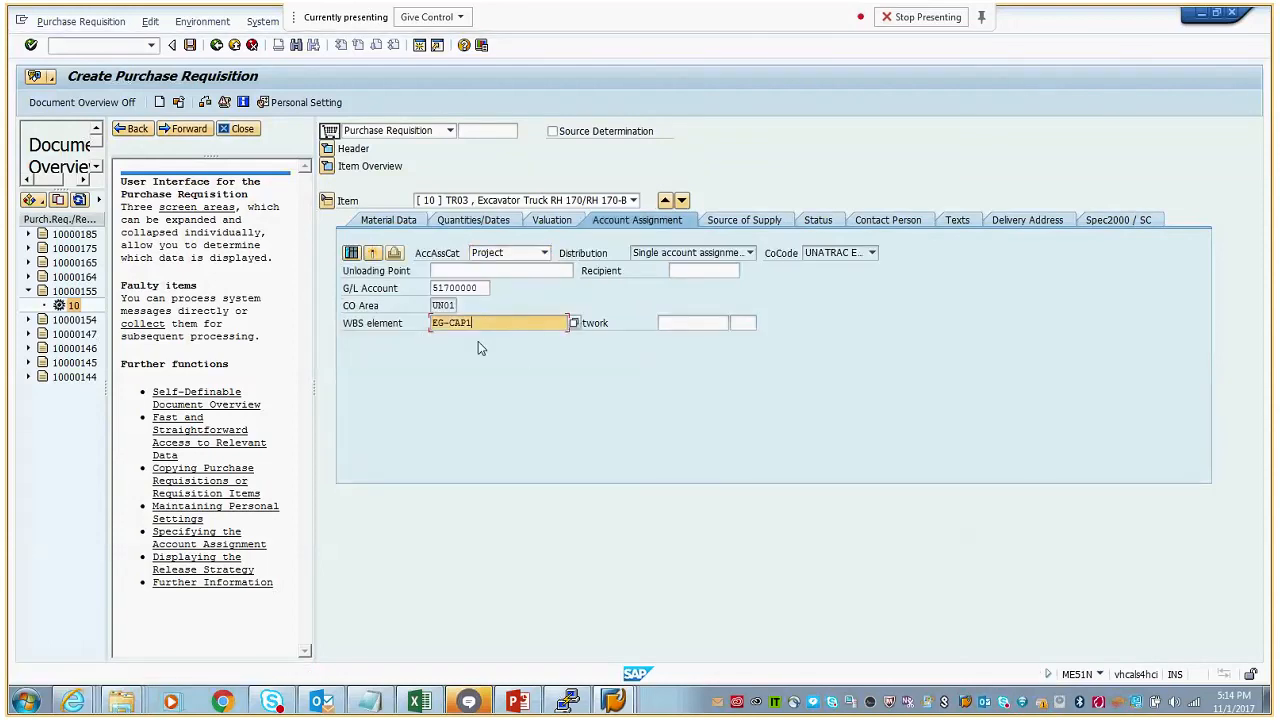
- Compare the item's valuation price with the available budget in the drilldown report, then return to the purchase requisition
click(551, 221)
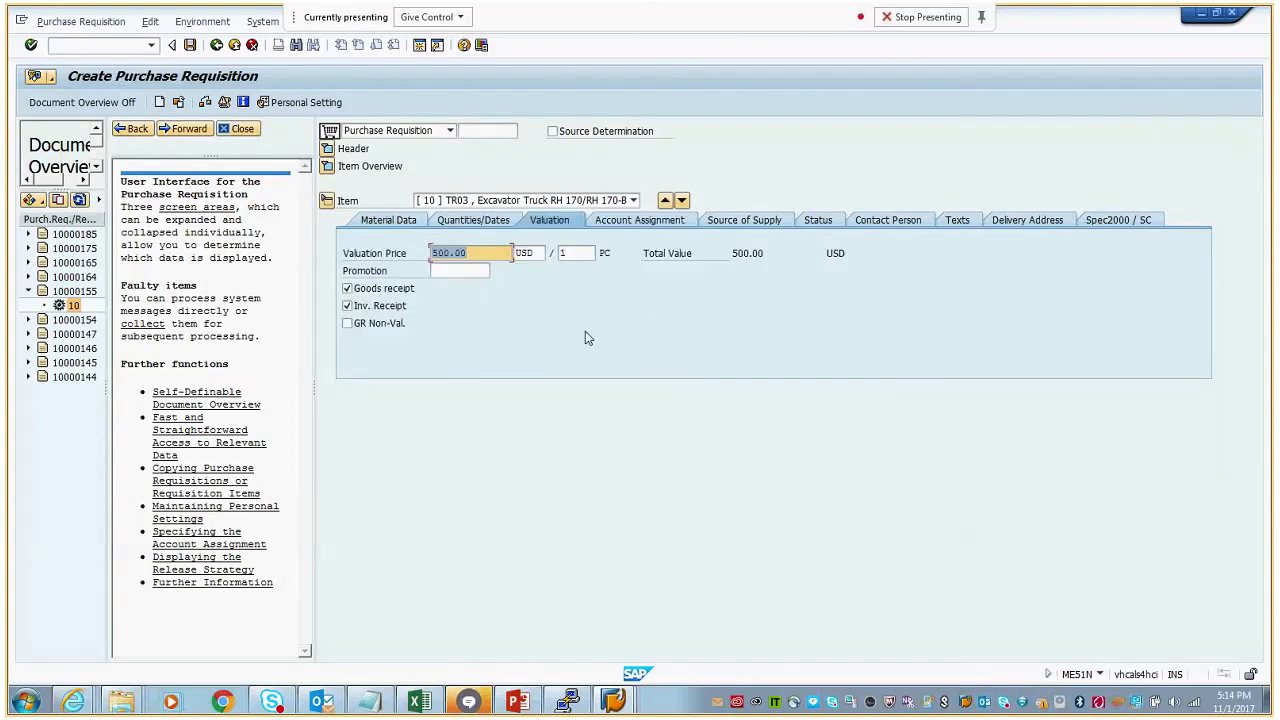
click(474, 253)
click(613, 700)
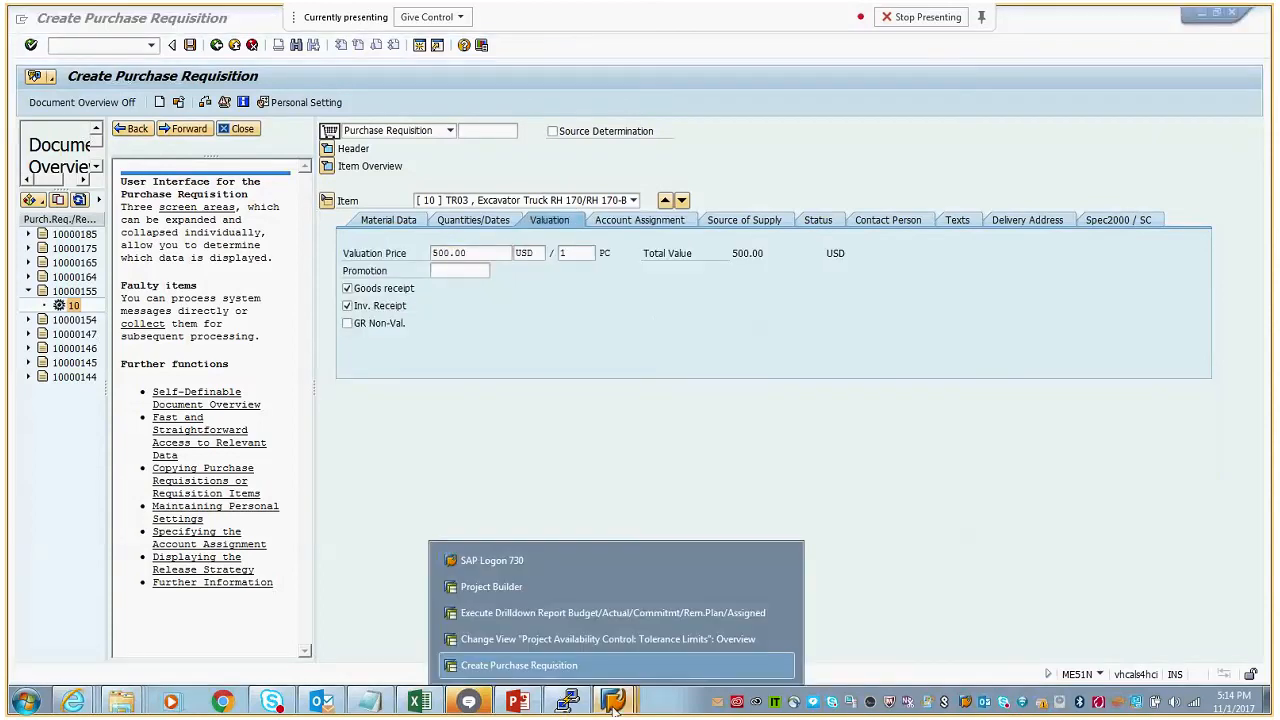
click(565, 613)
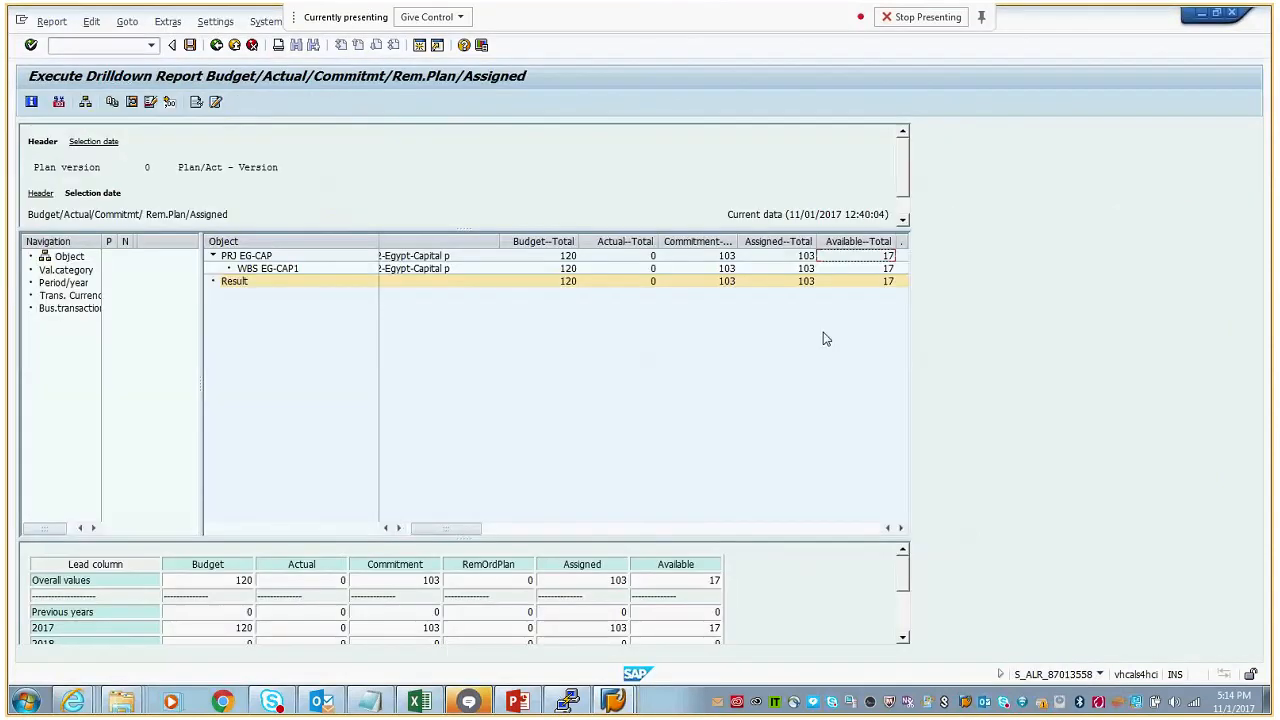
click(1202, 14)
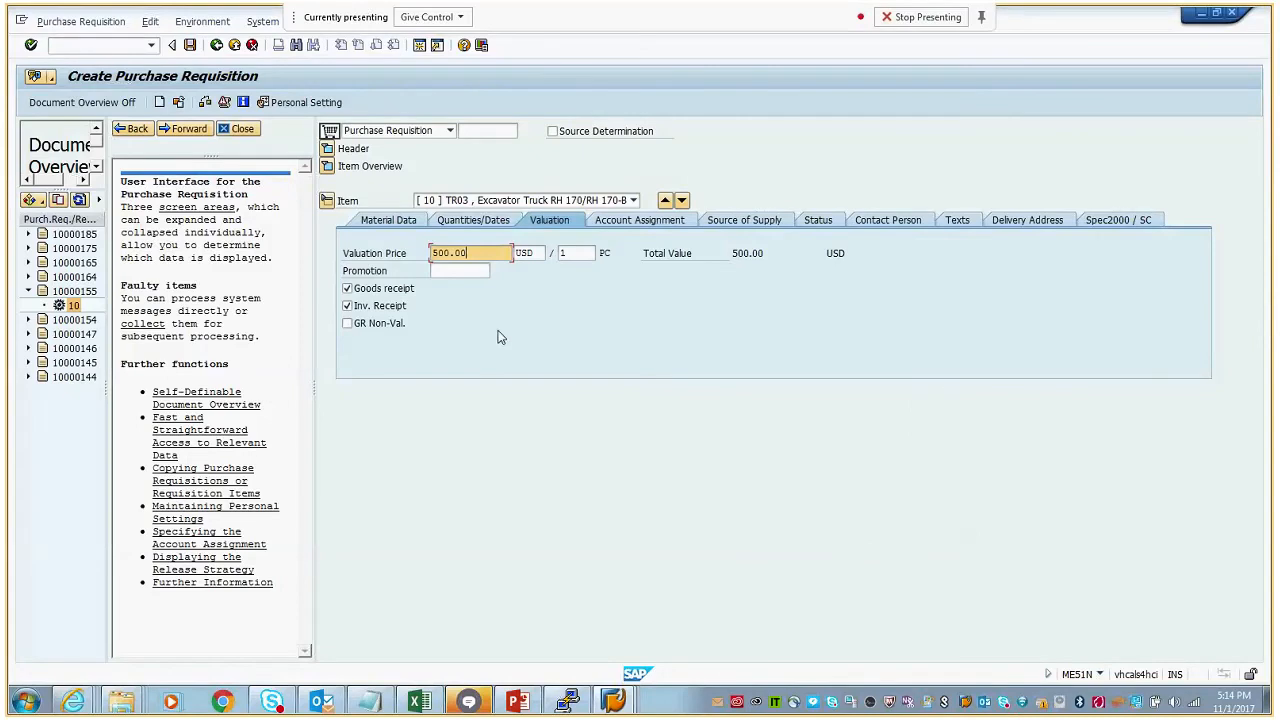
- Check the purchase requisition, examine the details of the EG-CAP1 budget message and close the message list
click(207, 102)
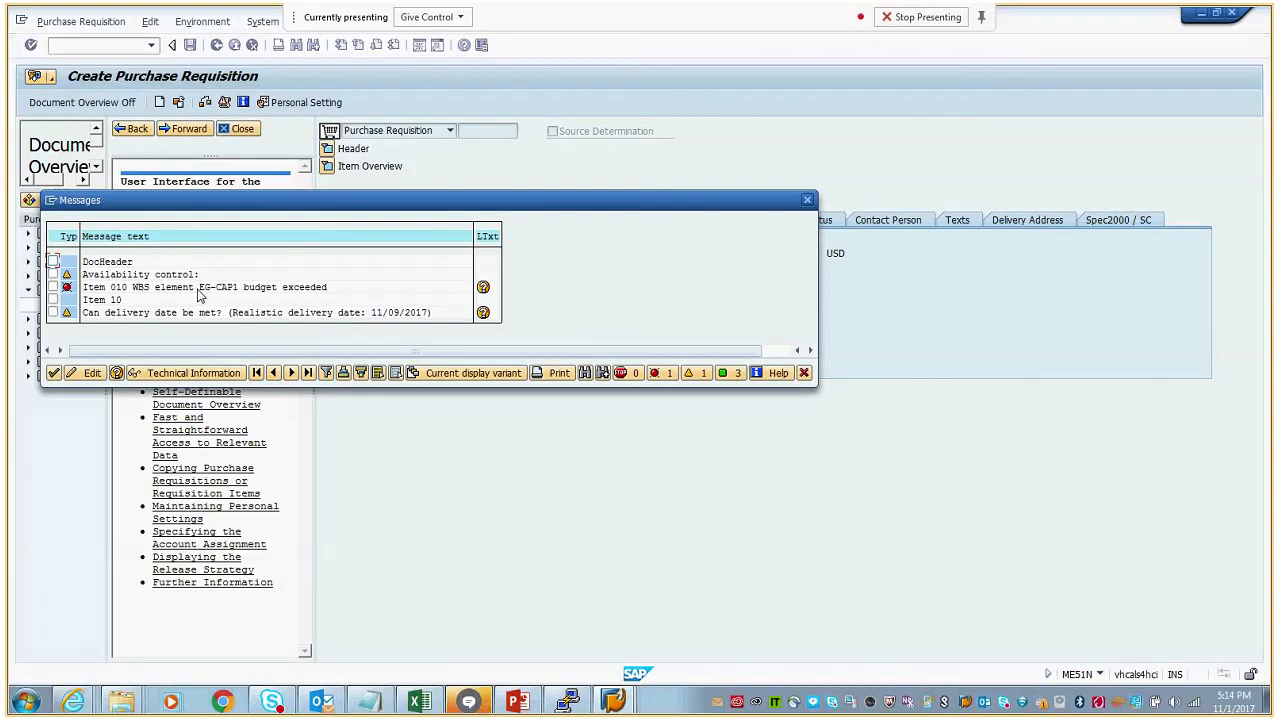
double_click(198, 290)
drag(619, 236, 667, 238)
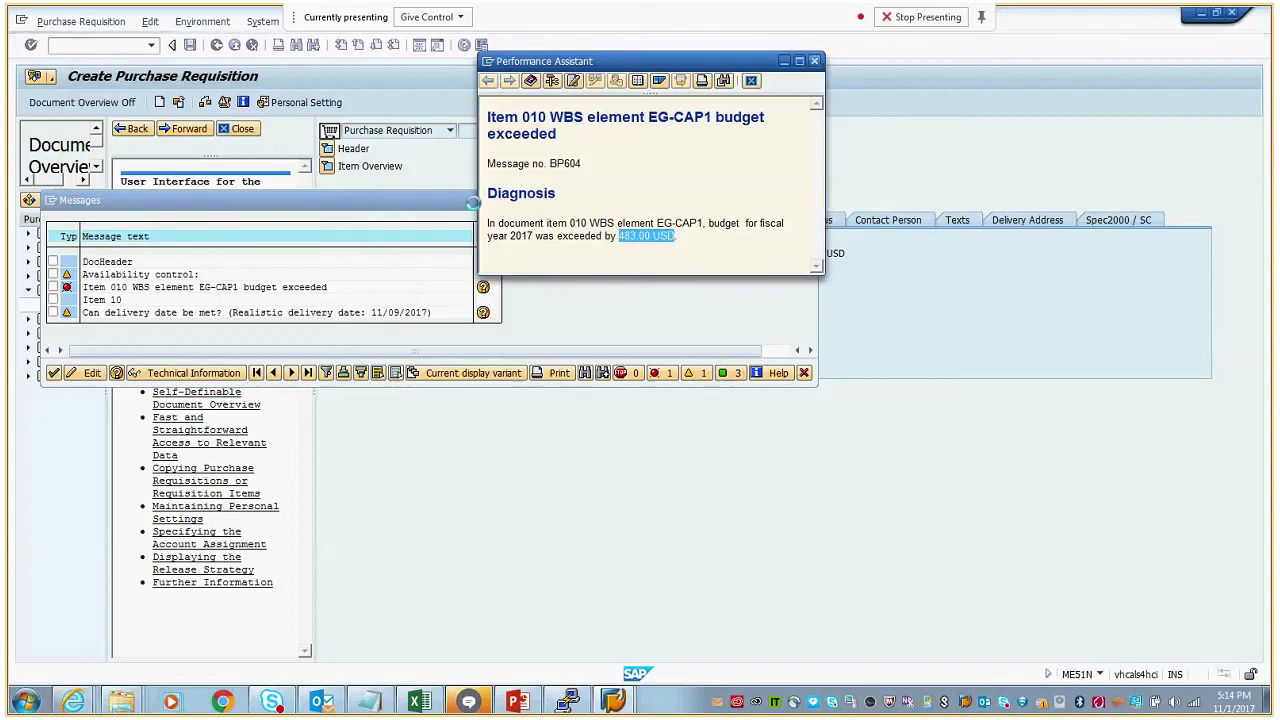
click(809, 201)
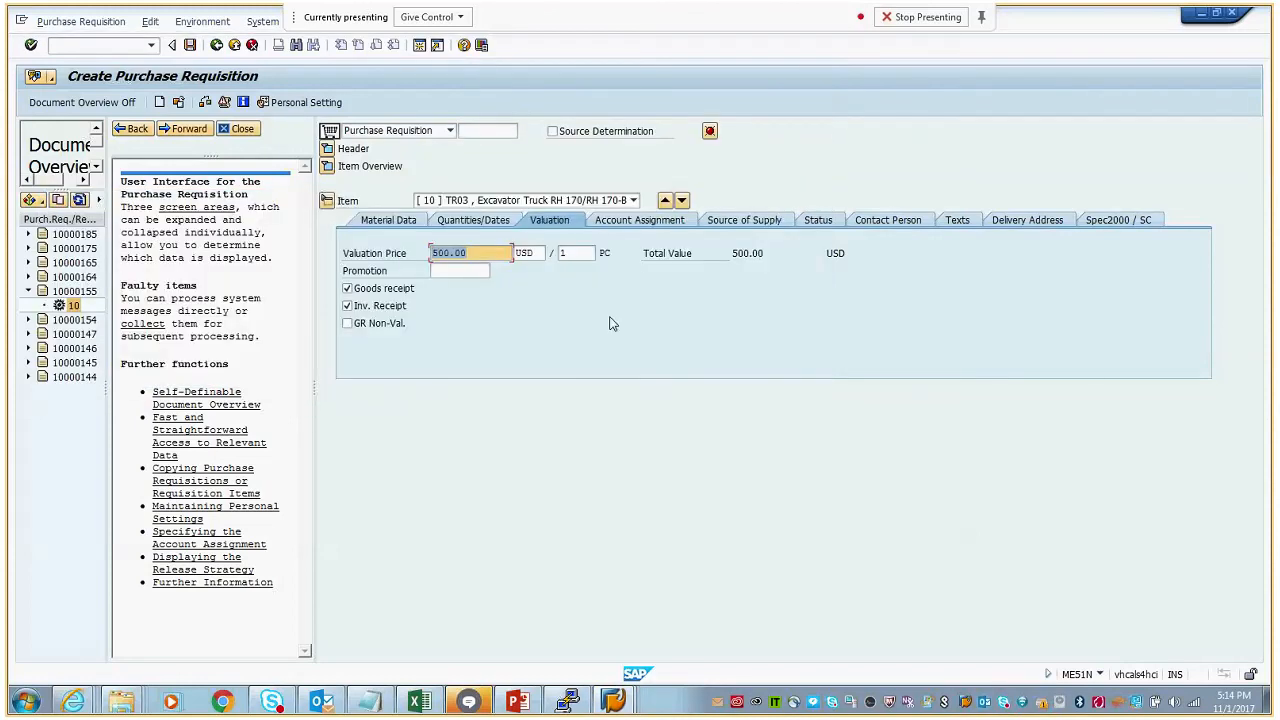
- Set the item's valuation price to 1.00 USD, check the requisition again and close the message list
drag(480, 256, 421, 262)
text(1)
key(Return)
click(205, 103)
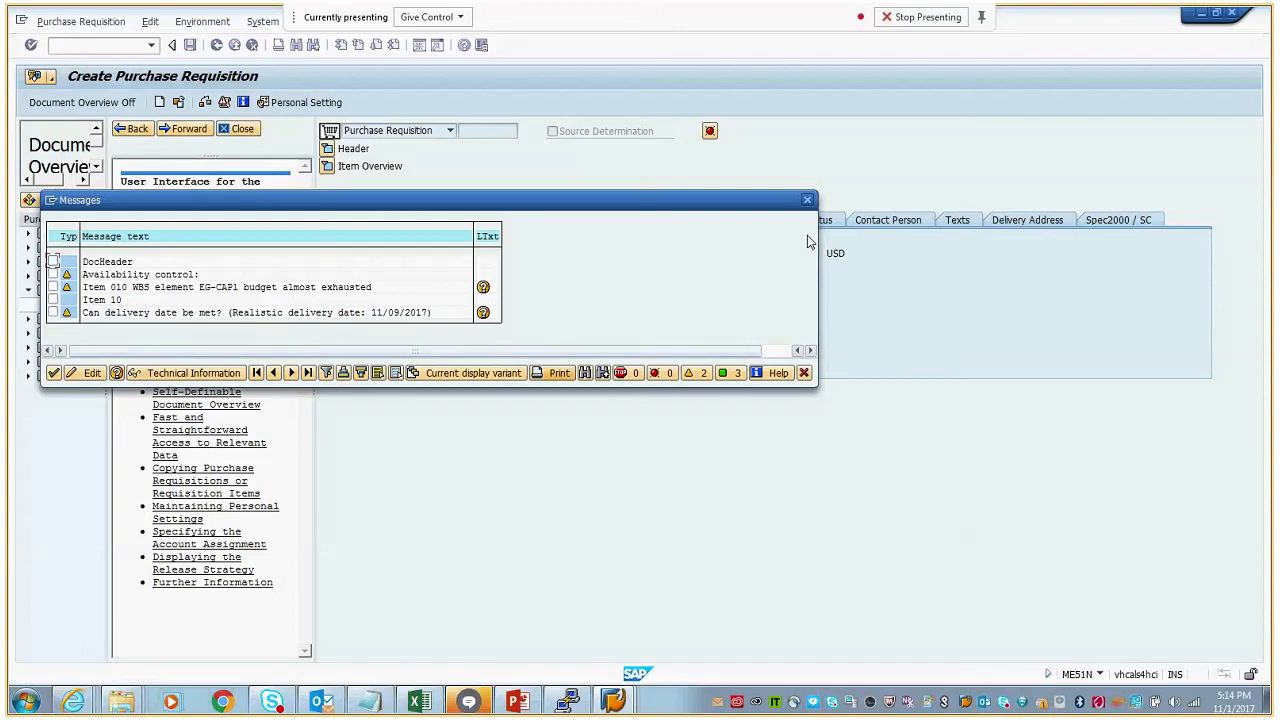
click(807, 200)
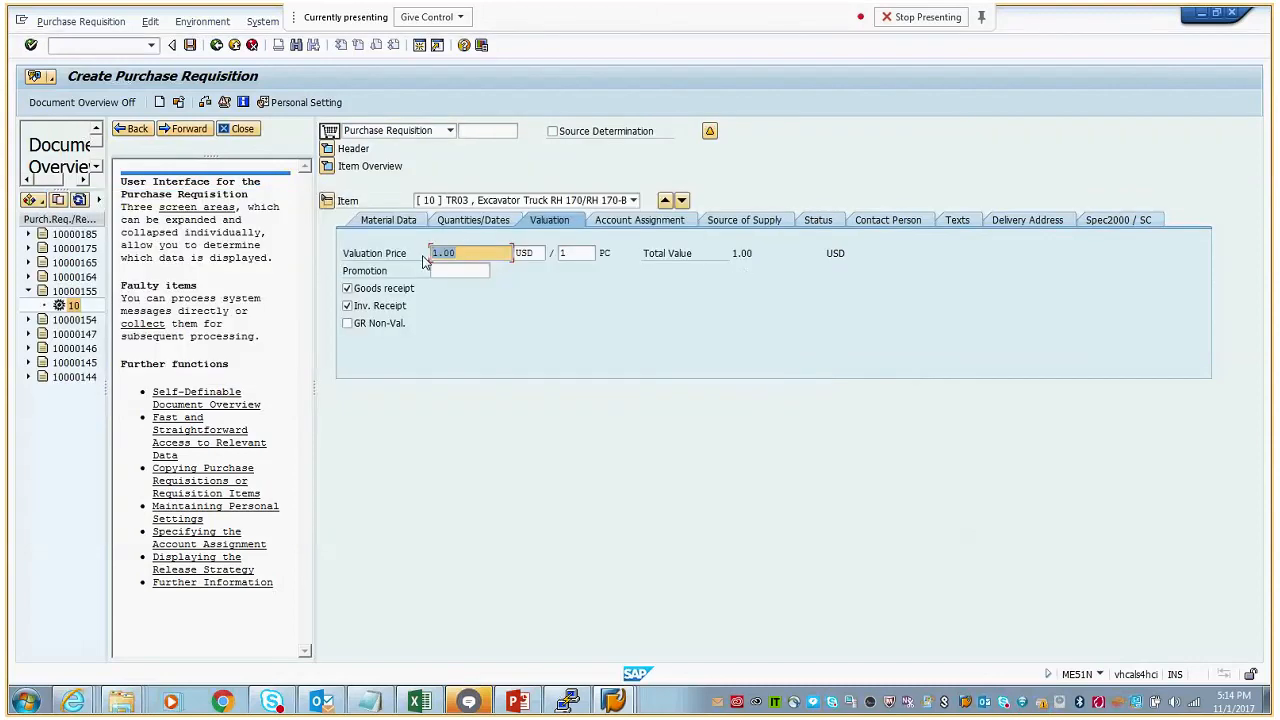
- Set the item's valuation price to 3.00 USD, check the requisition and save it despite the warnings
text(3)
key(Return)
click(205, 103)
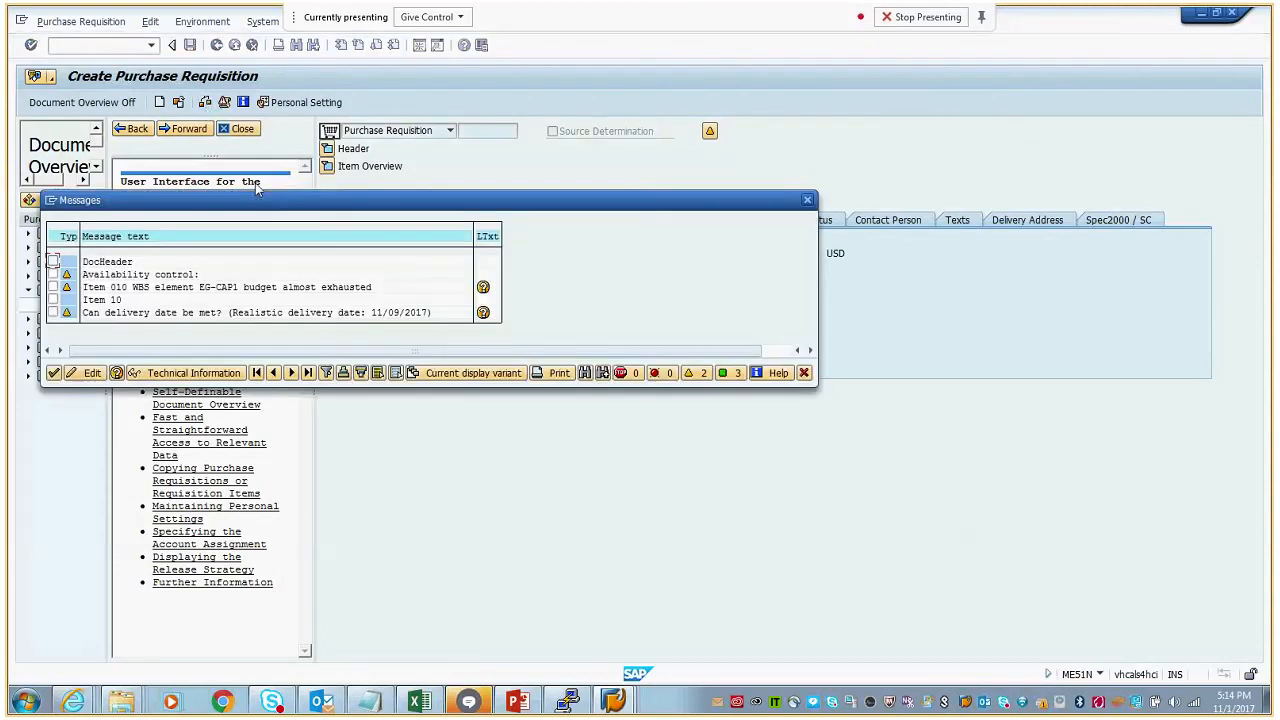
click(54, 372)
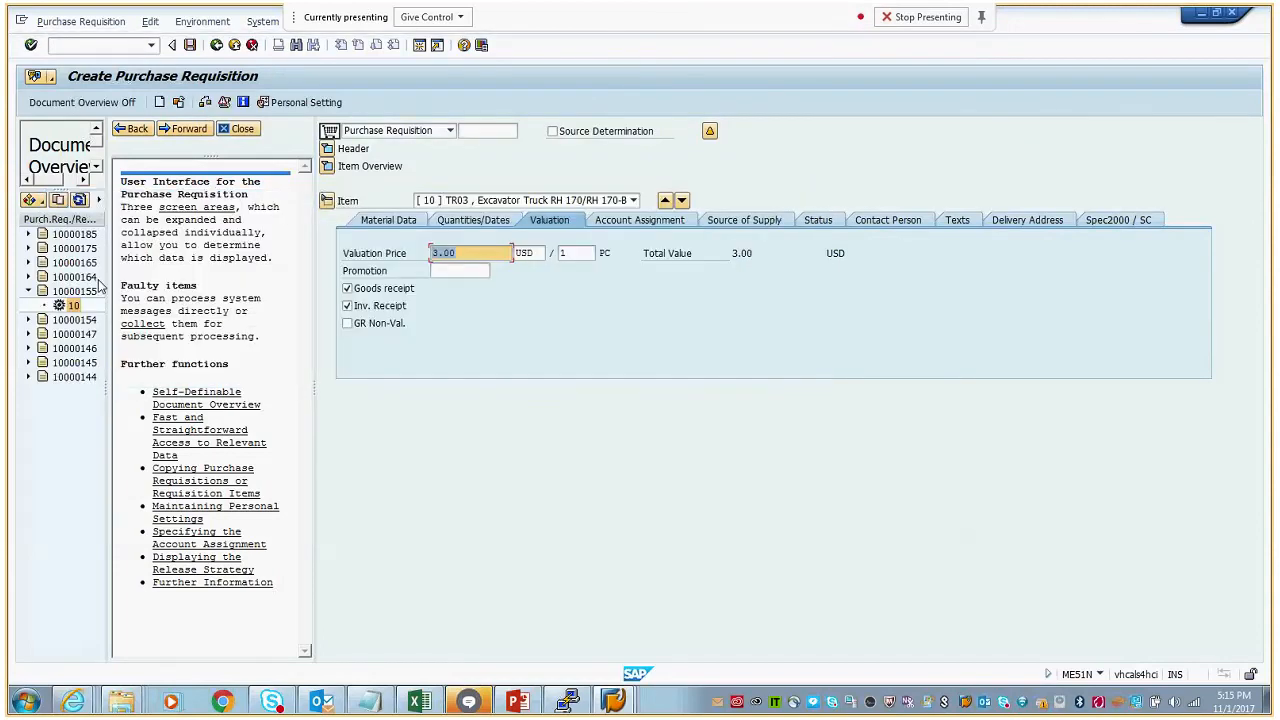
click(190, 45)
click(213, 311)
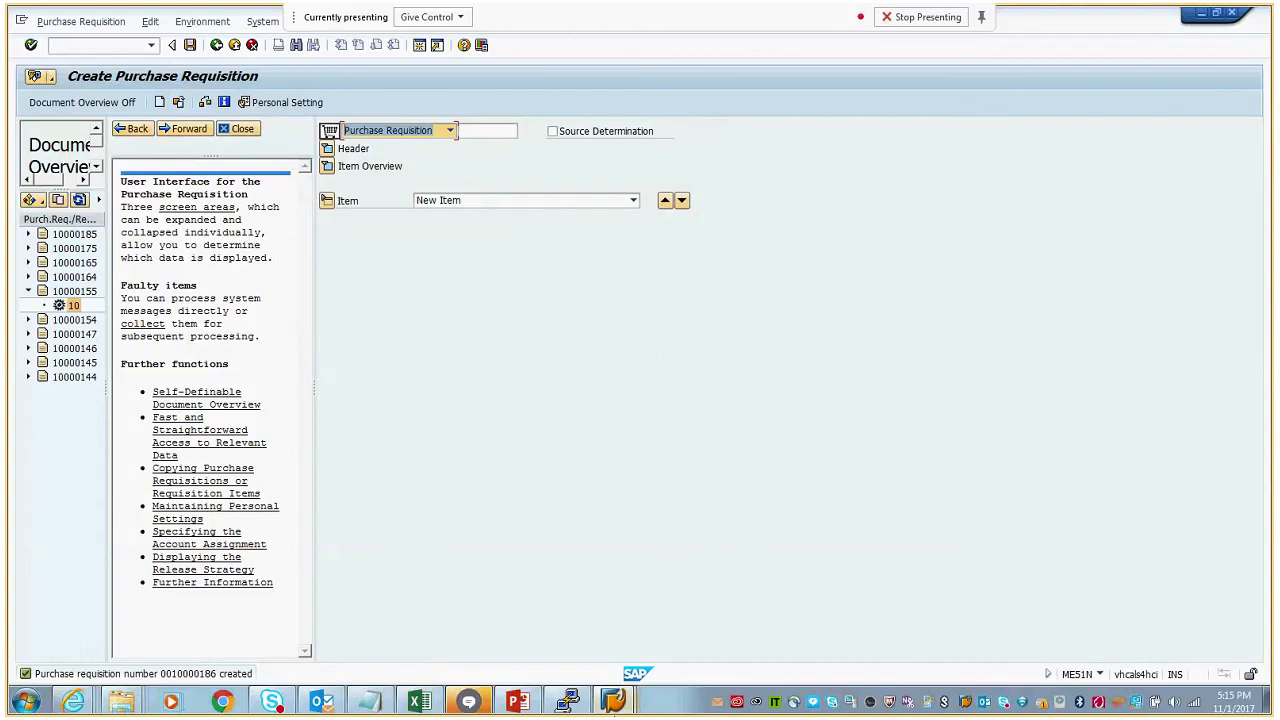
- Switch to the Budget/Actual/Commitment report session, exit and rerun the report for EG-CAP, and examine the updated commitment
click(613, 701)
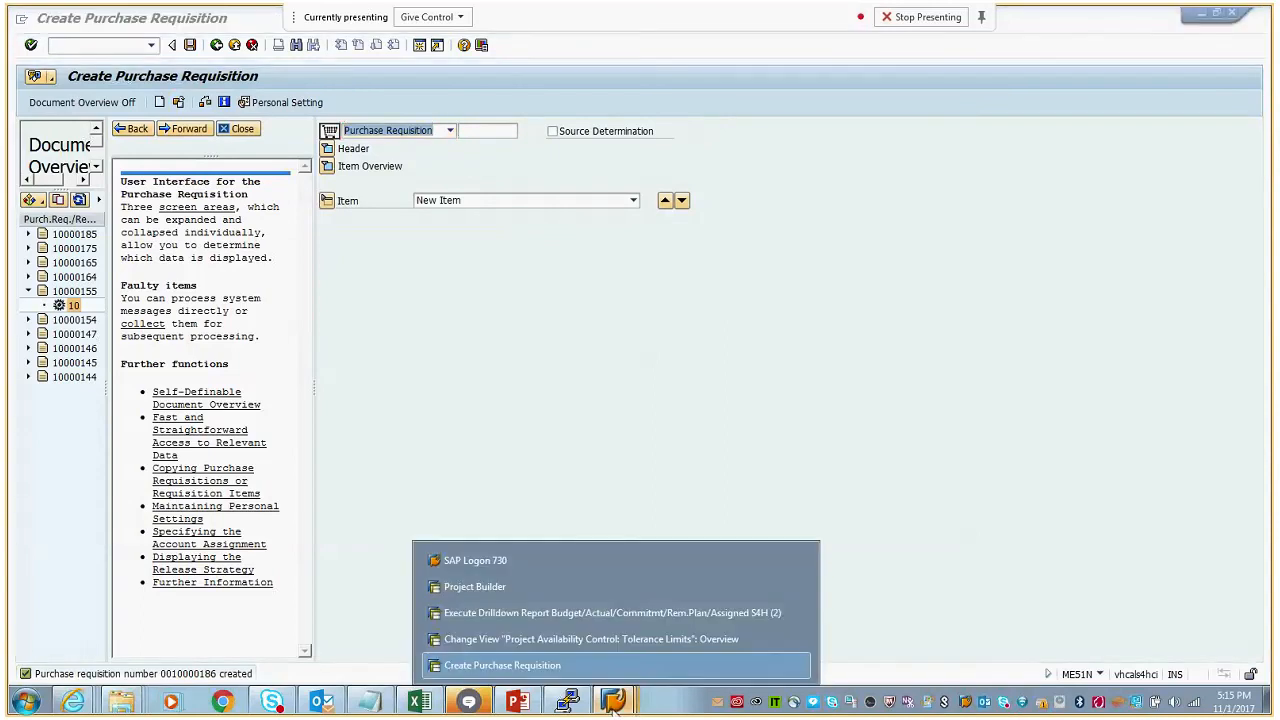
click(596, 612)
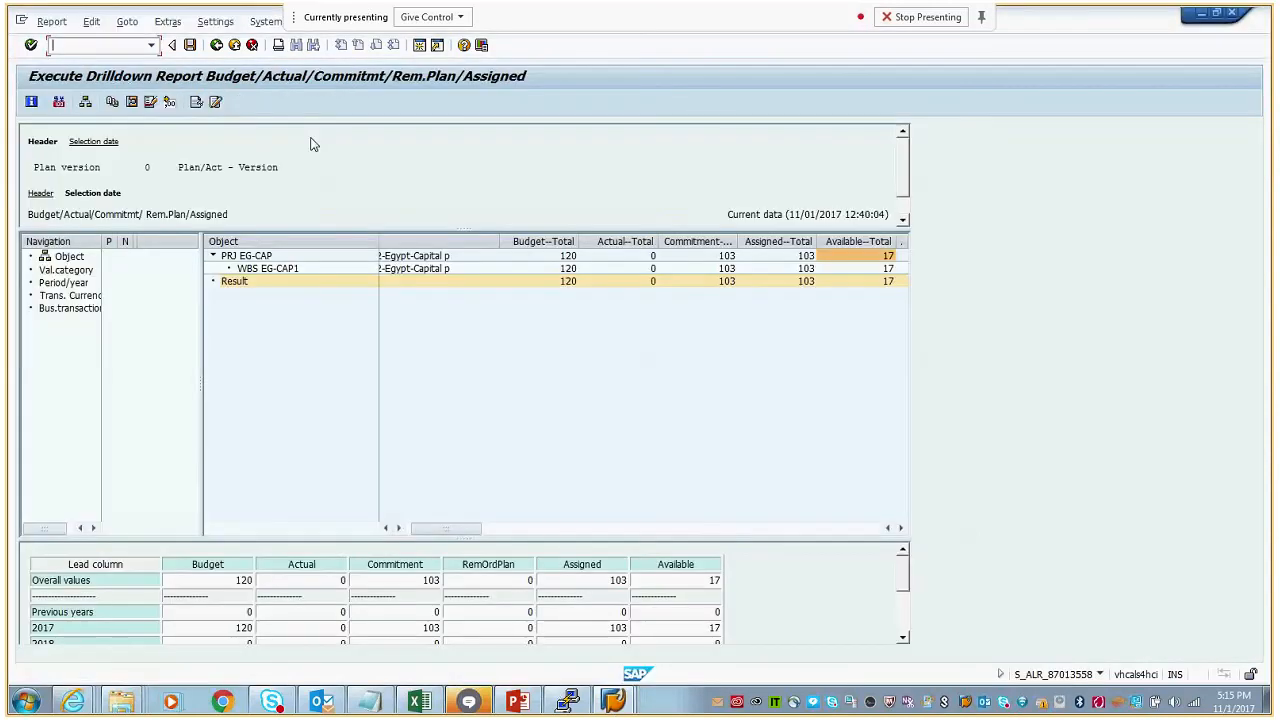
double_click(731, 268)
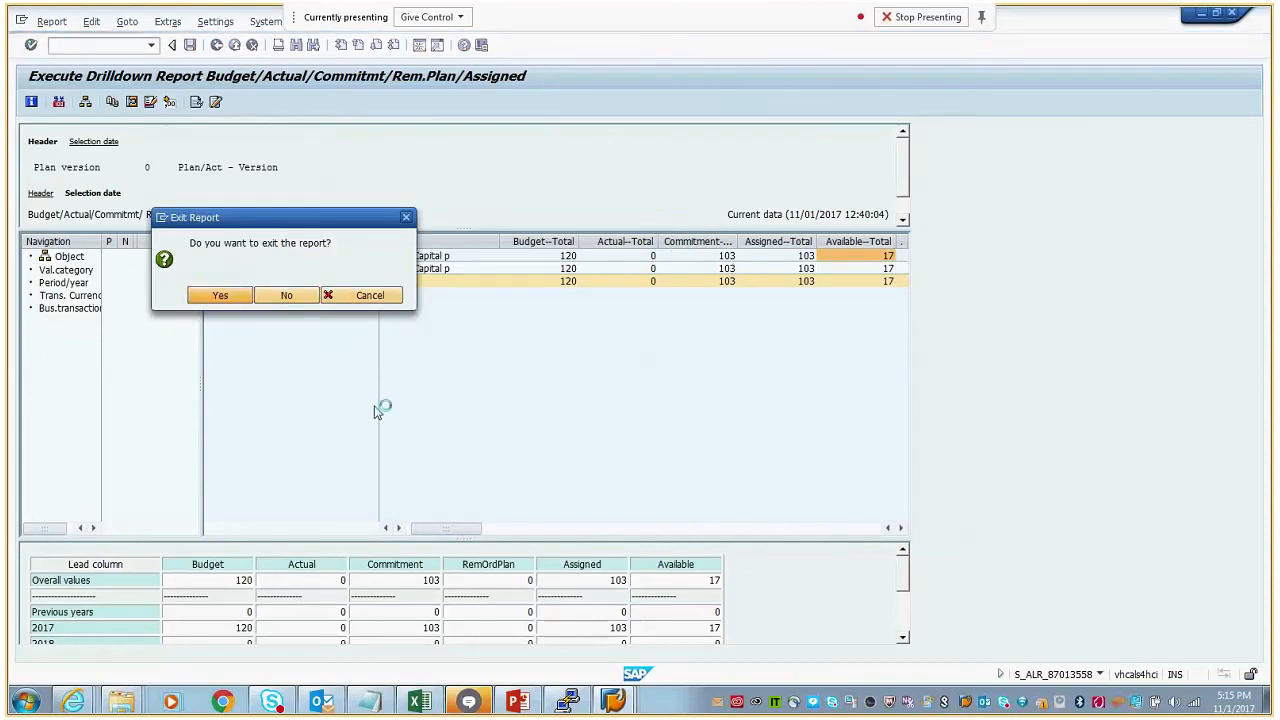
click(31, 104)
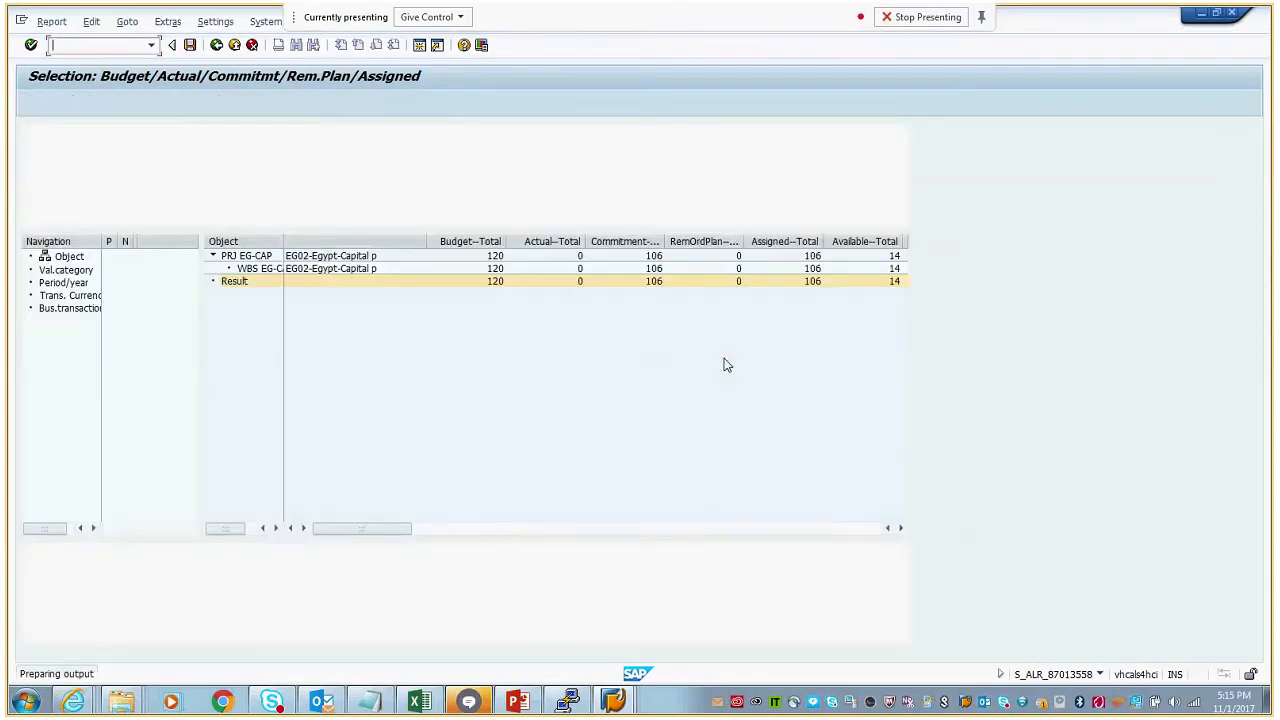
click(657, 259)
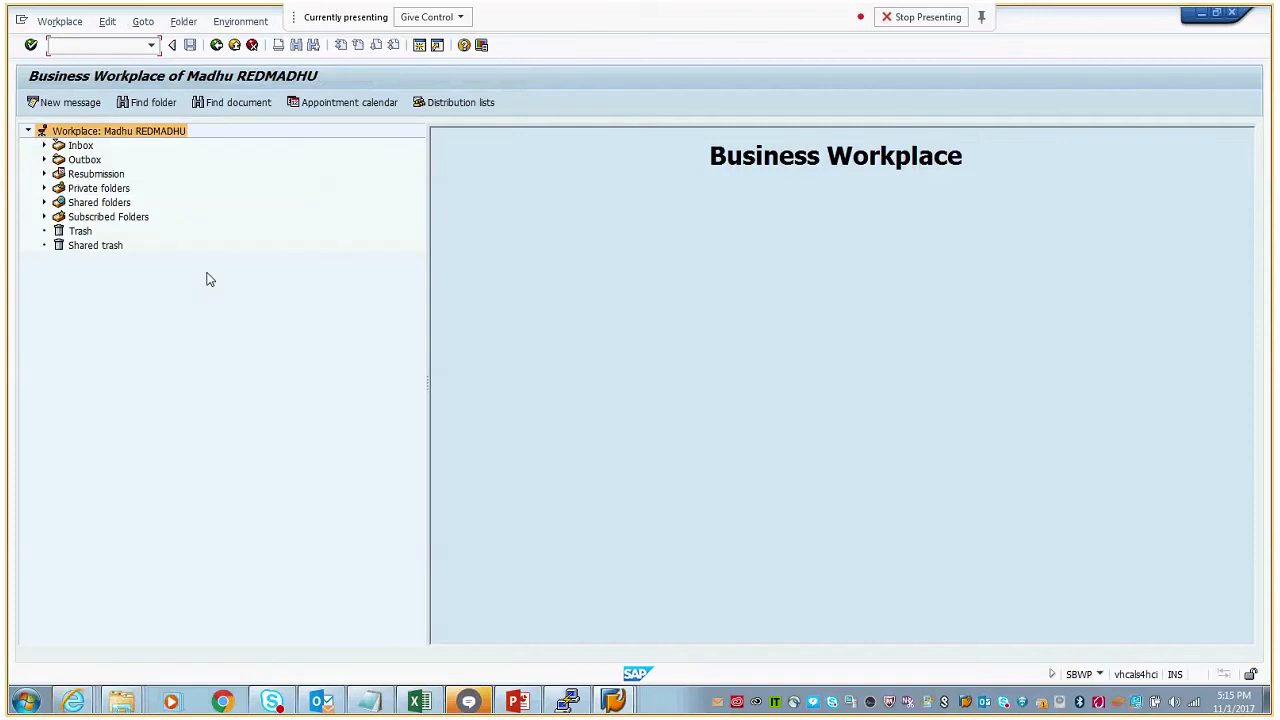
- Open the Business Workplace inbox, refresh it and read the latest EG-CAP1 budget control message, highlighting its assigned funds text
click(80, 145)
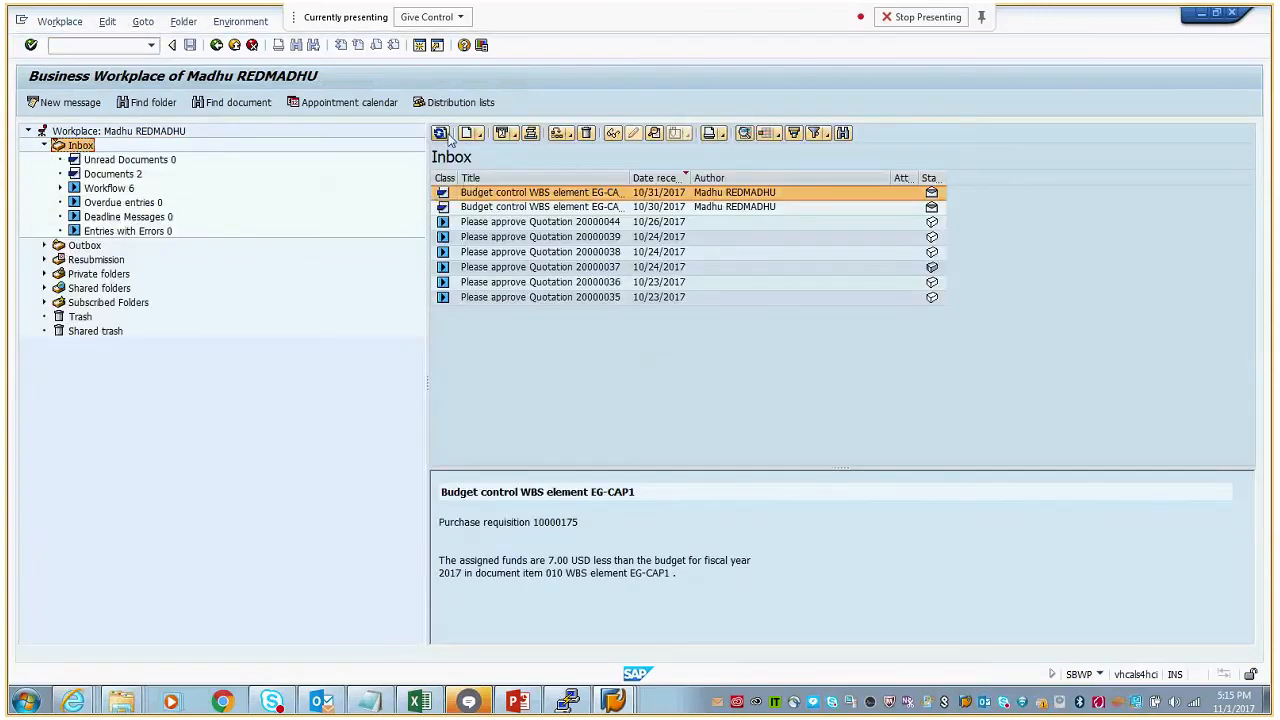
click(445, 136)
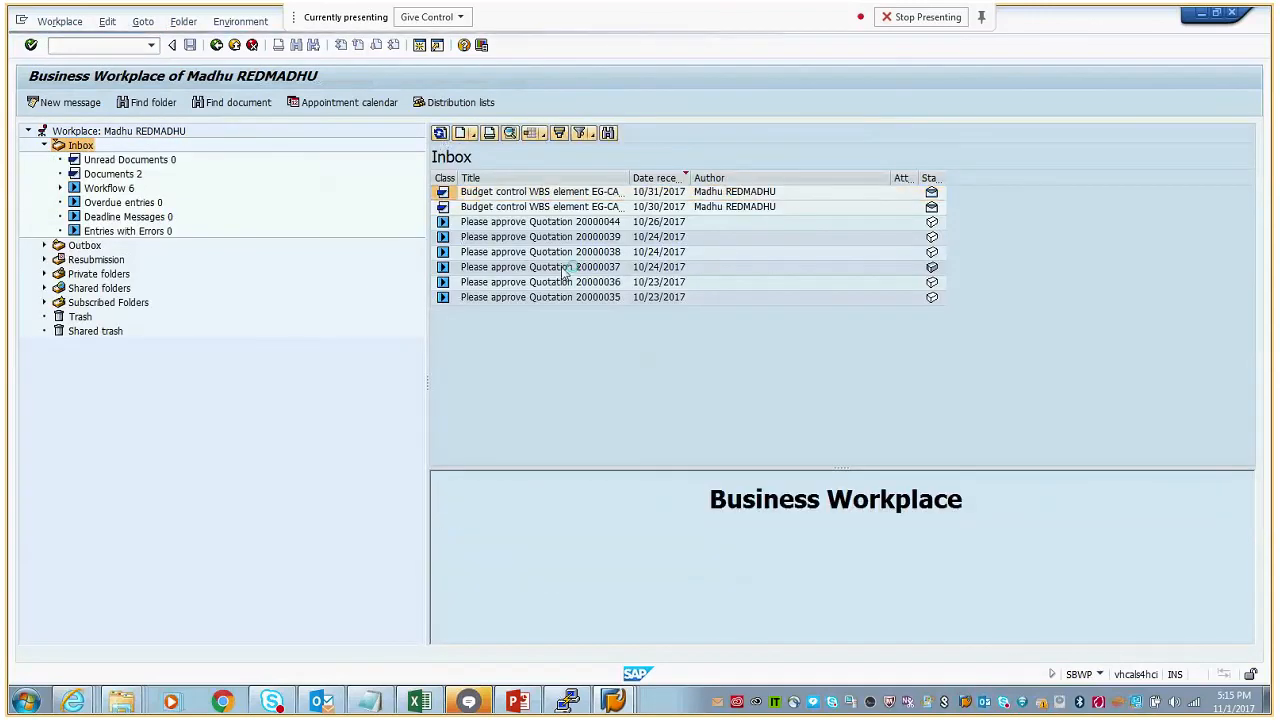
double_click(521, 196)
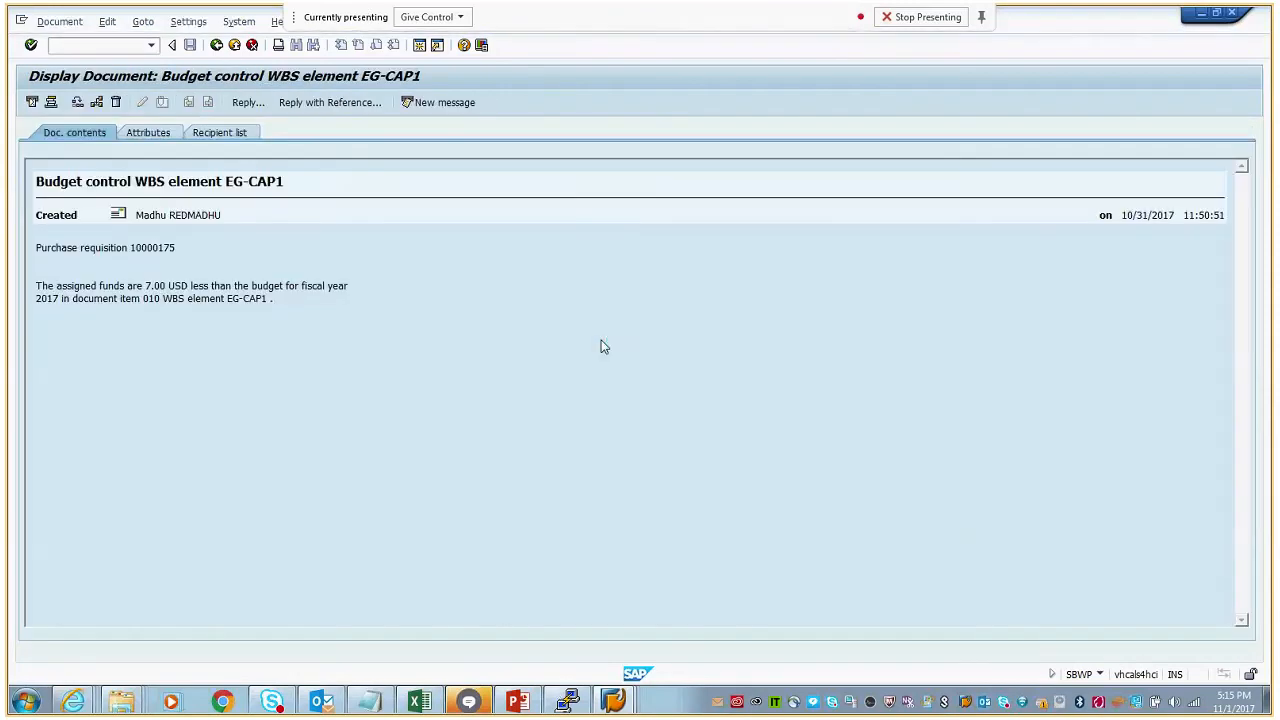
drag(37, 286, 280, 304)
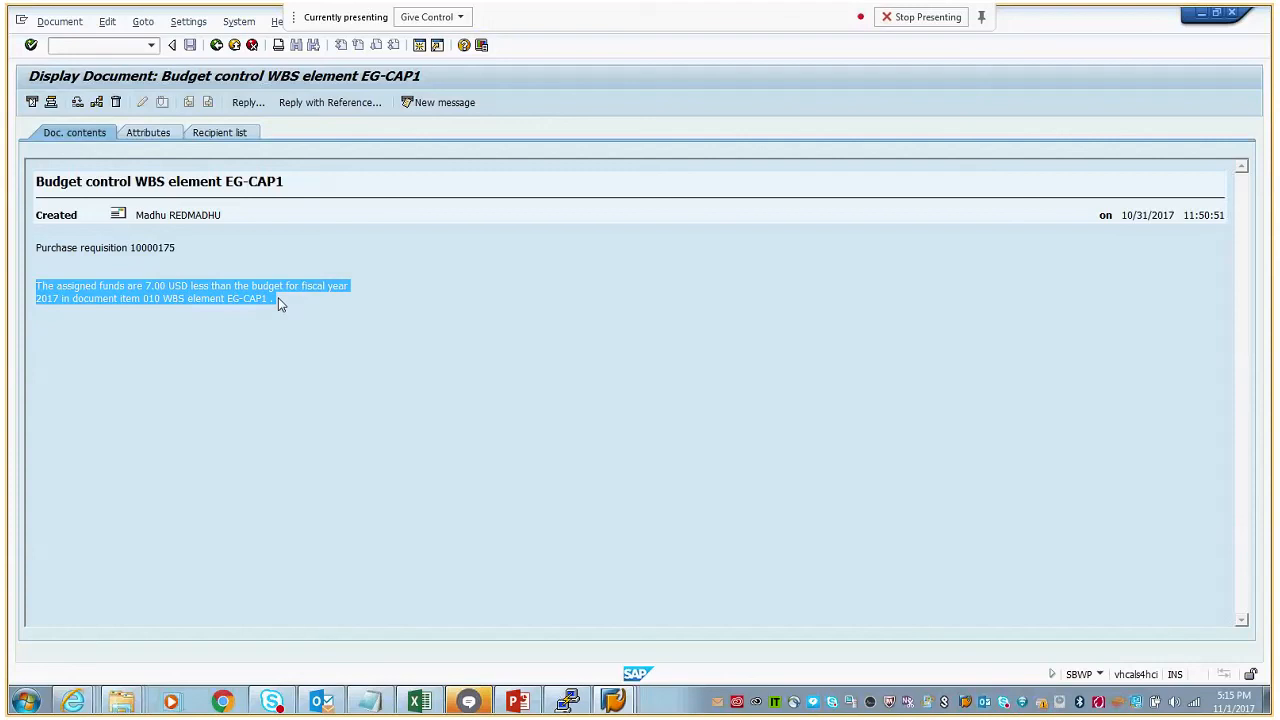
- Close the budget control message and review the inbox's Documents and Workflow folders, returning to the Documents list
click(216, 50)
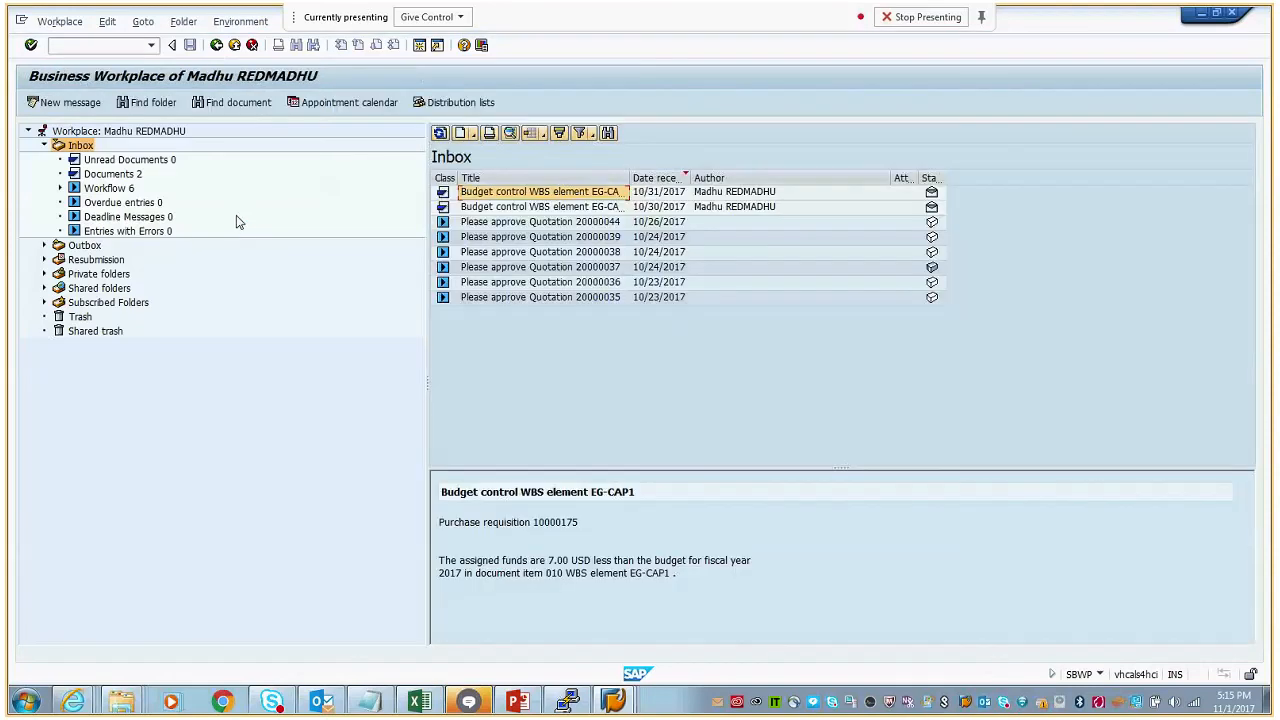
click(129, 177)
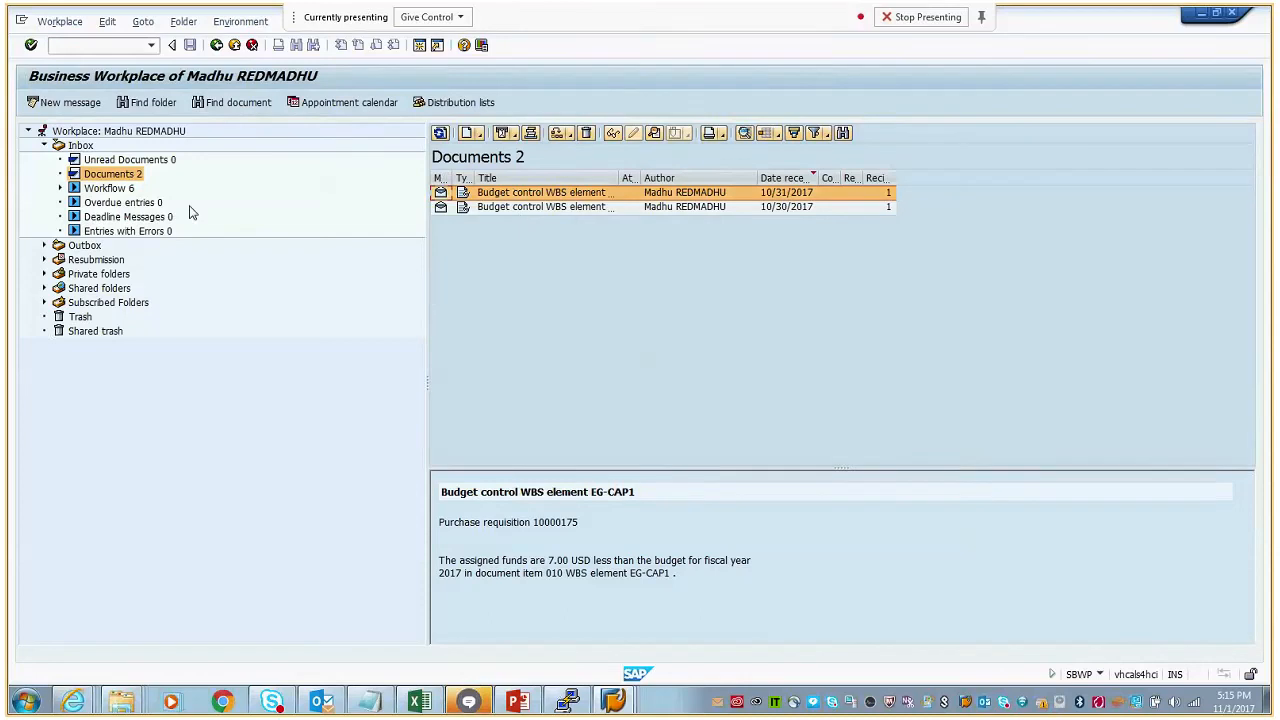
click(118, 189)
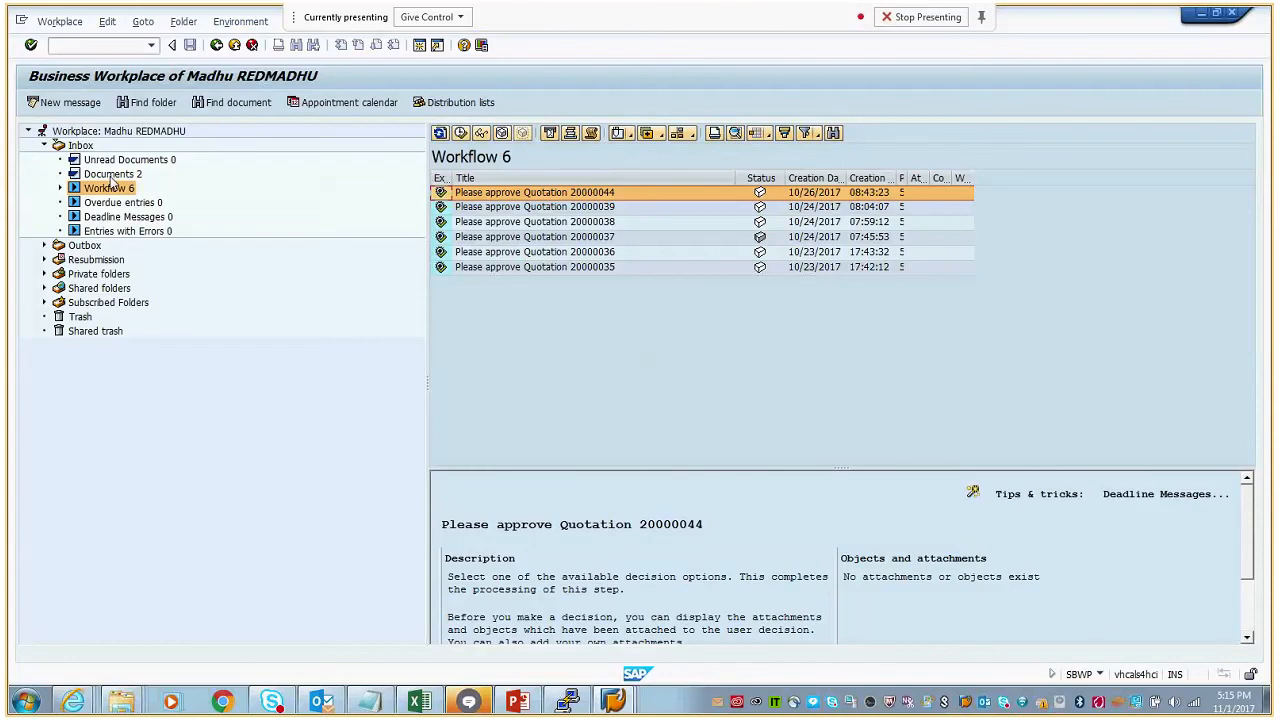
click(113, 188)
click(112, 174)
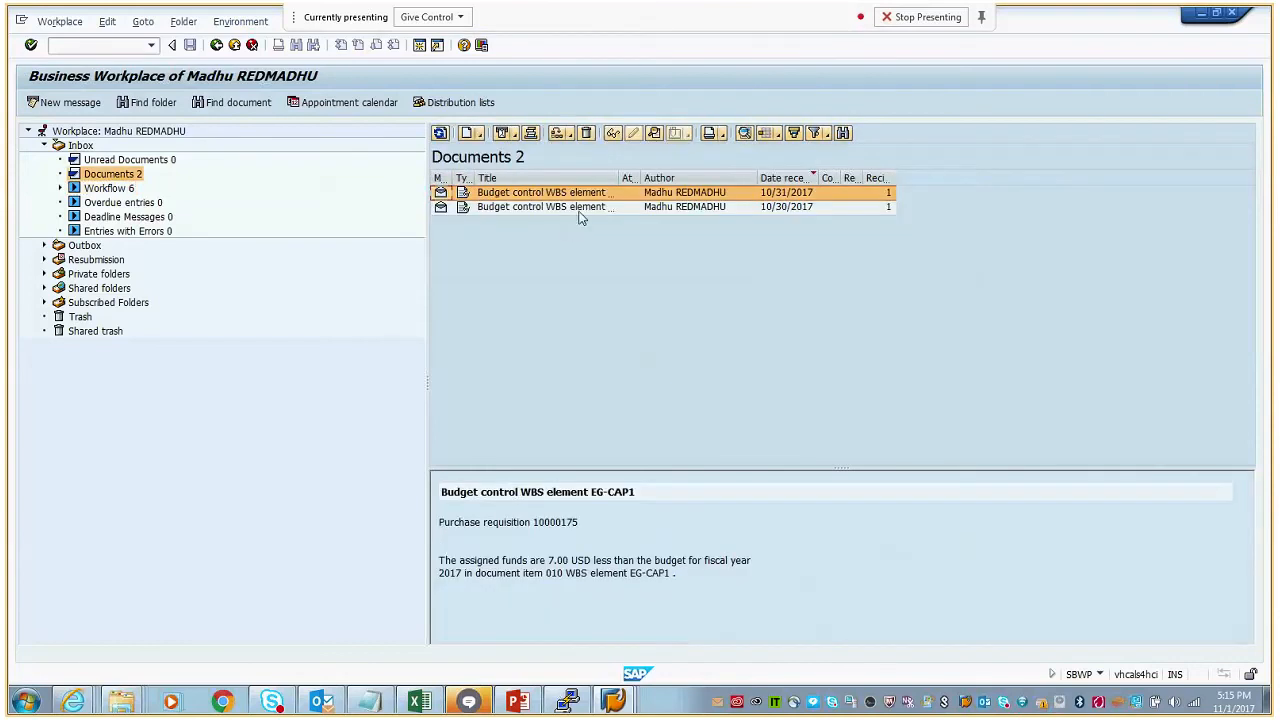
- Start transaction CJ20N, open project EG-CAP from the last processed projects and display its WBS element EG-CAP1
click(150, 46)
text(/nc)
text(ji3)
key(Return)
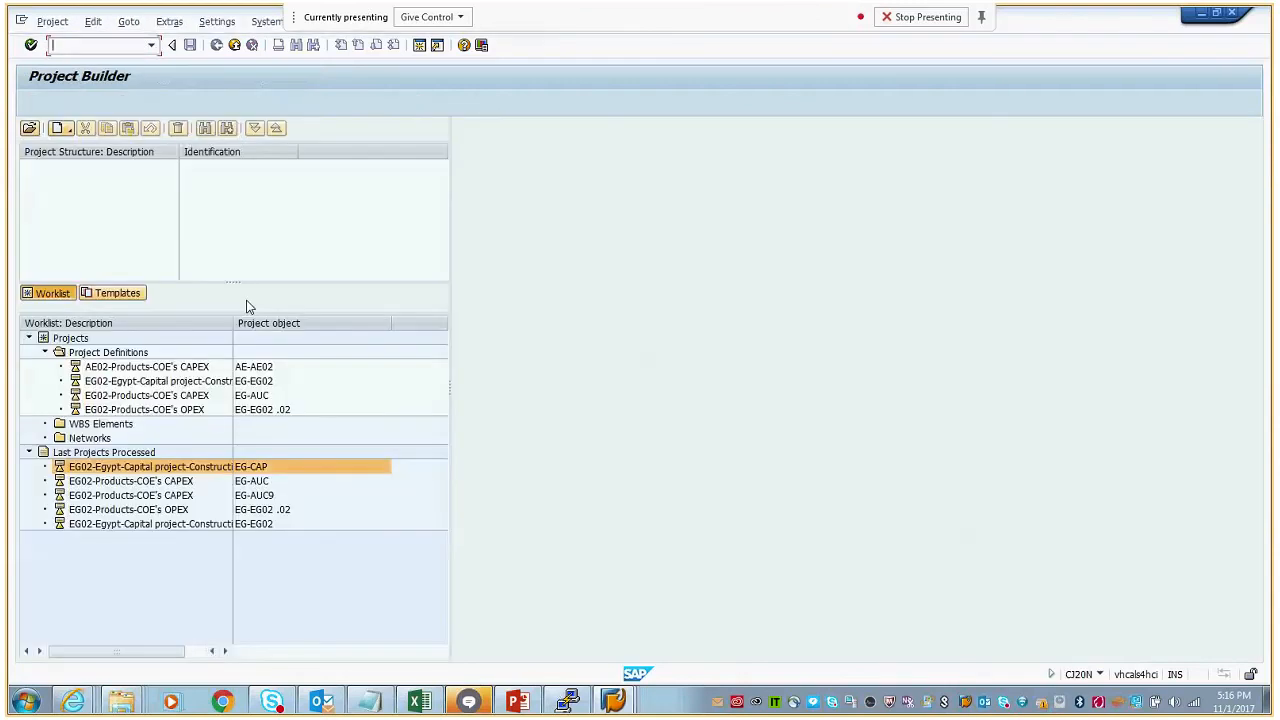
double_click(252, 472)
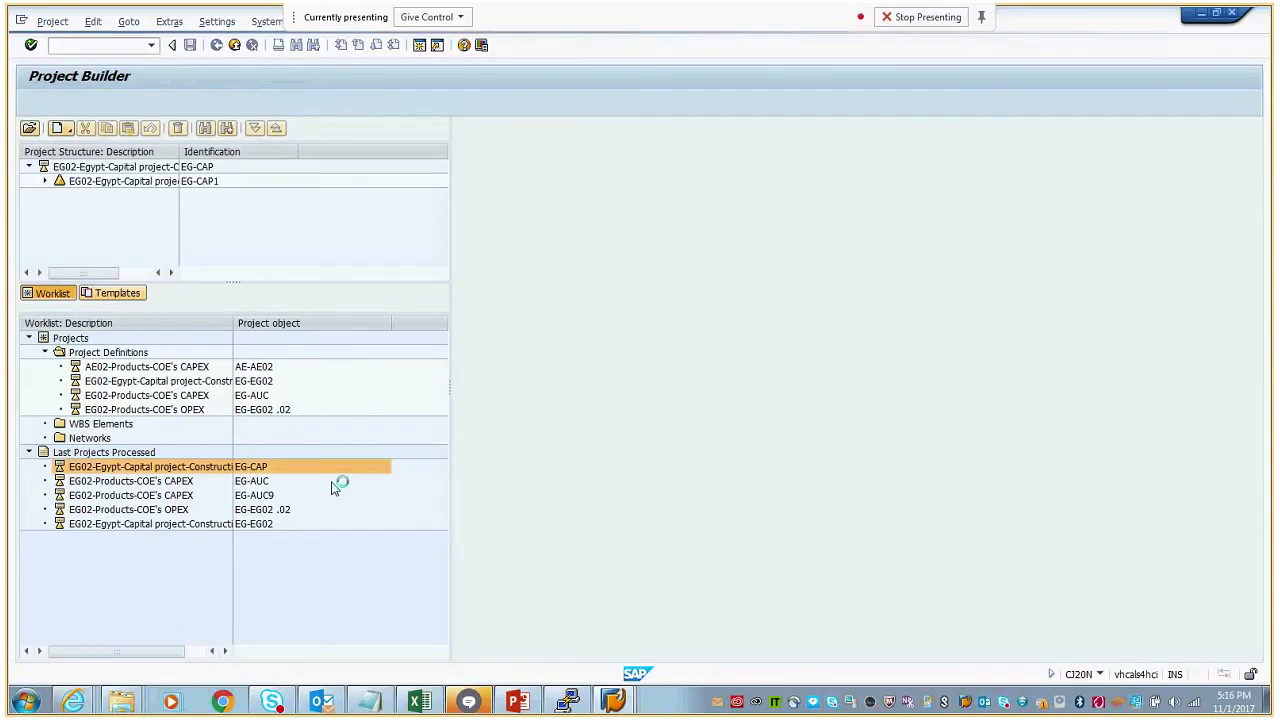
click(44, 181)
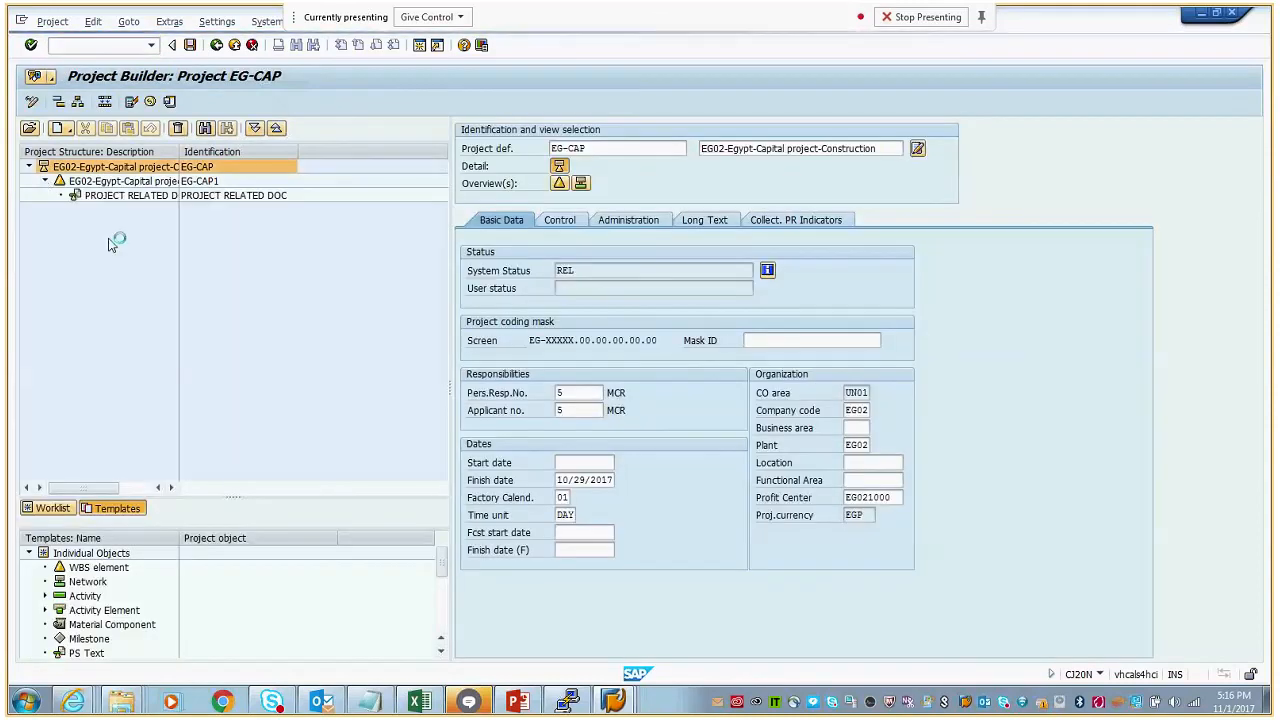
click(133, 183)
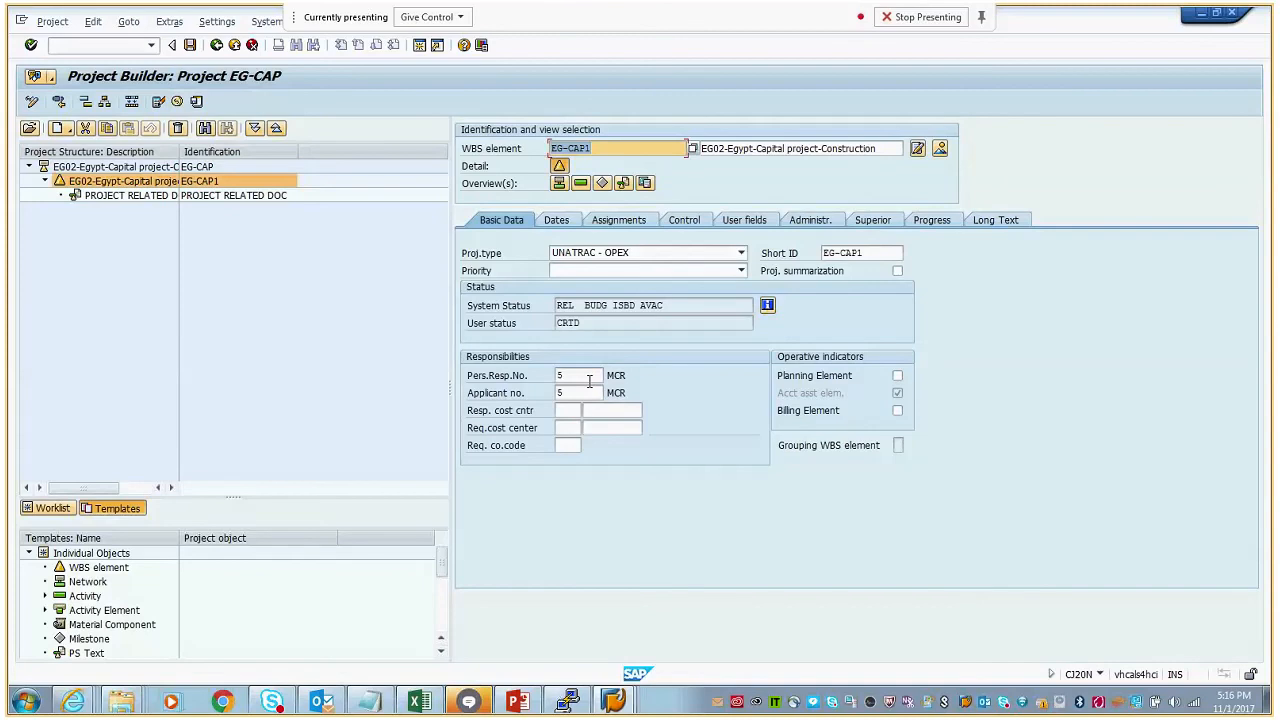
- Examine the person responsible and applicant numbers in EG-CAP1's basic data, and switch to PowerPoint
click(580, 376)
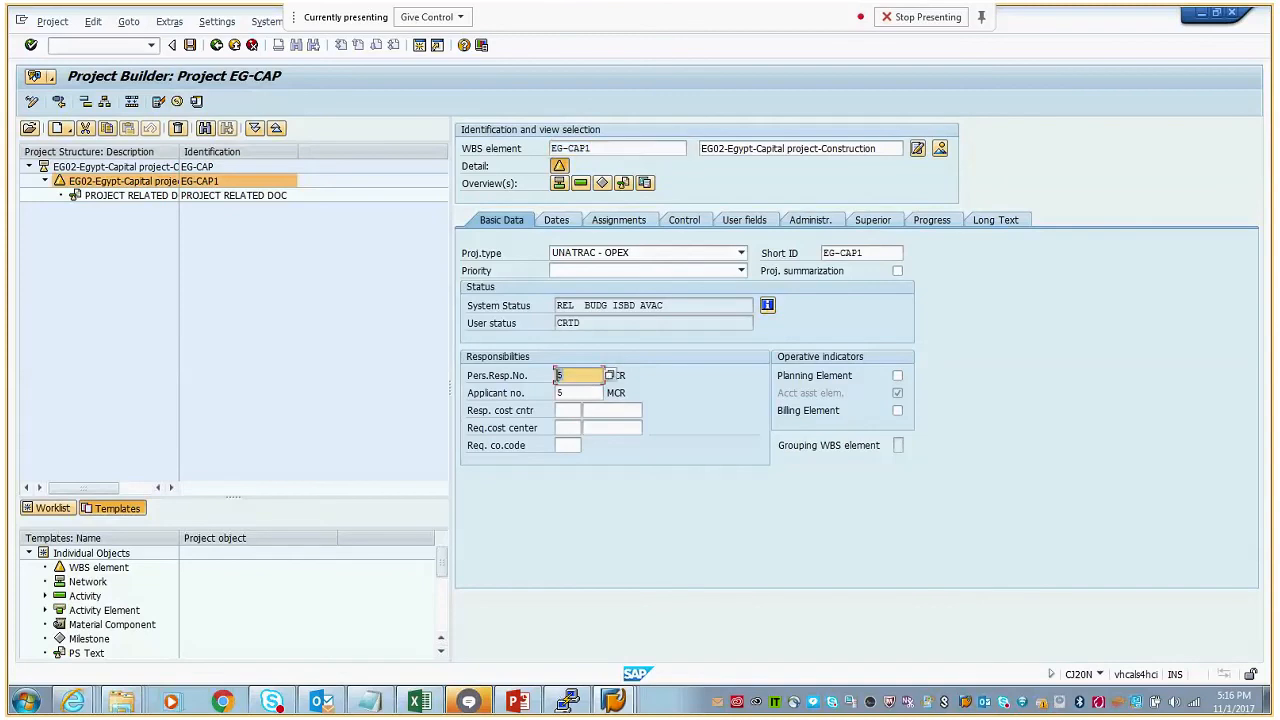
click(570, 376)
click(562, 392)
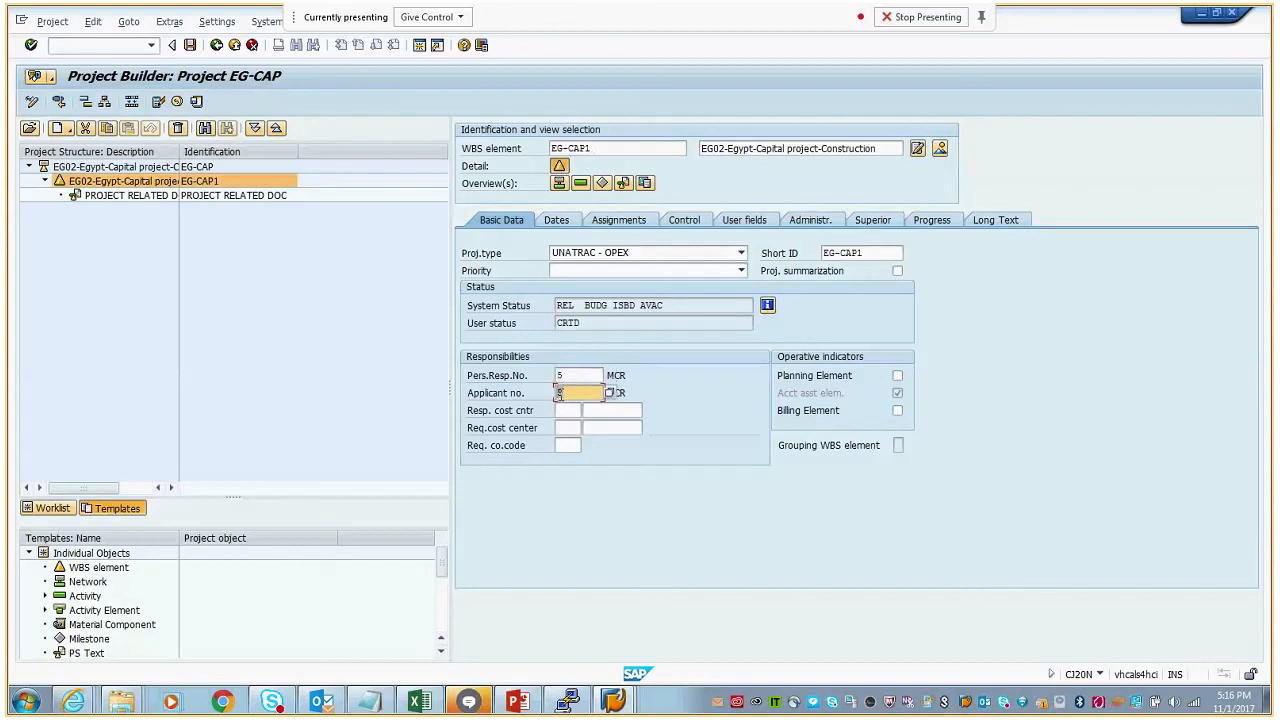
click(559, 375)
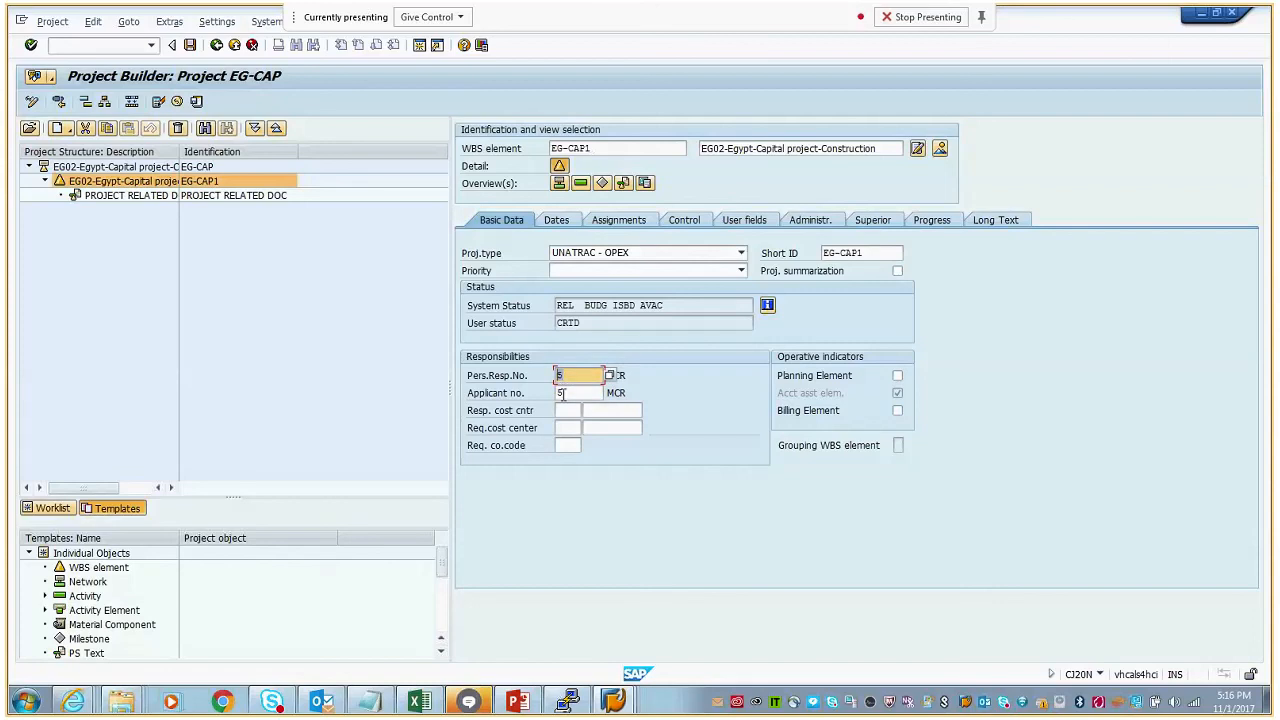
click(562, 392)
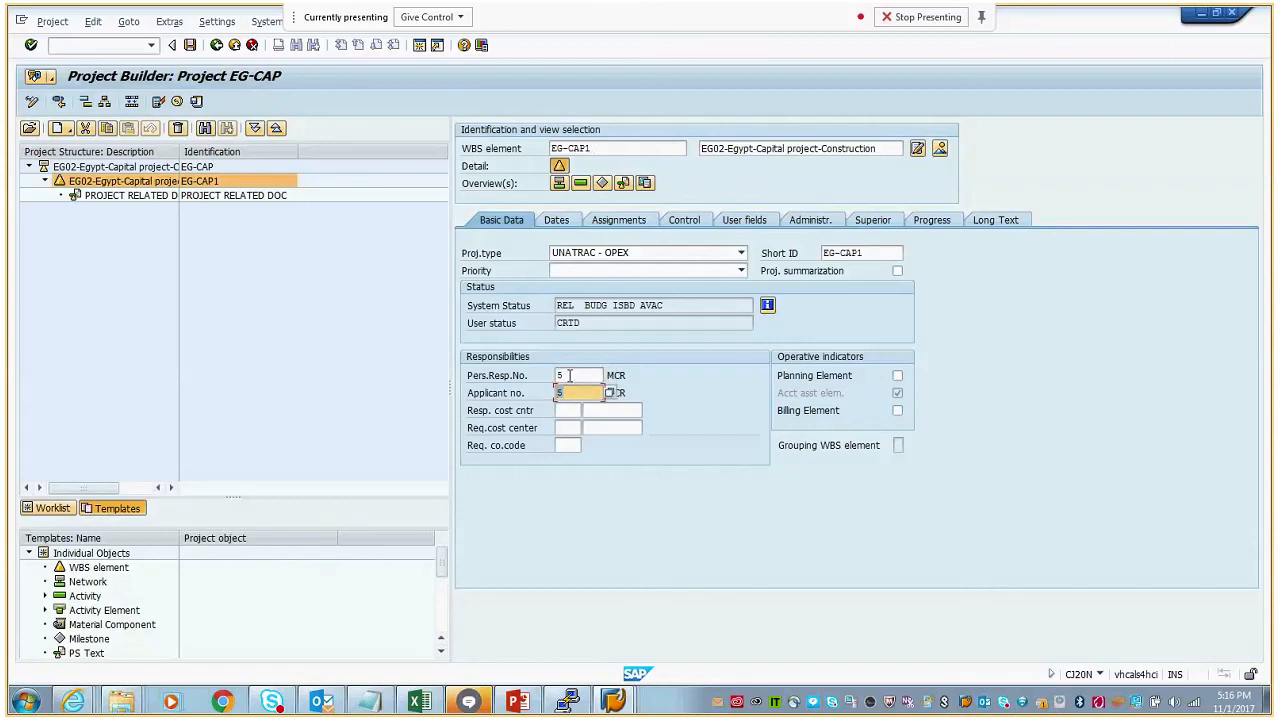
click(566, 375)
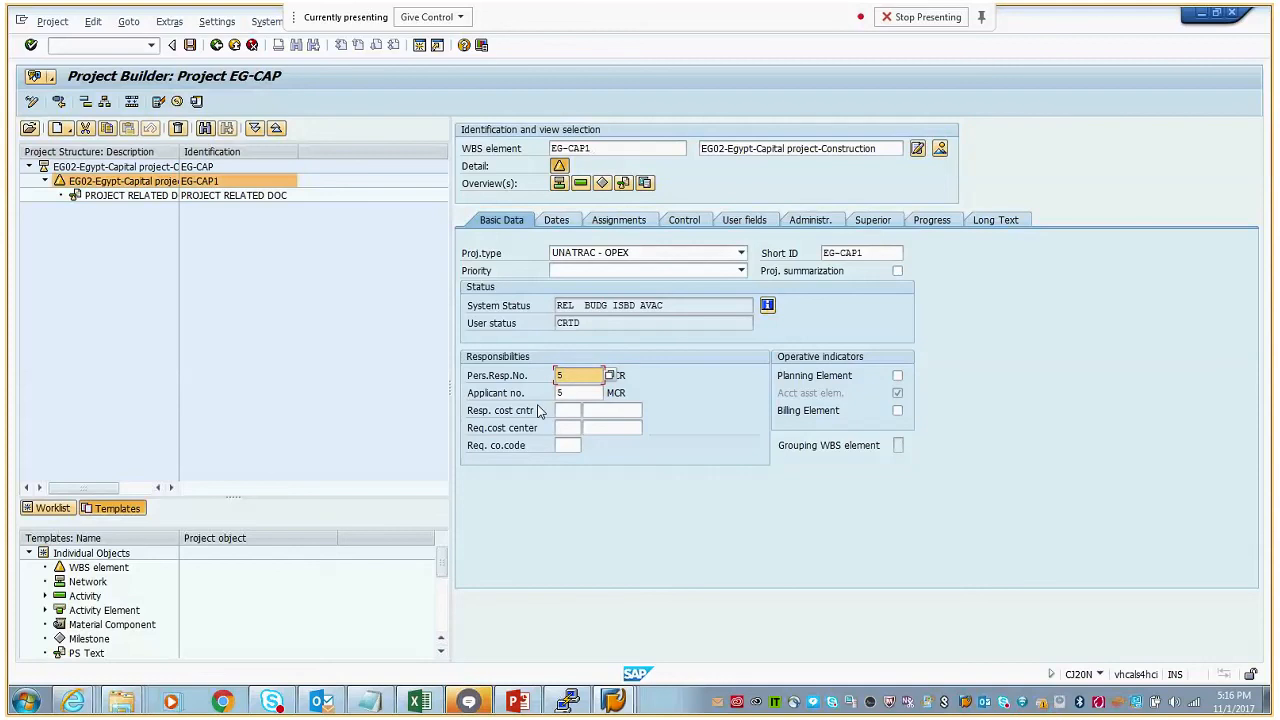
click(530, 703)
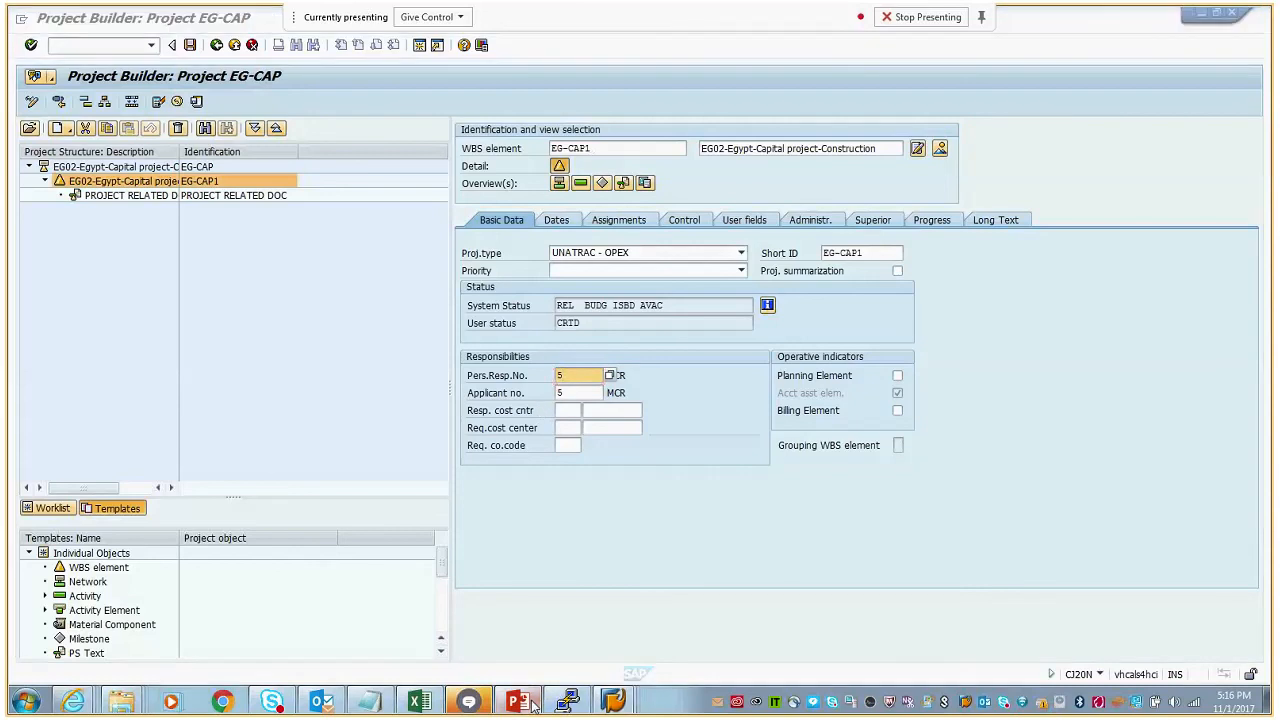